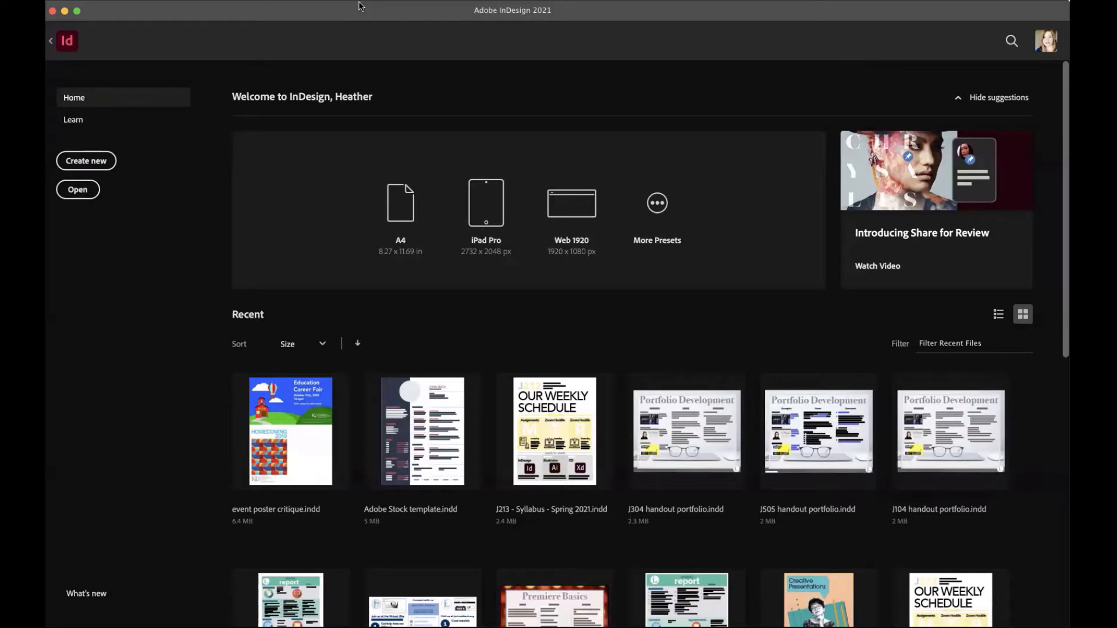
# Look at the Bold Resume and Cover Letter Layout print template in New Document, then close it.
pyautogui.click(99, 161)
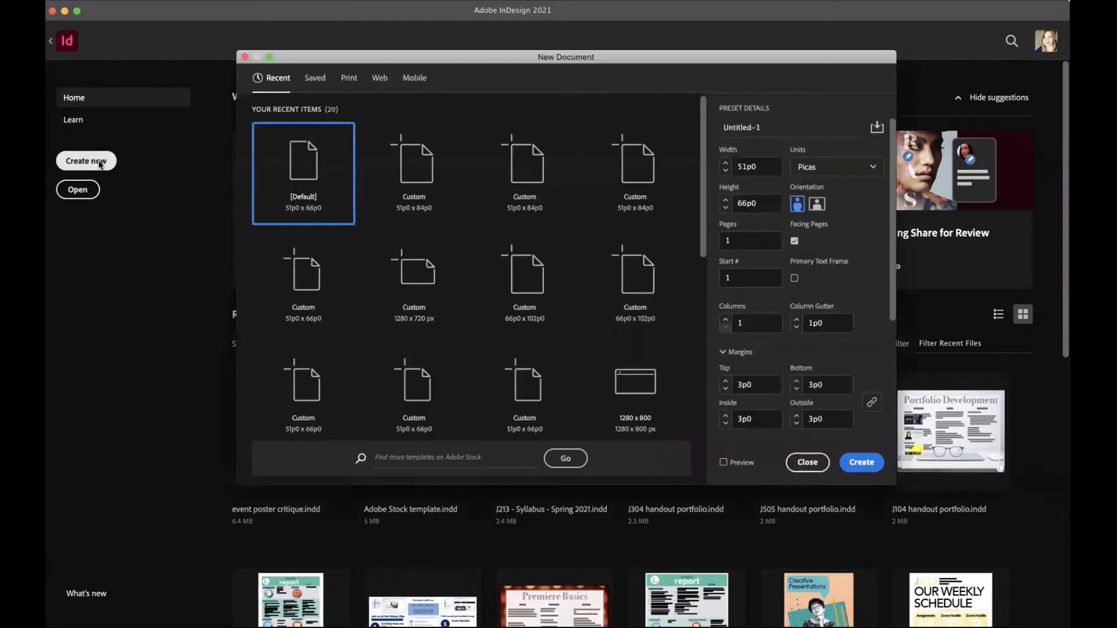
pyautogui.click(349, 79)
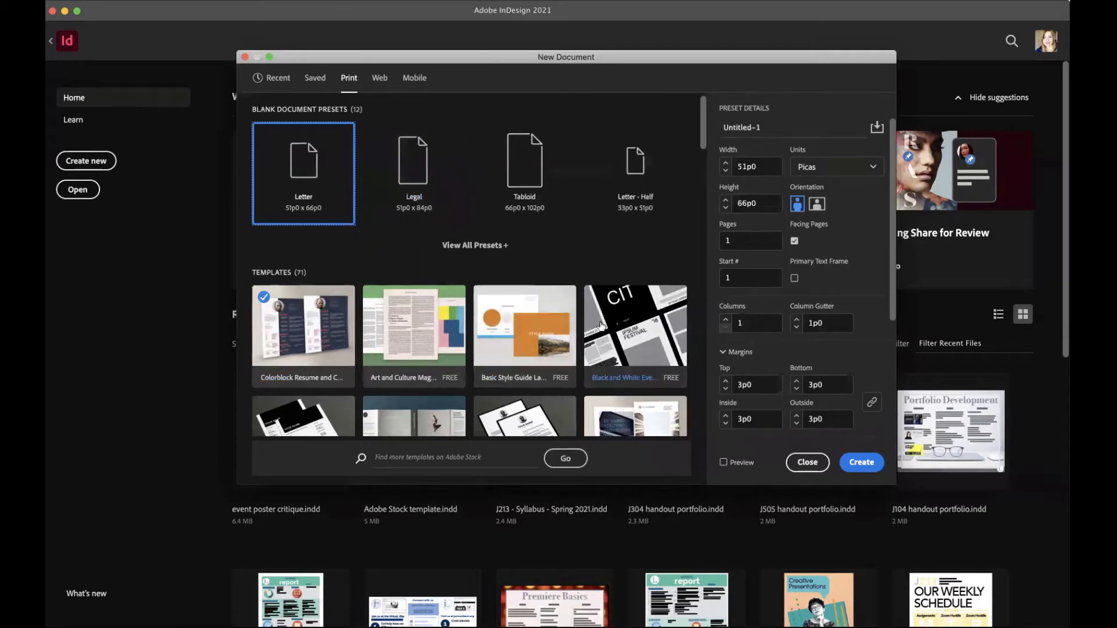
pyautogui.scroll(-5, 601, 325)
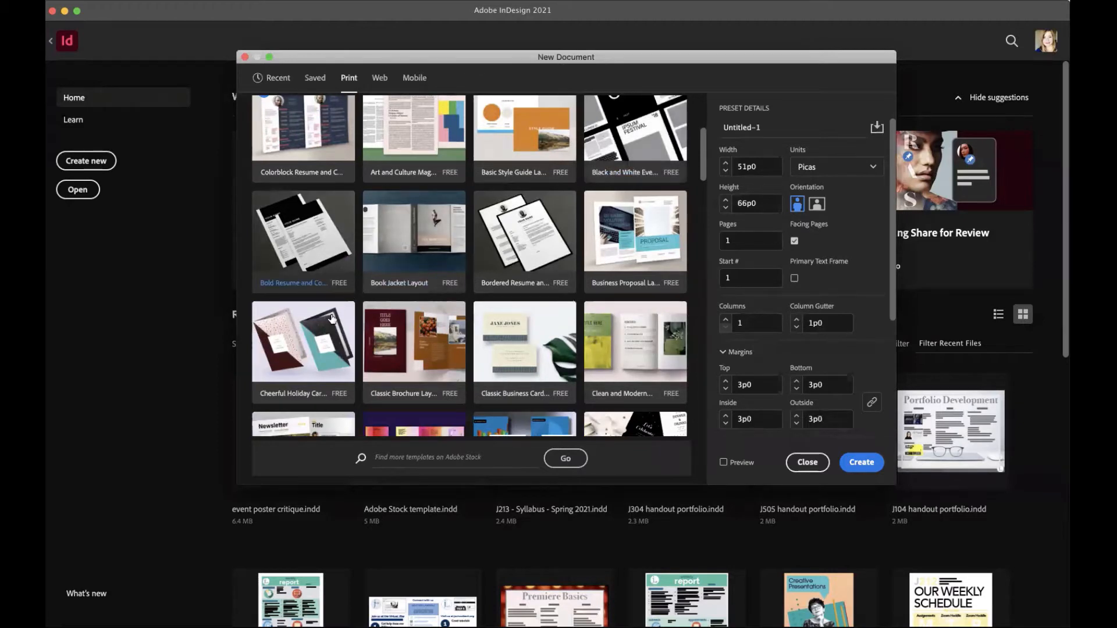
pyautogui.click(329, 278)
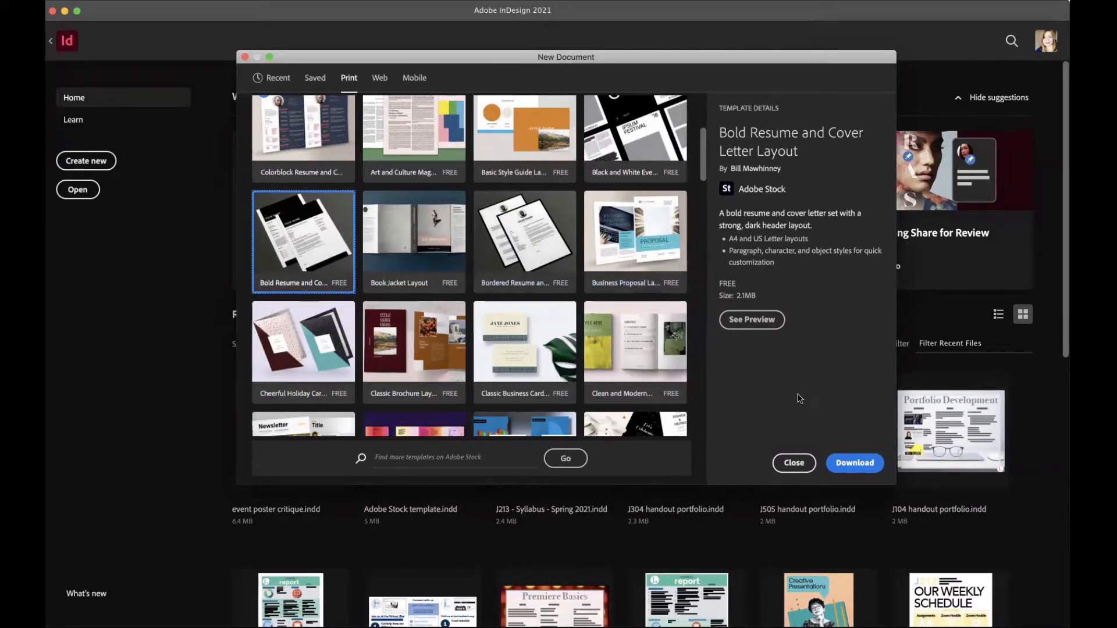
pyautogui.click(849, 463)
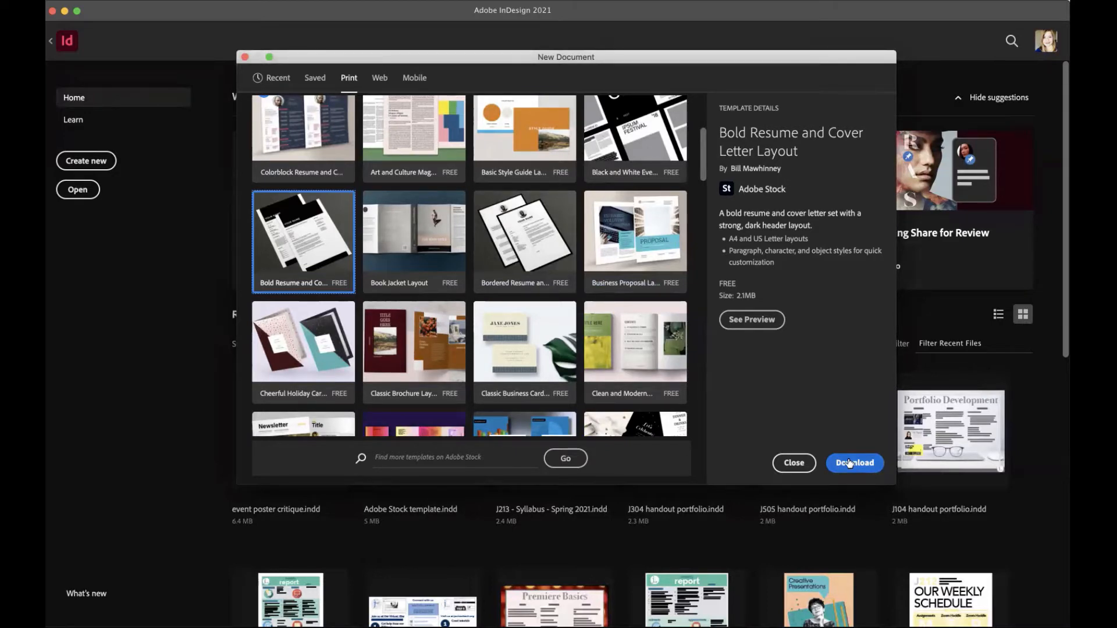
pyautogui.scroll(-2, 639, 362)
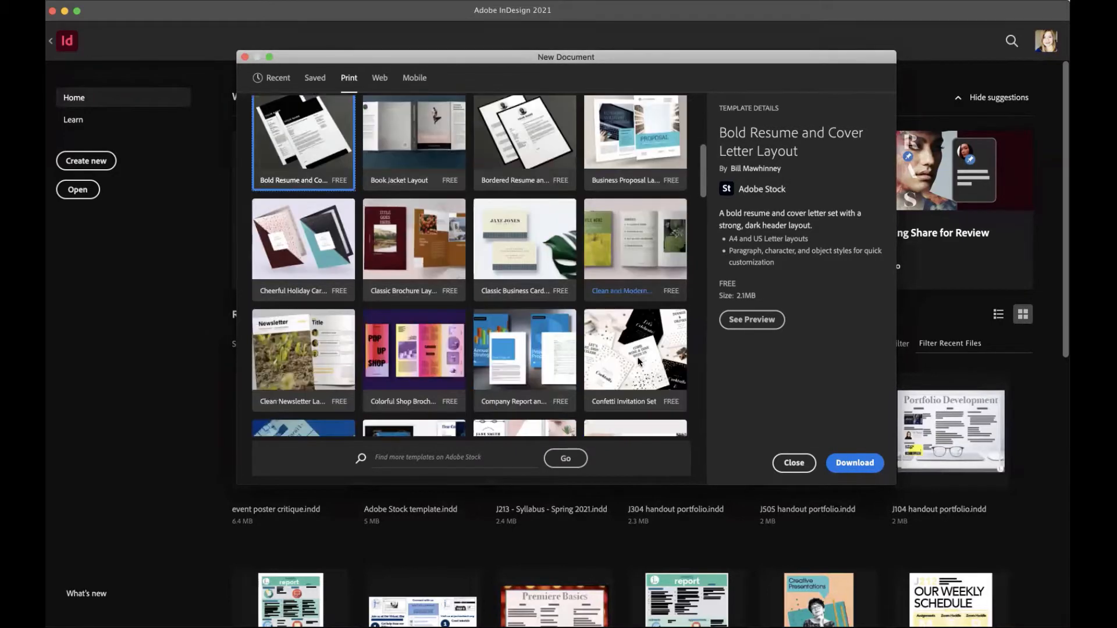
pyautogui.scroll(-3, 639, 361)
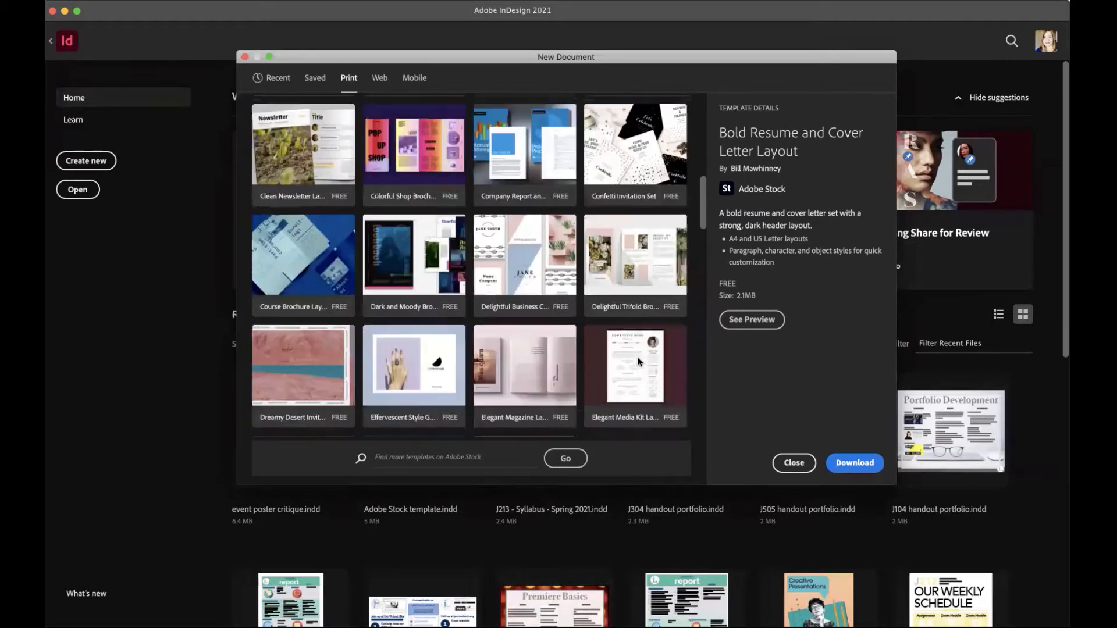
pyautogui.scroll(-1, 639, 362)
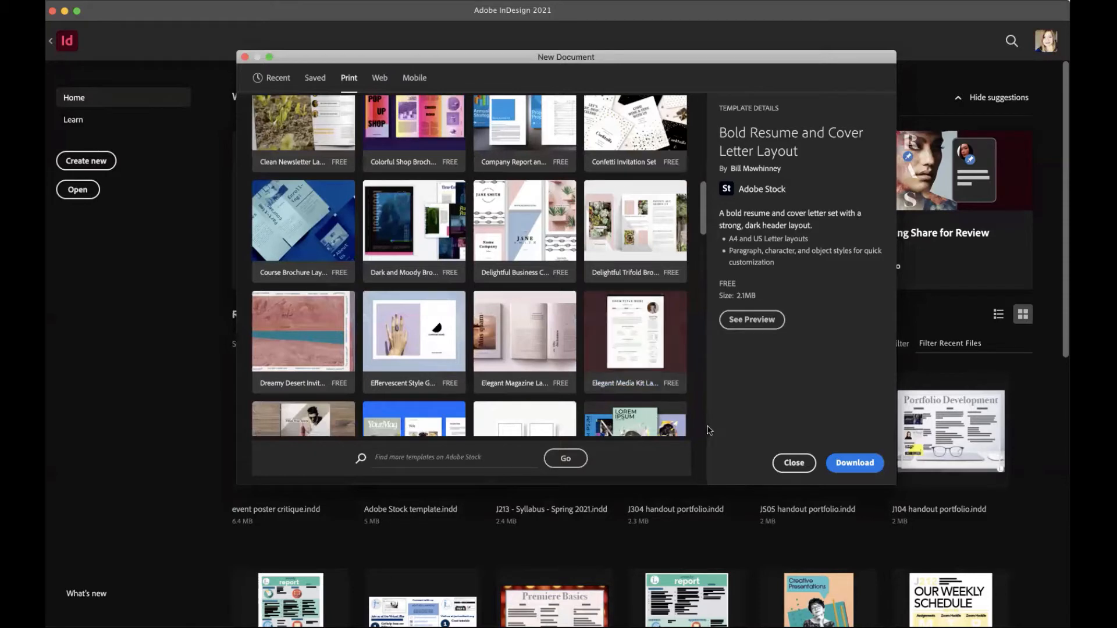
pyautogui.click(802, 469)
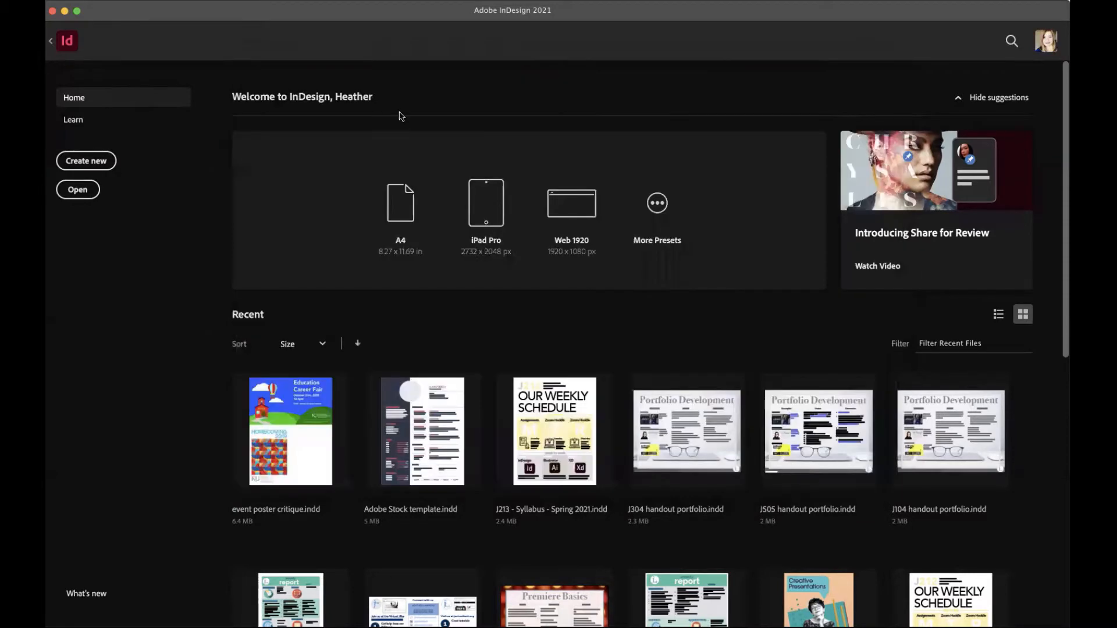
# Switch to the open Adobe Stock template document and view its dark portfolio layout page.
pyautogui.click(367, 1)
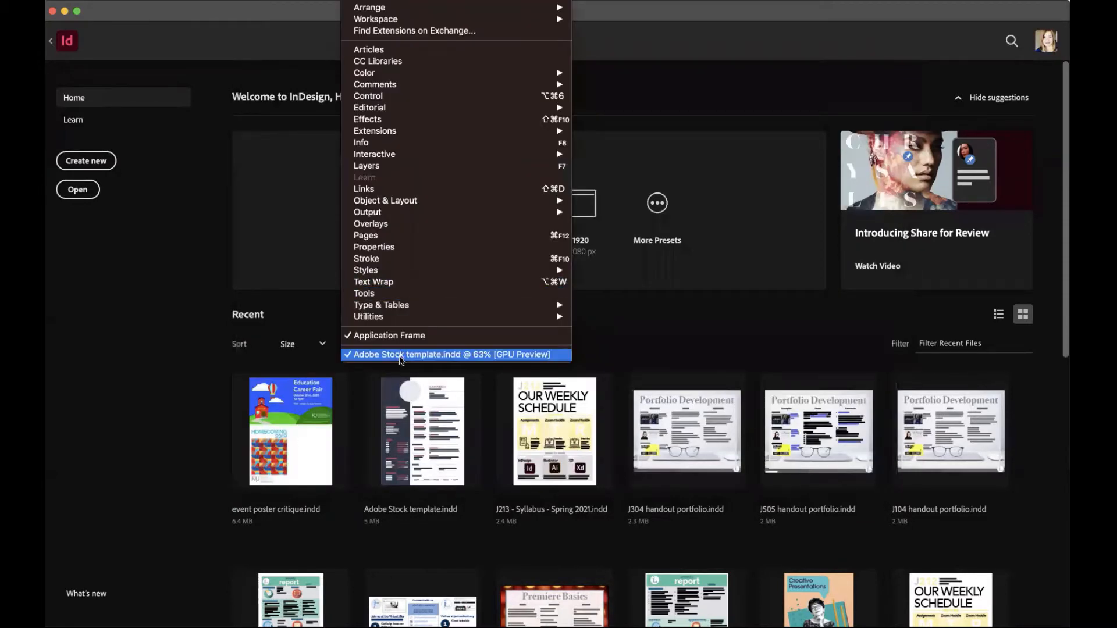
pyautogui.click(400, 355)
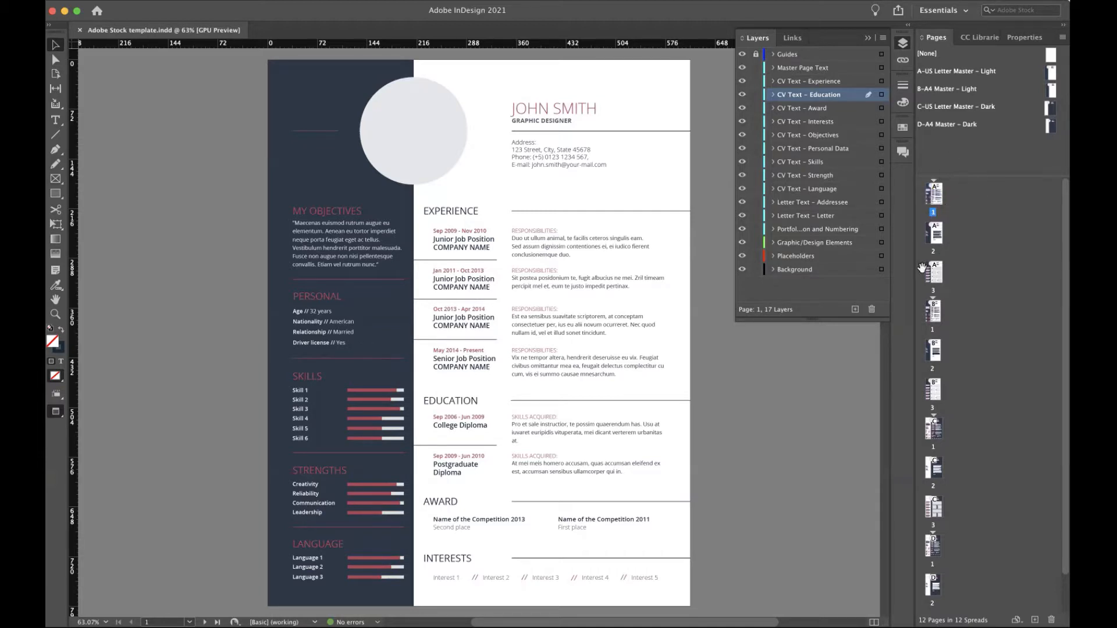
pyautogui.scroll(-2, 935, 294)
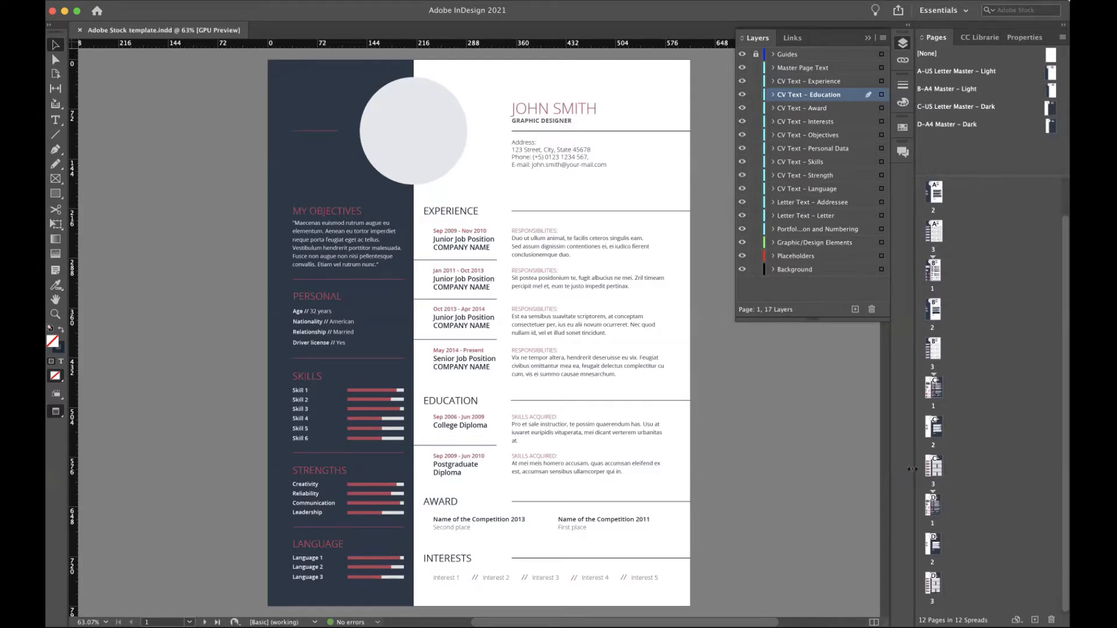
pyautogui.click(931, 467)
pyautogui.doubleClick(931, 467)
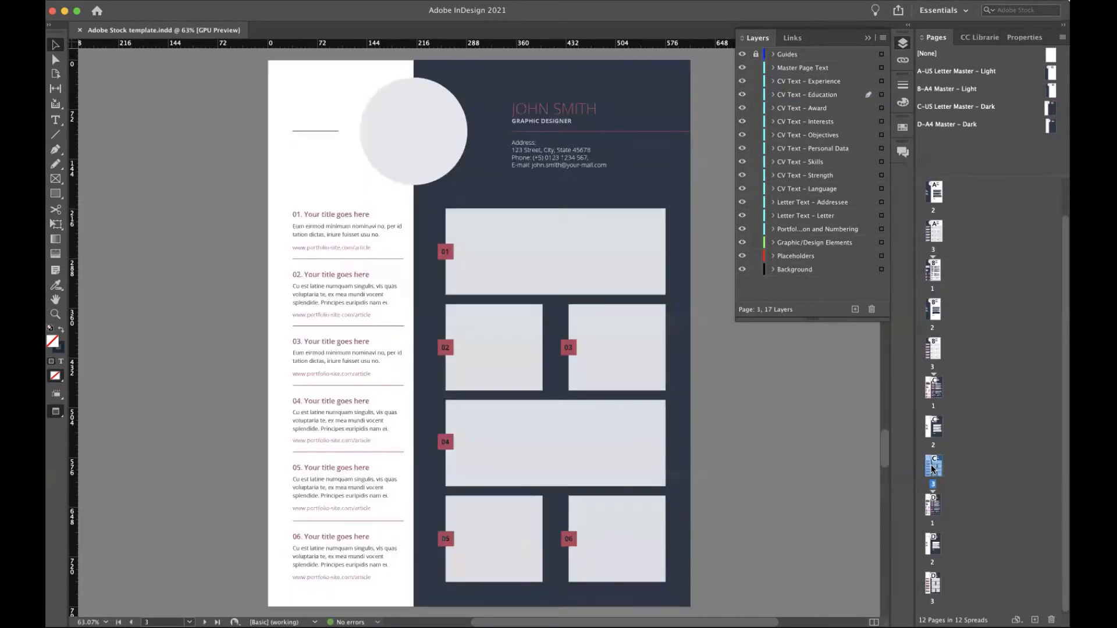
# Preview the cover letter and dark CV pages, then the light US Letter CV page.
pyautogui.doubleClick(933, 427)
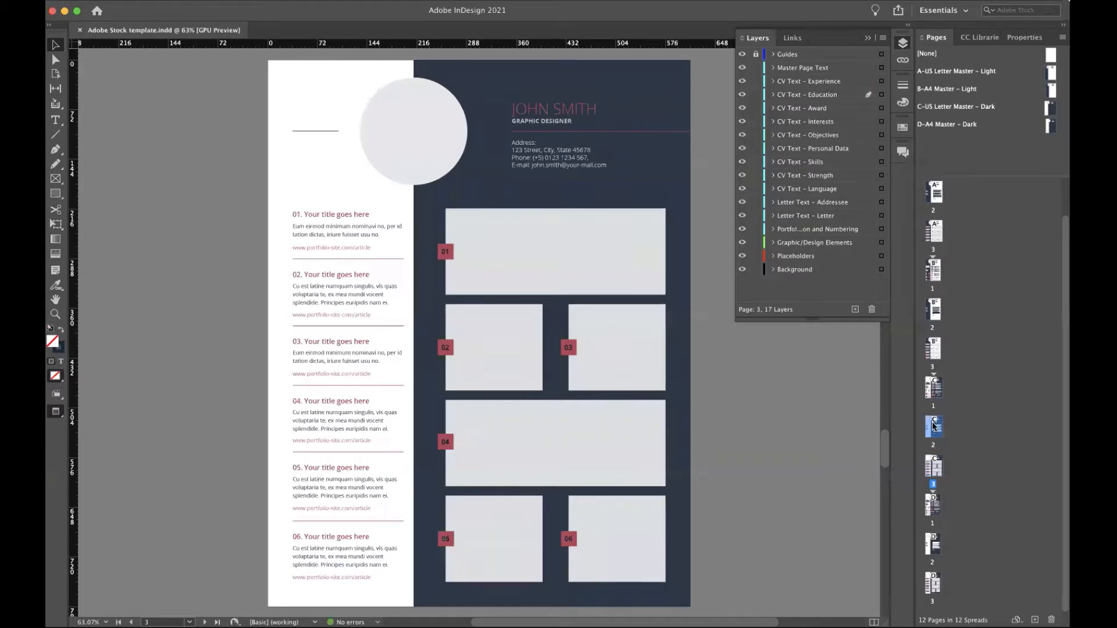
pyautogui.doubleClick(934, 389)
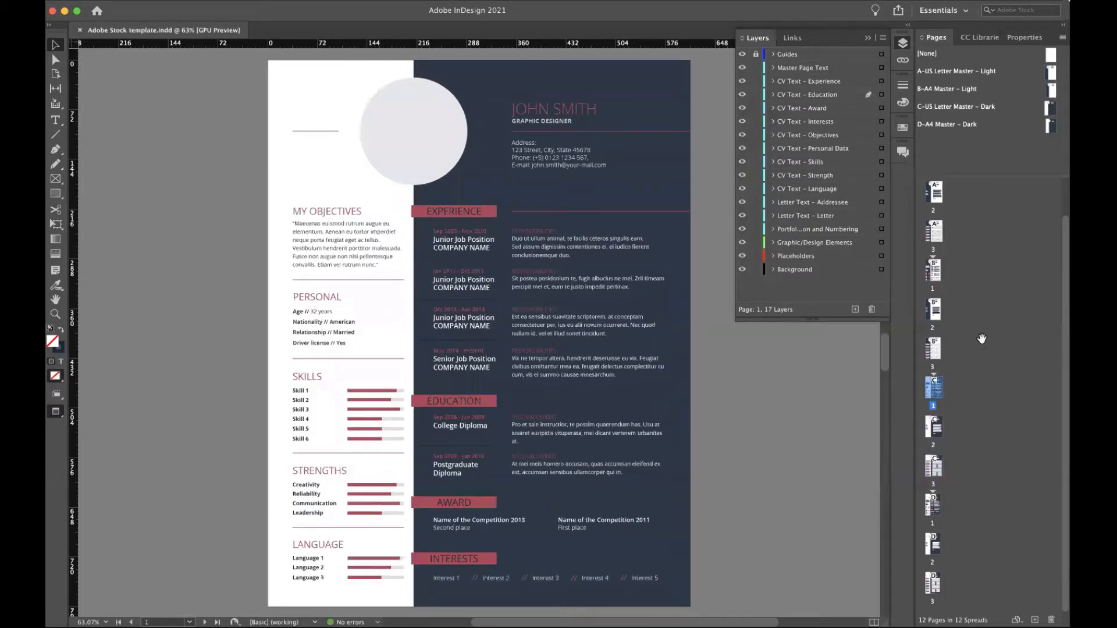
pyautogui.click(982, 341)
pyautogui.scroll(2, 983, 301)
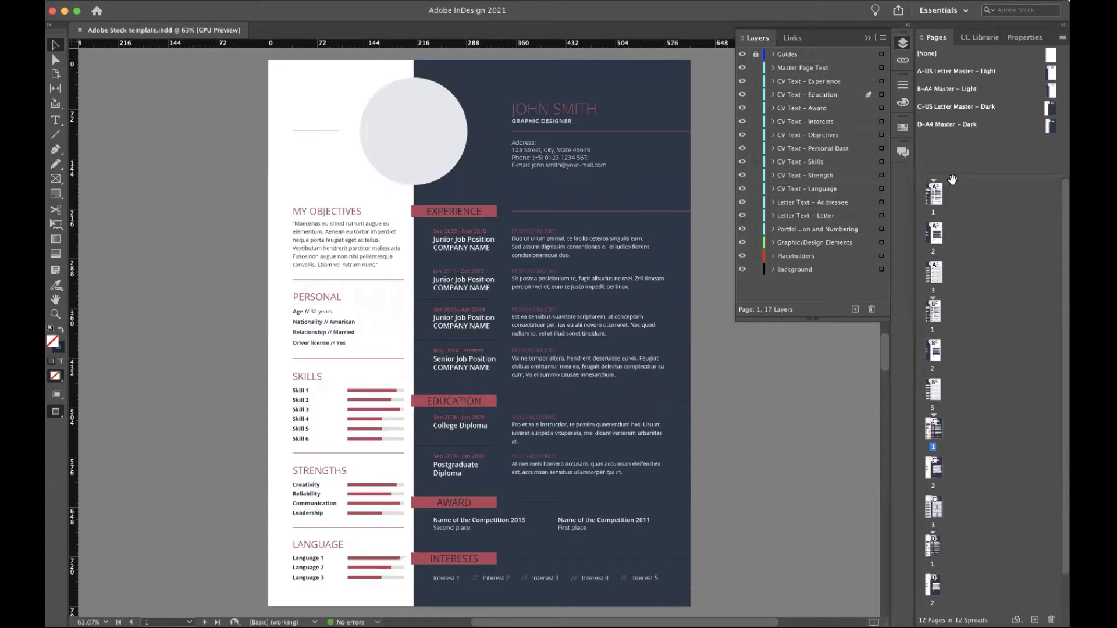
pyautogui.doubleClick(935, 196)
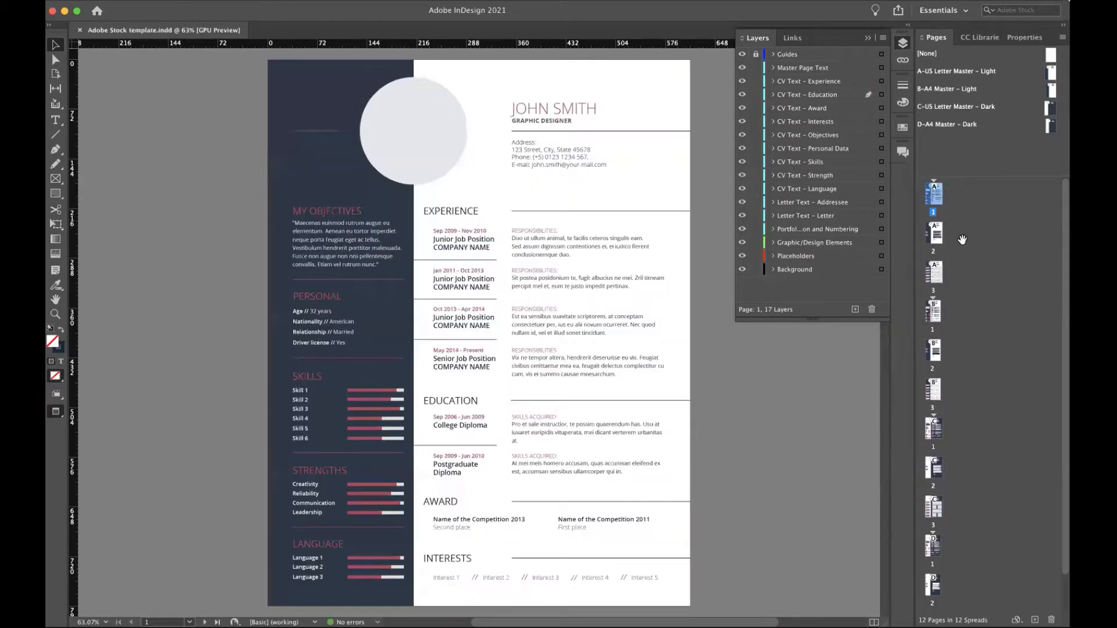
# Select page 2, the CV Text – Interests layer and an Experience section text frame.
pyautogui.click(934, 239)
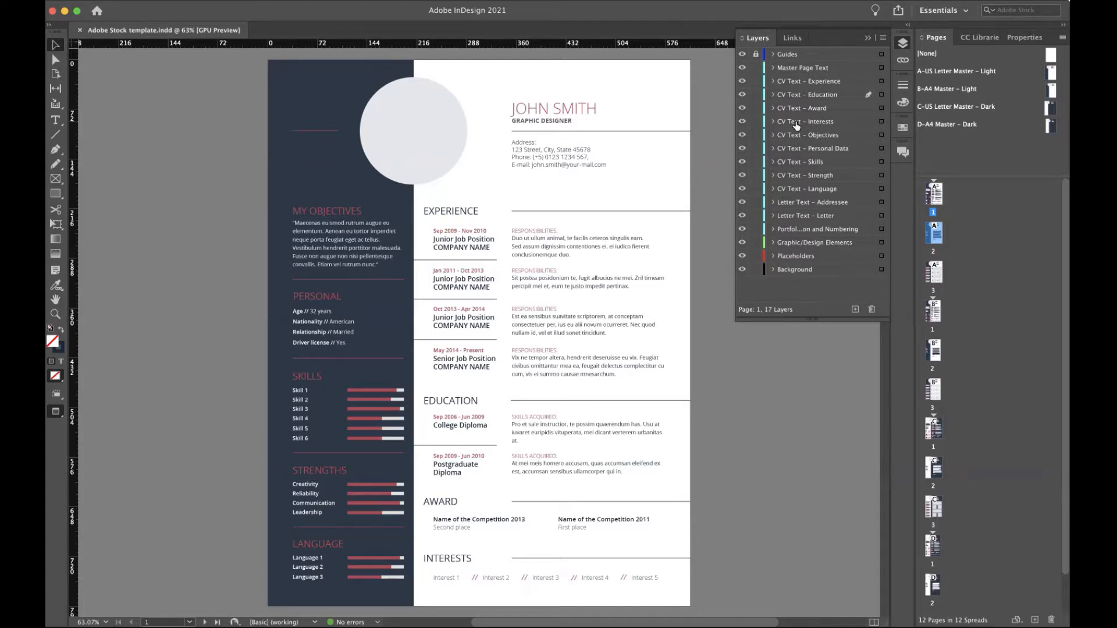
pyautogui.click(795, 122)
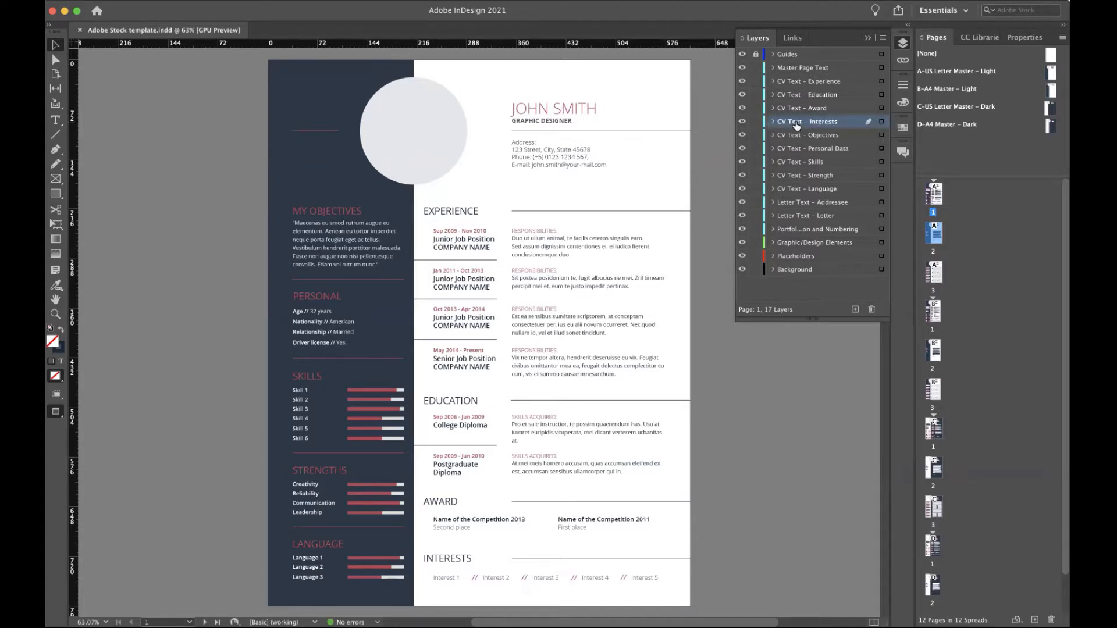
pyautogui.click(575, 258)
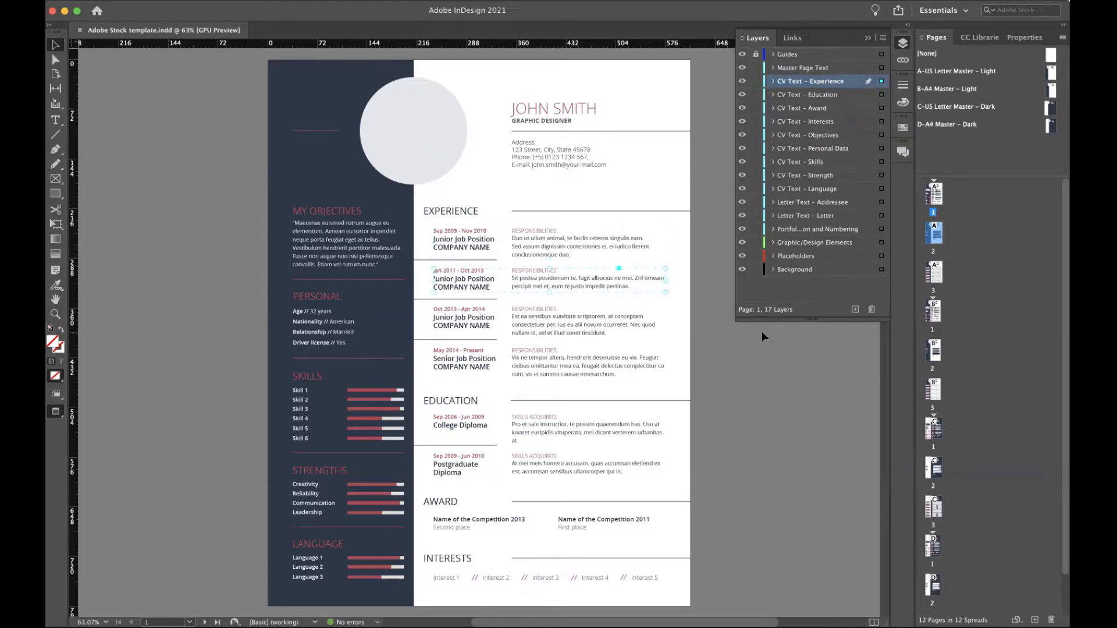
# Replace the MY OBJECTIVES placeholder paragraph with the test text 'jkjkjkj'.
pyautogui.click(55, 120)
pyautogui.moveTo(379, 262); pyautogui.dragTo(294, 229)
pyautogui.write('jkjkjkjkj')
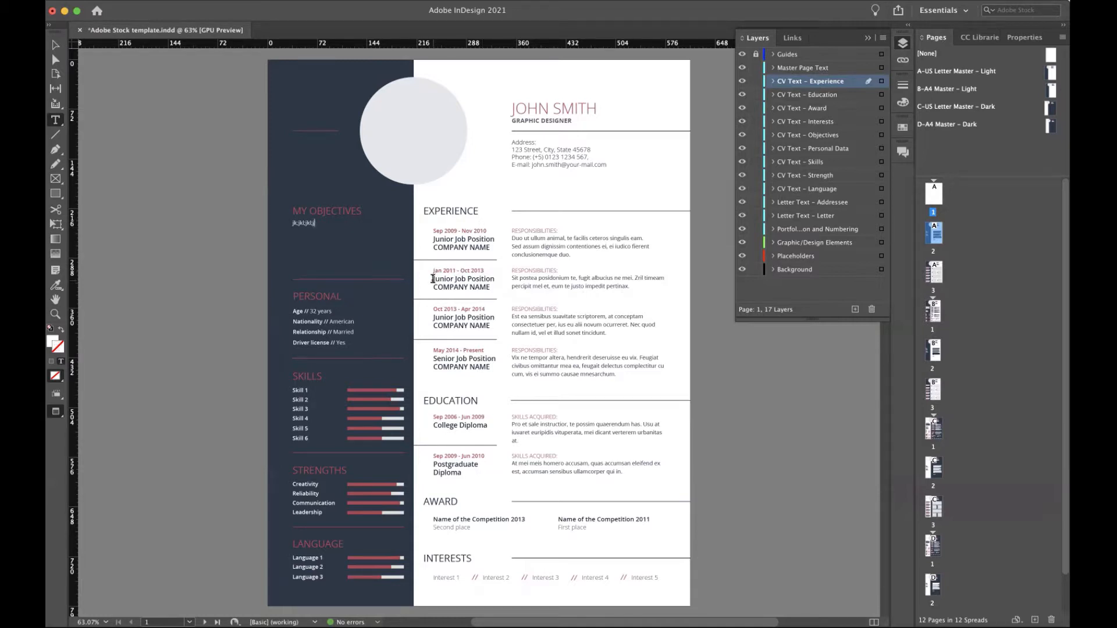
pyautogui.moveTo(433, 279)
pyautogui.mouseDown()
pyautogui.moveTo(496, 280)
pyautogui.moveTo(430, 288)
pyautogui.mouseUp()
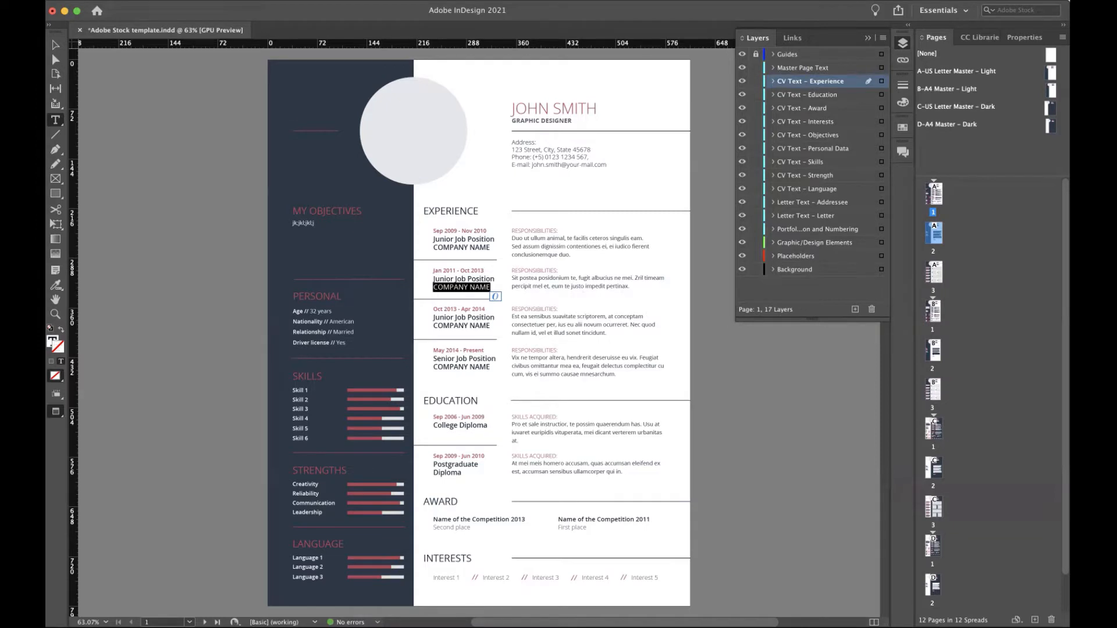
pyautogui.click(133, 0)
pyautogui.moveTo(139, 7)
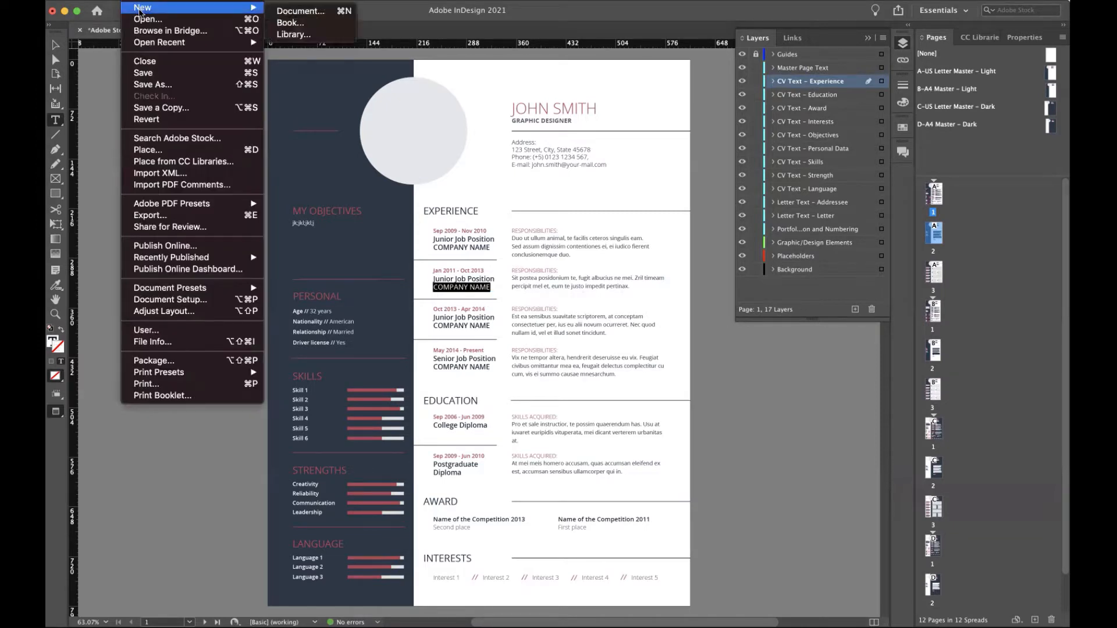
# Create Untitled-1 from the Print Letter preset, 51p0 × 66p0 with 3p0 margins.
pyautogui.click(286, 12)
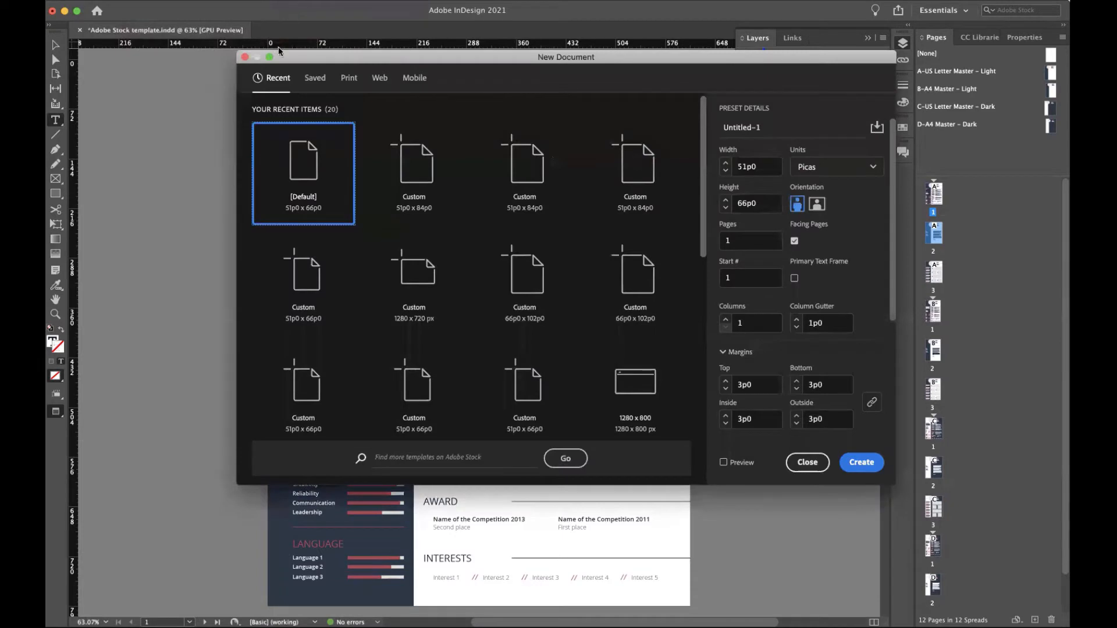
pyautogui.click(350, 80)
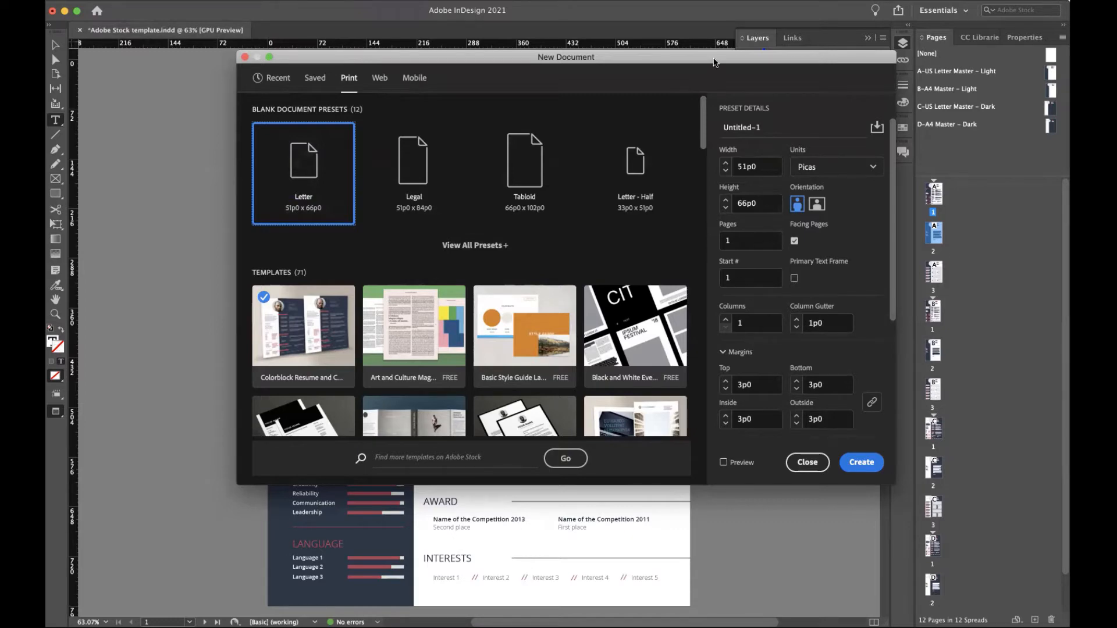
pyautogui.moveTo(715, 62); pyautogui.dragTo(601, 28)
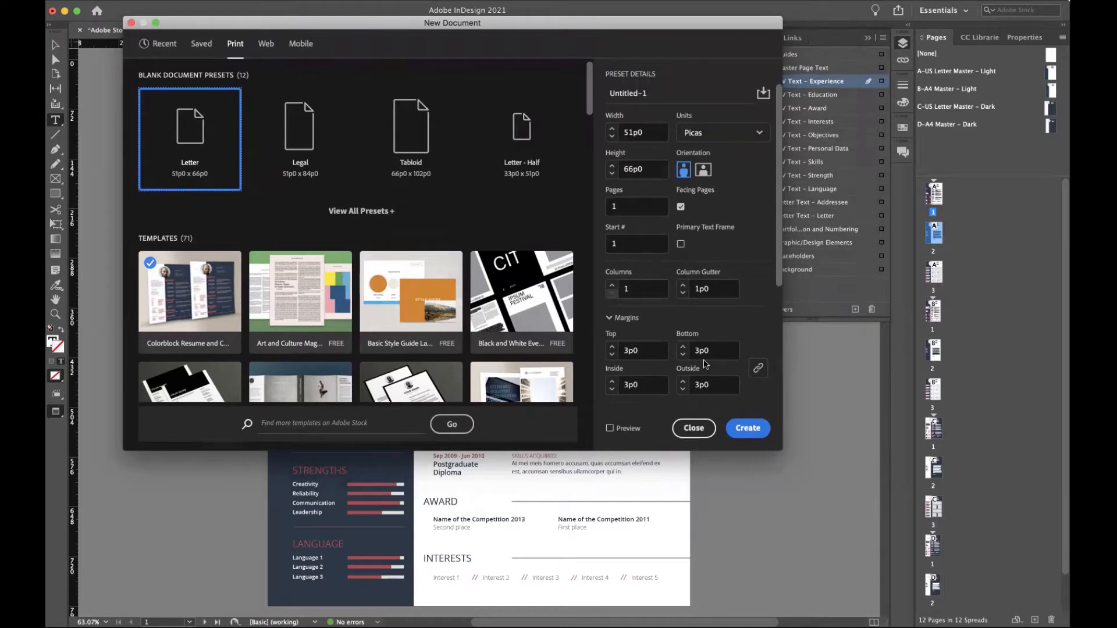
pyautogui.scroll(-5, 704, 365)
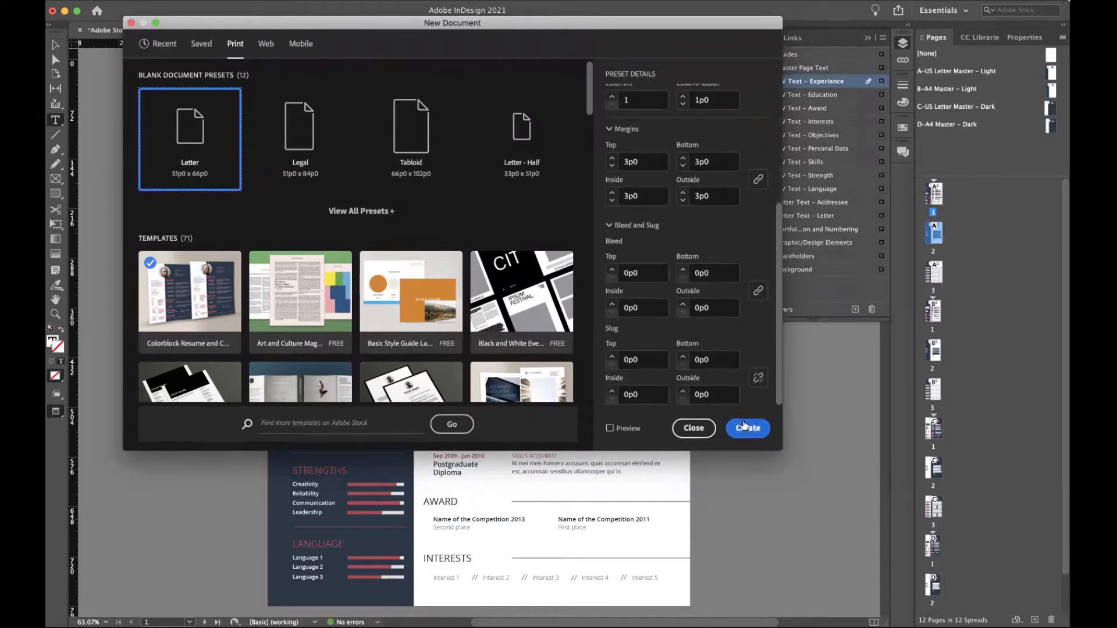
pyautogui.click(744, 426)
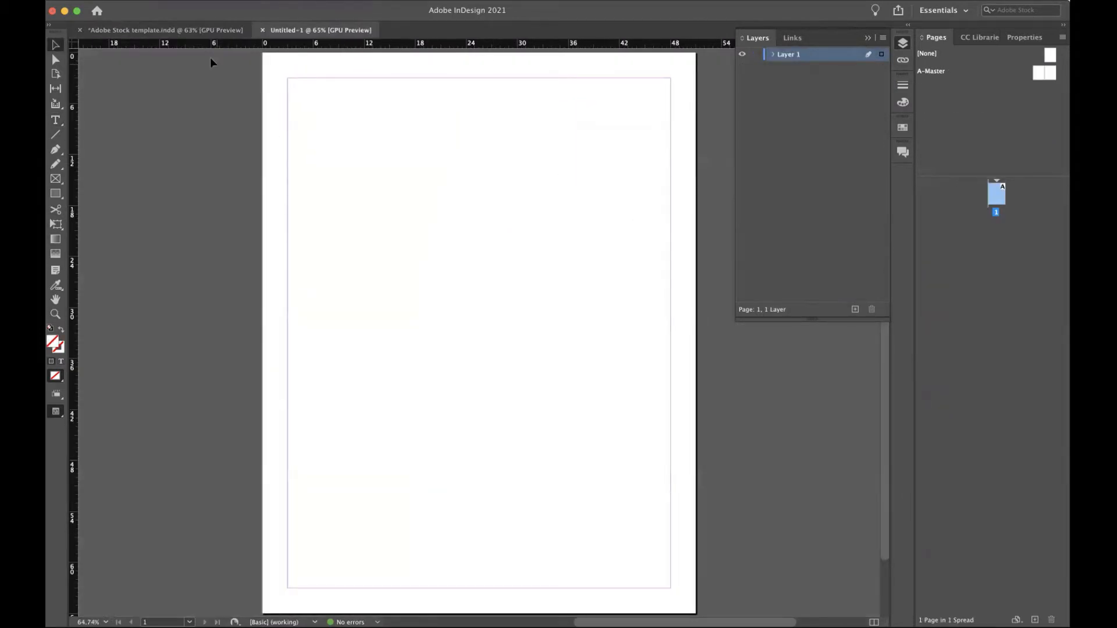
# Deselect everything in the resume template, then bring the blank Untitled-1 document forward.
pyautogui.click(165, 29)
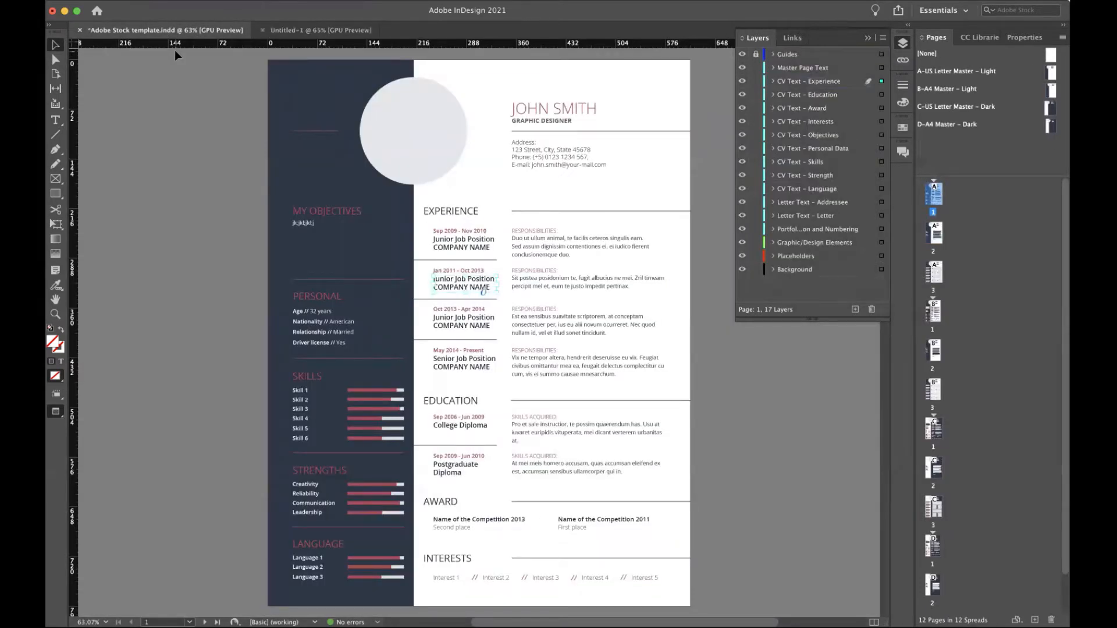
pyautogui.click(274, 72)
pyautogui.click(304, 31)
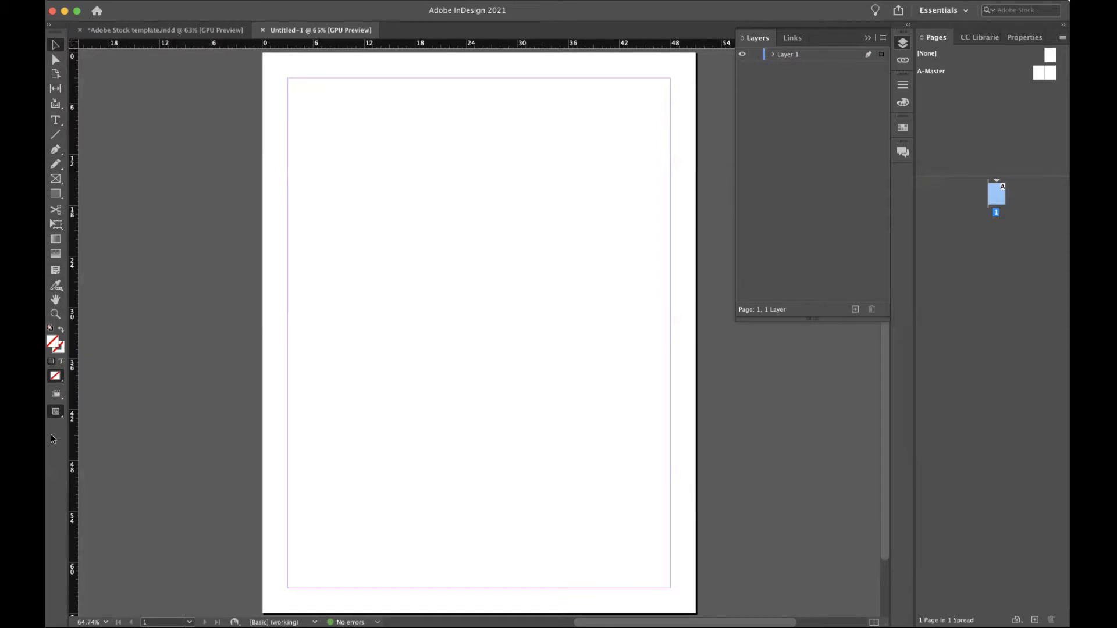
# Pick the Rectangle tool and reset the Essentials workspace to its default panels.
pyautogui.click(62, 128)
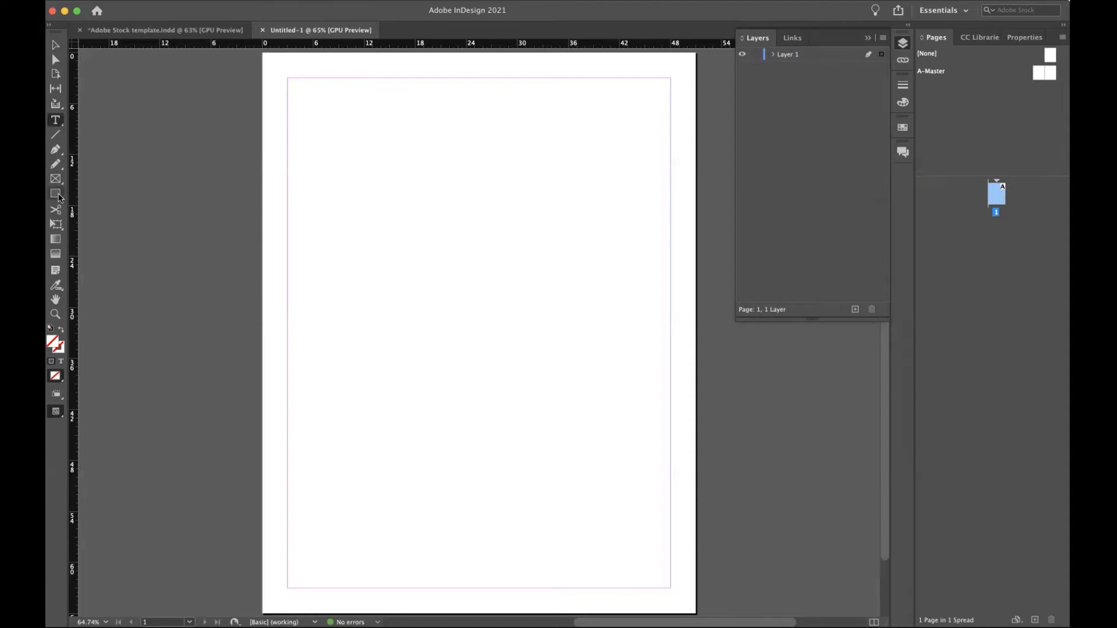
pyautogui.click(58, 197)
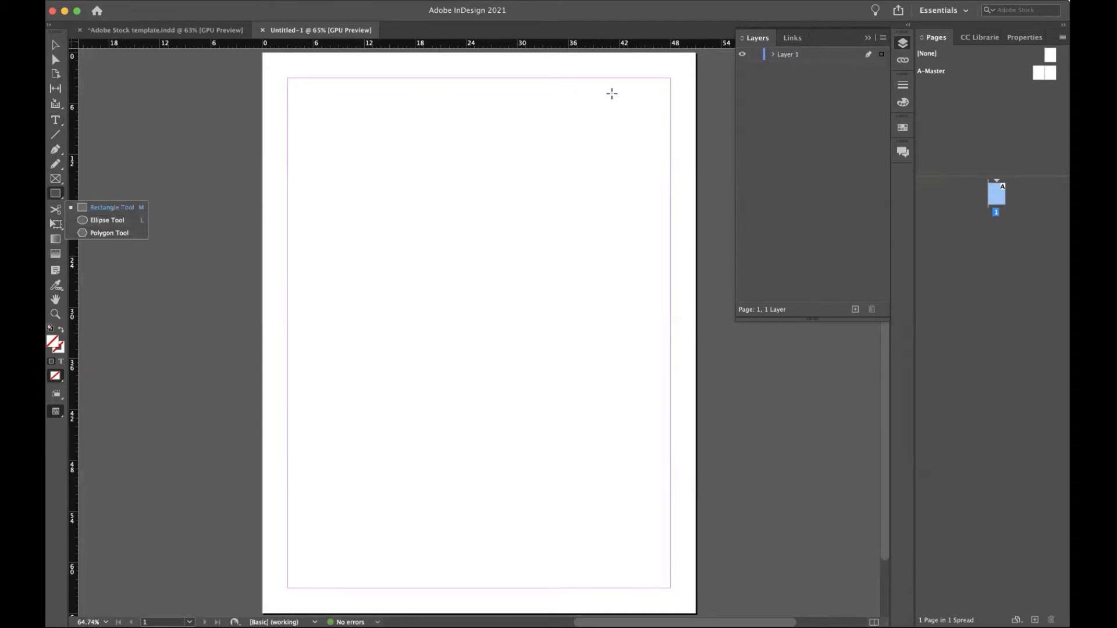
pyautogui.click(941, 11)
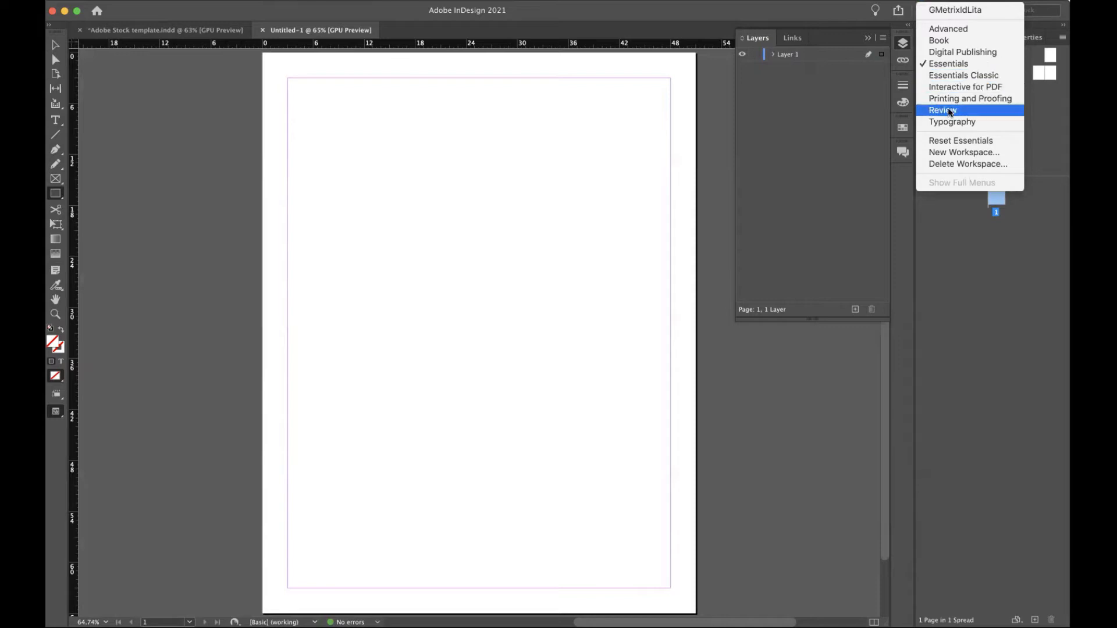
pyautogui.click(945, 140)
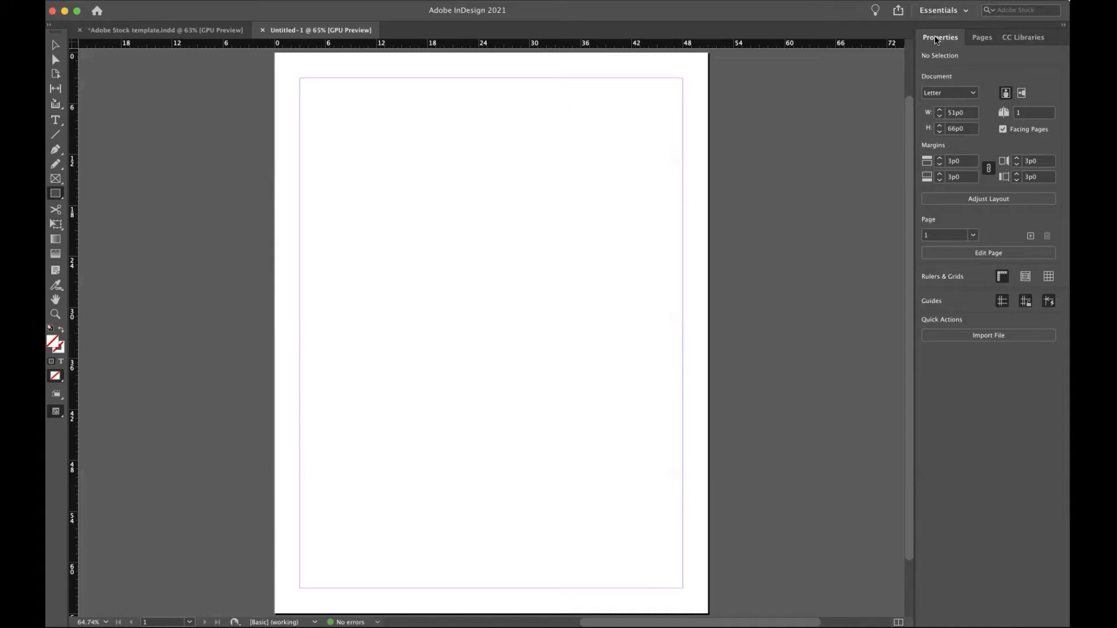
# Check the Pages and CC Libraries panels, ending on the Pages panel.
pyautogui.click(980, 37)
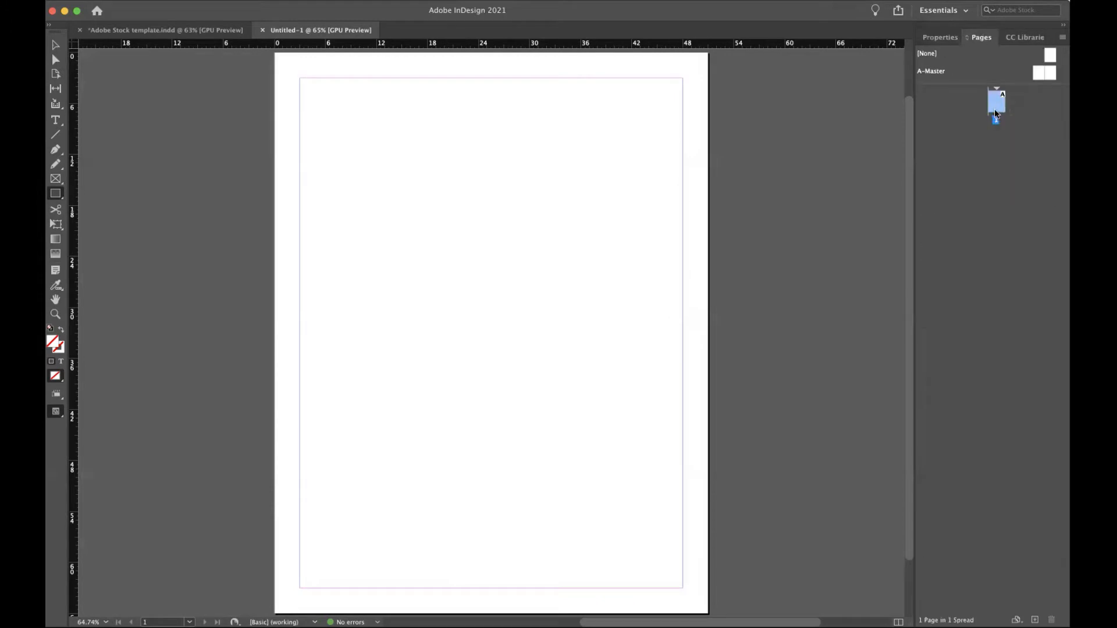
pyautogui.click(1013, 39)
pyautogui.click(976, 37)
pyautogui.click(360, 1)
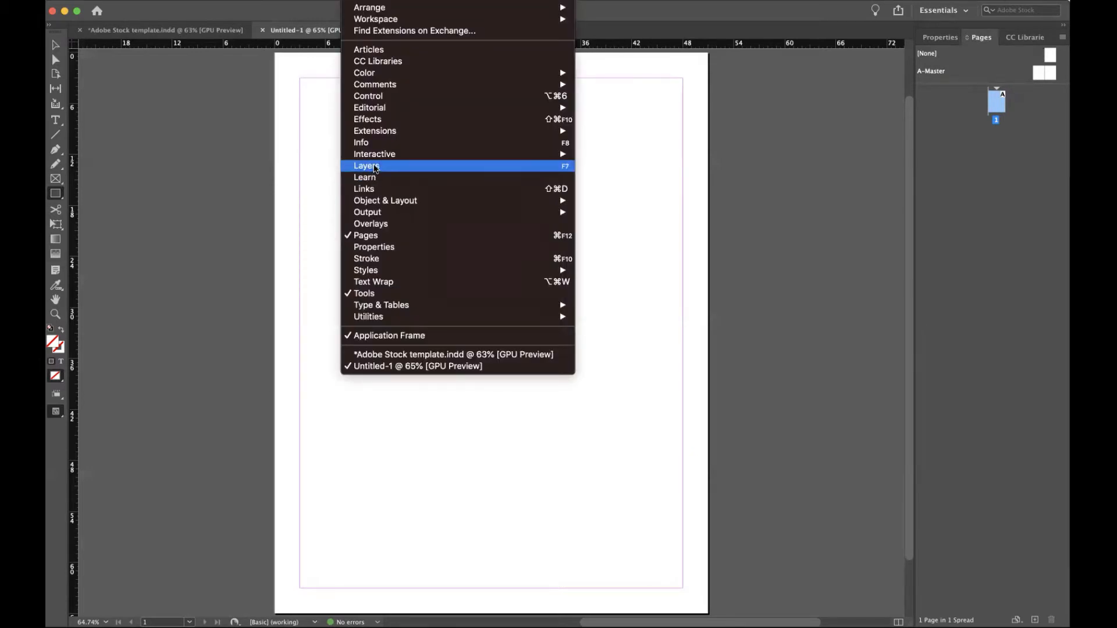
# Open Layers and Paragraph Styles, dock Paragraph Styles beside Layers, close Character Styles, keep Layers in front.
pyautogui.click(375, 168)
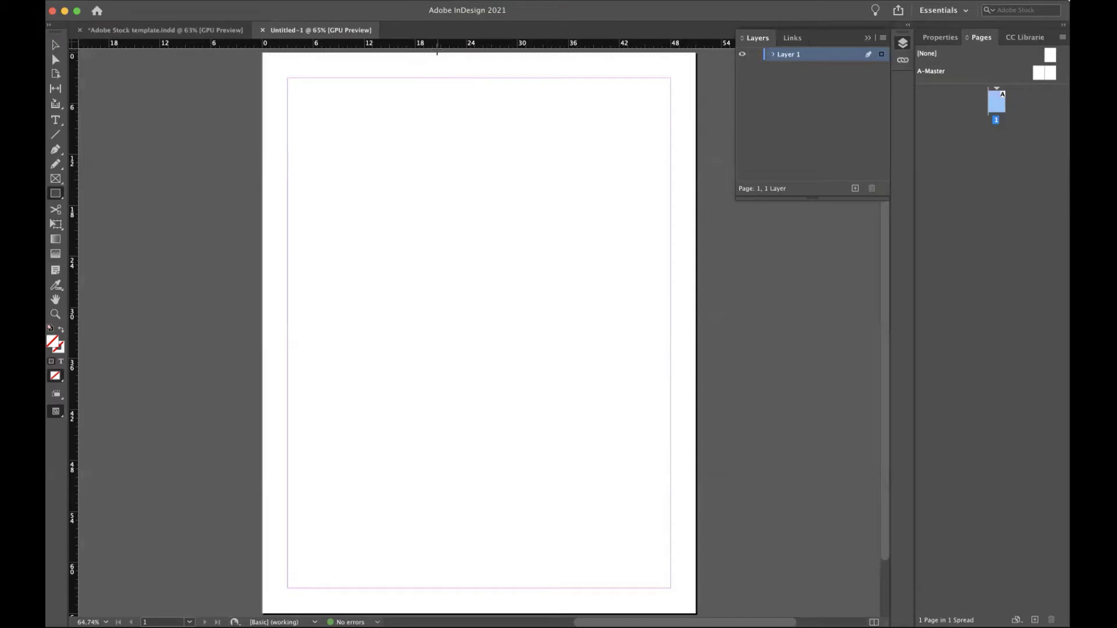
pyautogui.click(360, 1)
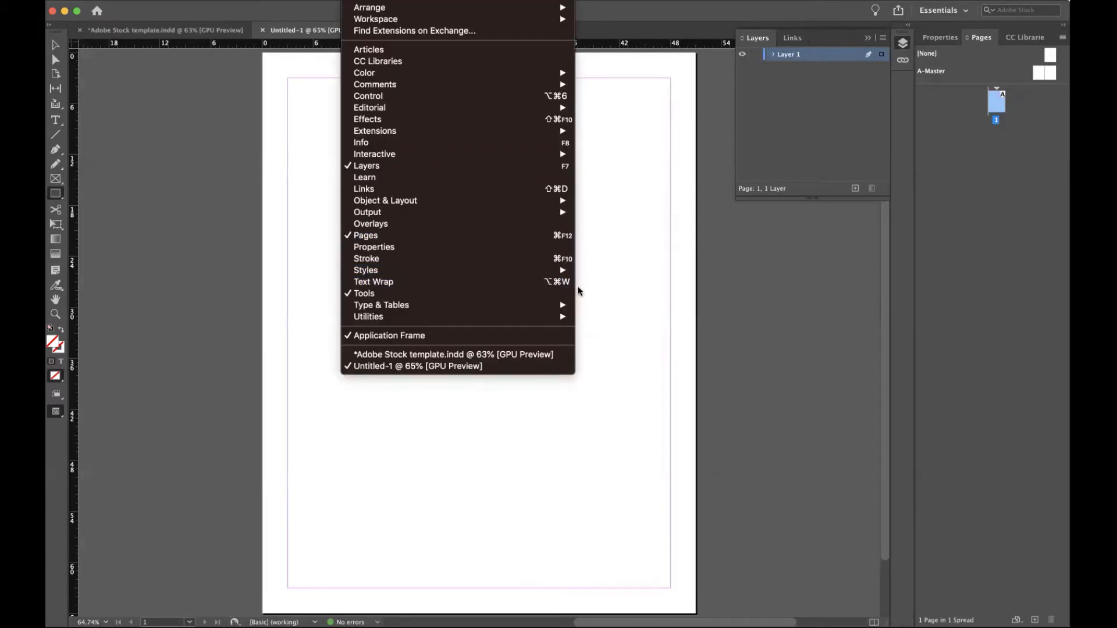
pyautogui.moveTo(558, 271)
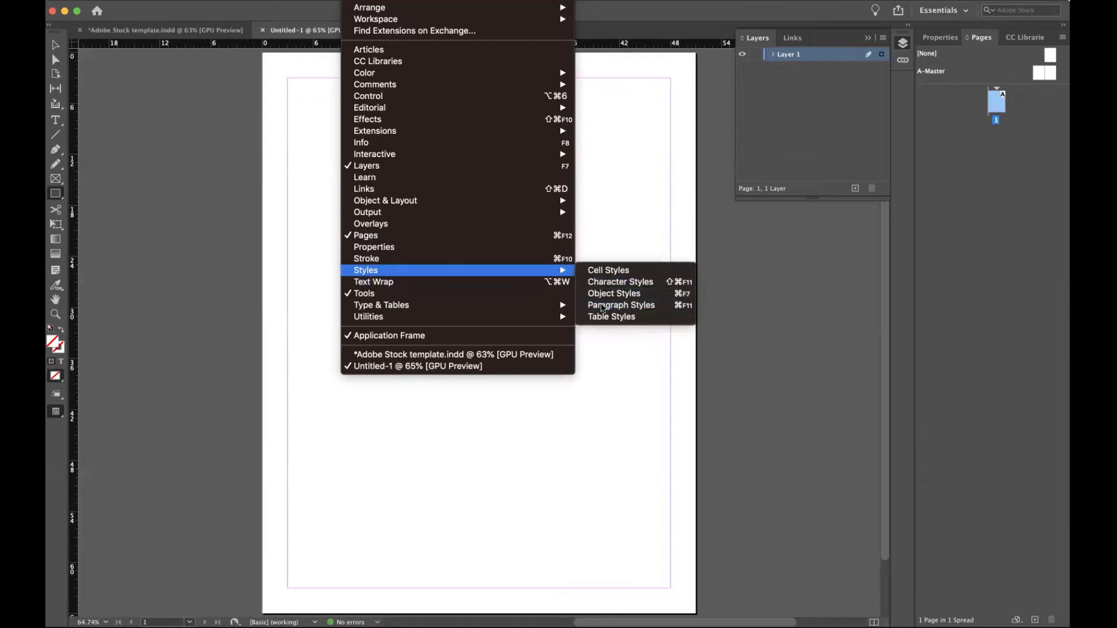
pyautogui.click(602, 309)
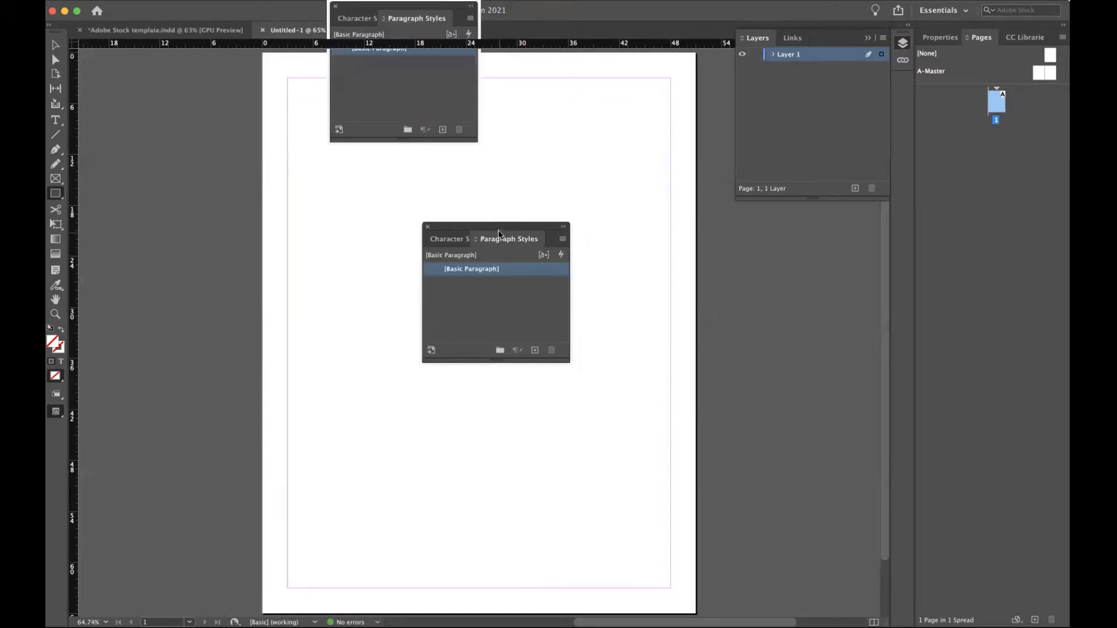
pyautogui.moveTo(499, 234); pyautogui.dragTo(803, 45)
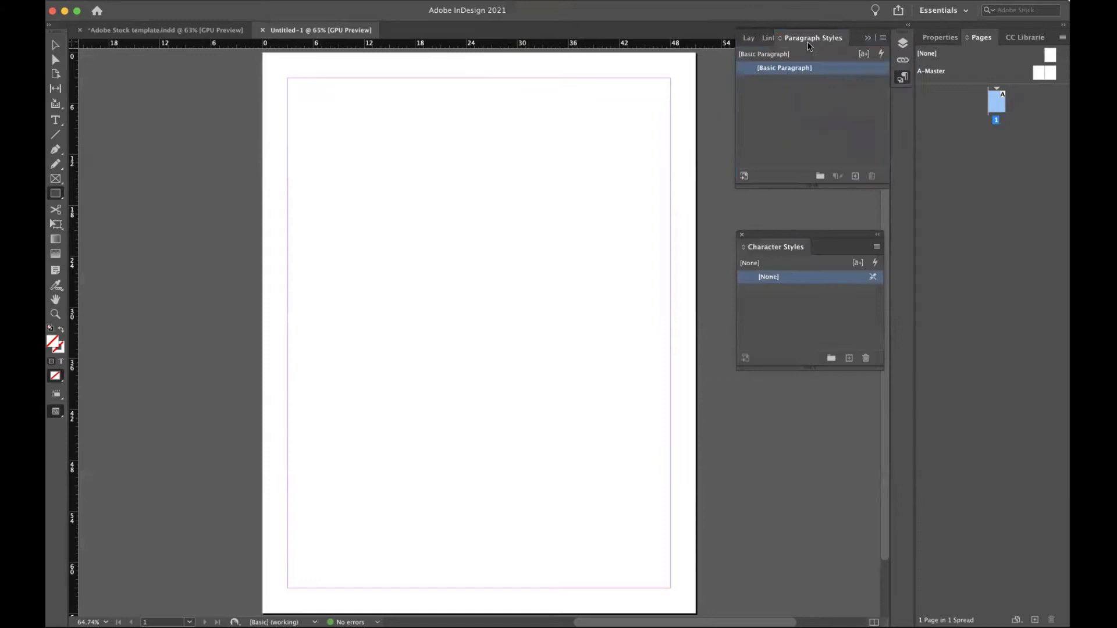
pyautogui.click(742, 235)
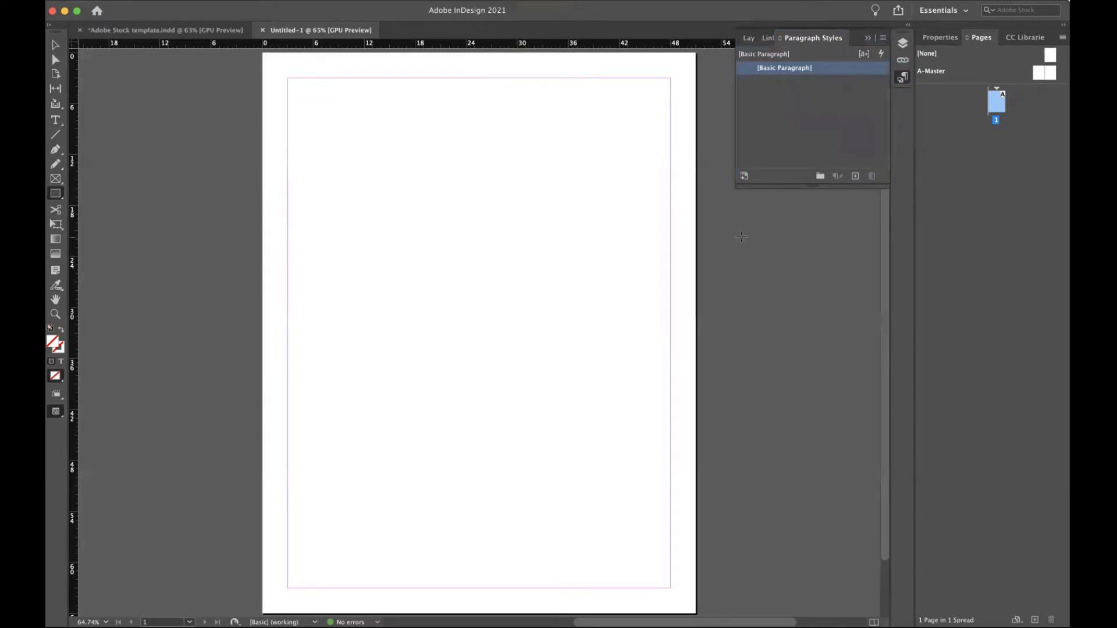
pyautogui.click(747, 39)
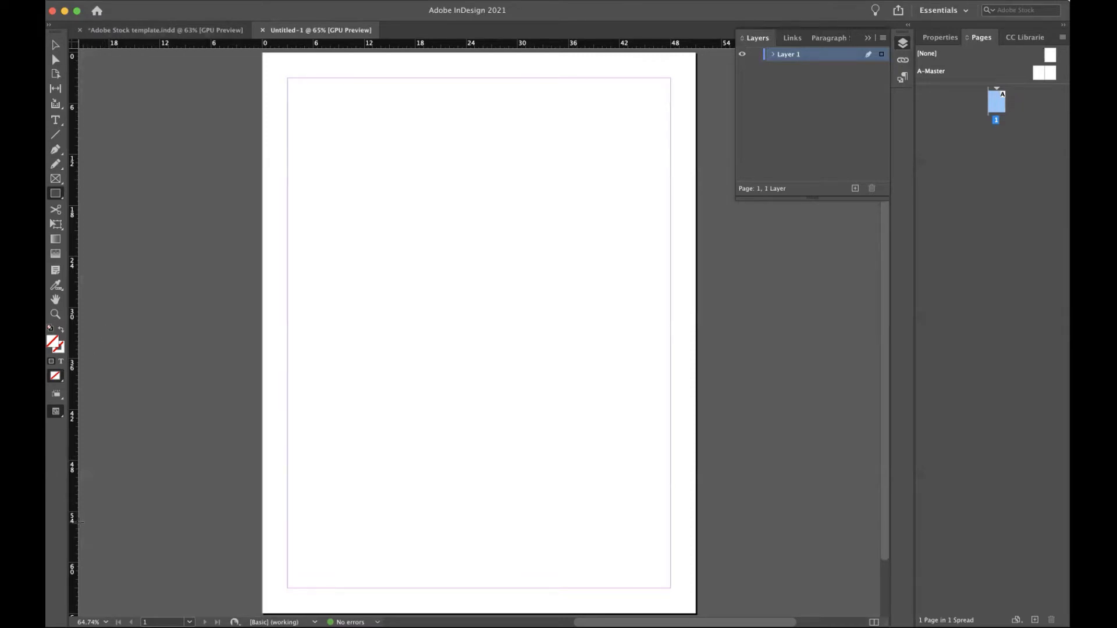
# Switch both the vertical and horizontal rulers to inches.
pyautogui.rightClick(73, 246)
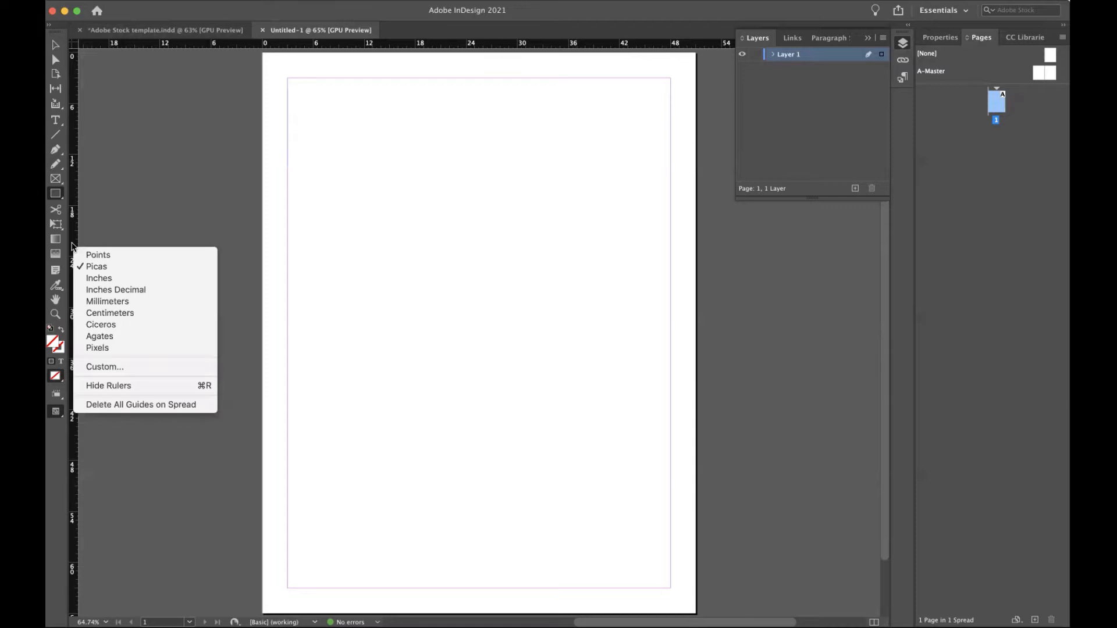
pyautogui.click(92, 279)
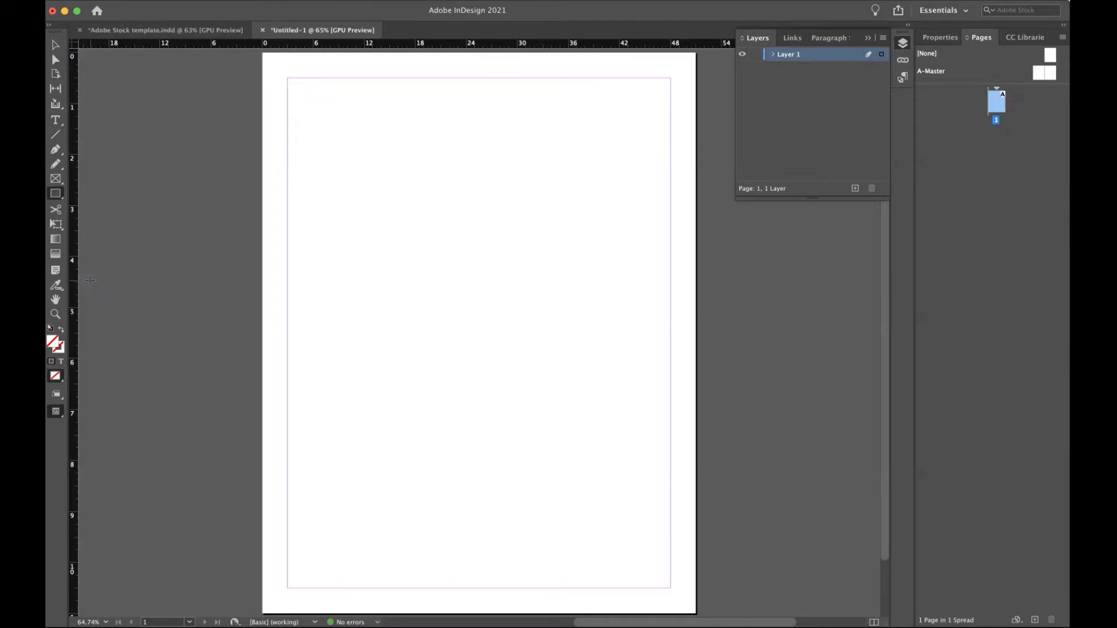
pyautogui.rightClick(202, 48)
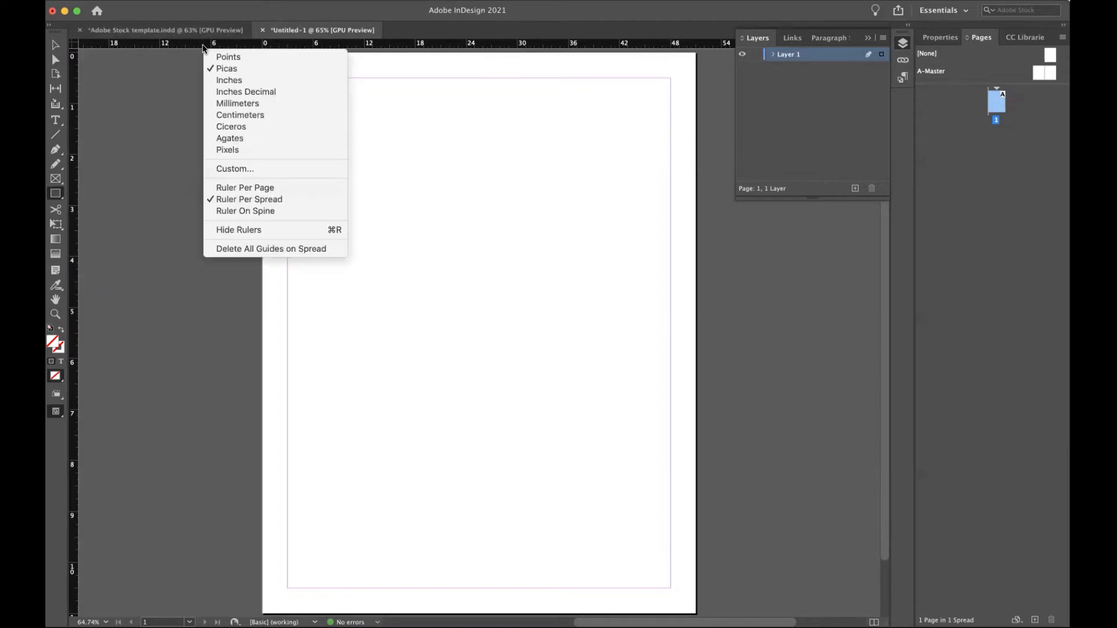
pyautogui.click(221, 80)
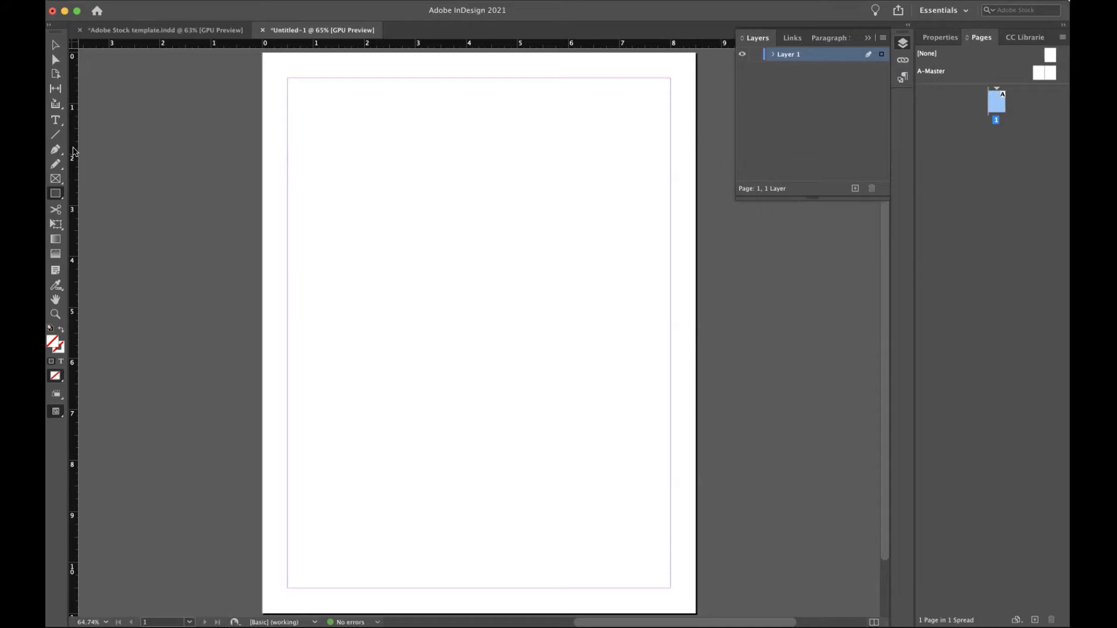
# In Margins and Columns, try zero margins and three columns with preview on.
pyautogui.click(190, 1)
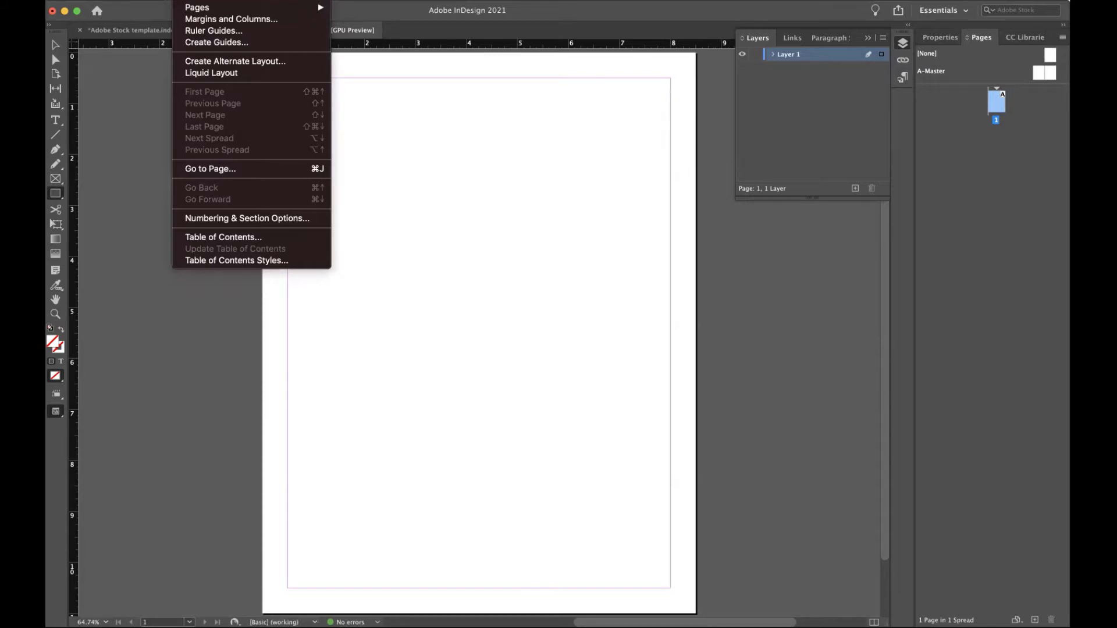
pyautogui.click(198, 21)
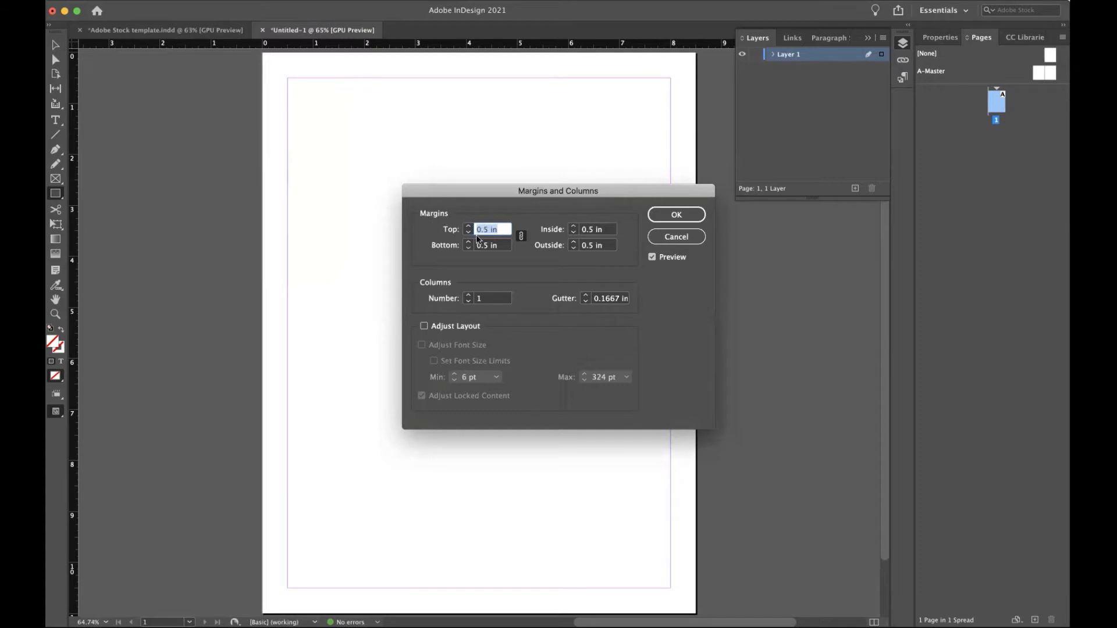
pyautogui.write('0')
pyautogui.click(497, 245)
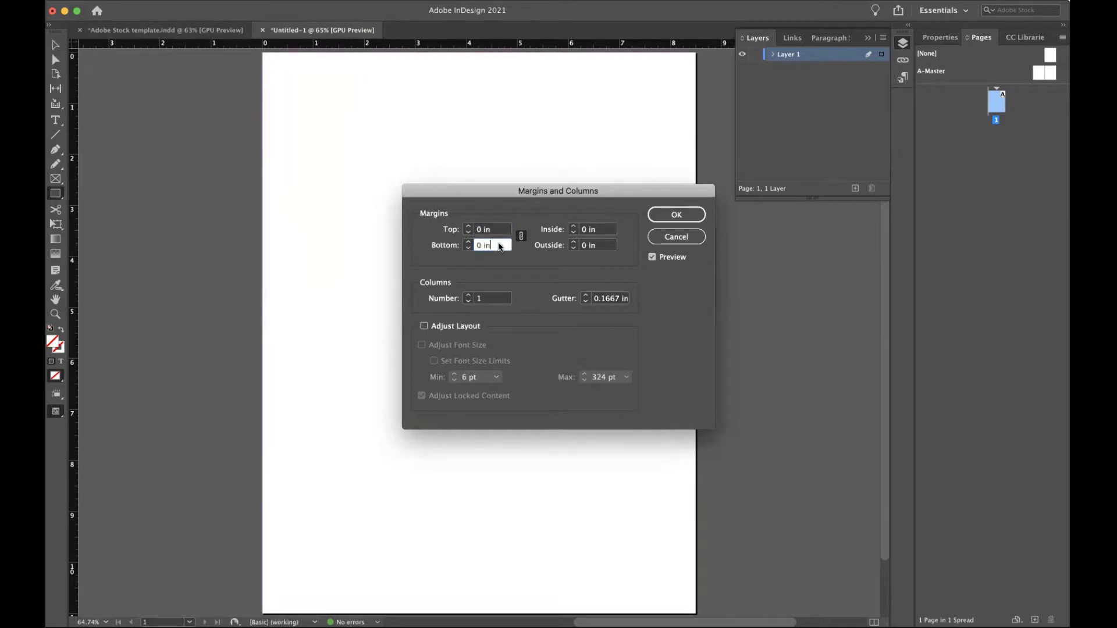
pyautogui.click(487, 301)
pyautogui.write('3')
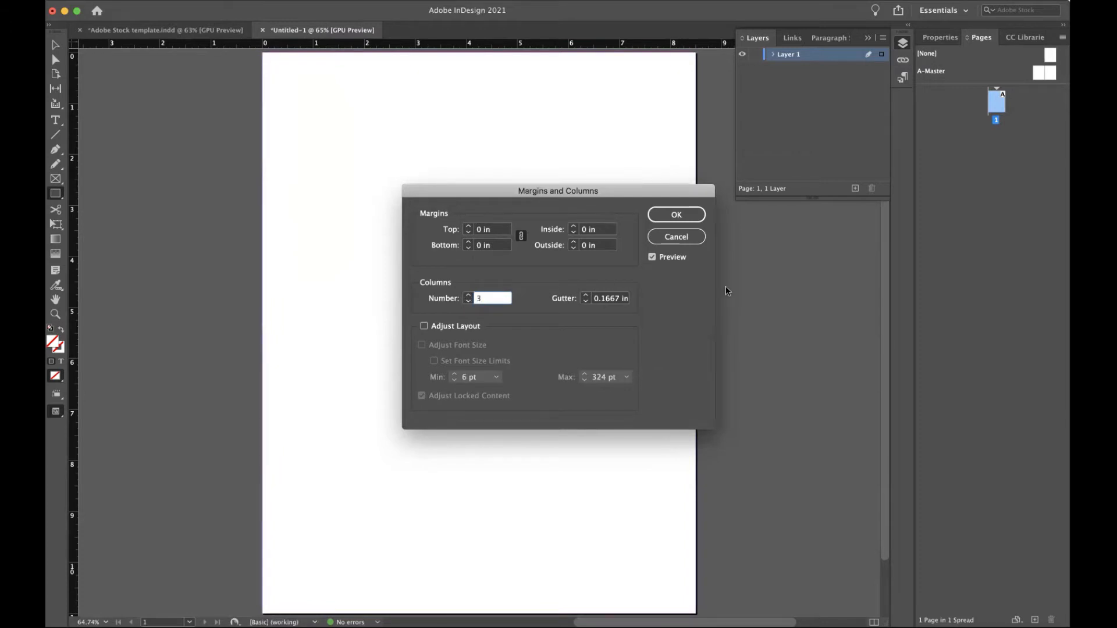
pyautogui.click(652, 258)
pyautogui.click(652, 258)
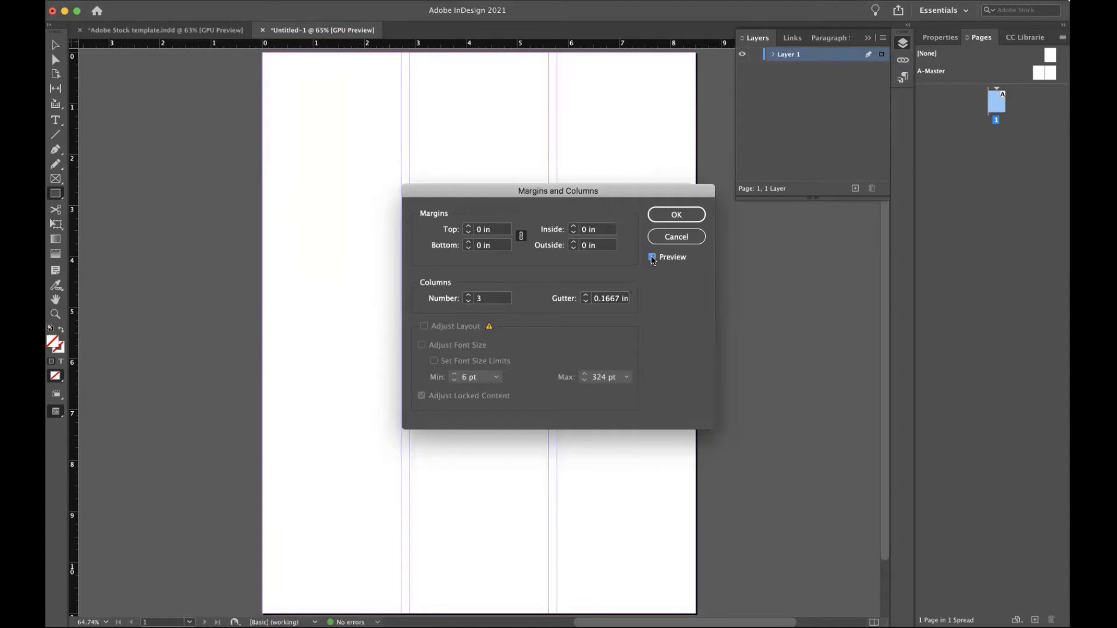
# Apply 0.5 in margins on all sides with a single column.
pyautogui.click(498, 231)
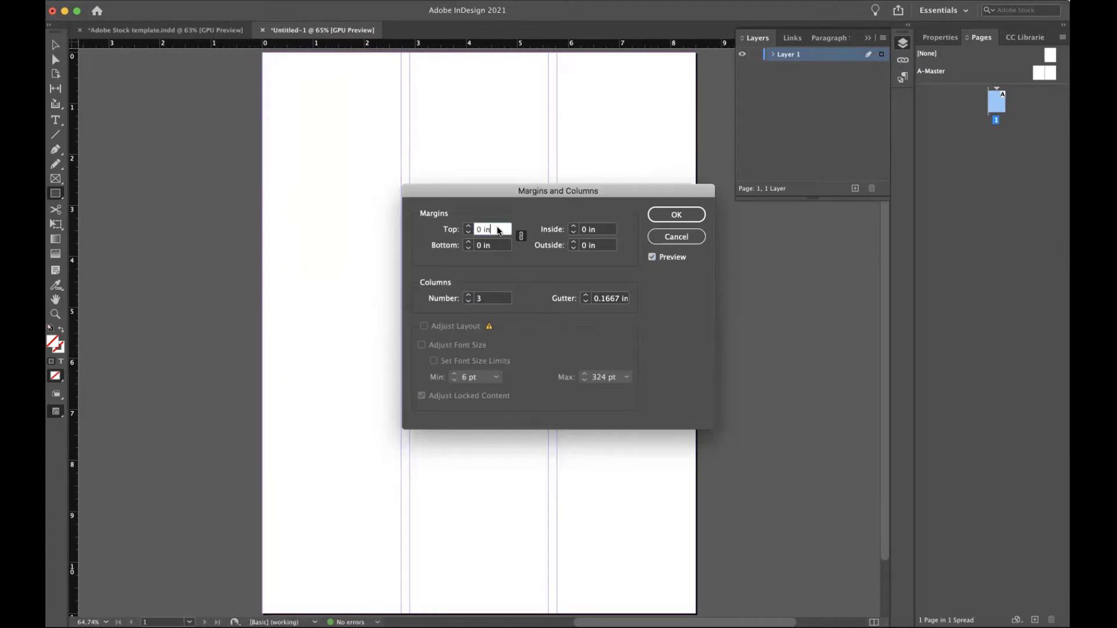
pyautogui.moveTo(498, 231); pyautogui.dragTo(449, 230)
pyautogui.write('.3')
pyautogui.press('BackSpace')
pyautogui.press('BackSpace')
pyautogui.write('3')
pyautogui.press('BackSpace')
pyautogui.write('0.5')
pyautogui.click(493, 245)
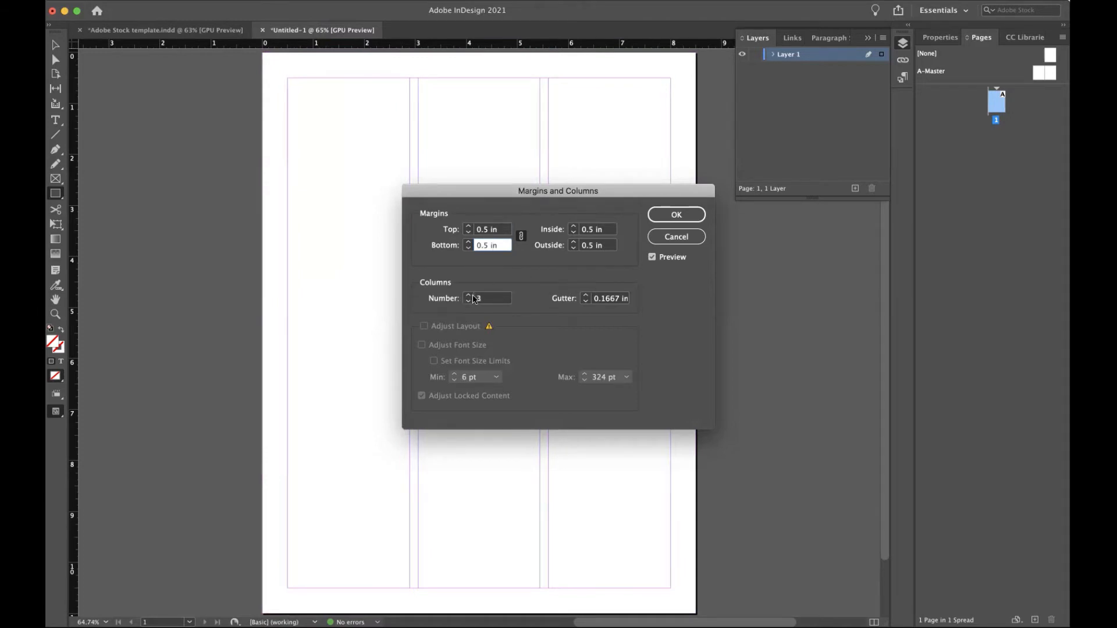
pyautogui.doubleClick(492, 298)
pyautogui.write('0')
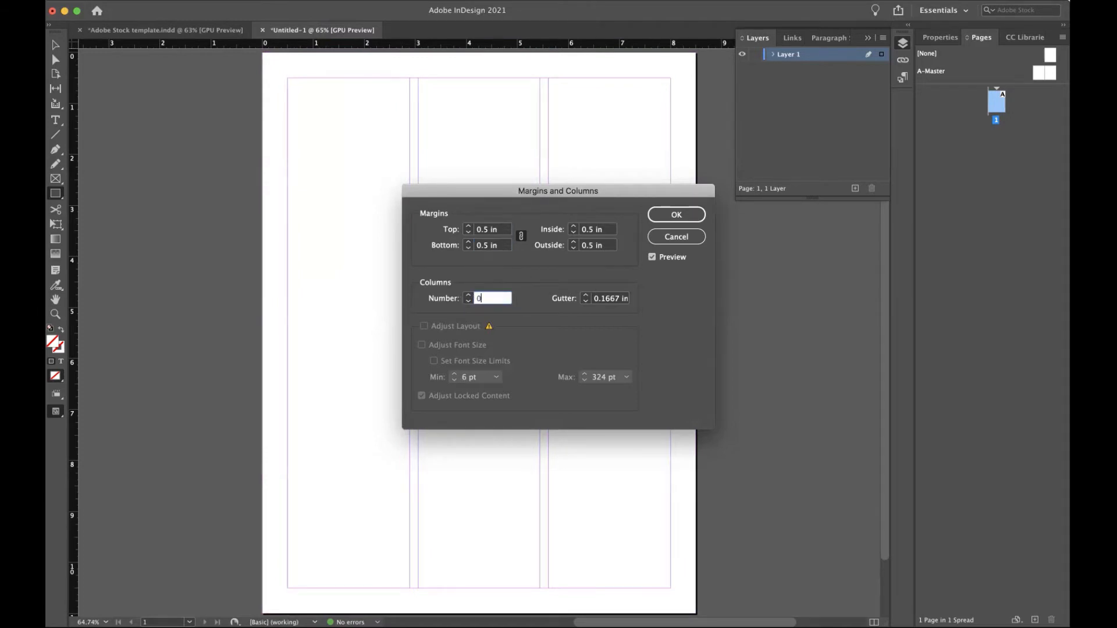
pyautogui.click(671, 215)
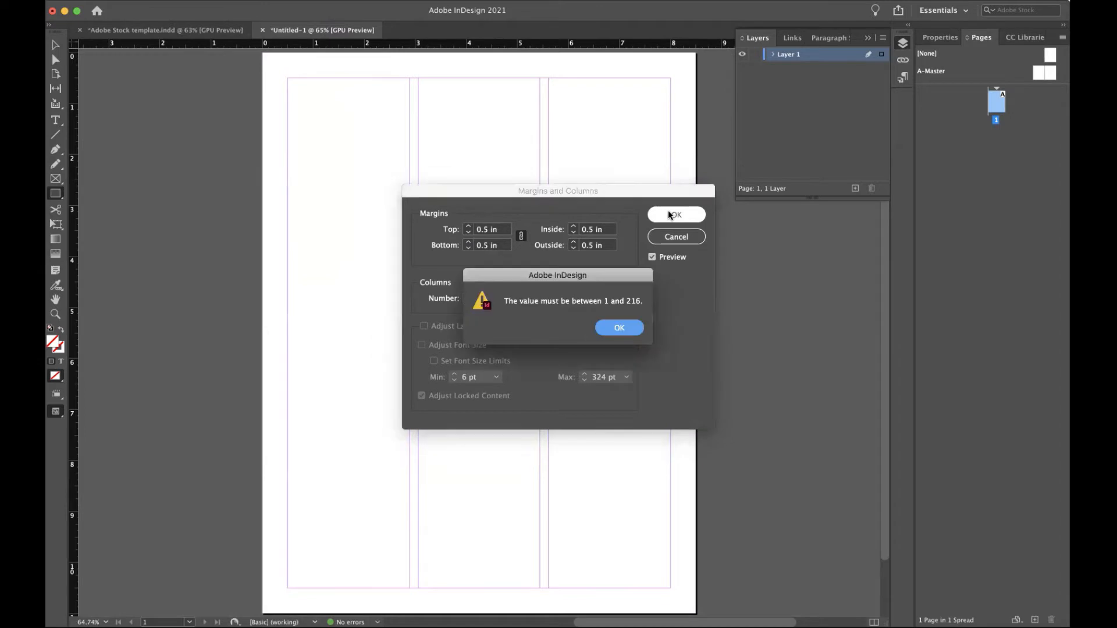
pyautogui.click(616, 327)
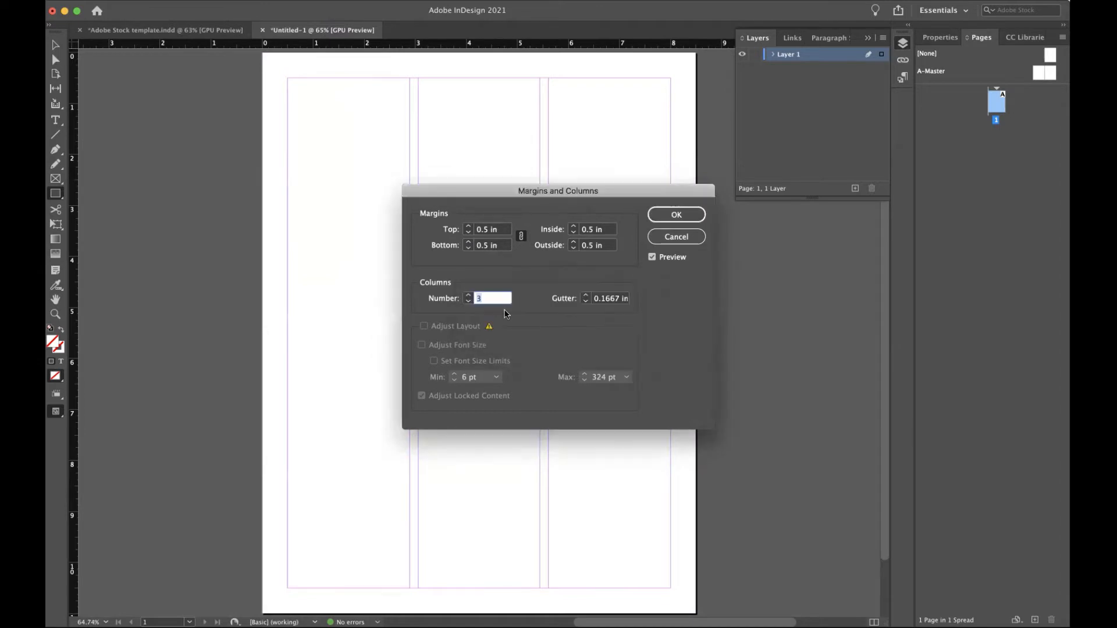
pyautogui.write('1')
pyautogui.click(675, 214)
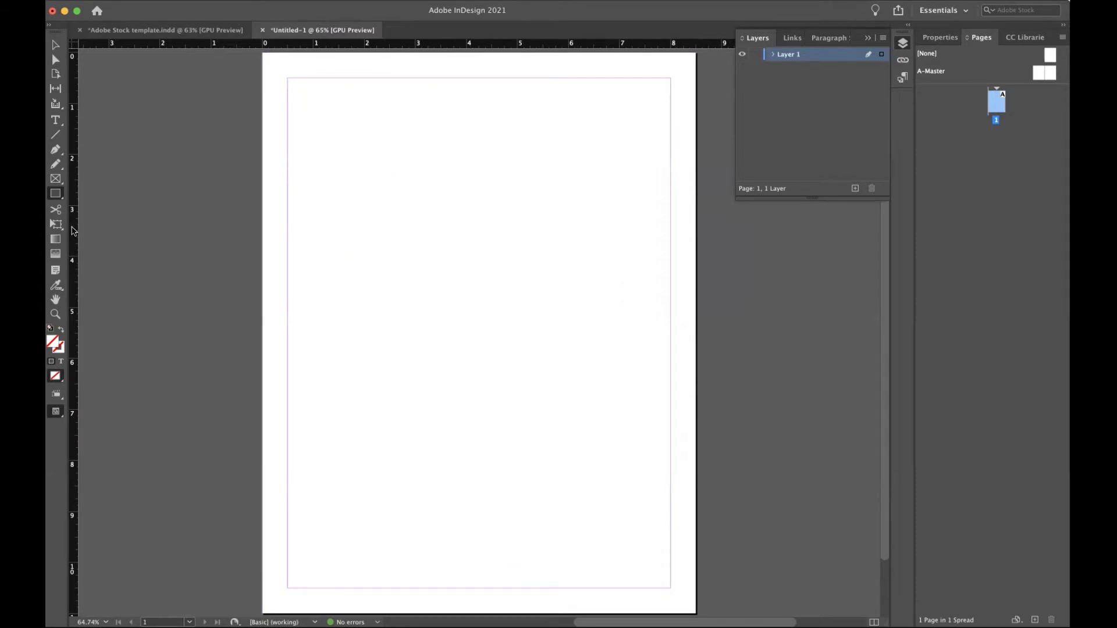
# Place a vertical guide at 3 in, then preview three columns and cancel, keeping one column.
pyautogui.moveTo(76, 231); pyautogui.dragTo(416, 210)
pyautogui.click(195, 0)
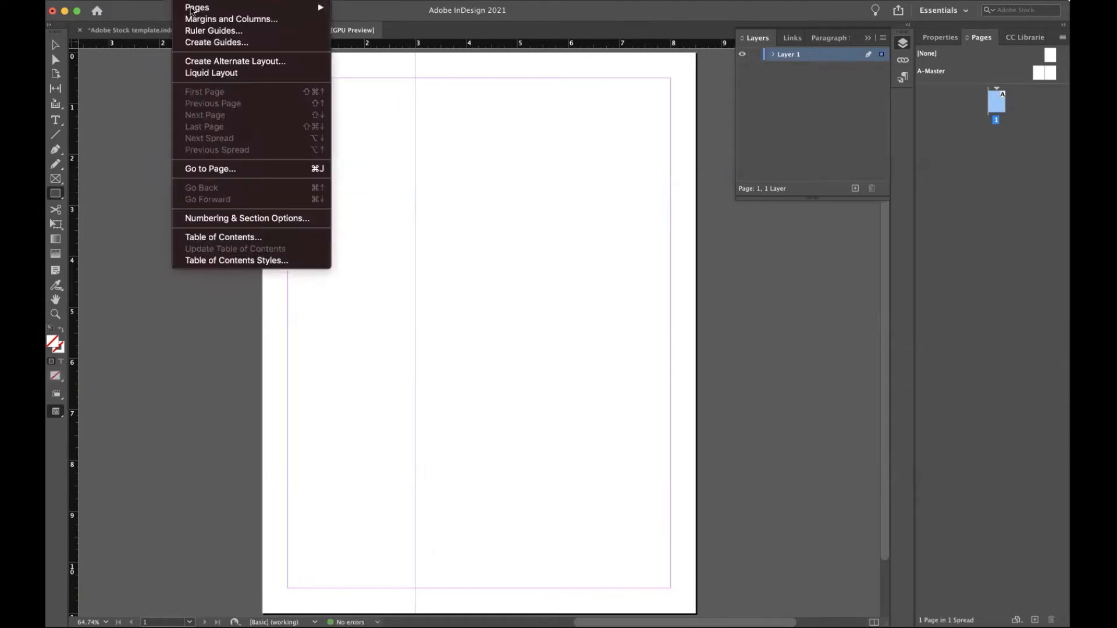
pyautogui.click(208, 22)
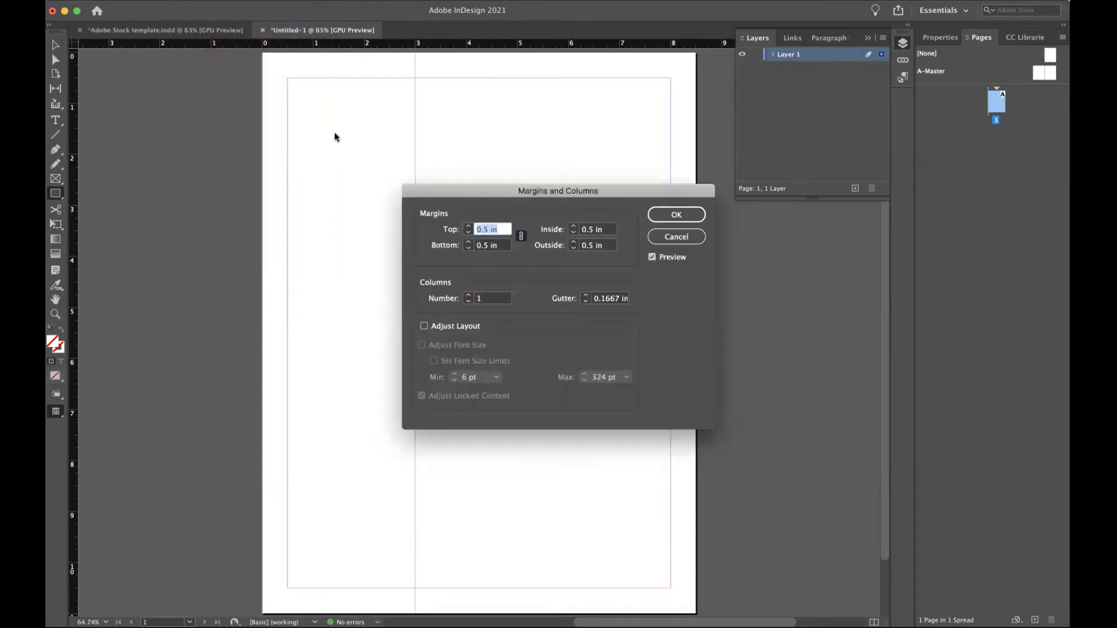
pyautogui.click(481, 299)
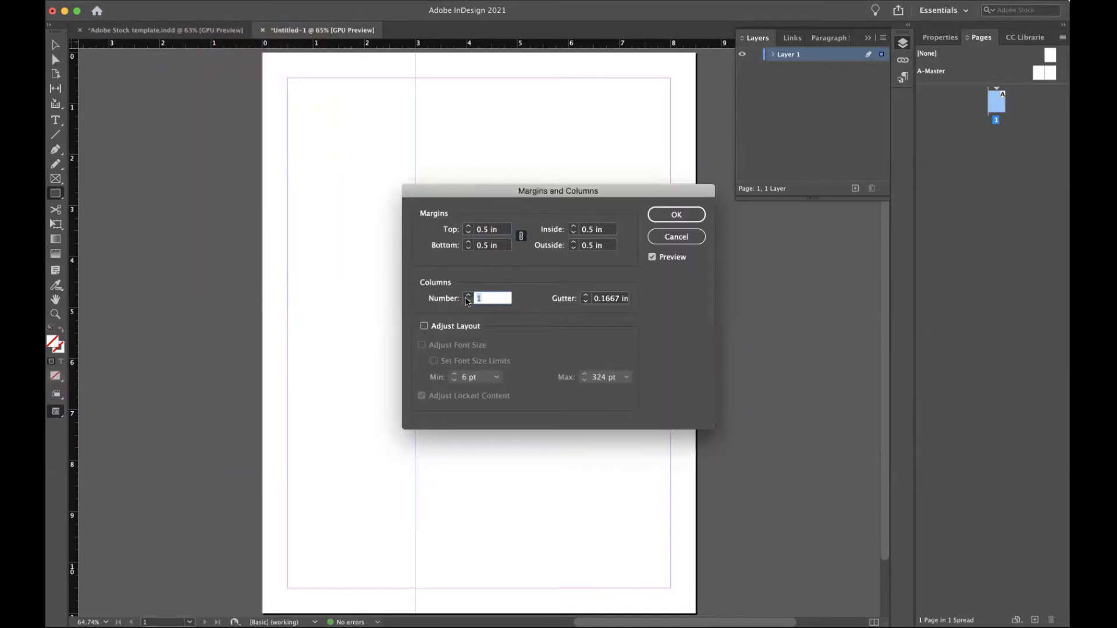
pyautogui.write('3')
pyautogui.click(653, 257)
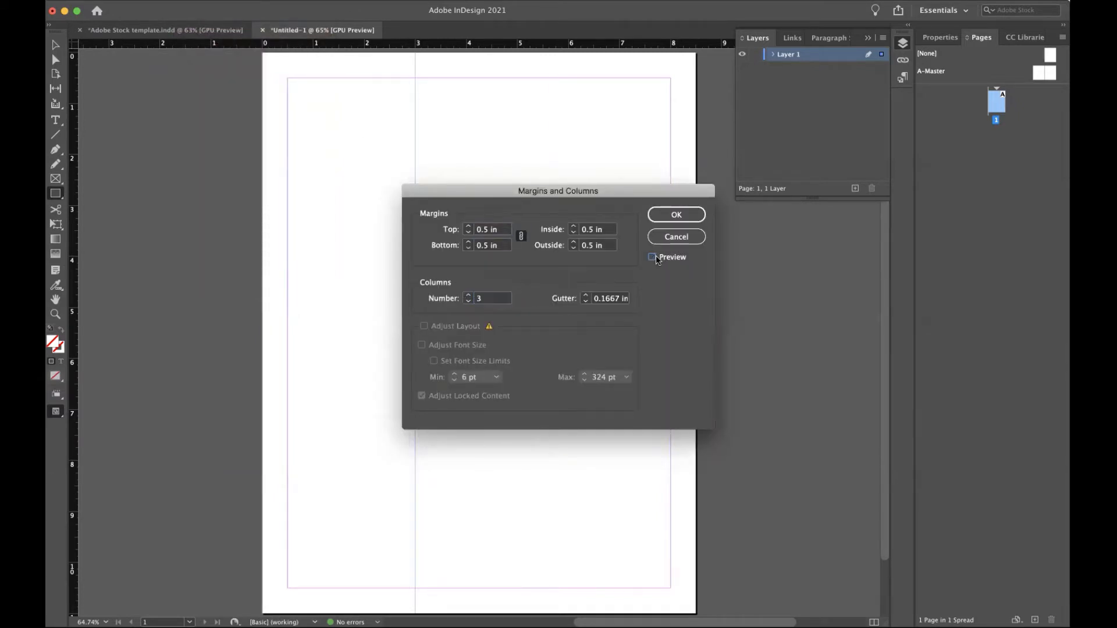
pyautogui.click(652, 258)
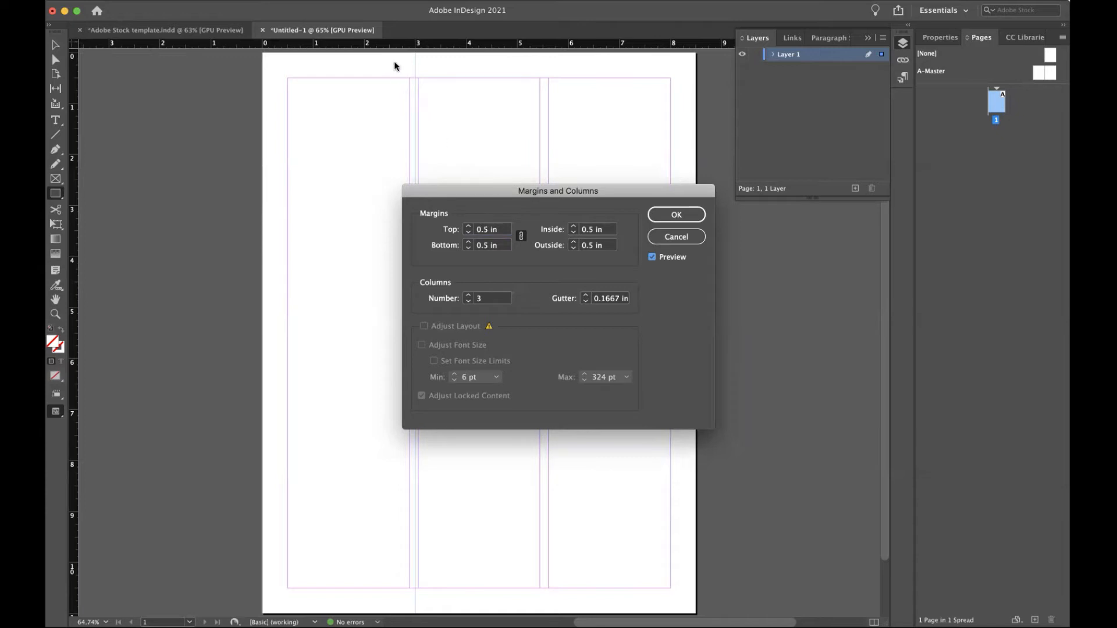
pyautogui.click(677, 237)
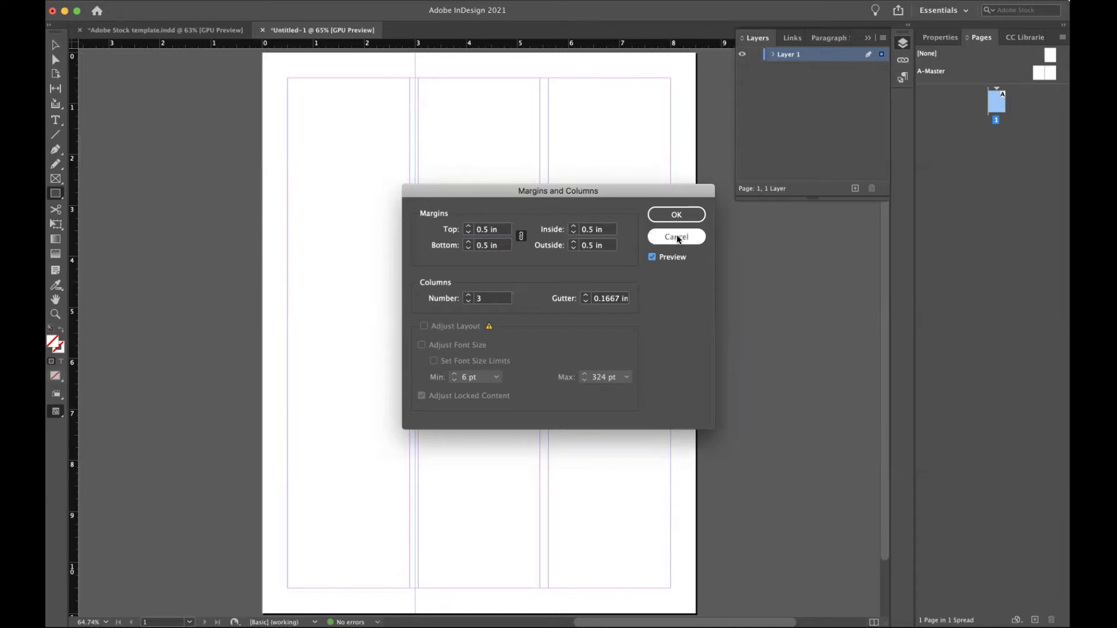
pyautogui.click(677, 238)
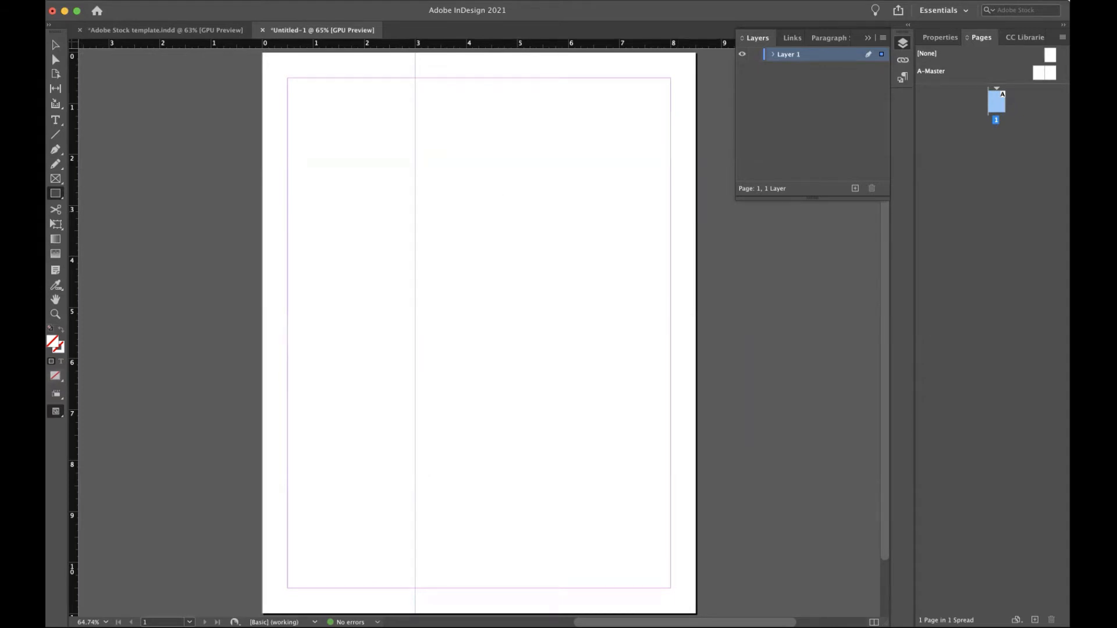
pyautogui.click(325, 0)
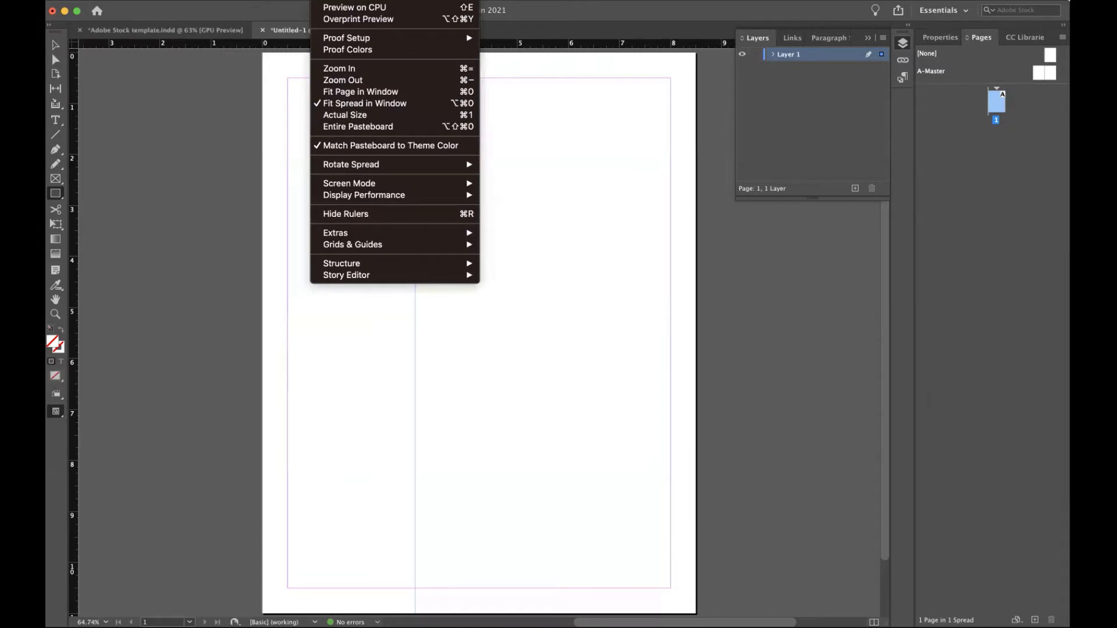
pyautogui.moveTo(352, 251)
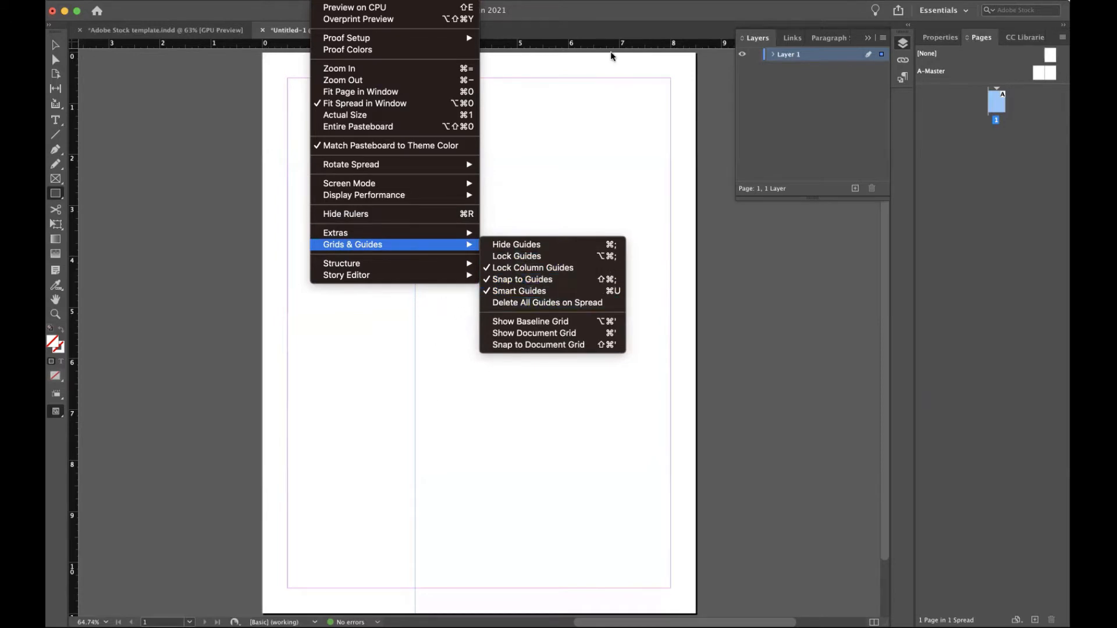
pyautogui.click(579, 247)
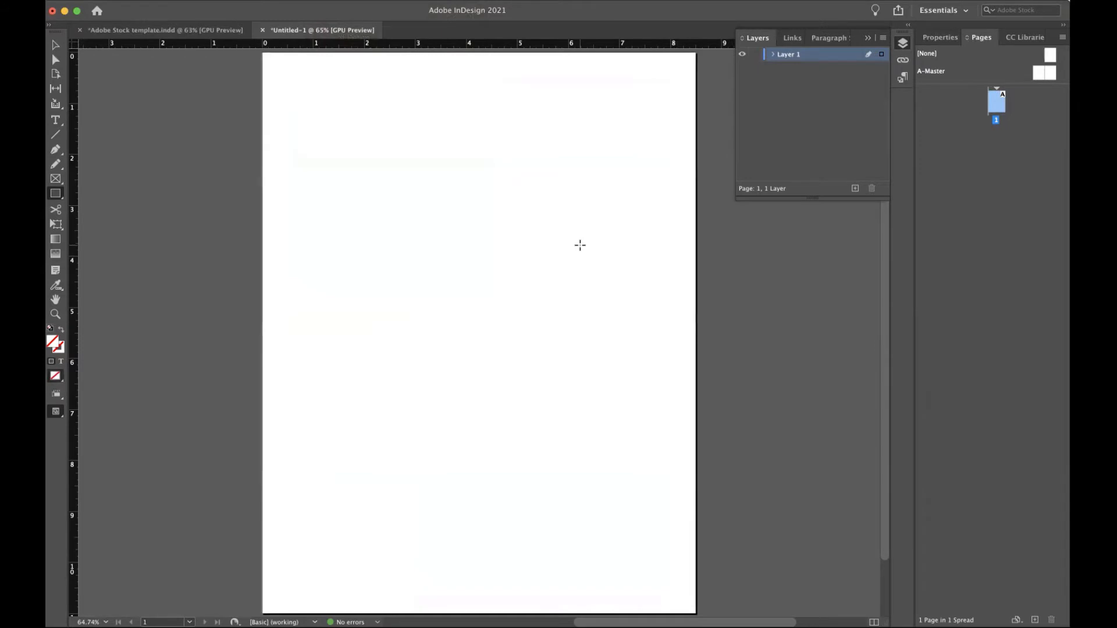
pyautogui.press('super+semicolon')
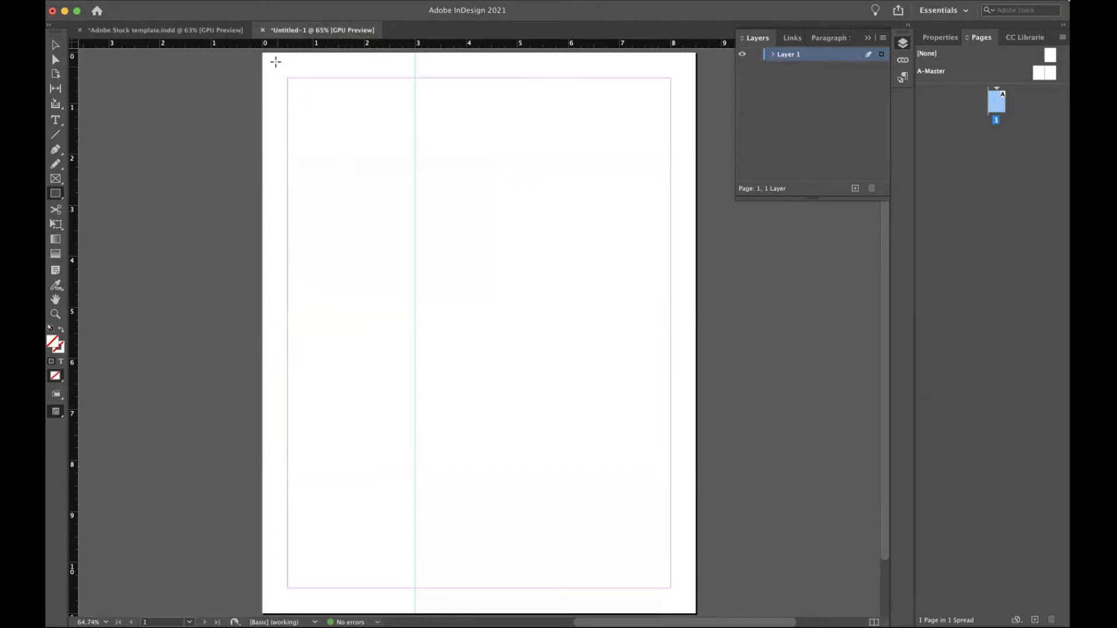
# Draw a 3 × 11 in rectangle over the page's left strip up to the 3-inch guide.
pyautogui.moveTo(263, 54); pyautogui.dragTo(414, 614)
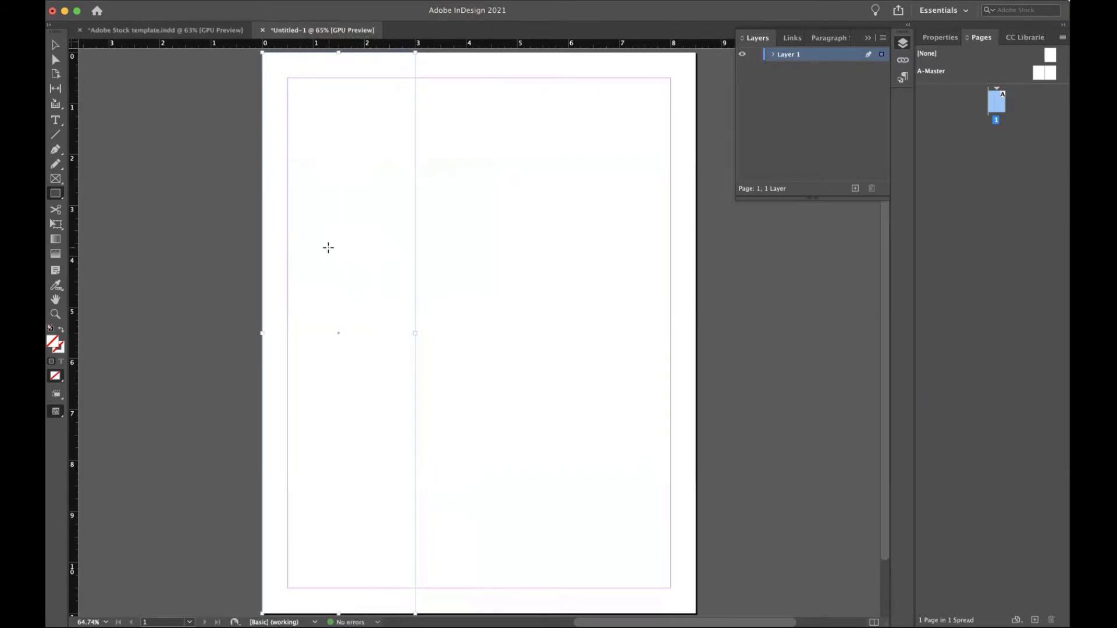
pyautogui.click(933, 38)
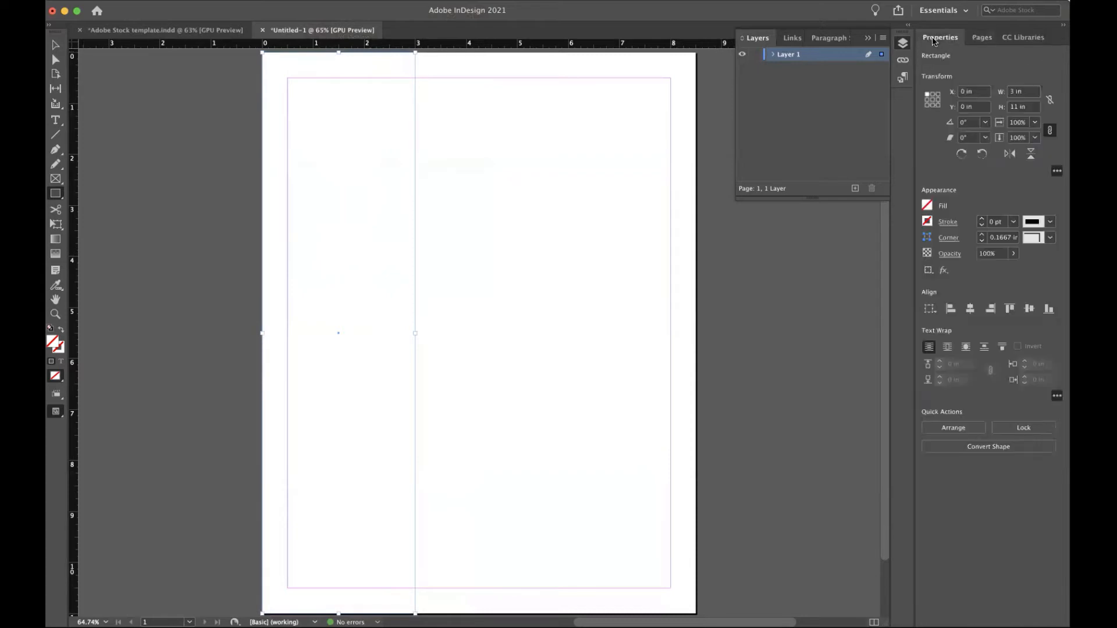
pyautogui.click(927, 207)
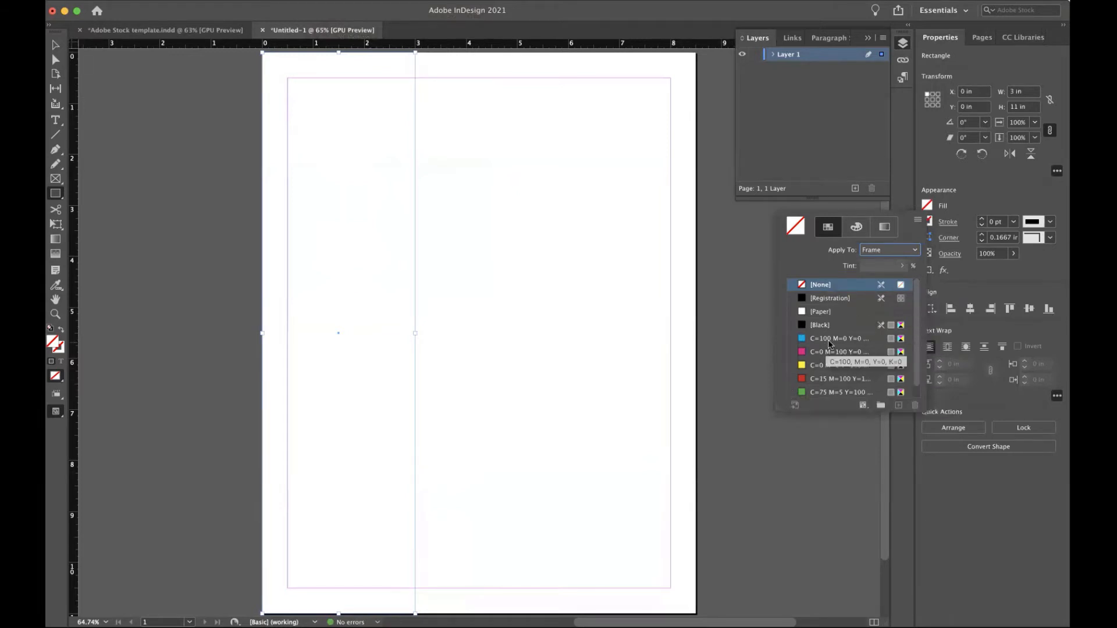
pyautogui.scroll(-1, 829, 343)
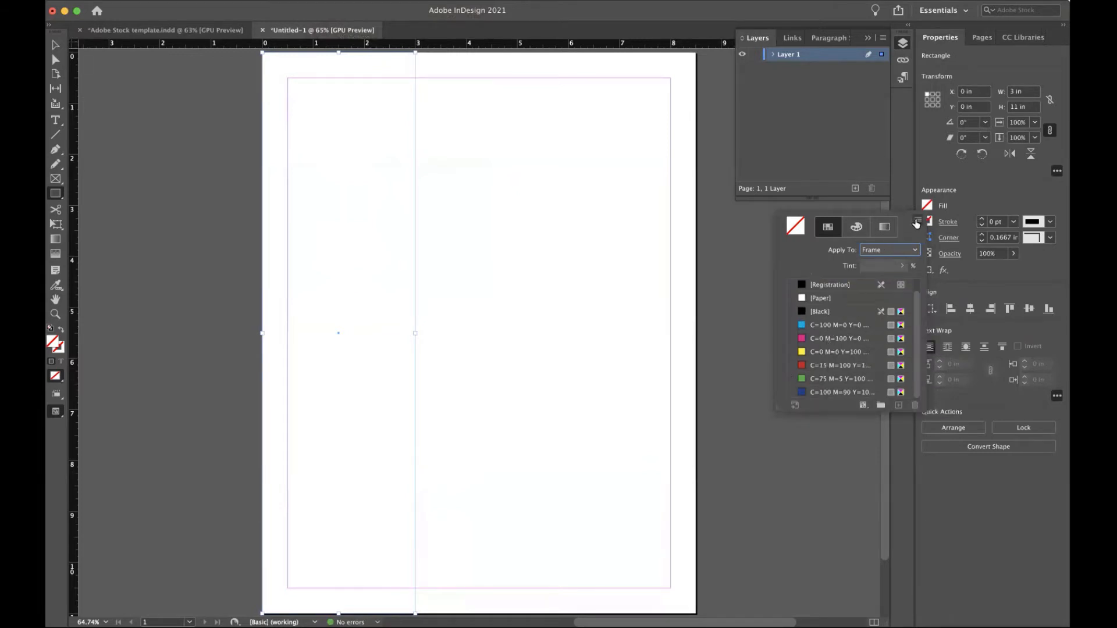
# Start a new colour swatch in PANTONE+ CMYK Coated mode, then cancel it.
pyautogui.click(918, 219)
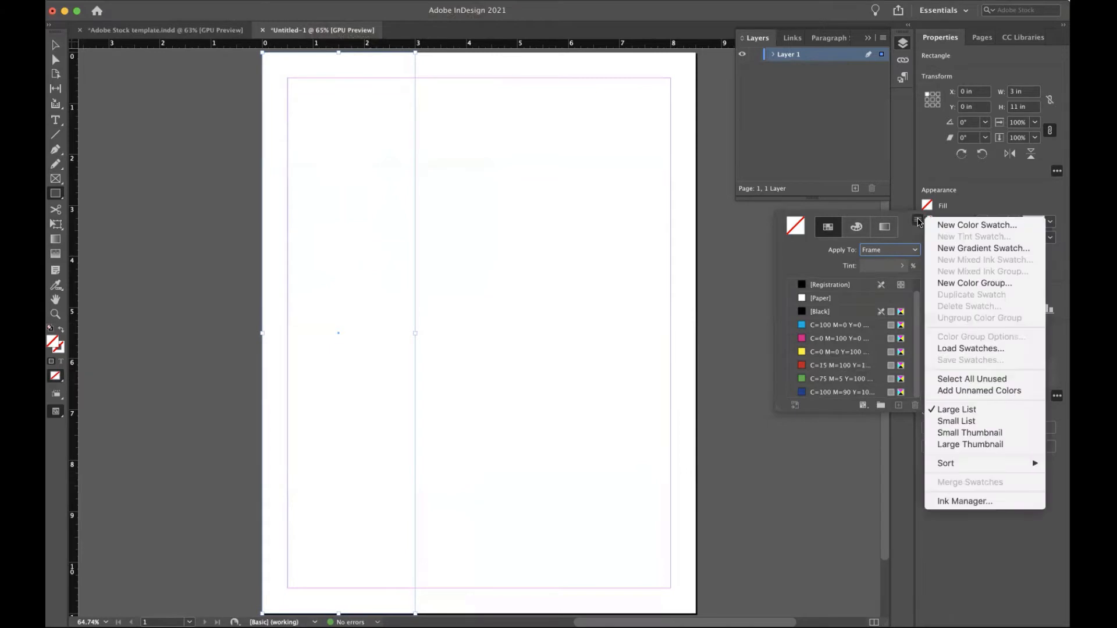
pyautogui.click(953, 225)
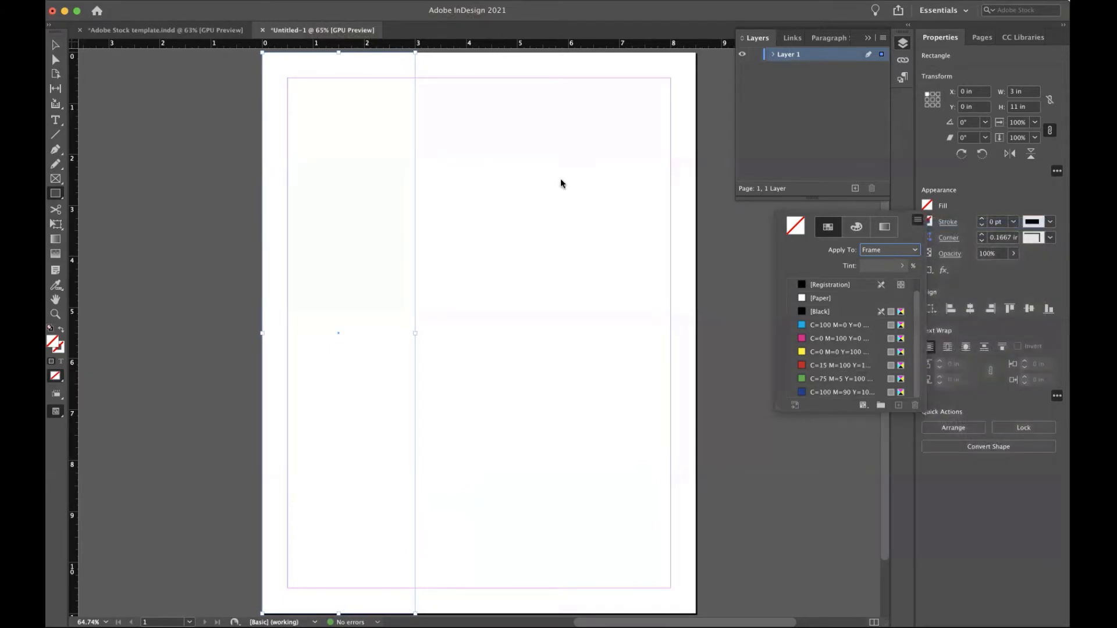
pyautogui.click(506, 262)
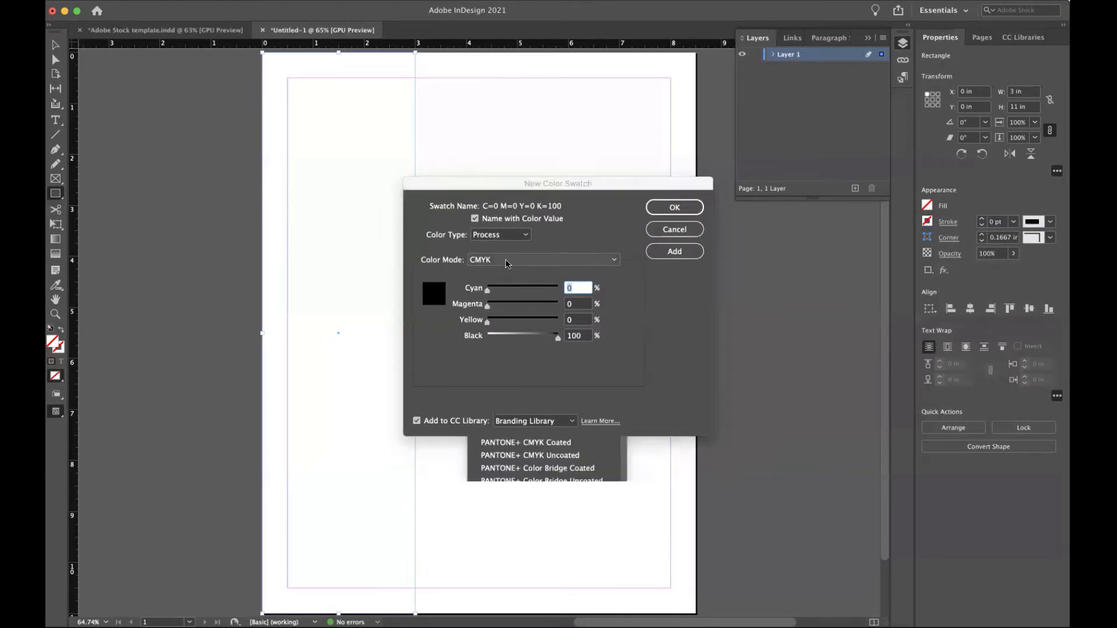
pyautogui.click(512, 445)
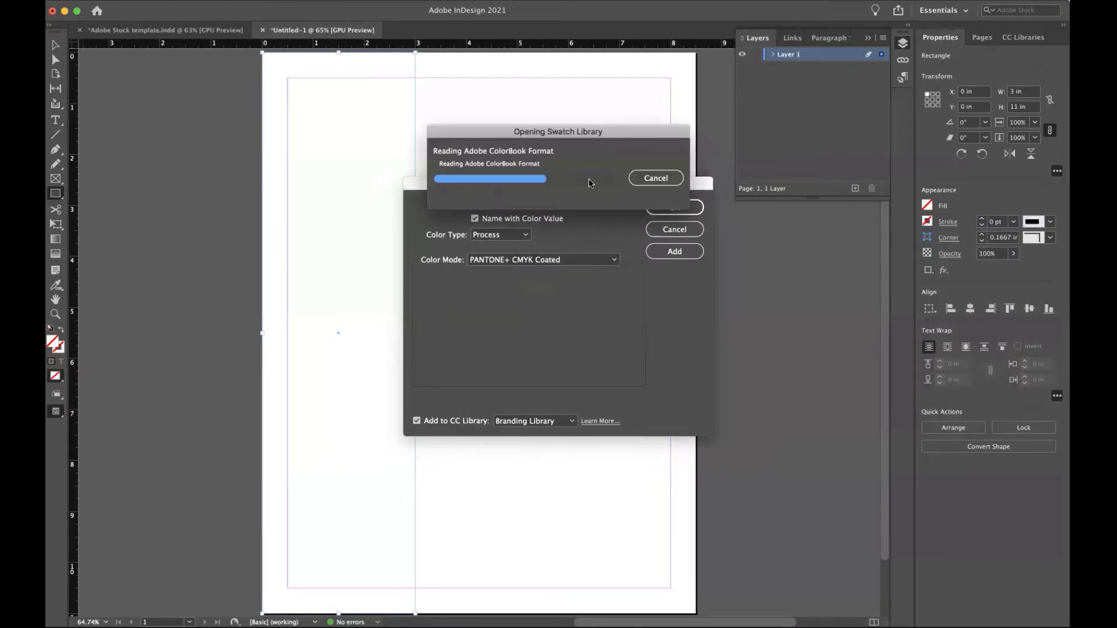
pyautogui.click(670, 230)
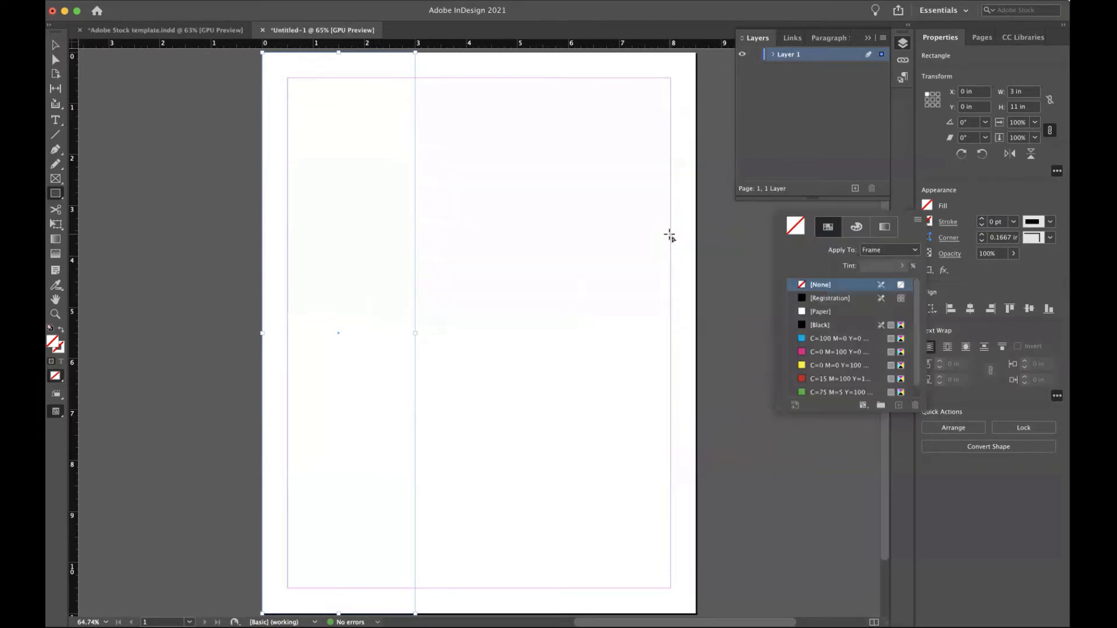
# Add Steam, Fog and Night from the KU Visual Identity CC library to the document's Swatches panel.
pyautogui.click(1025, 37)
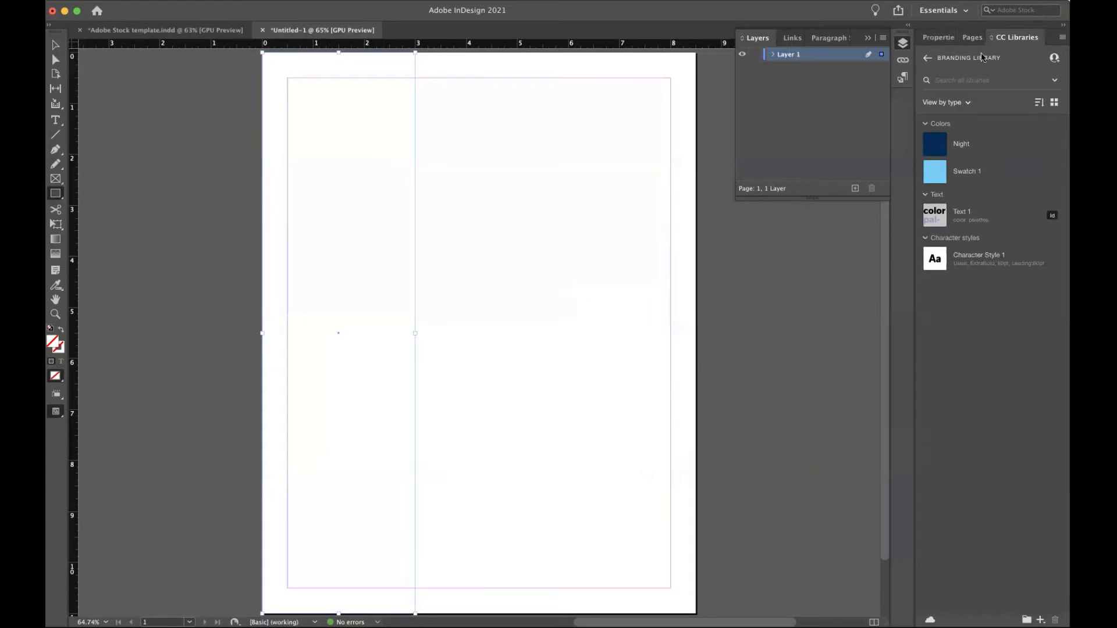
pyautogui.click(927, 58)
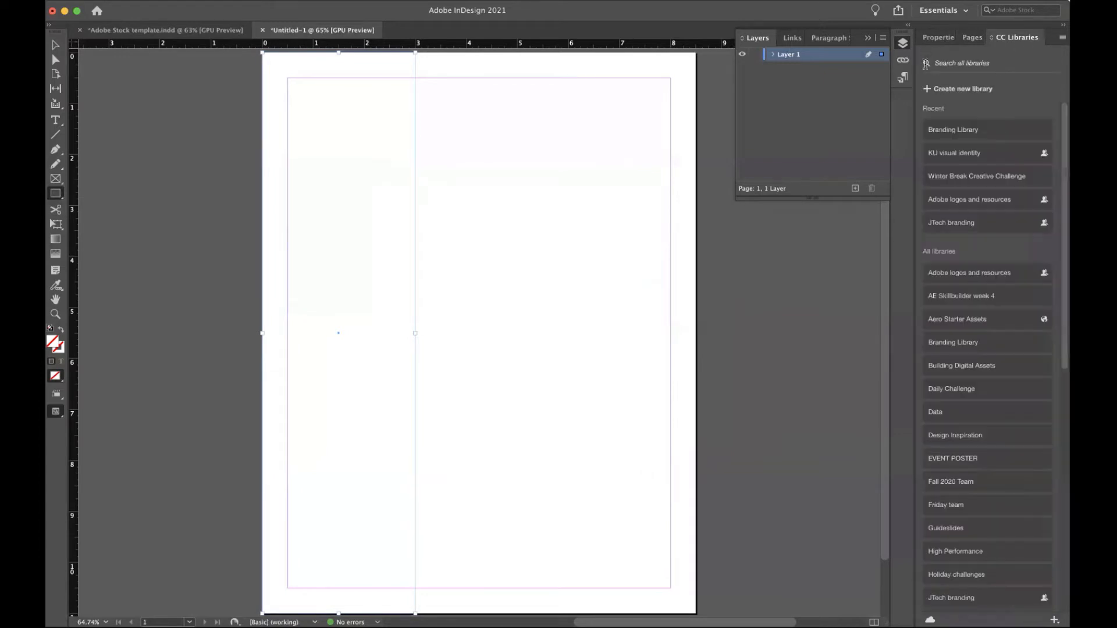
pyautogui.click(933, 154)
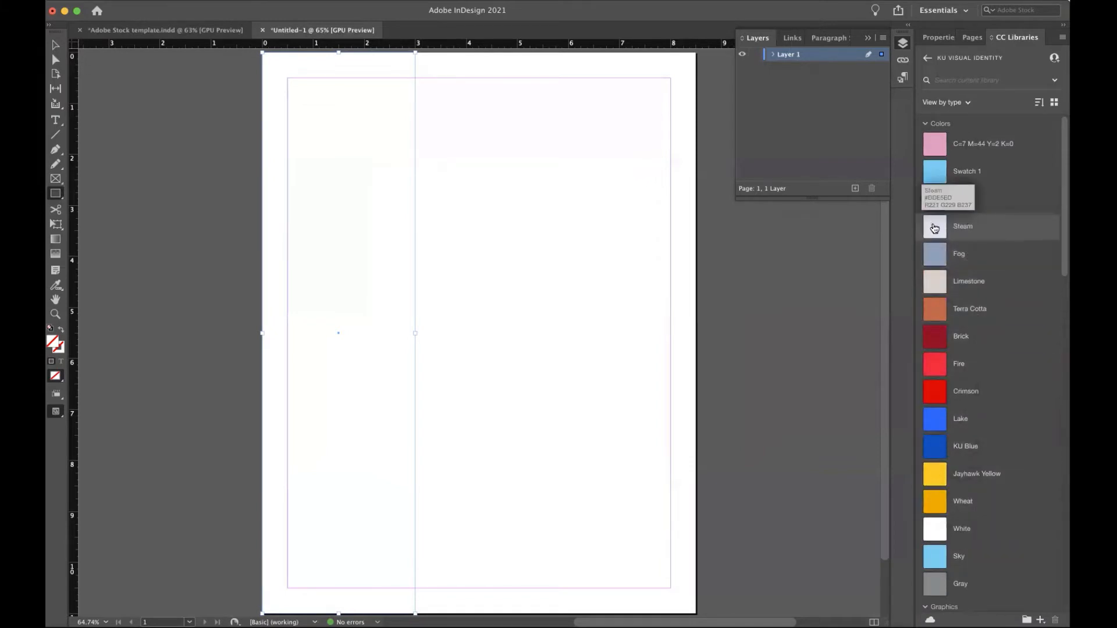
pyautogui.keyDown('super'); pyautogui.click(974, 249); pyautogui.keyUp('super')
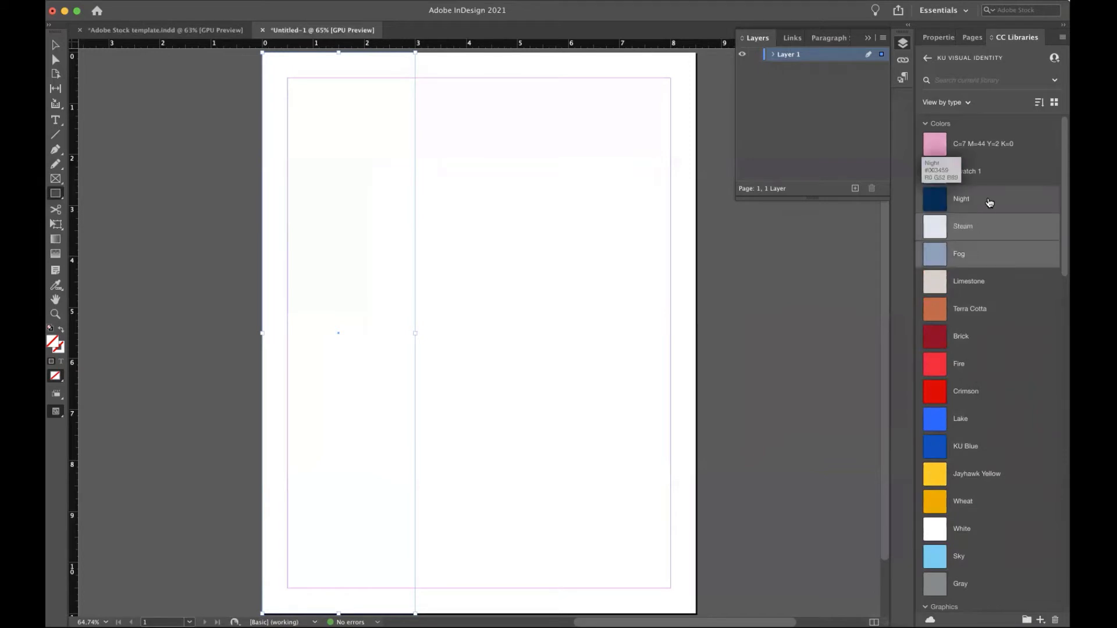
pyautogui.keyDown('super'); pyautogui.click(989, 202); pyautogui.keyUp('super')
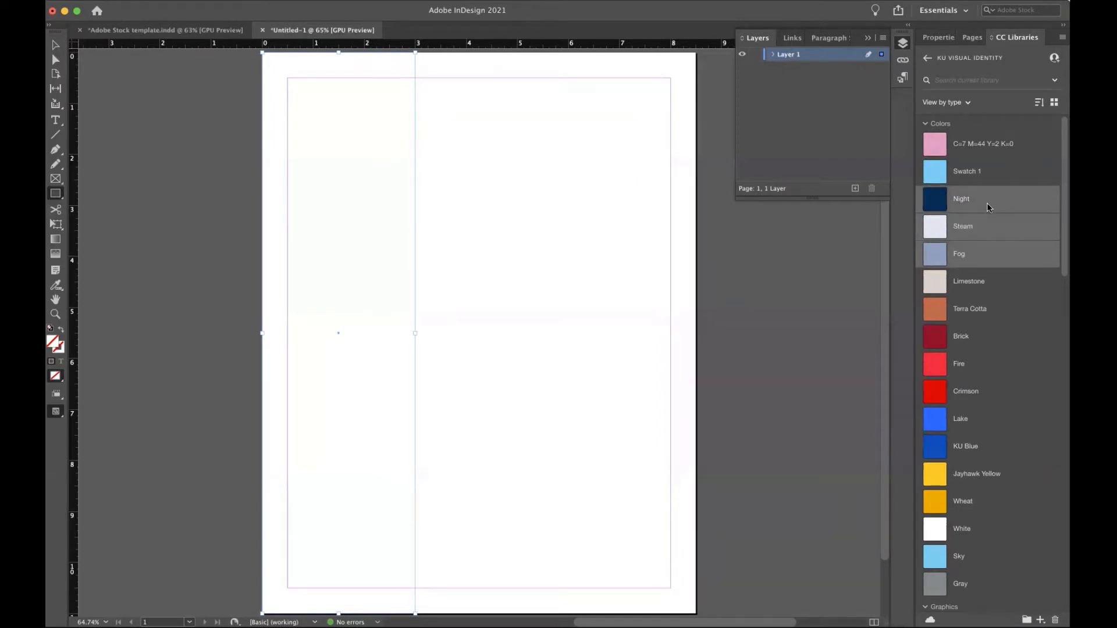
pyautogui.press('F5')
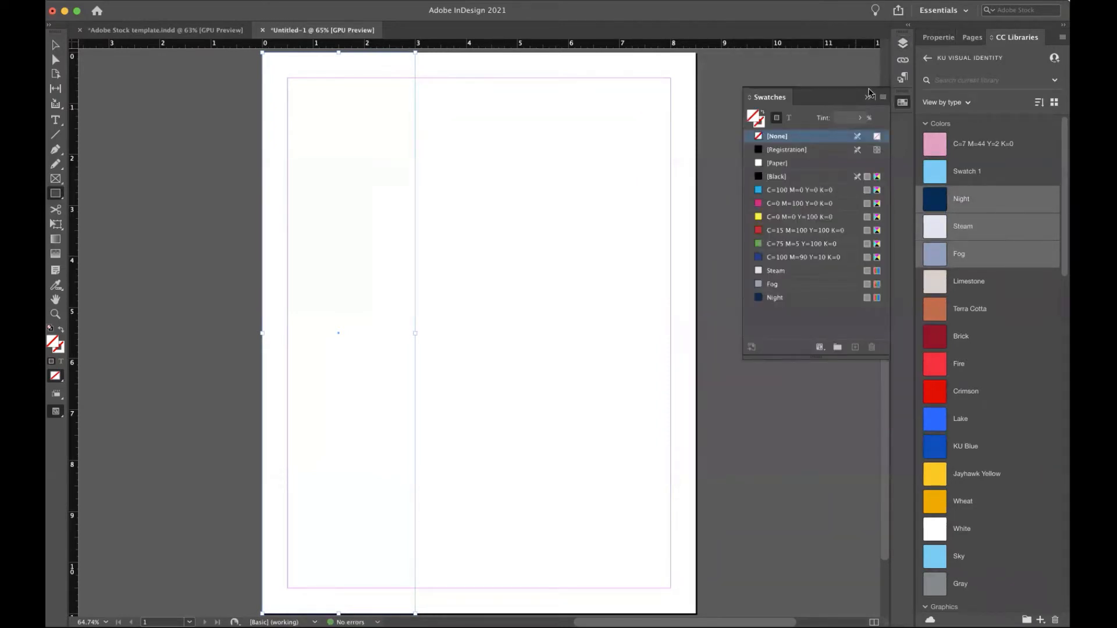
pyautogui.click(883, 98)
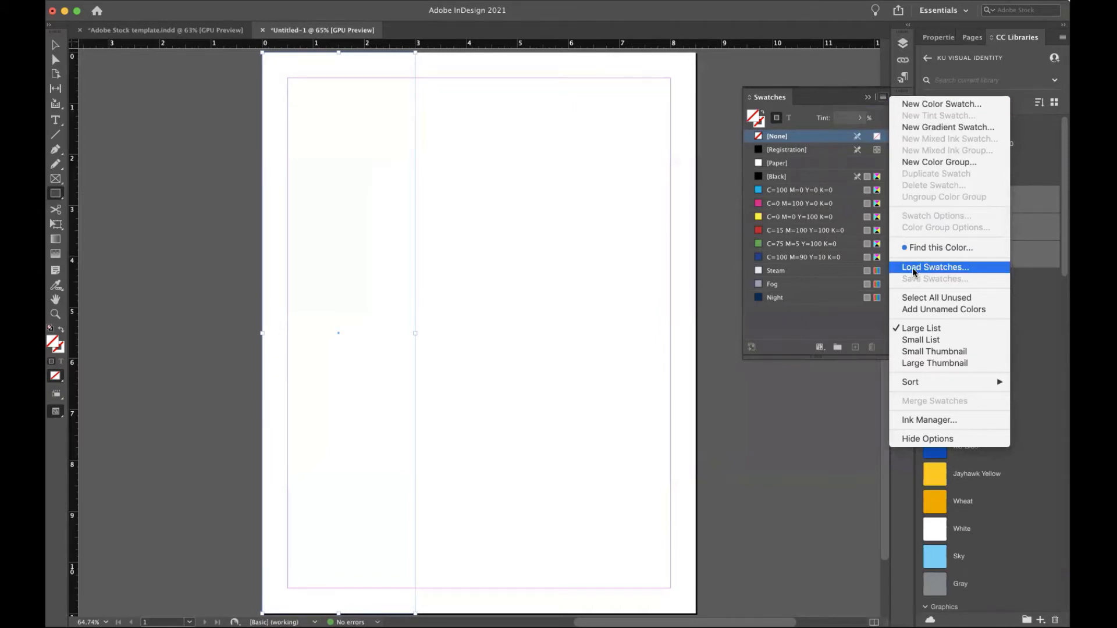
pyautogui.click(832, 100)
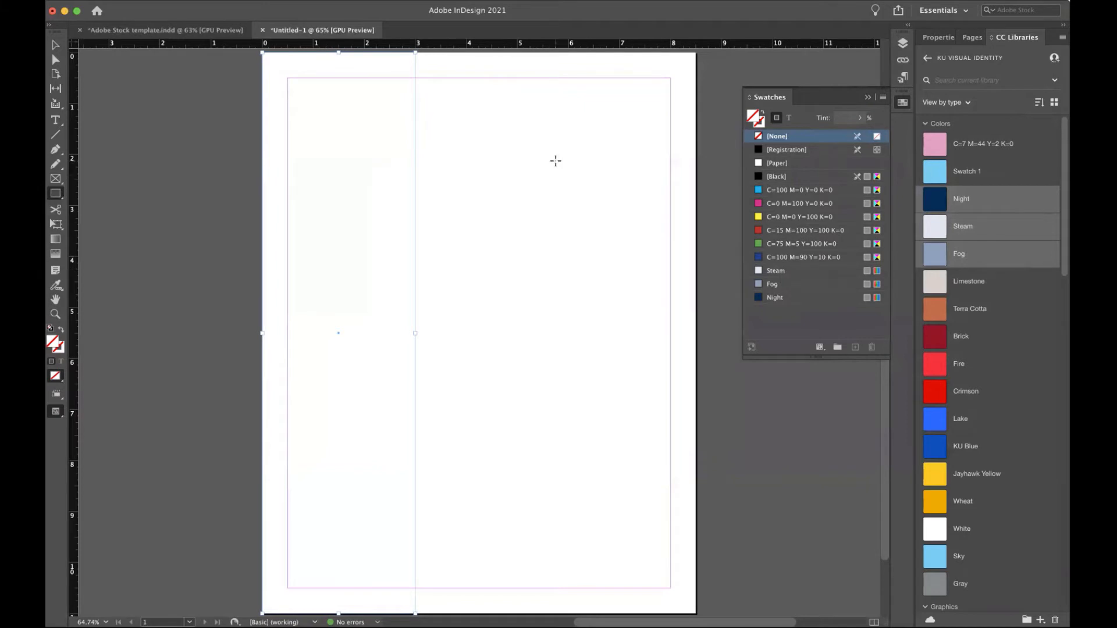
# Fill the left-strip rectangle with Fog at a 69% tint, then bring up the Layers panel.
pyautogui.click(773, 285)
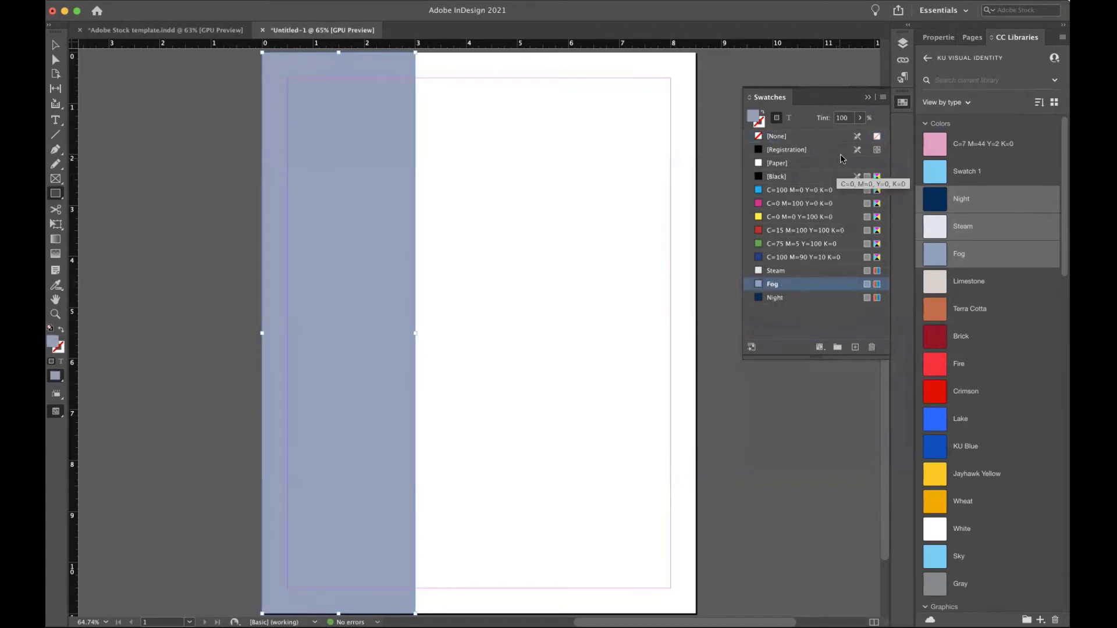
pyautogui.click(860, 118)
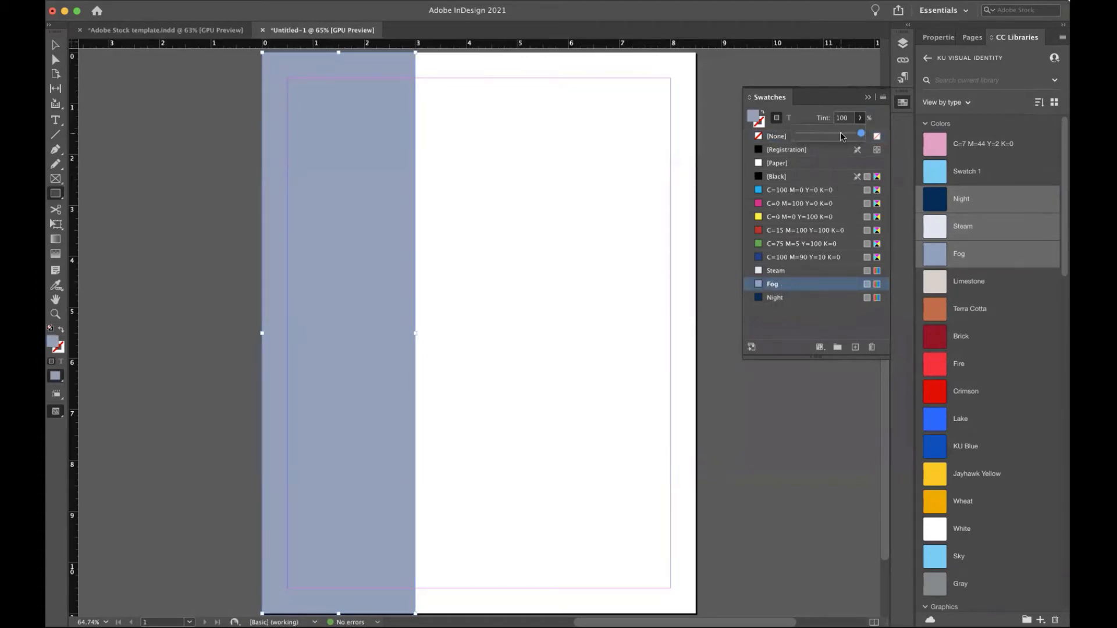
pyautogui.click(842, 135)
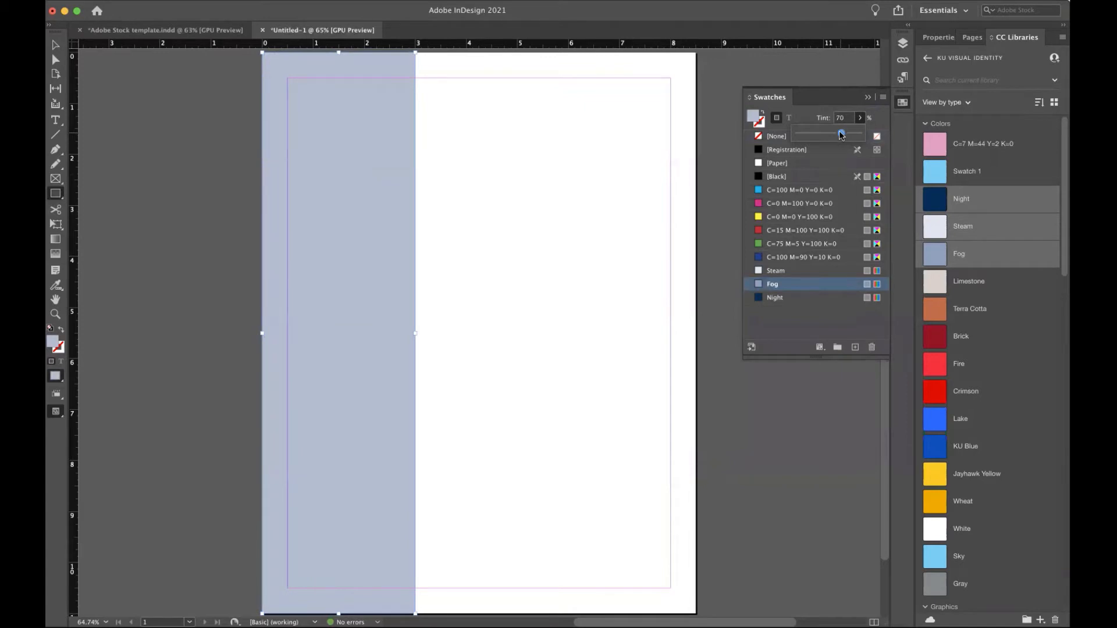
pyautogui.click(841, 135)
pyautogui.click(878, 116)
pyautogui.click(868, 96)
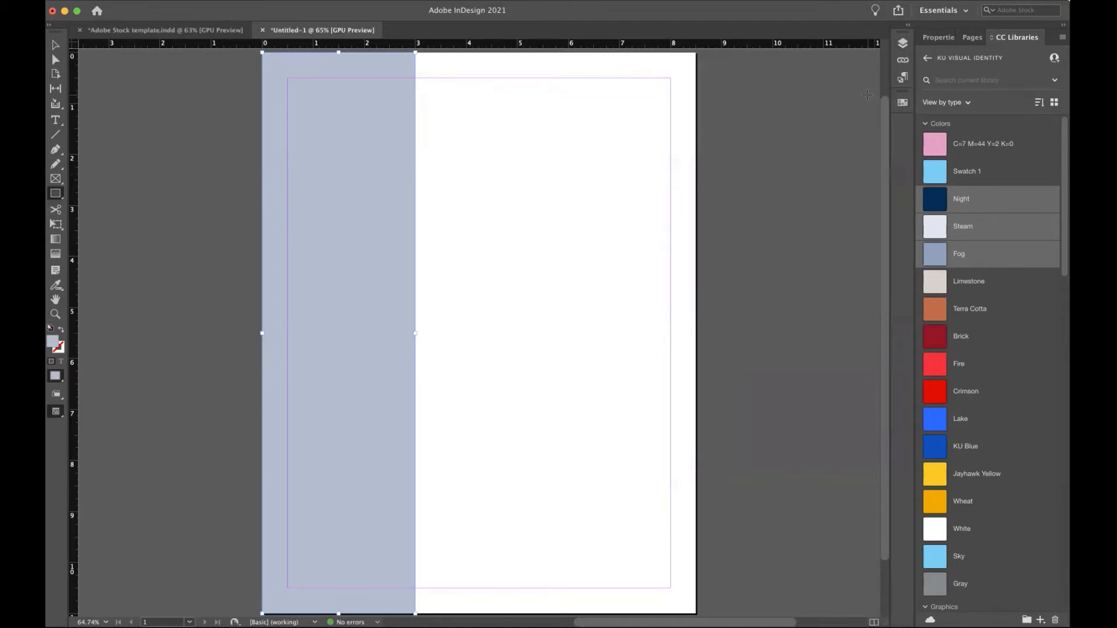
pyautogui.click(902, 43)
# Rename Layer 1 to 'left rectangle' and lock it.
pyautogui.click(773, 55)
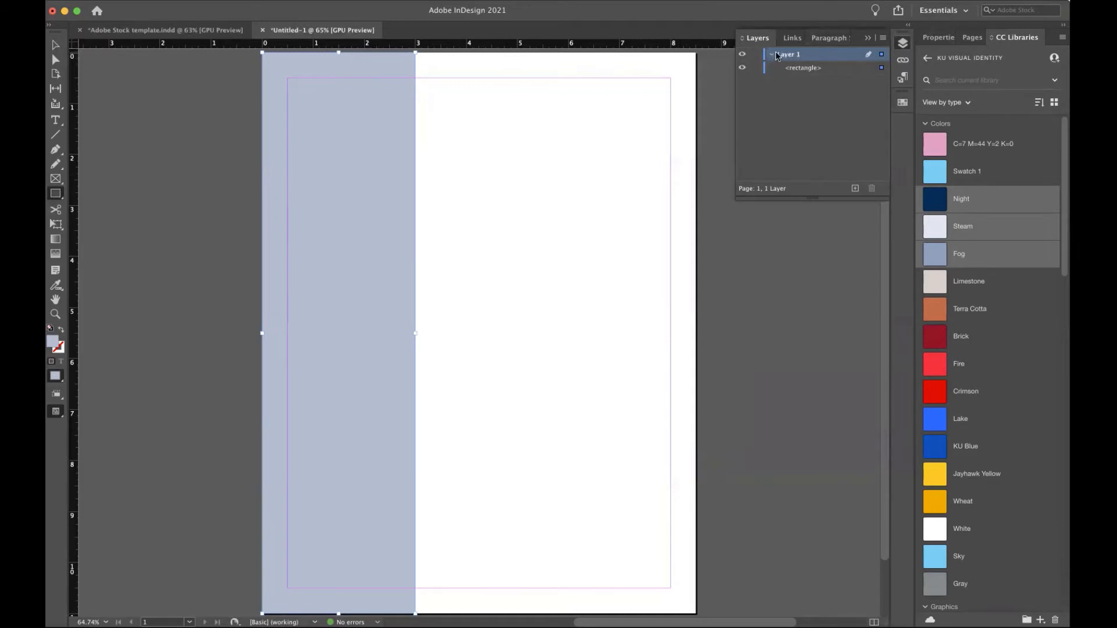
pyautogui.click(773, 55)
pyautogui.doubleClick(787, 56)
pyautogui.write('left ')
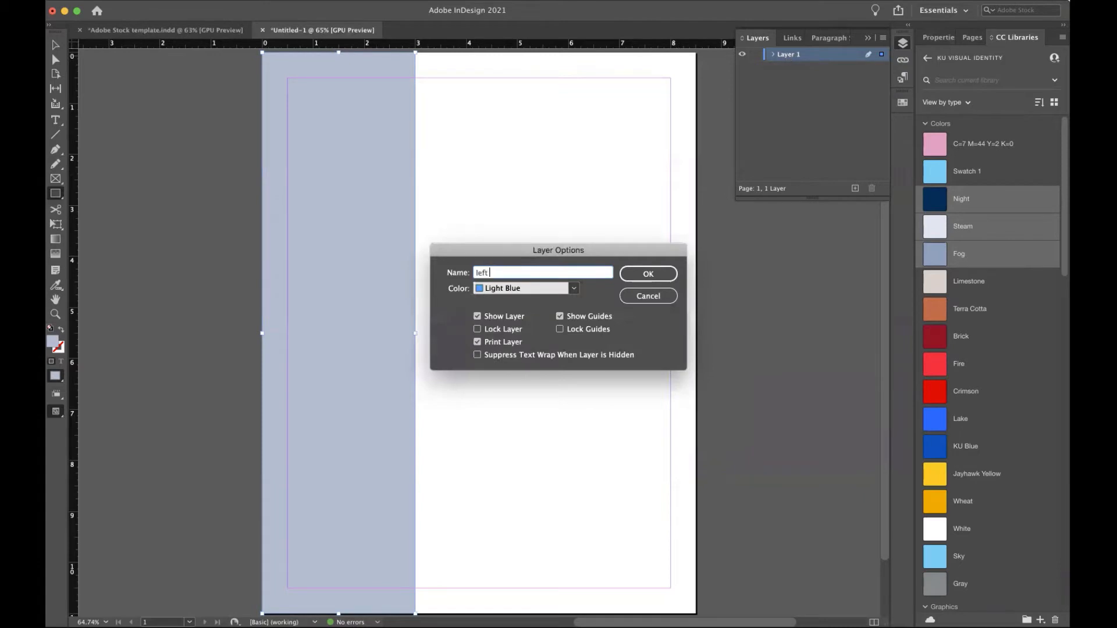
pyautogui.write('rectangle')
pyautogui.click(642, 275)
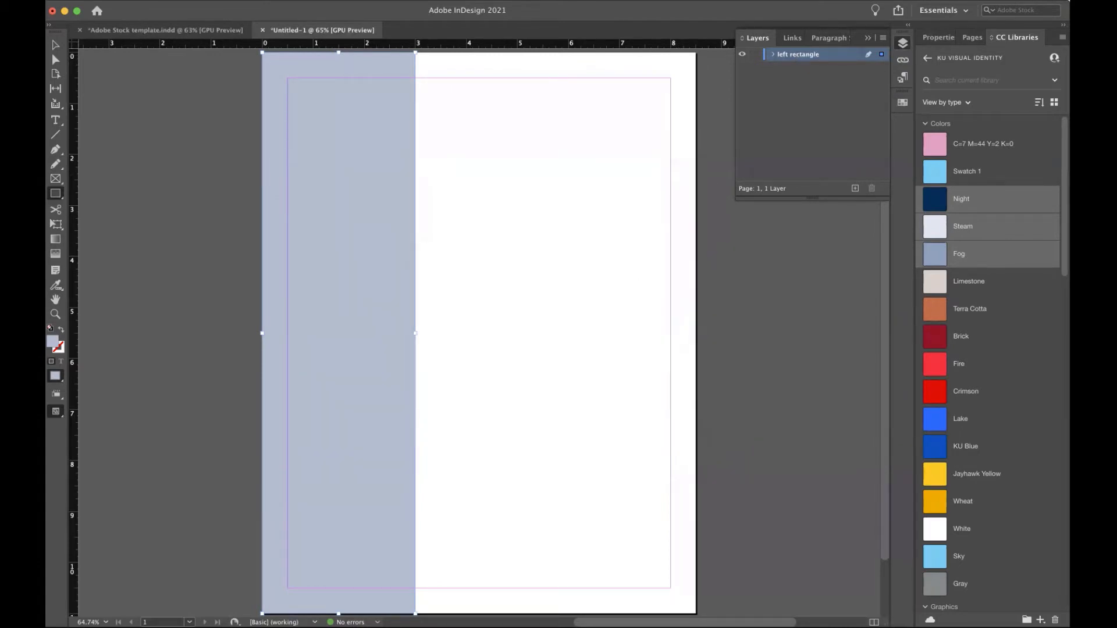
pyautogui.click(755, 55)
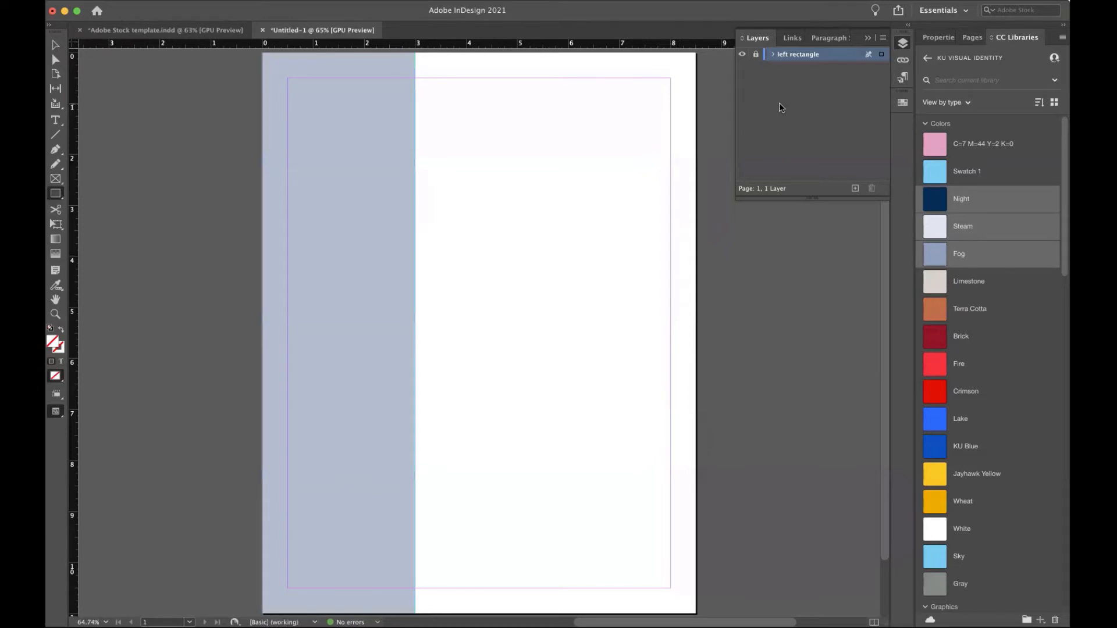
# Add a new layer above it named 'Biography'.
pyautogui.click(854, 187)
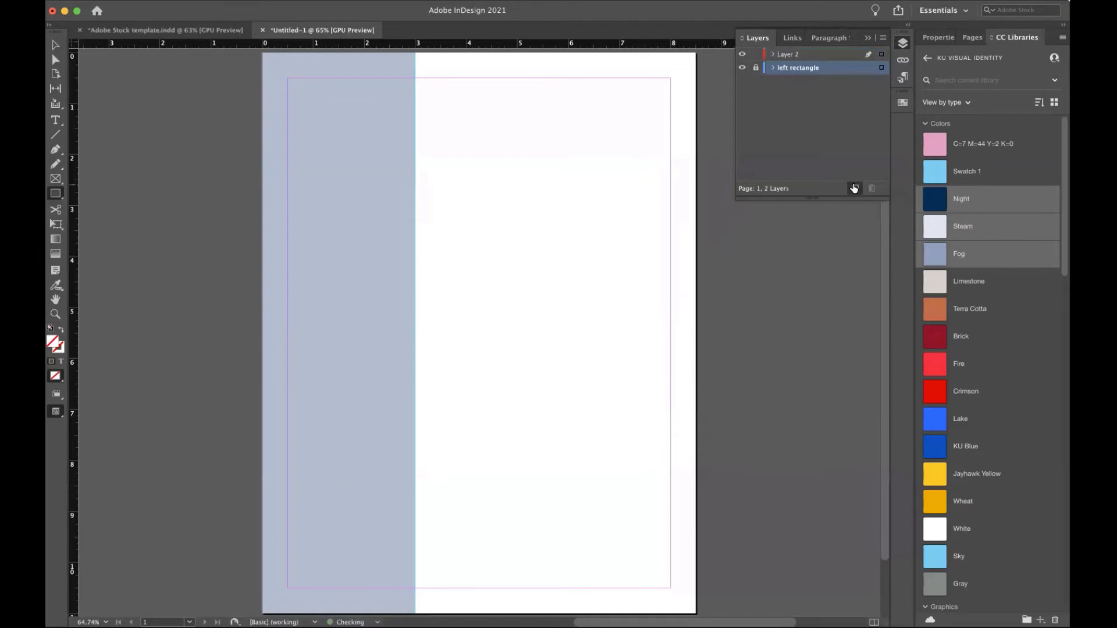
pyautogui.doubleClick(793, 56)
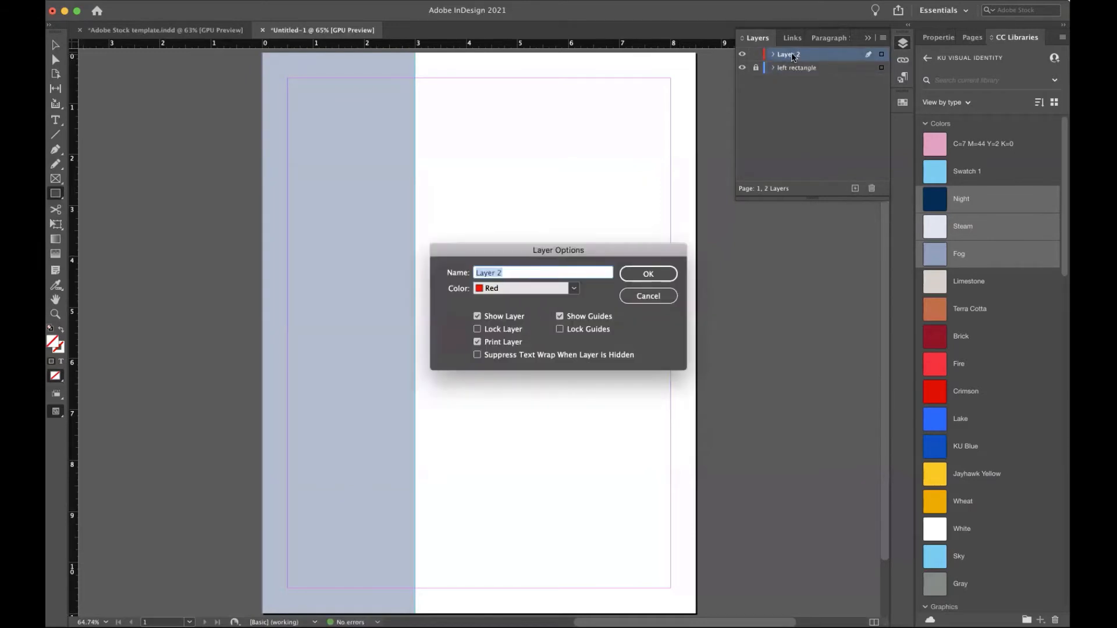
pyautogui.write('Ex')
pyautogui.press('BackSpace')
pyautogui.press('BackSpace')
pyautogui.write('Biography')
pyautogui.click(574, 288)
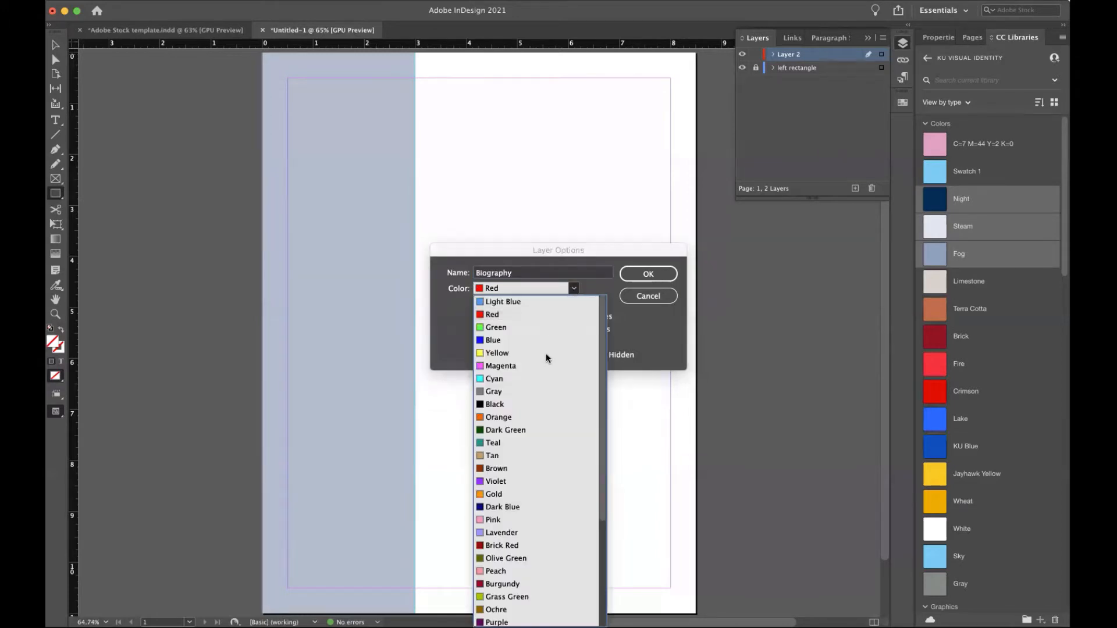
pyautogui.click(648, 271)
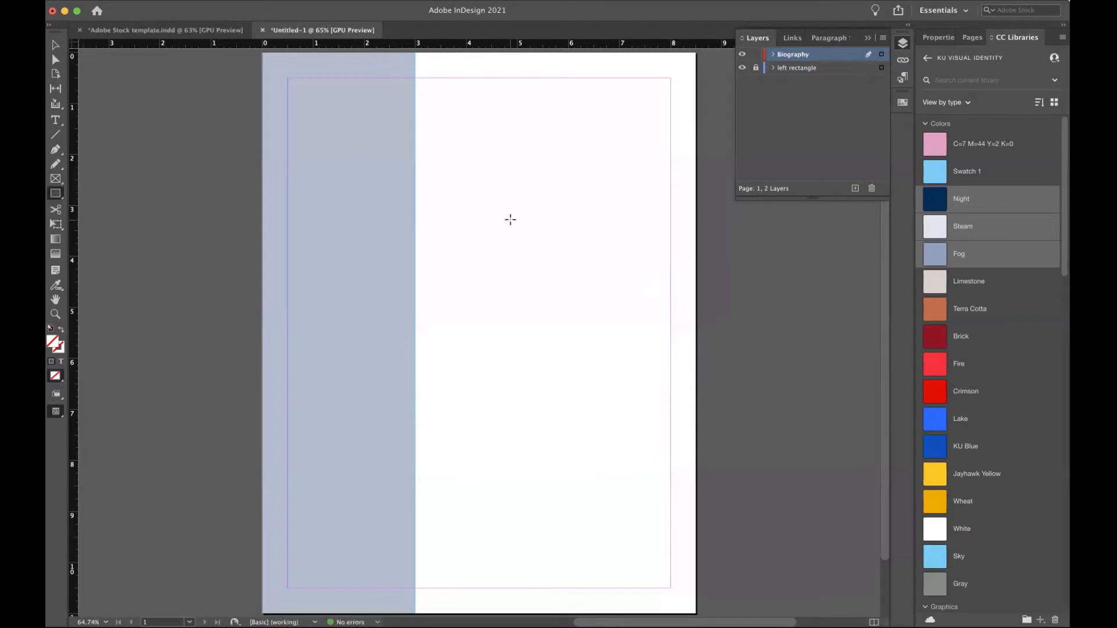
pyautogui.click(742, 68)
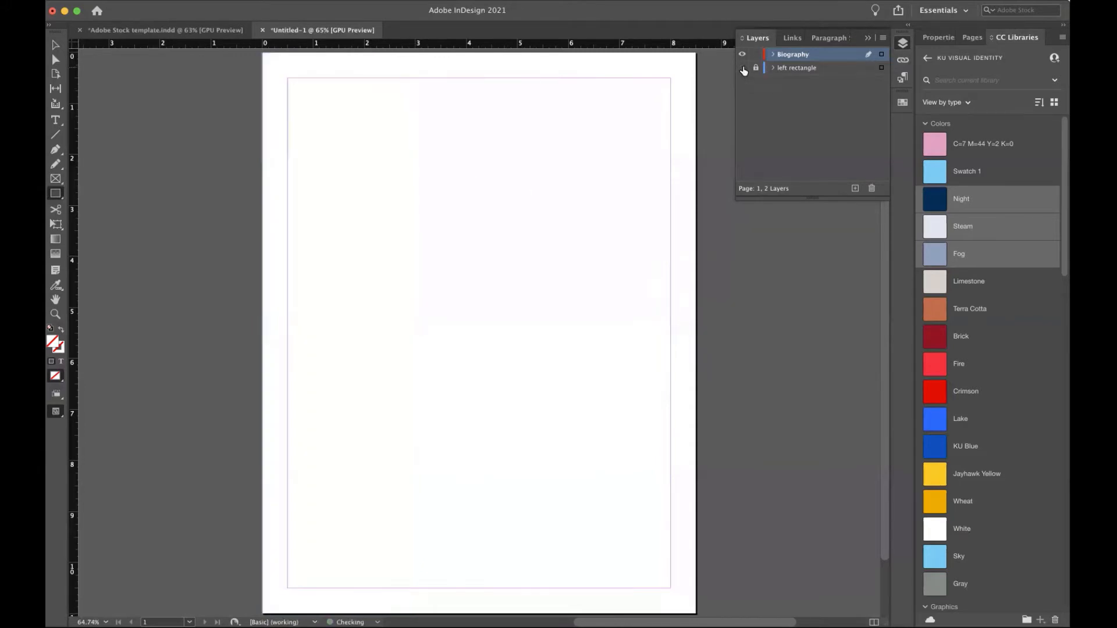
pyautogui.click(743, 68)
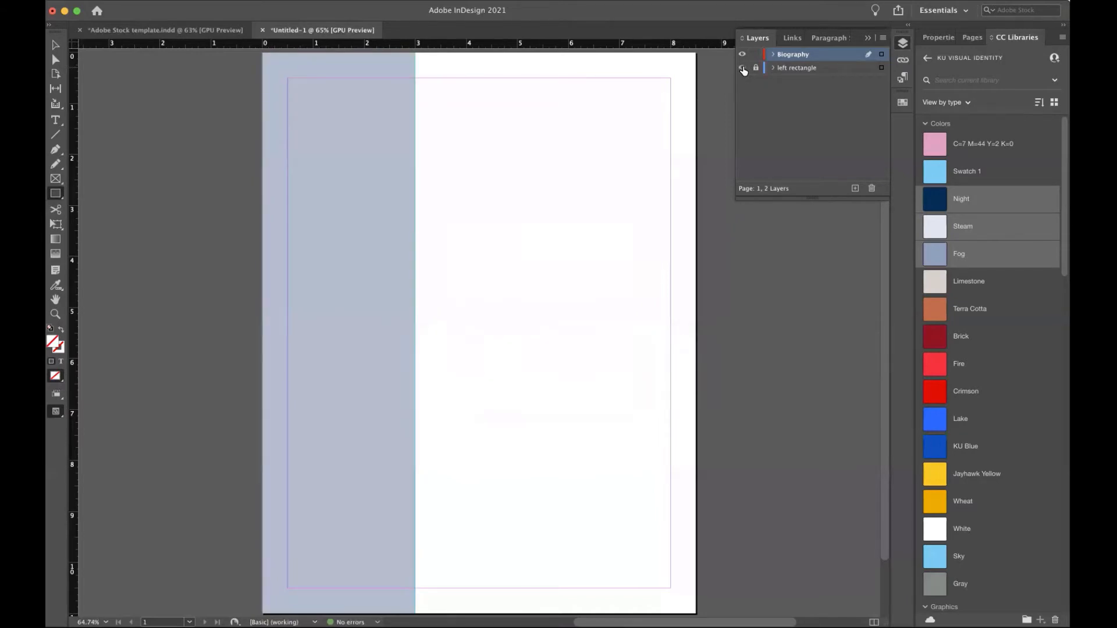
# Draw a text frame atop the tinted column, type the person's name, and colour it Paper white.
pyautogui.press('t')
pyautogui.moveTo(288, 111); pyautogui.dragTo(405, 153)
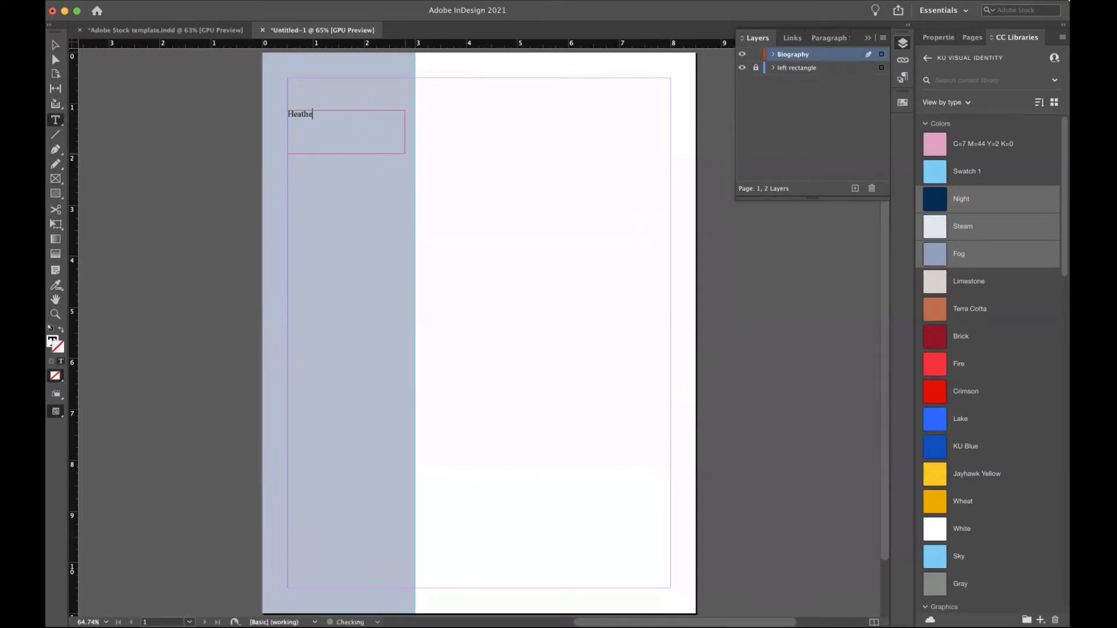
pyautogui.press('super+a')
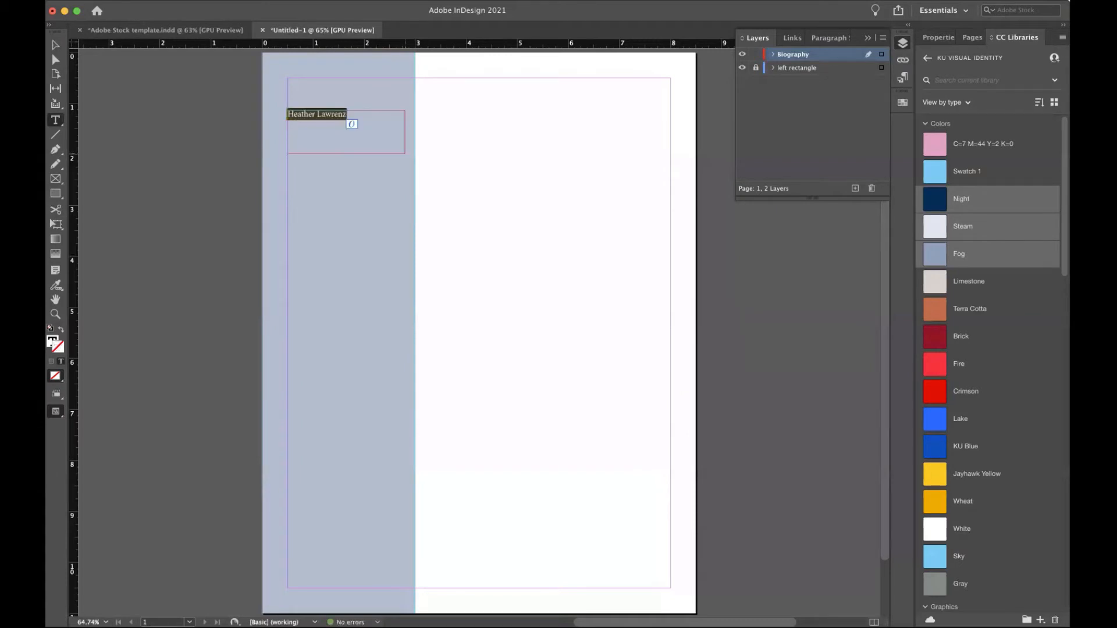
pyautogui.click(935, 38)
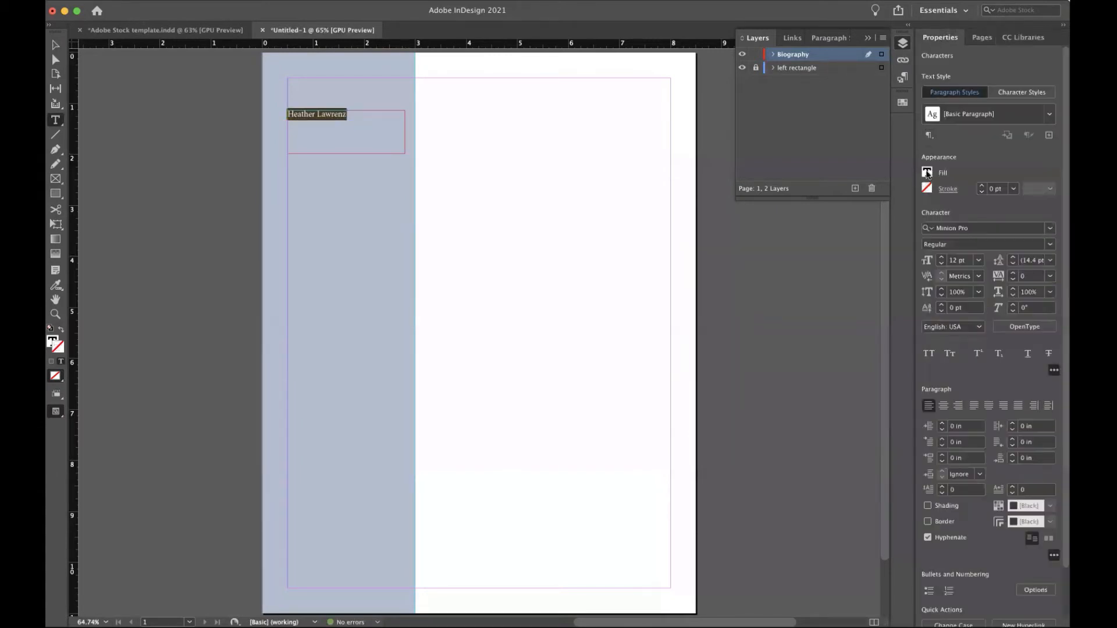
pyautogui.click(927, 173)
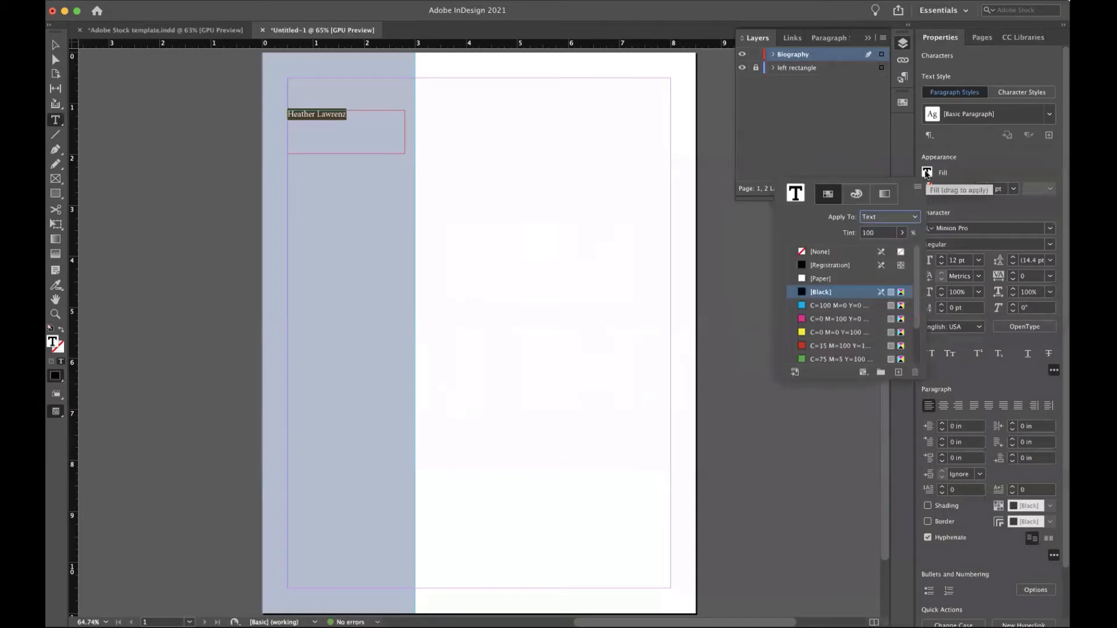
pyautogui.click(816, 280)
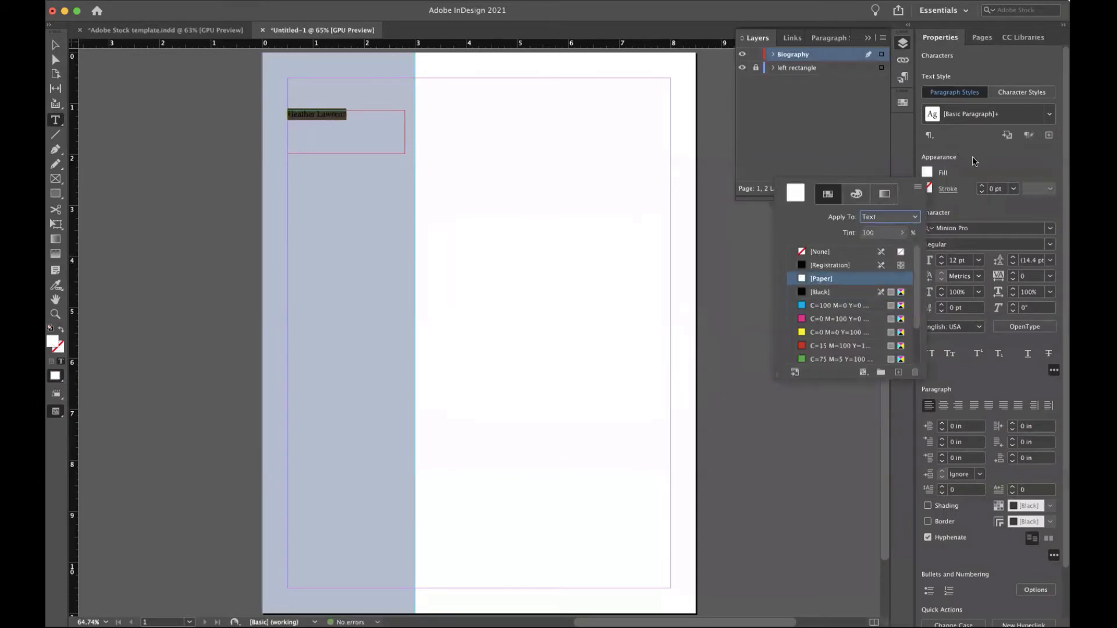
pyautogui.click(1050, 230)
# Set the name's font to Adobe Garamond Pro.
pyautogui.click(1050, 230)
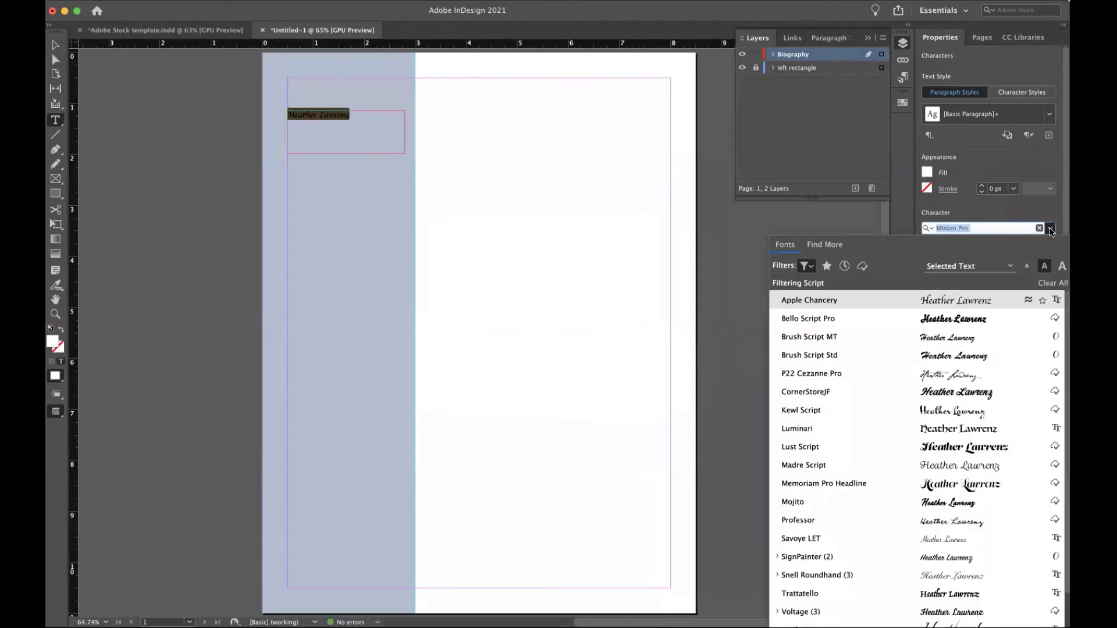
pyautogui.click(807, 266)
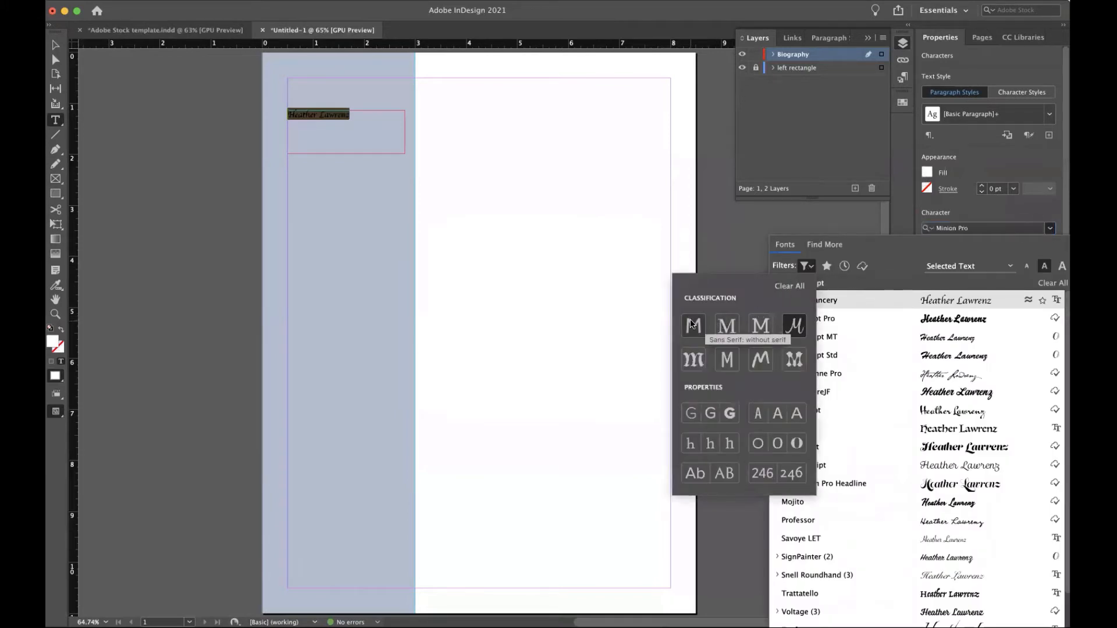
pyautogui.click(727, 325)
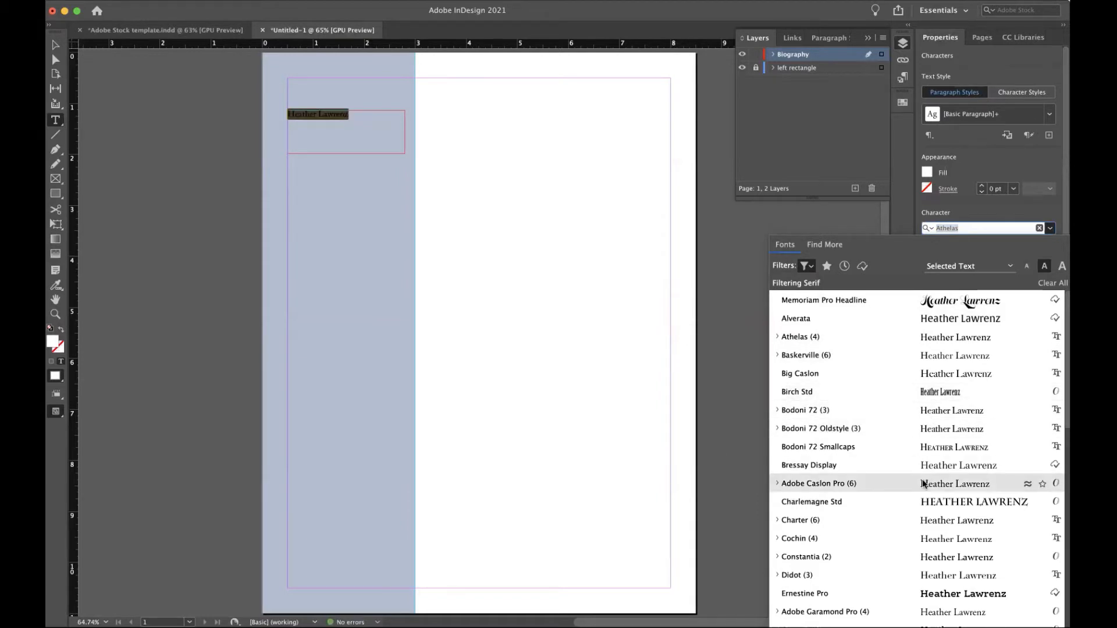
pyautogui.scroll(-3, 891, 585)
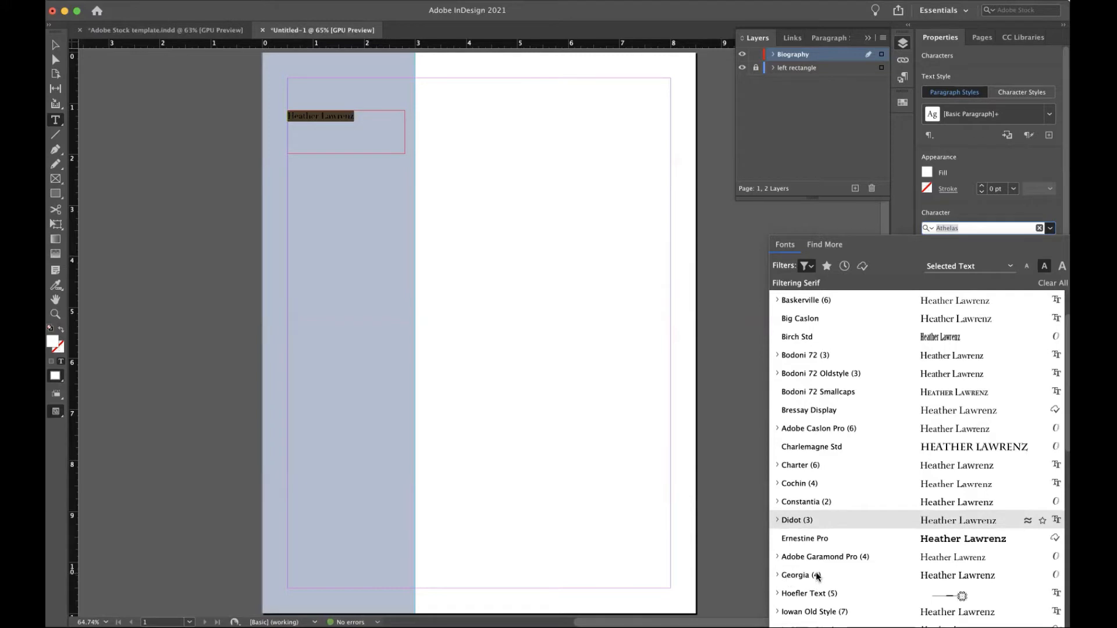
pyautogui.click(943, 563)
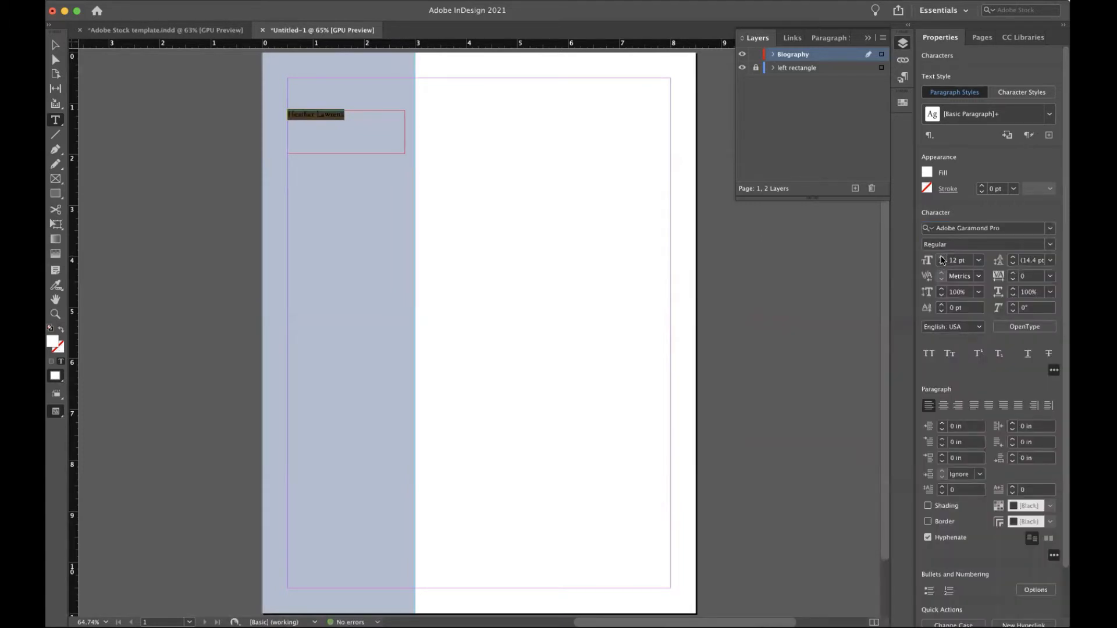
# Size the name at 24 pt so it fits on one line, then select its frame.
pyautogui.click(979, 260)
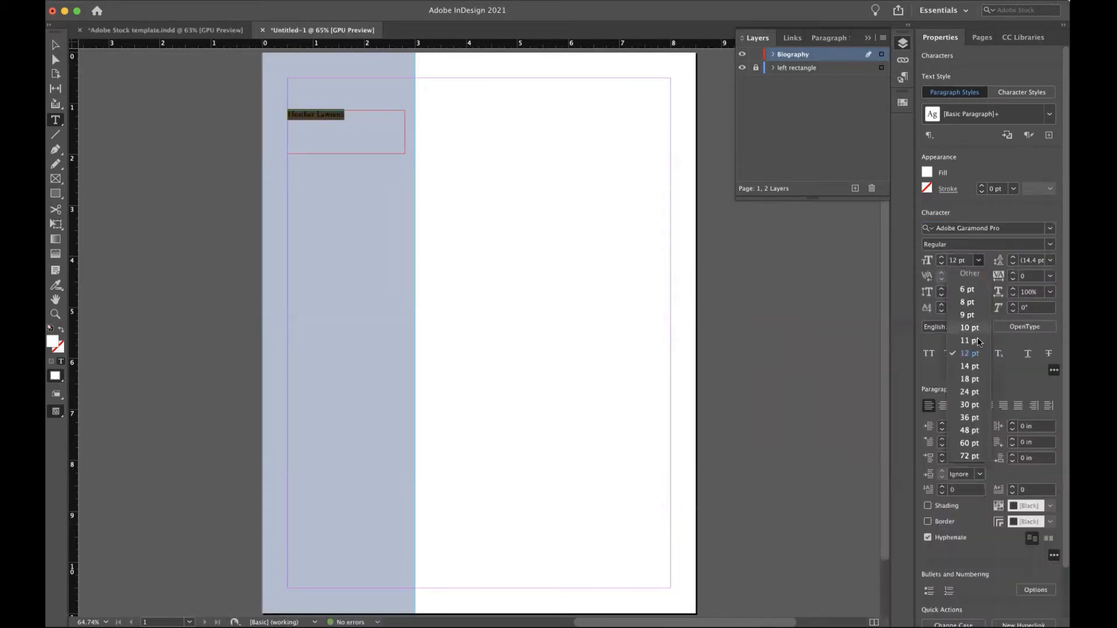
pyautogui.click(971, 380)
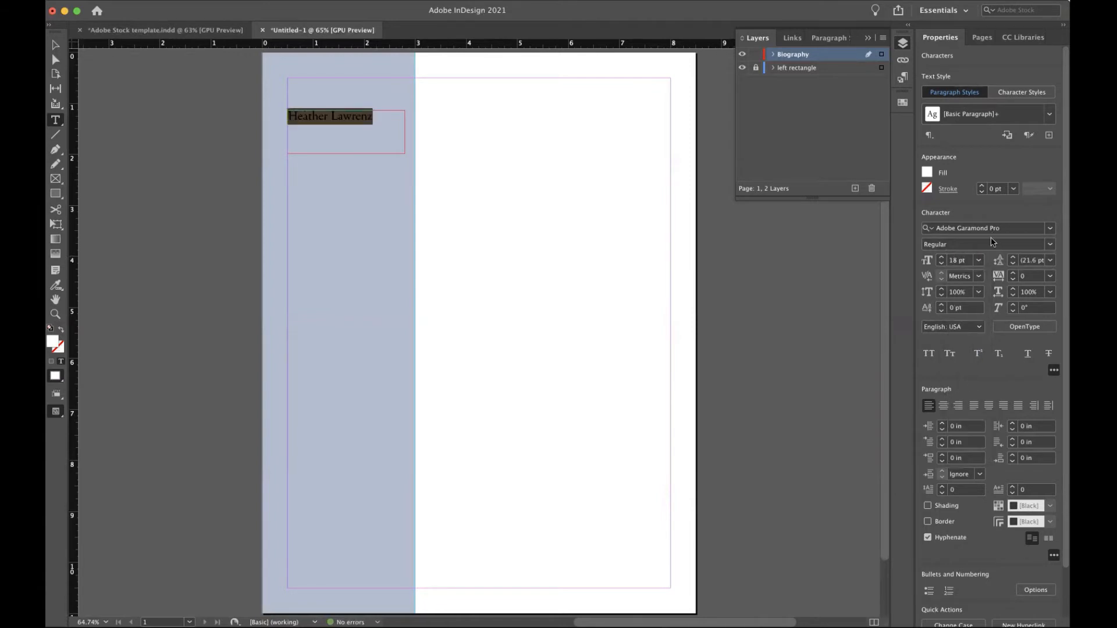
pyautogui.click(979, 261)
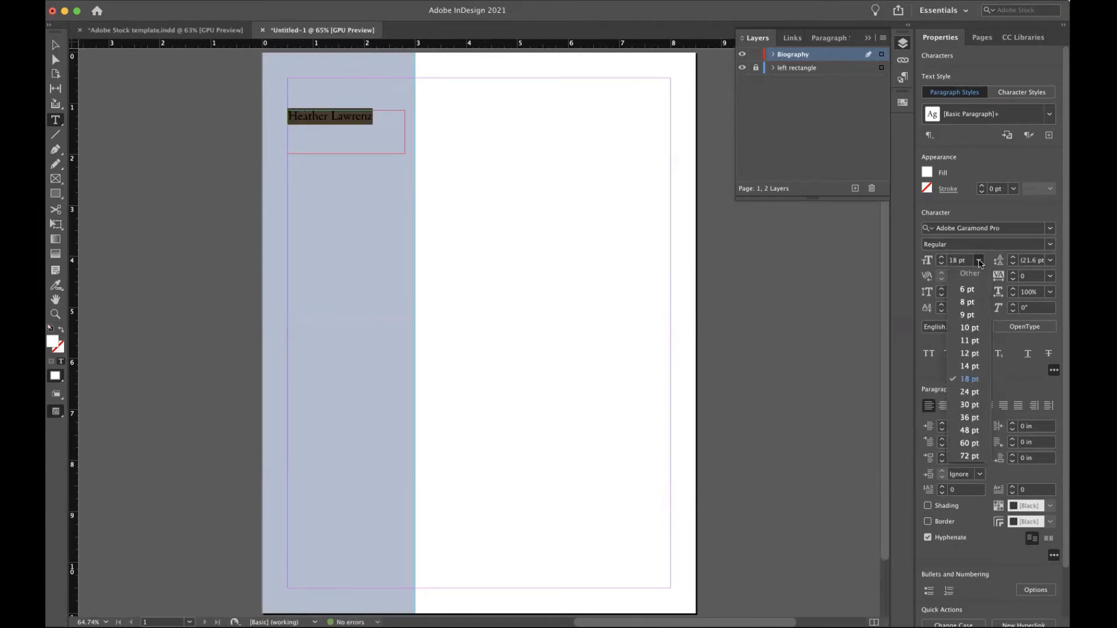
pyautogui.click(969, 404)
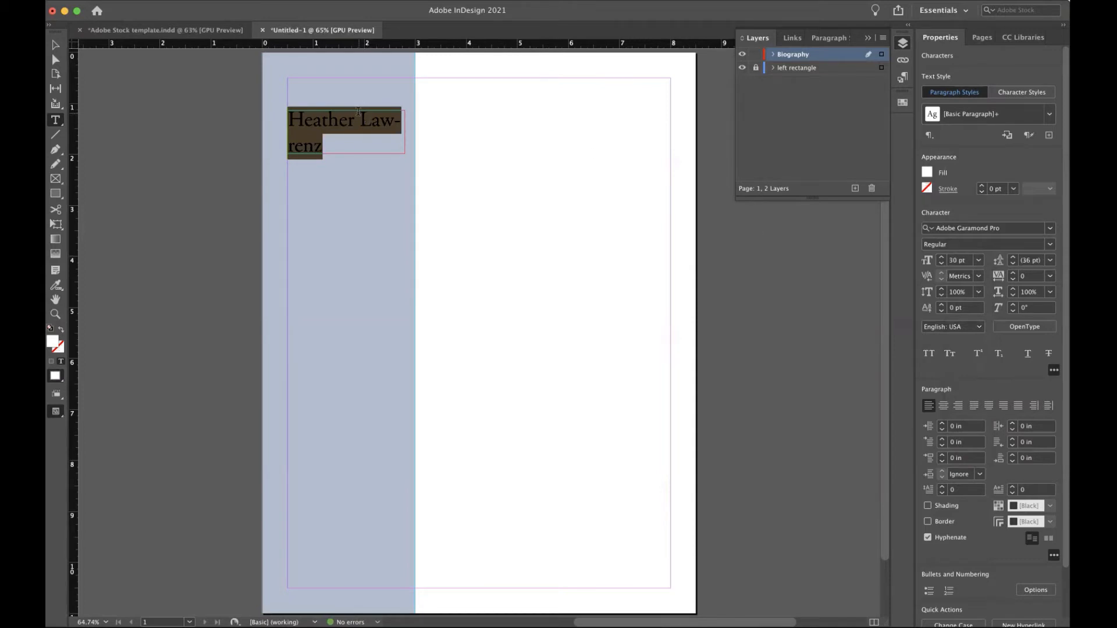
pyautogui.click(977, 261)
pyautogui.click(969, 392)
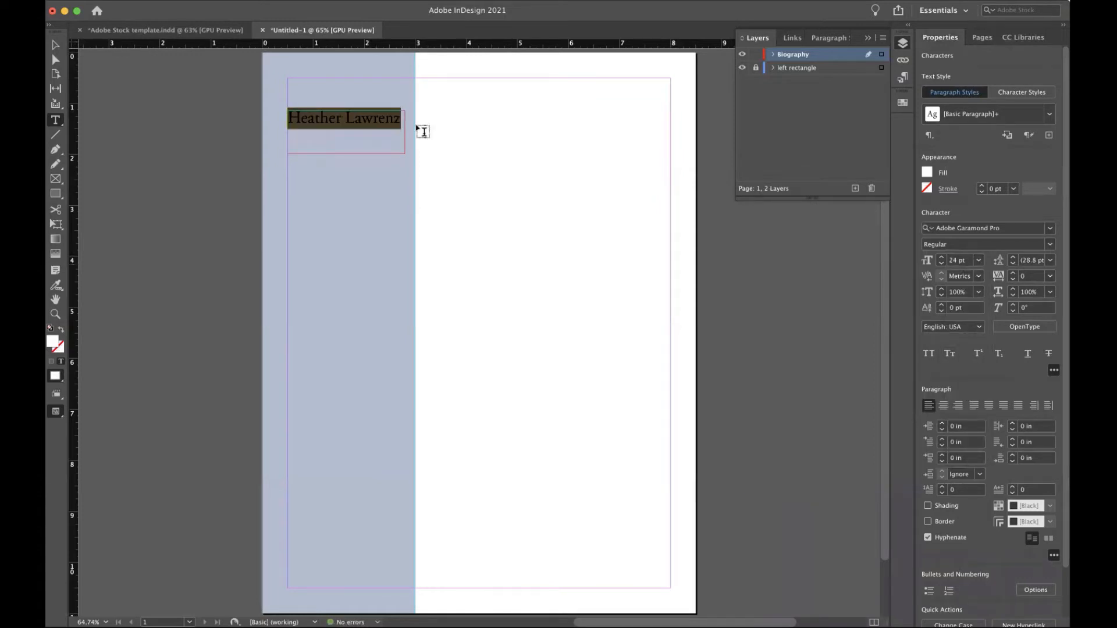
pyautogui.click(53, 43)
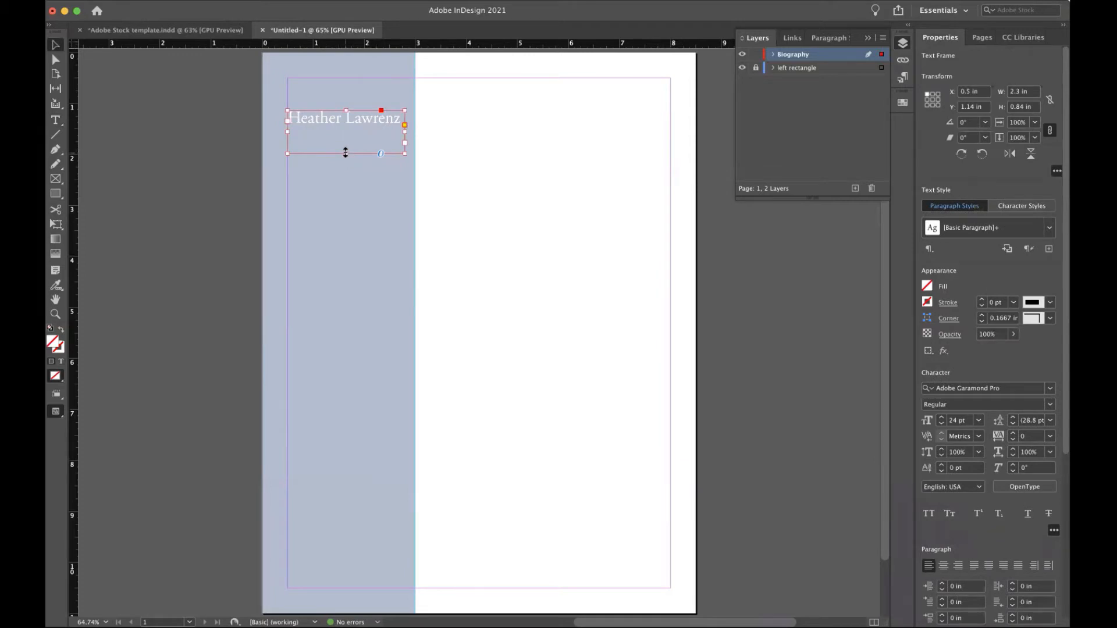
# Fit the name frame to its text and drag a vertical guide into the left column.
pyautogui.moveTo(345, 153); pyautogui.dragTo(347, 126)
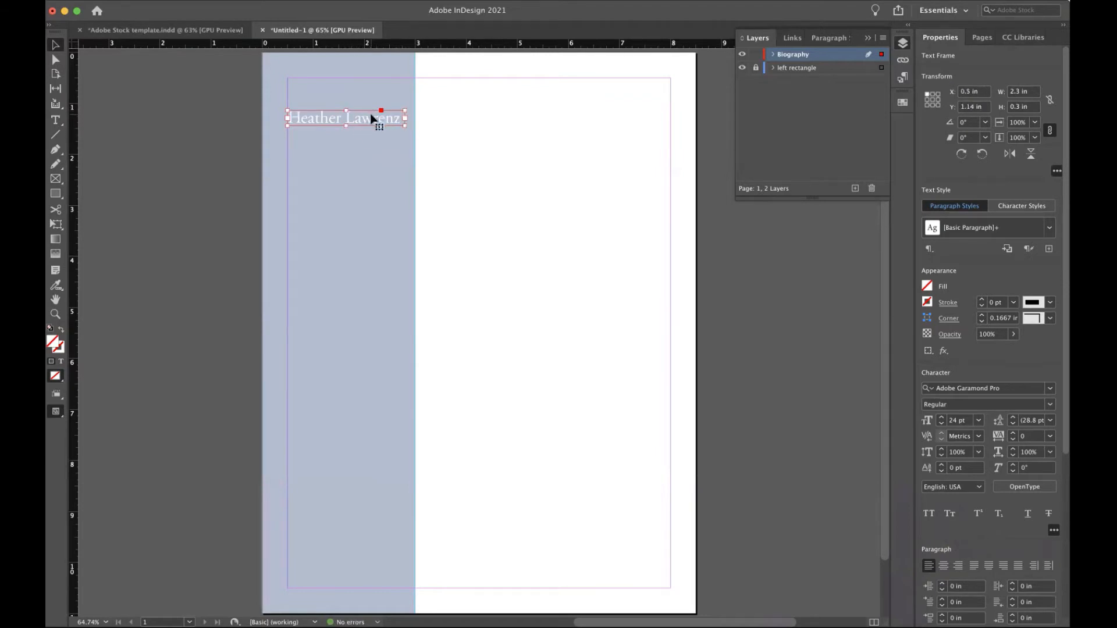
pyautogui.rightClick(372, 118)
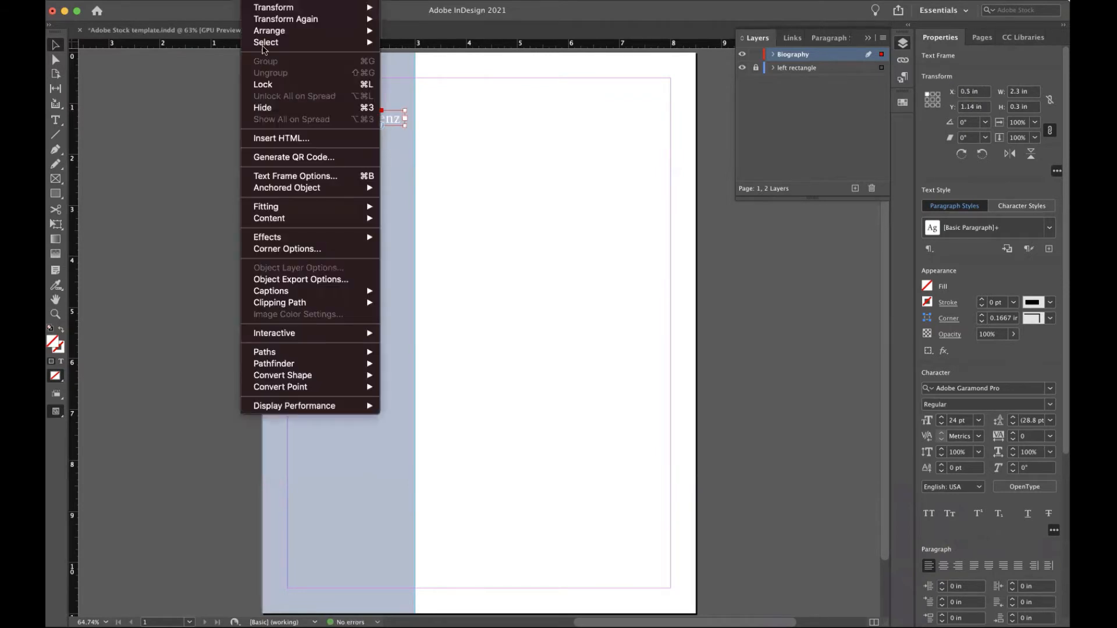
pyautogui.moveTo(286, 208)
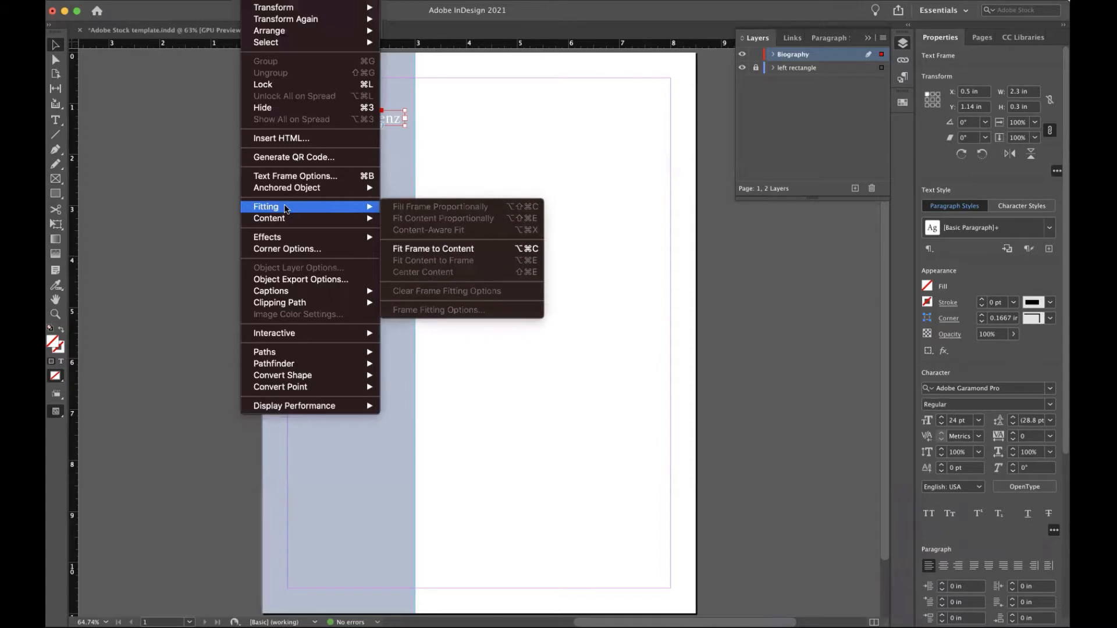
pyautogui.click(441, 249)
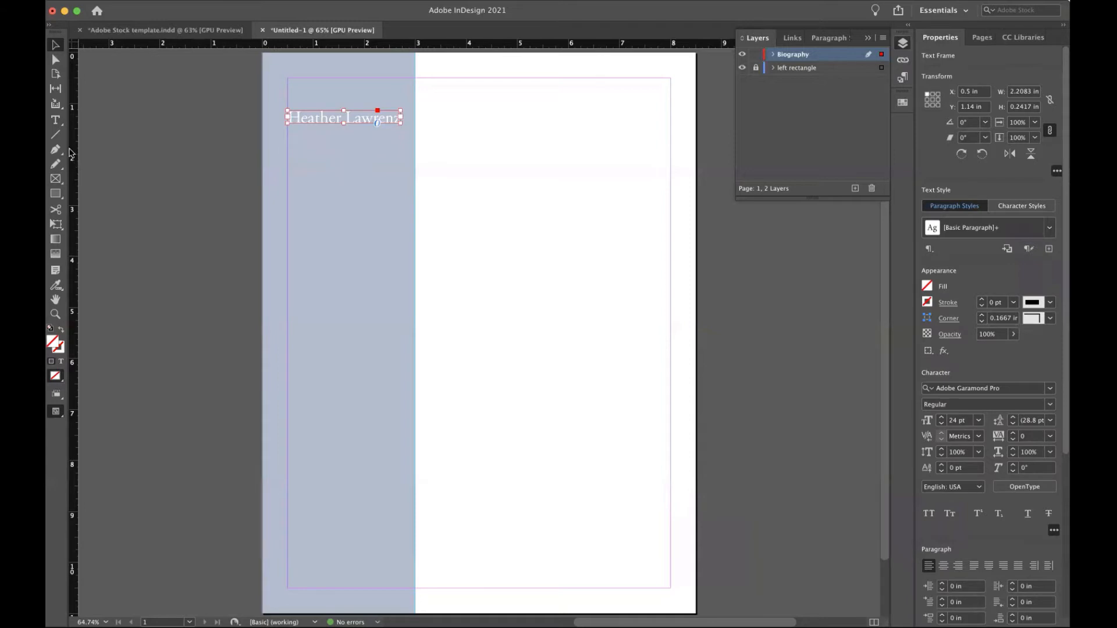
pyautogui.moveTo(74, 148); pyautogui.dragTo(300, 144)
# Draw a text frame below the name and type two lines: address and phone.
pyautogui.click(55, 120)
pyautogui.moveTo(300, 134); pyautogui.dragTo(400, 169)
pyautogui.write('addres')
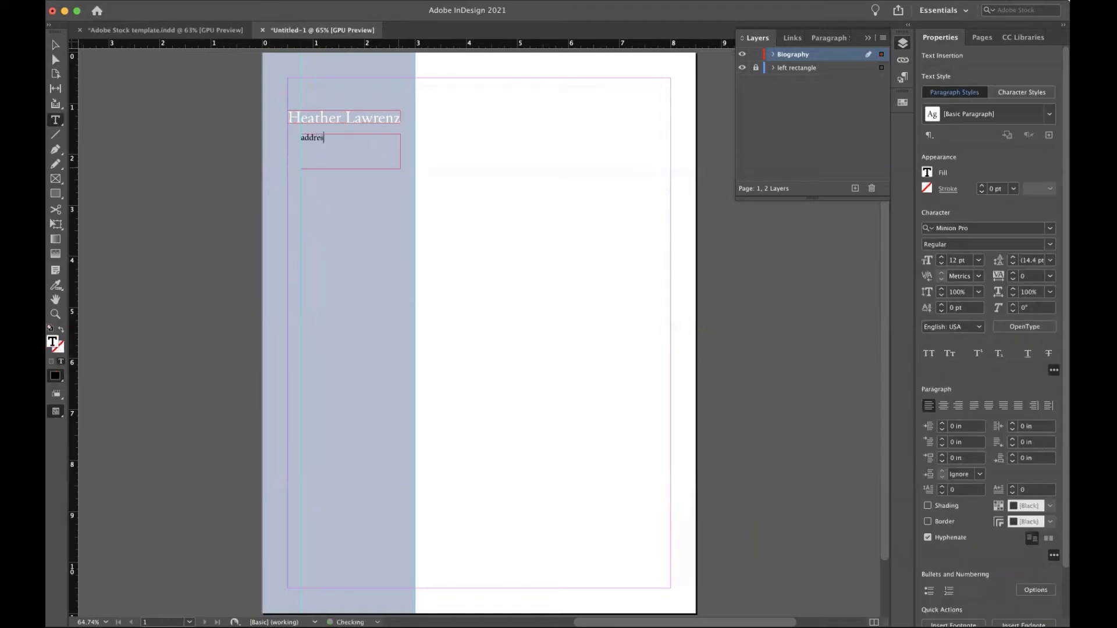
pyautogui.write('s')
pyautogui.press('Return')
pyautogui.write('ohone')
# Set the contact text in Adobe Garamond Pro Regular at 14 pt.
pyautogui.press('super+a')
pyautogui.click(986, 228)
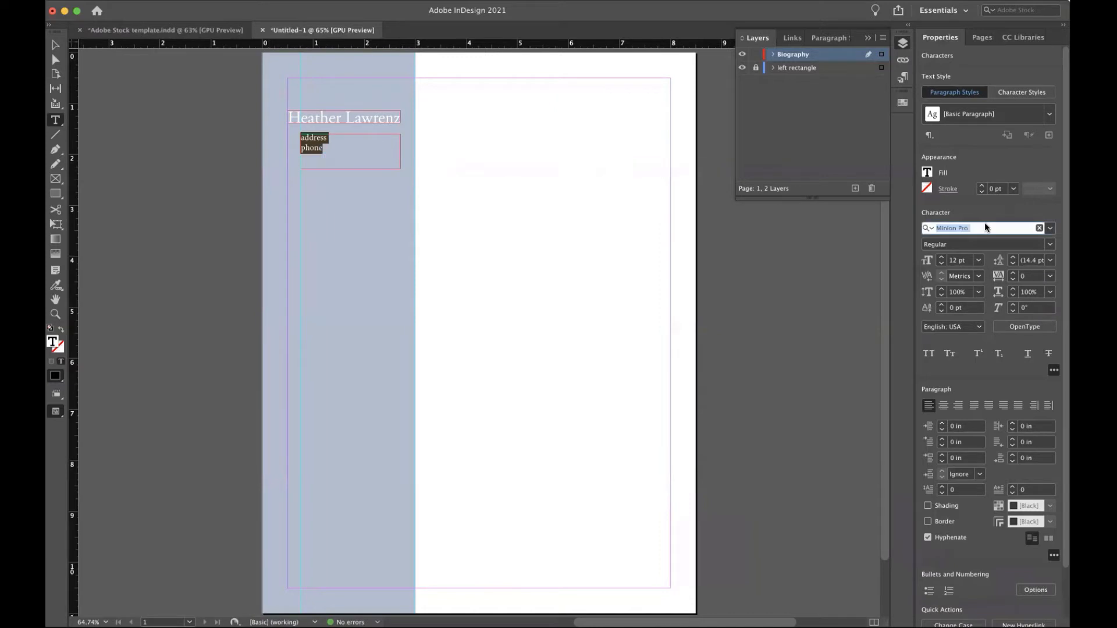
pyautogui.write('adobe')
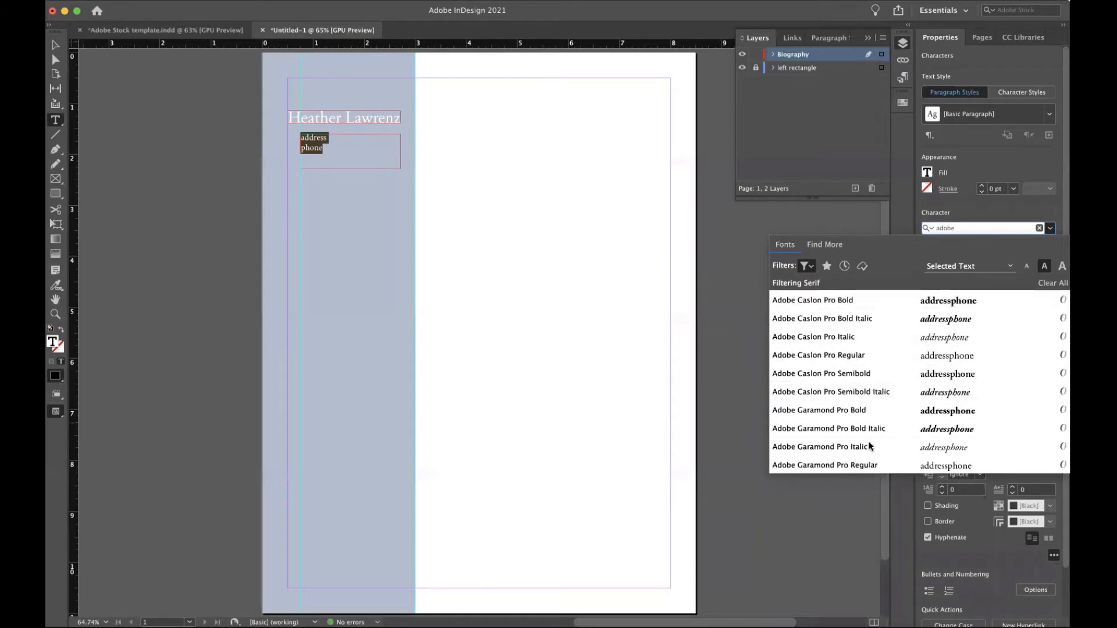
pyautogui.click(868, 465)
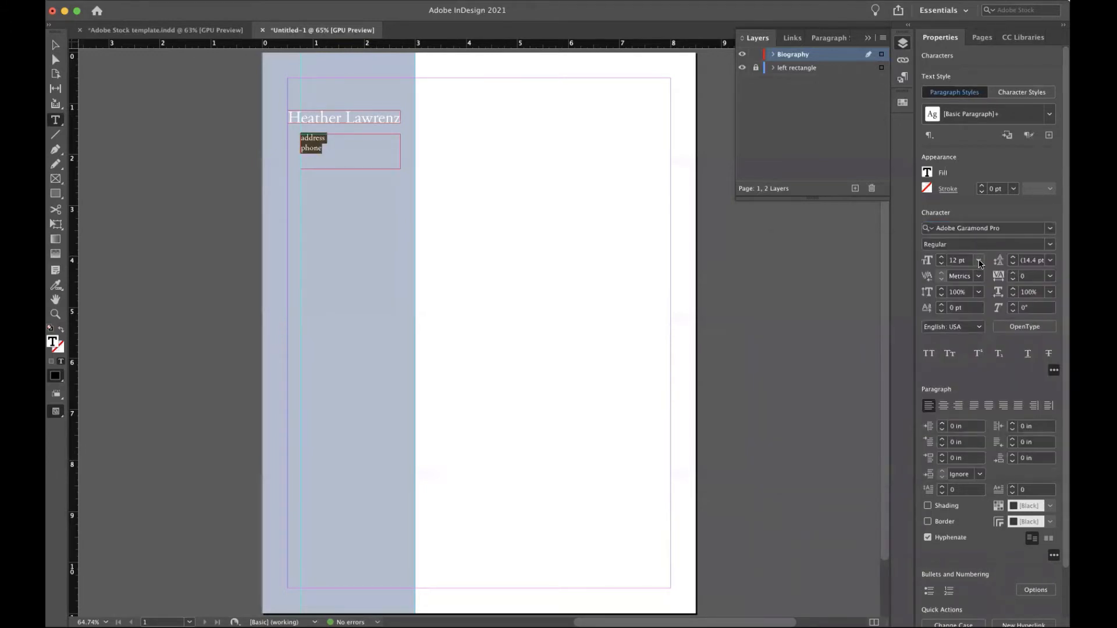
pyautogui.click(979, 260)
pyautogui.click(969, 365)
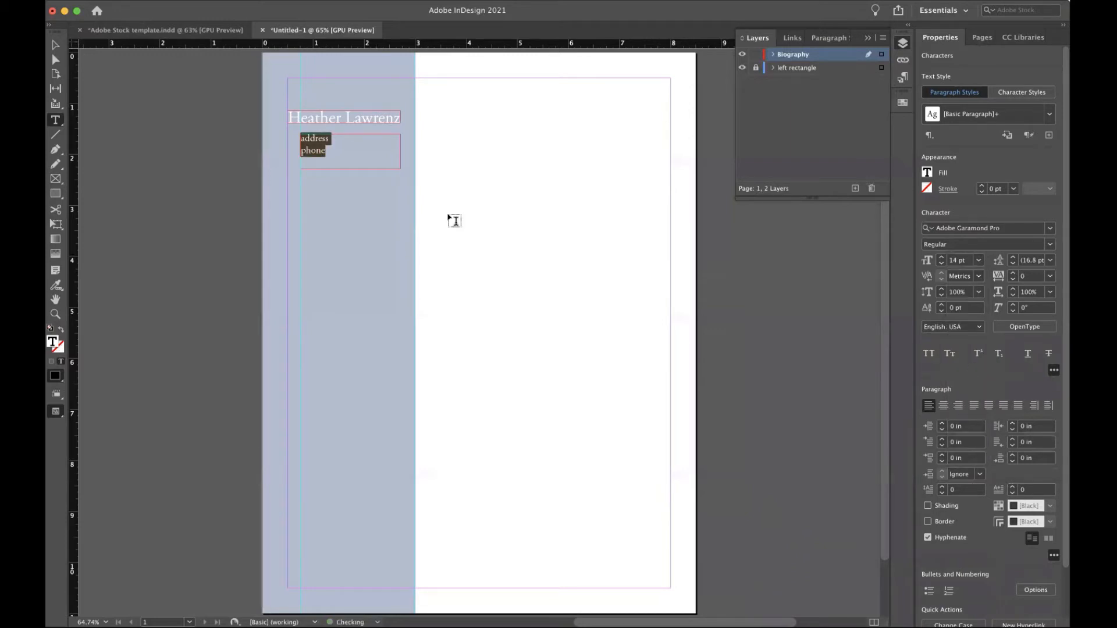
# Replace 'address' with 'email' and colour all the contact text Paper white.
pyautogui.click(333, 138)
pyautogui.moveTo(333, 138); pyautogui.dragTo(277, 140)
pyautogui.write('email')
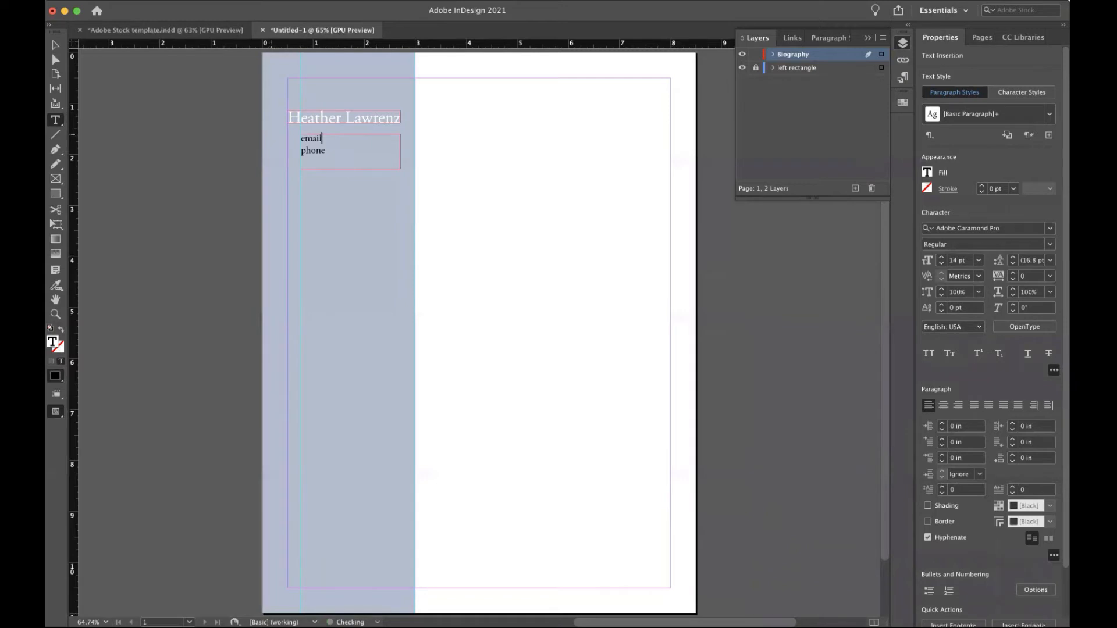
pyautogui.press('super+a')
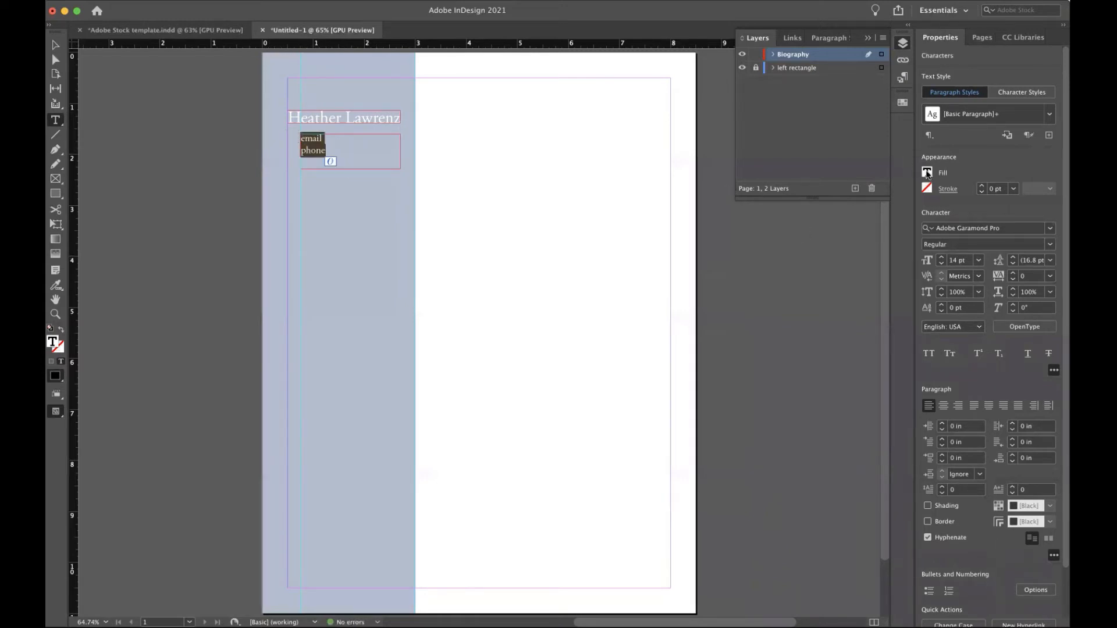
pyautogui.click(926, 173)
pyautogui.click(821, 279)
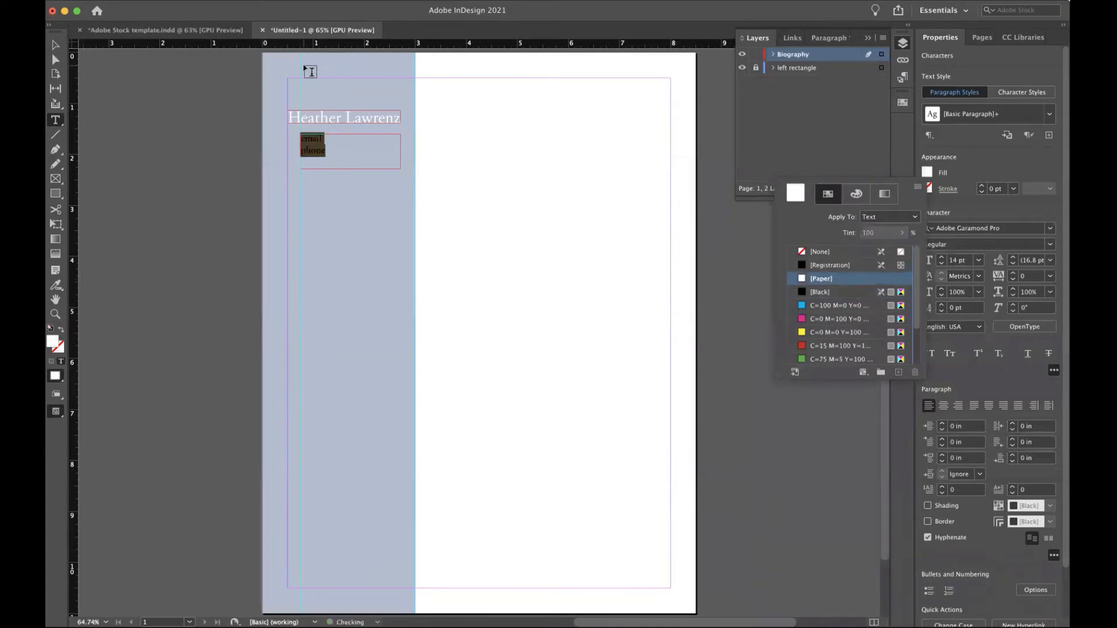
pyautogui.click(222, 177)
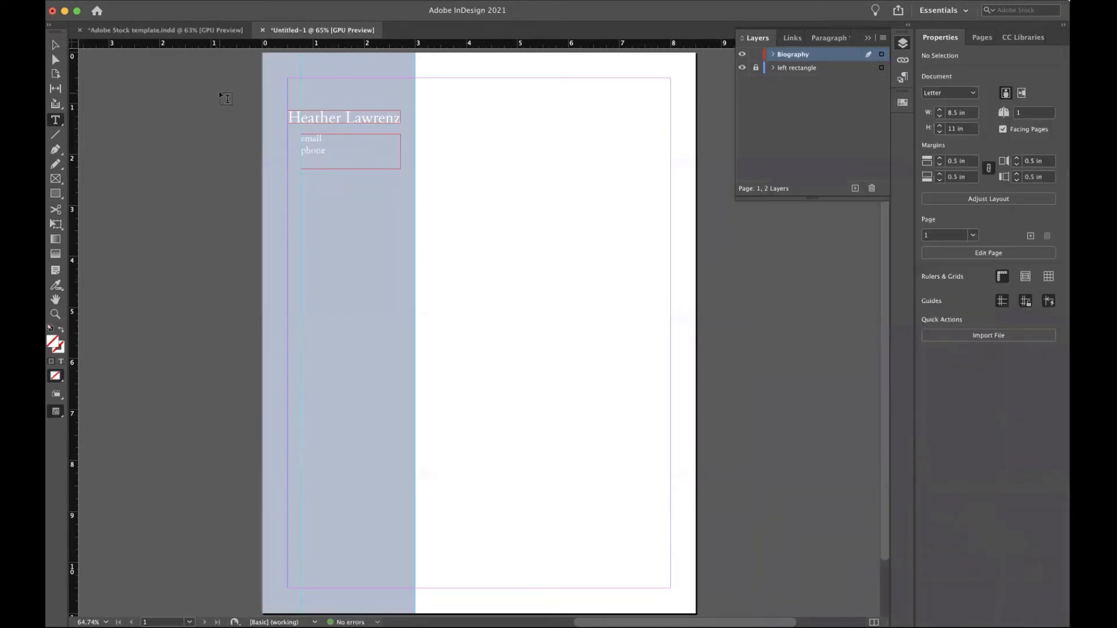
# Trim the email/phone frame's height to 0.44 in.
pyautogui.press('v')
pyautogui.click(349, 166)
pyautogui.moveTo(349, 166); pyautogui.dragTo(349, 156)
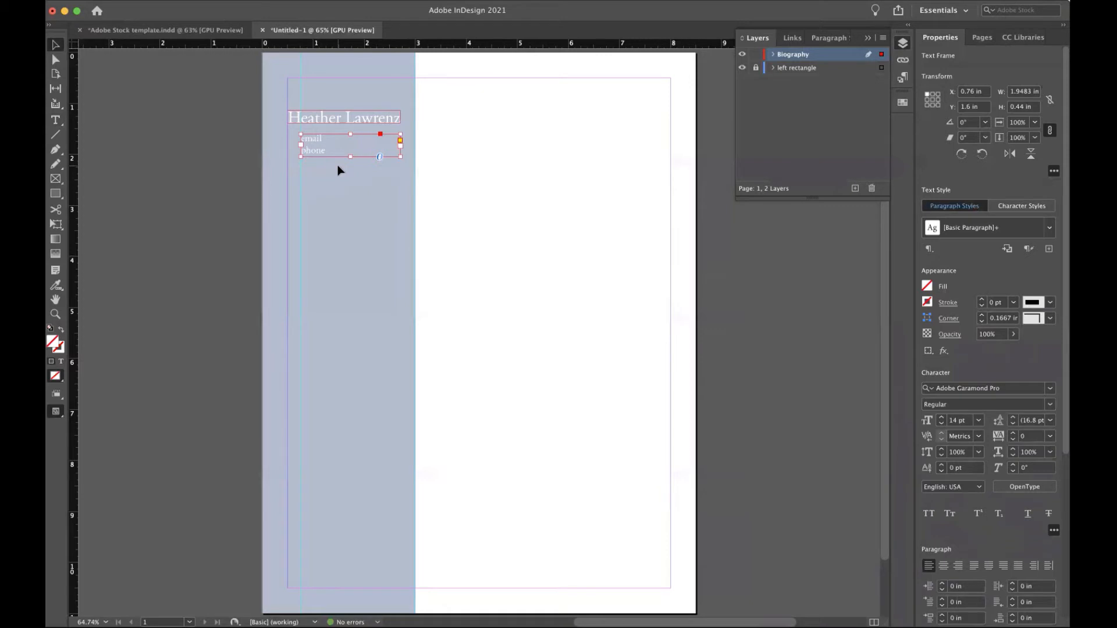
# Make the name heading Bold.
pyautogui.doubleClick(336, 118)
pyautogui.tripleClick(335, 117)
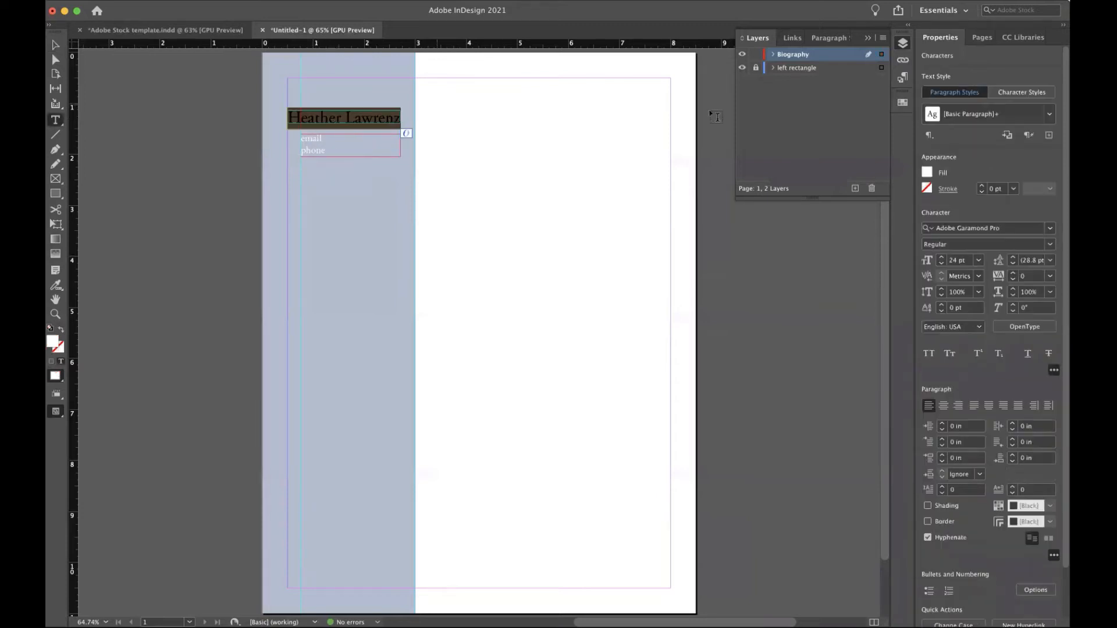
pyautogui.click(1050, 246)
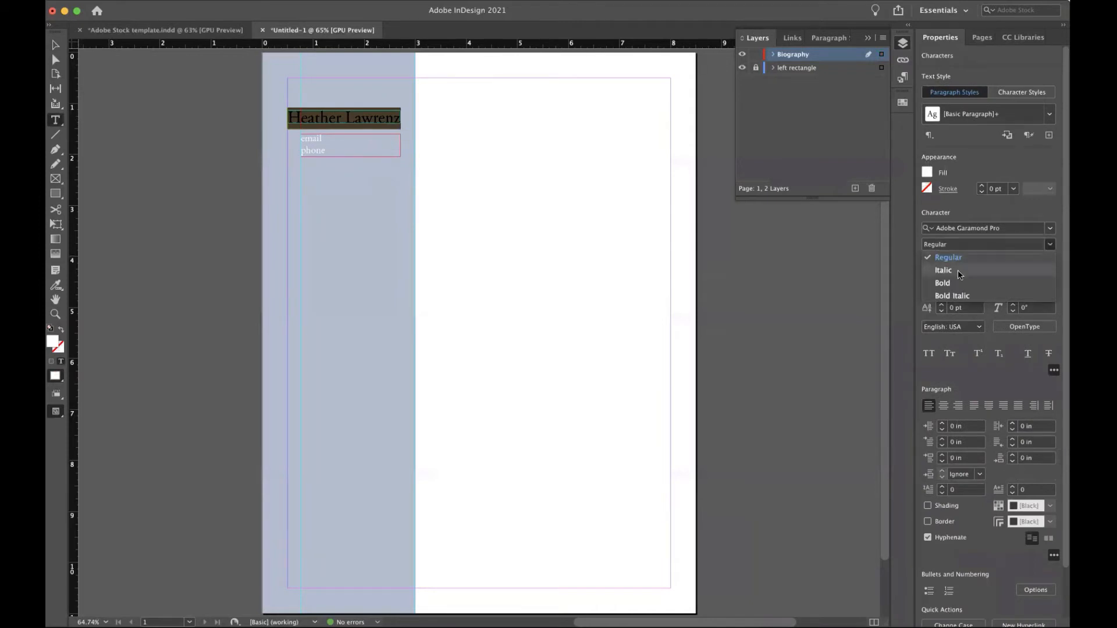
pyautogui.click(943, 282)
pyautogui.click(53, 48)
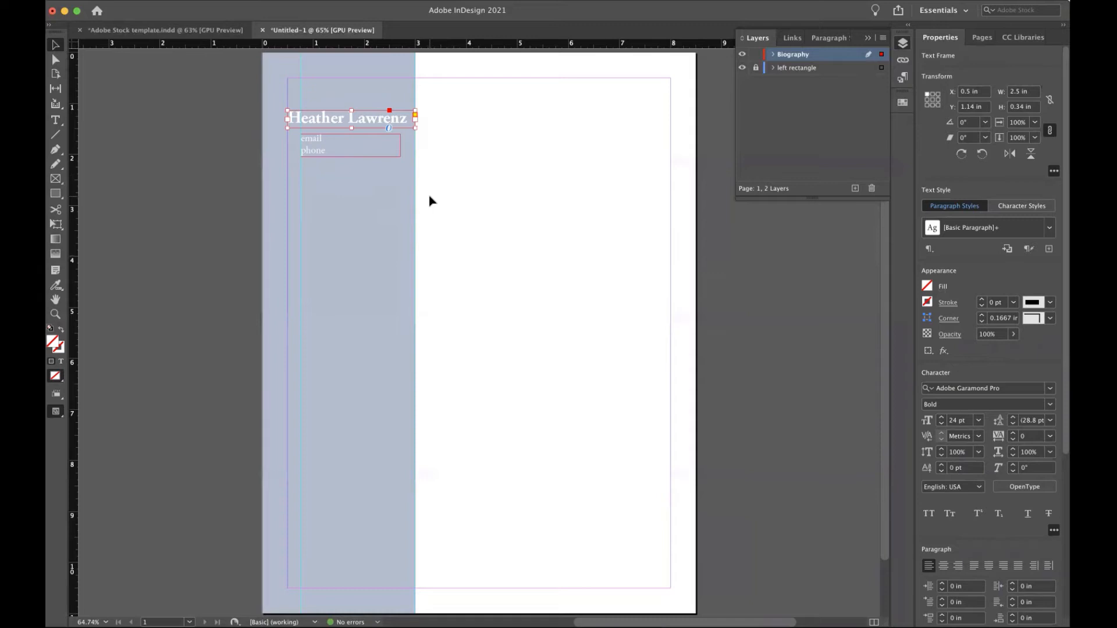
# Move the email/phone frame lower and stretch the name frame to 0.8 in tall.
pyautogui.moveTo(354, 144); pyautogui.dragTo(353, 169)
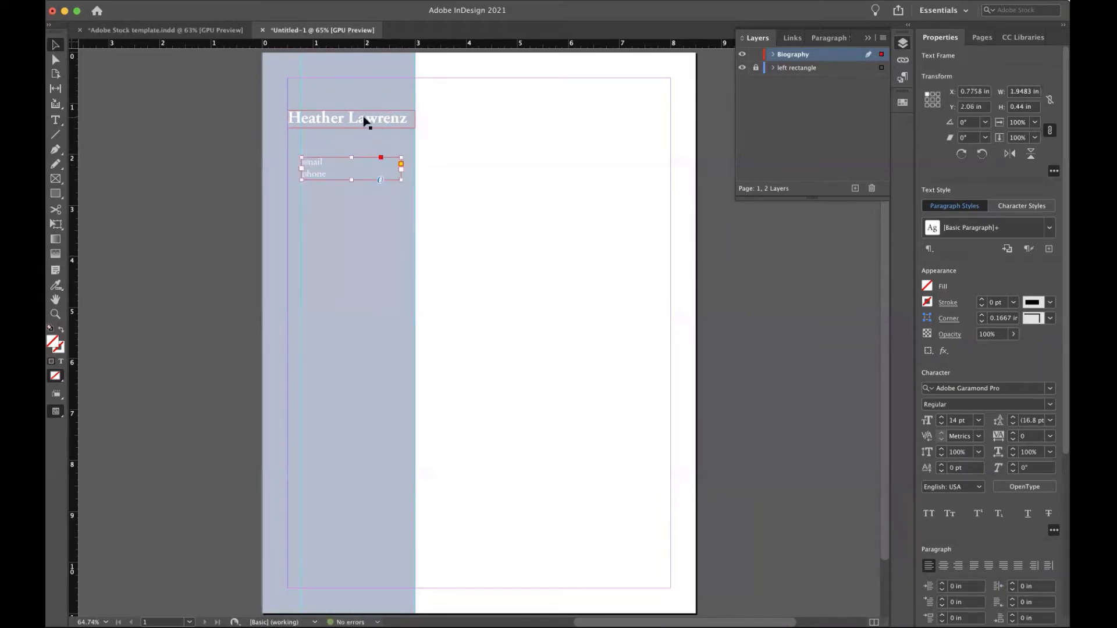
pyautogui.click(363, 120)
pyautogui.moveTo(351, 127); pyautogui.dragTo(350, 150)
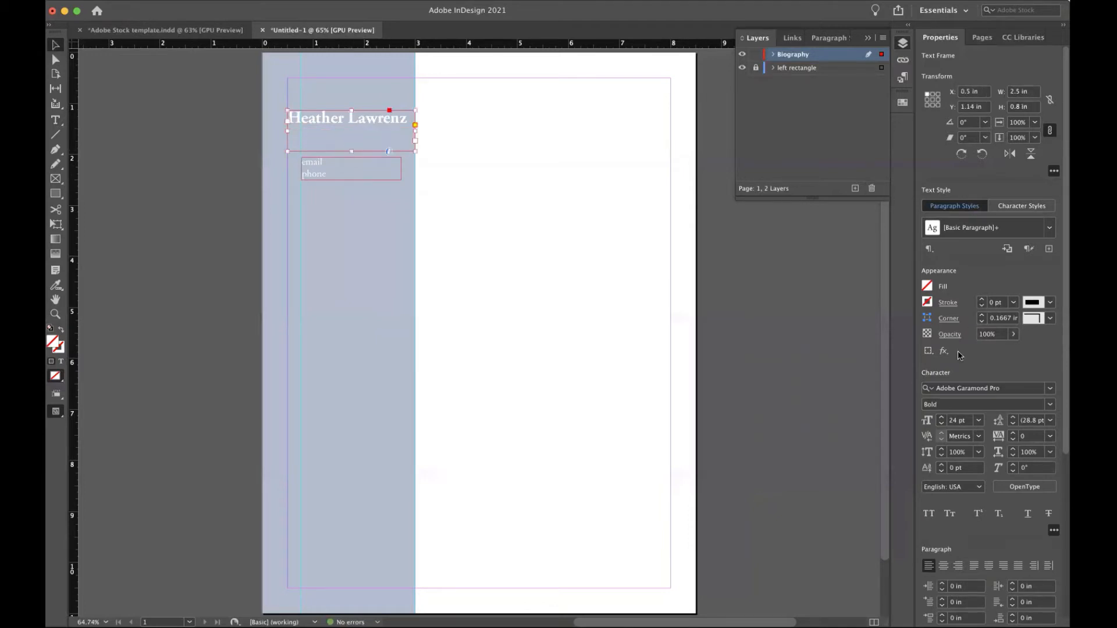
# Enlarge the name to 30 pt and put the surname on its own line.
pyautogui.click(979, 420)
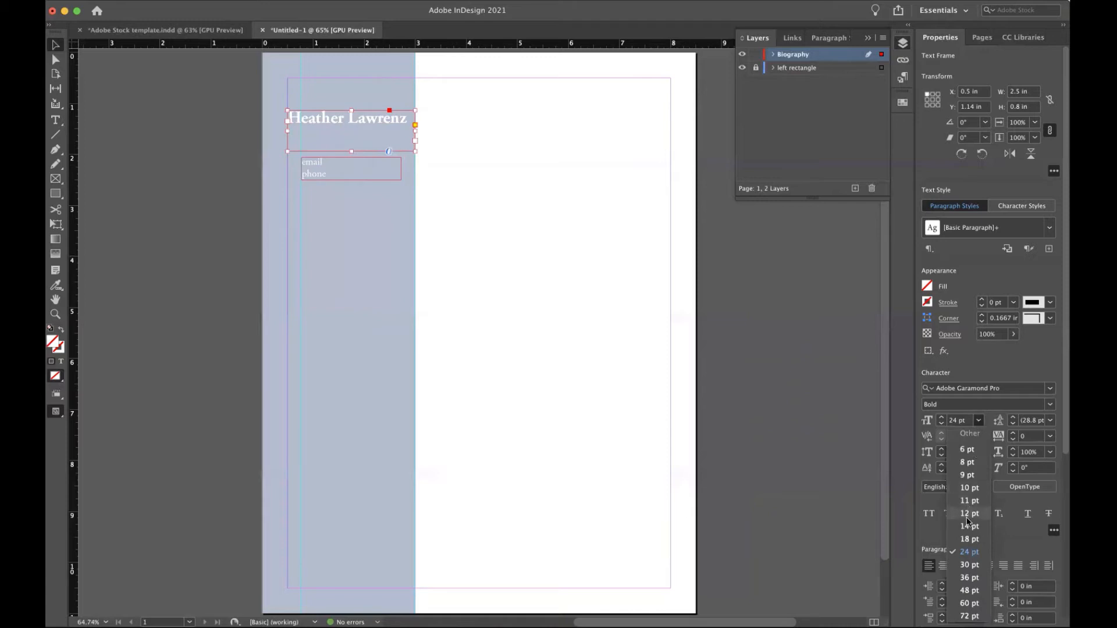
pyautogui.click(964, 565)
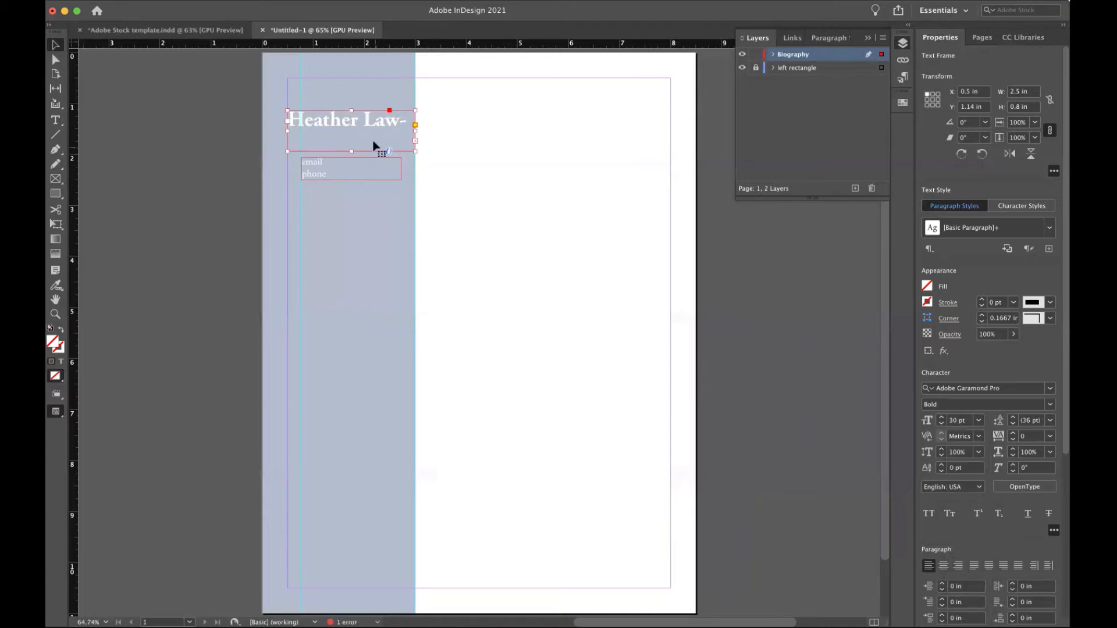
pyautogui.doubleClick(365, 120)
pyautogui.press('Delete')
pyautogui.press('Delete')
pyautogui.press('Delete')
pyautogui.press('Delete')
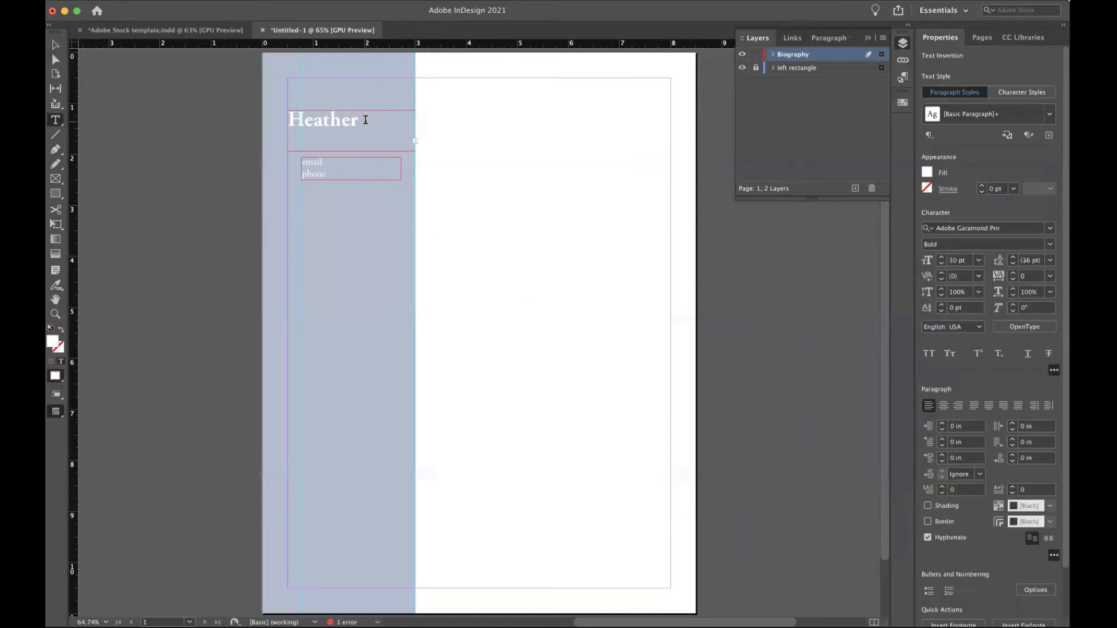
# Move the email/phone frame further down and extend the name frame to show both lines.
pyautogui.click(56, 46)
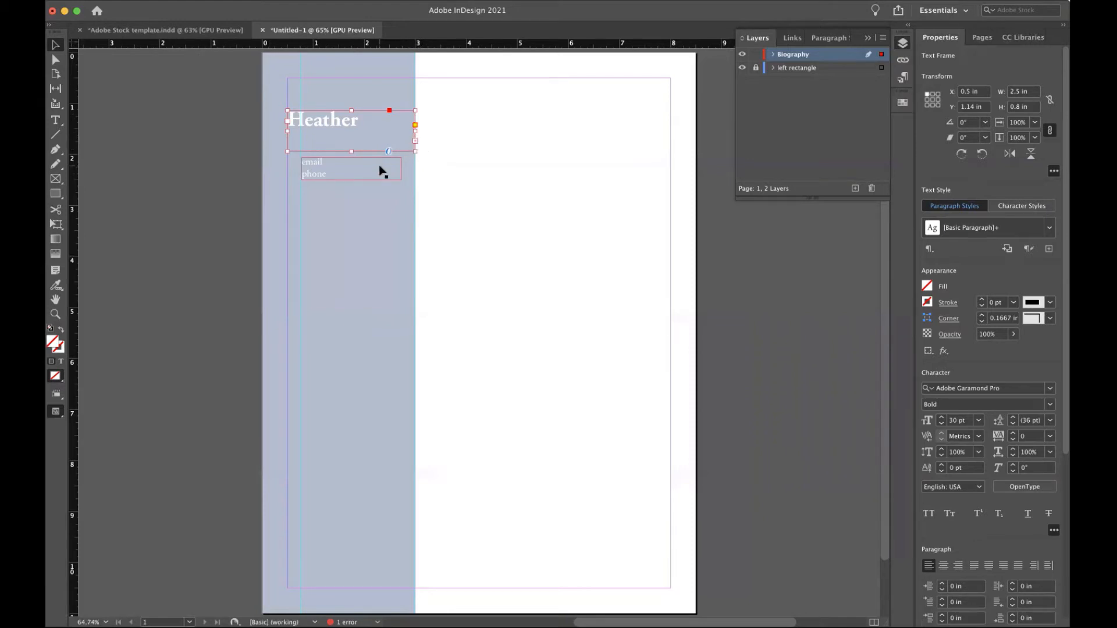
pyautogui.moveTo(381, 169); pyautogui.dragTo(377, 182)
pyautogui.click(407, 145)
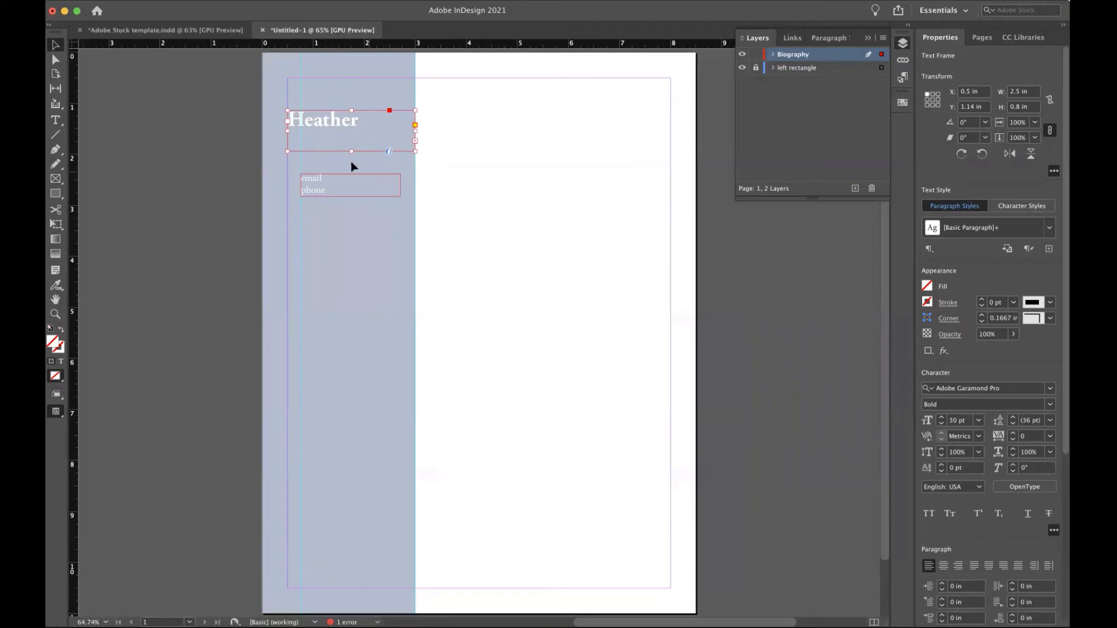
pyautogui.moveTo(352, 152); pyautogui.dragTo(351, 165)
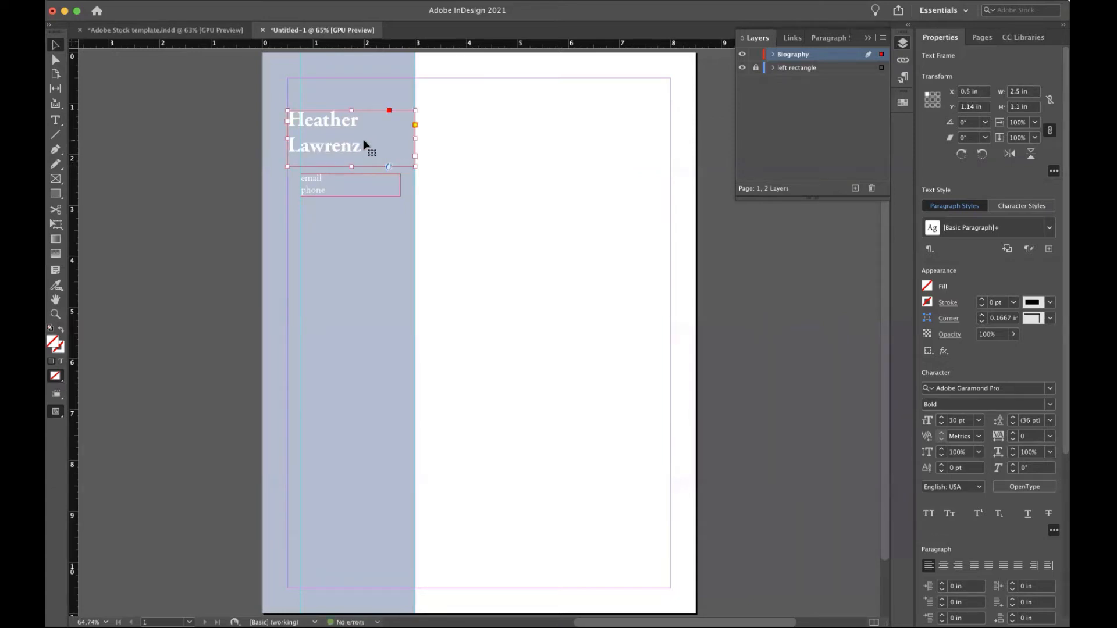
# Set the two-line name to 36 pt.
pyautogui.doubleClick(363, 145)
pyautogui.moveTo(372, 147); pyautogui.dragTo(282, 121)
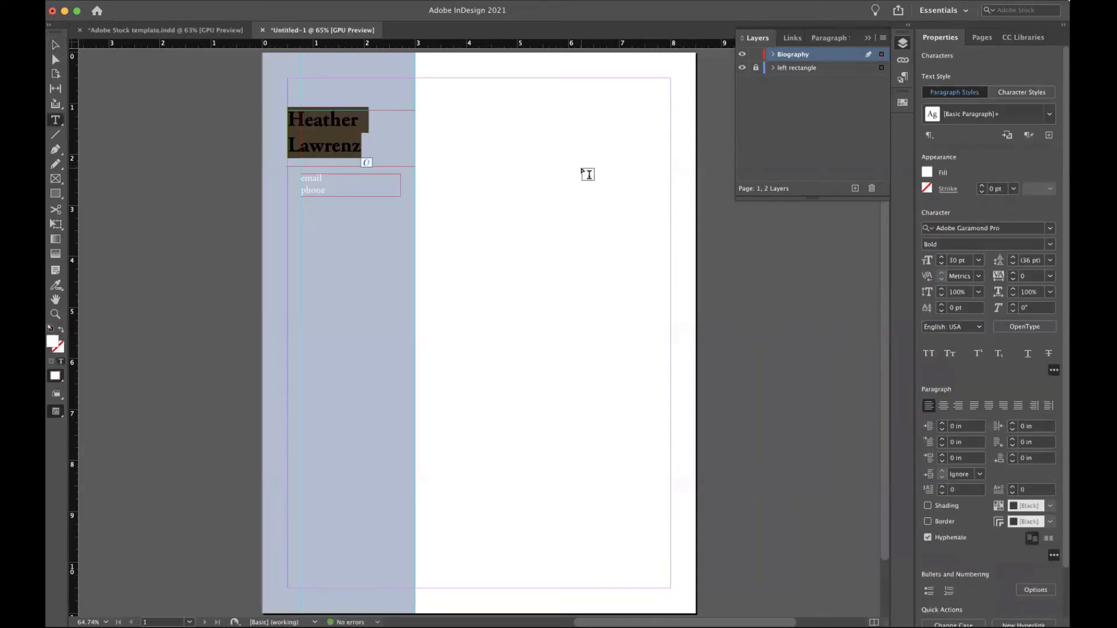
pyautogui.click(979, 260)
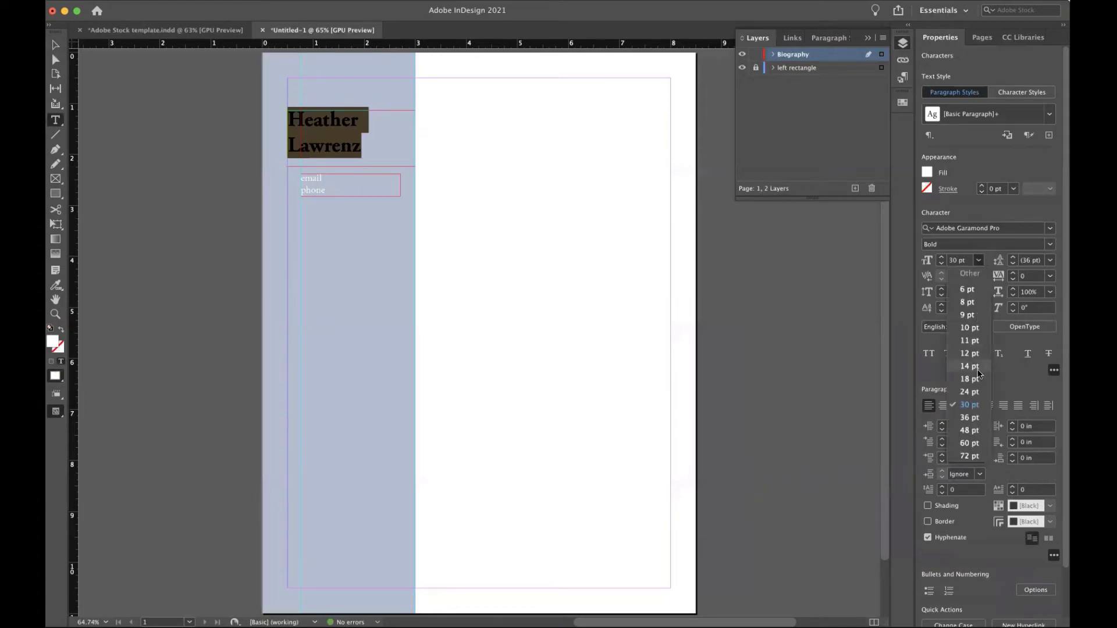
pyautogui.click(971, 417)
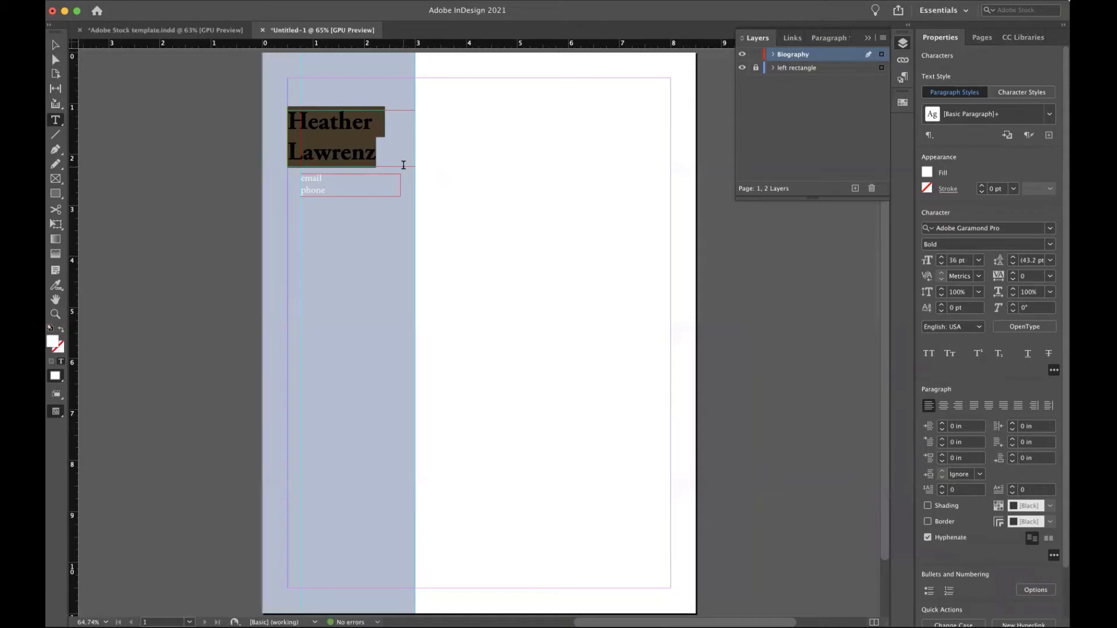
# Set the name's leading to 36 pt, then step it down to 32 pt.
pyautogui.click(377, 151)
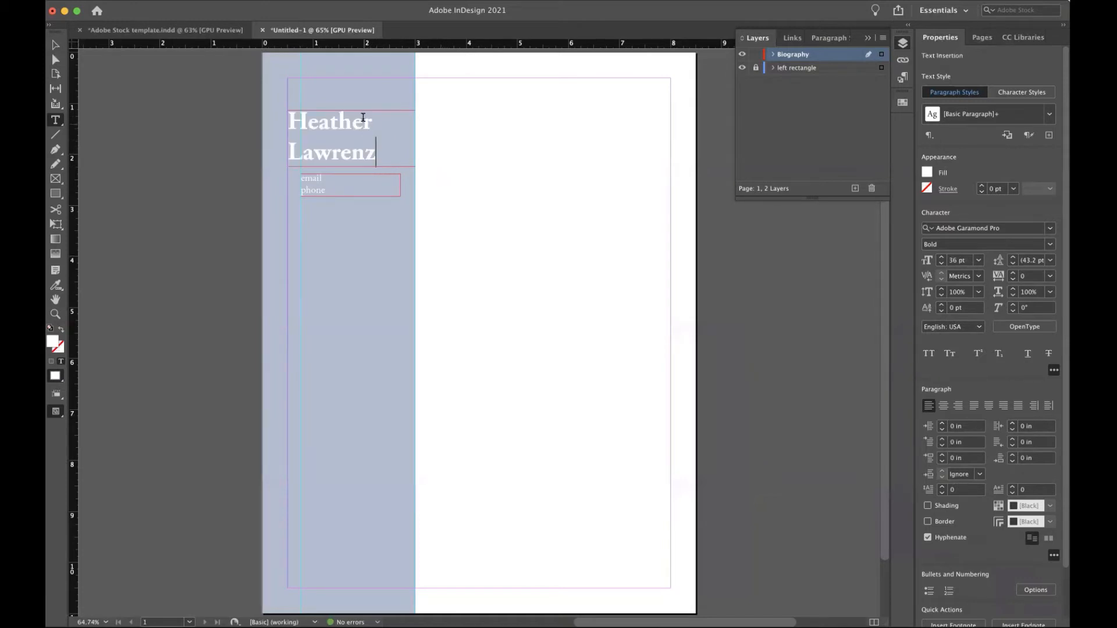
pyautogui.moveTo(377, 151); pyautogui.dragTo(284, 120)
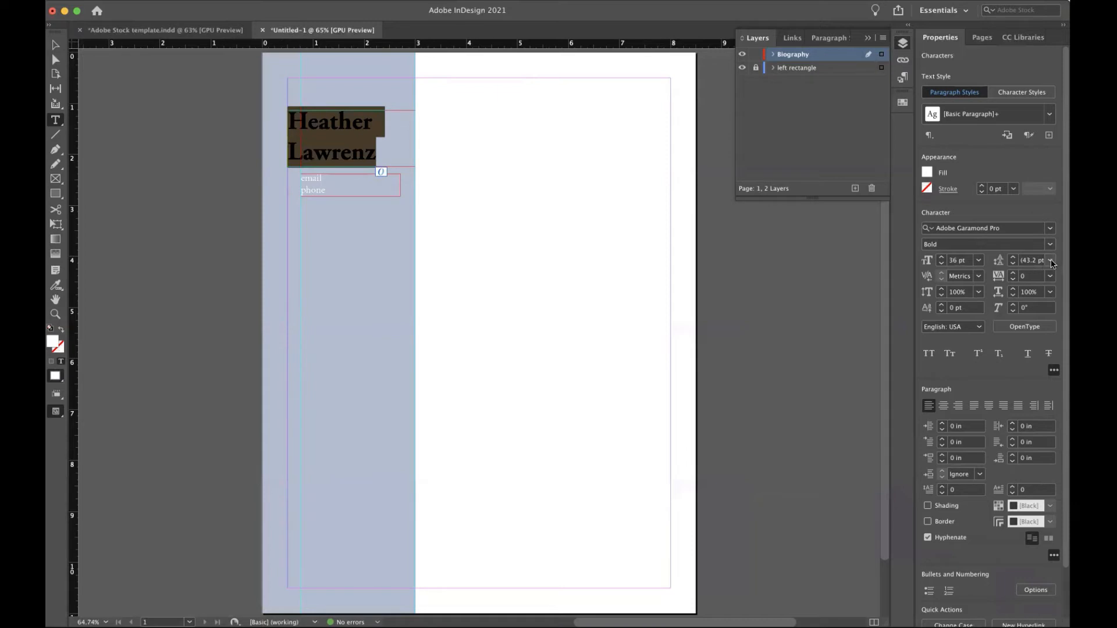
pyautogui.click(1051, 261)
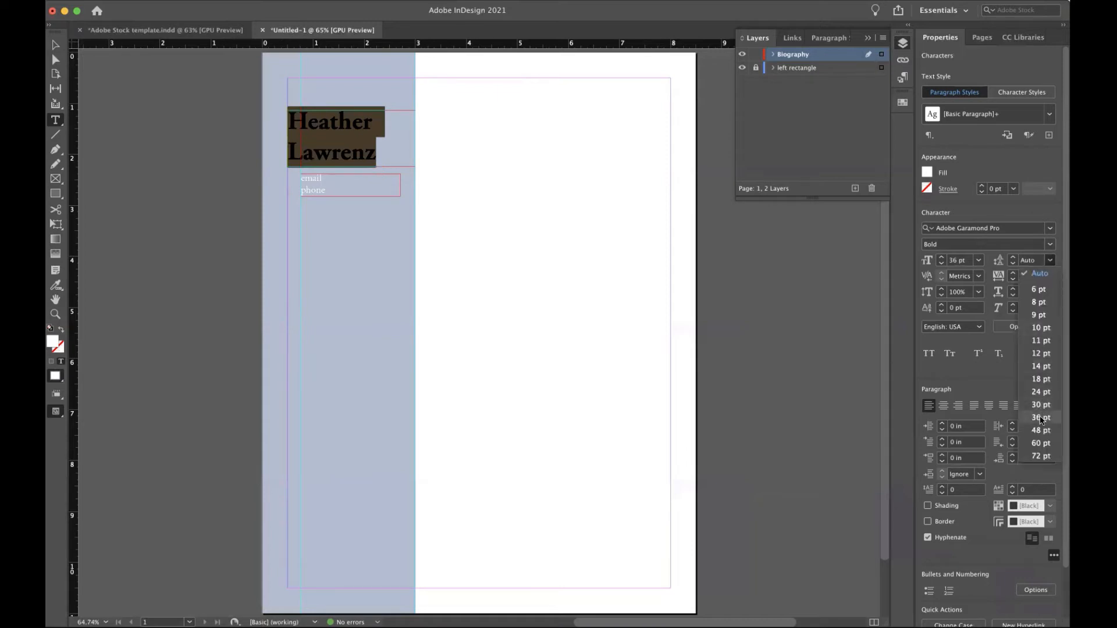
pyautogui.click(1040, 418)
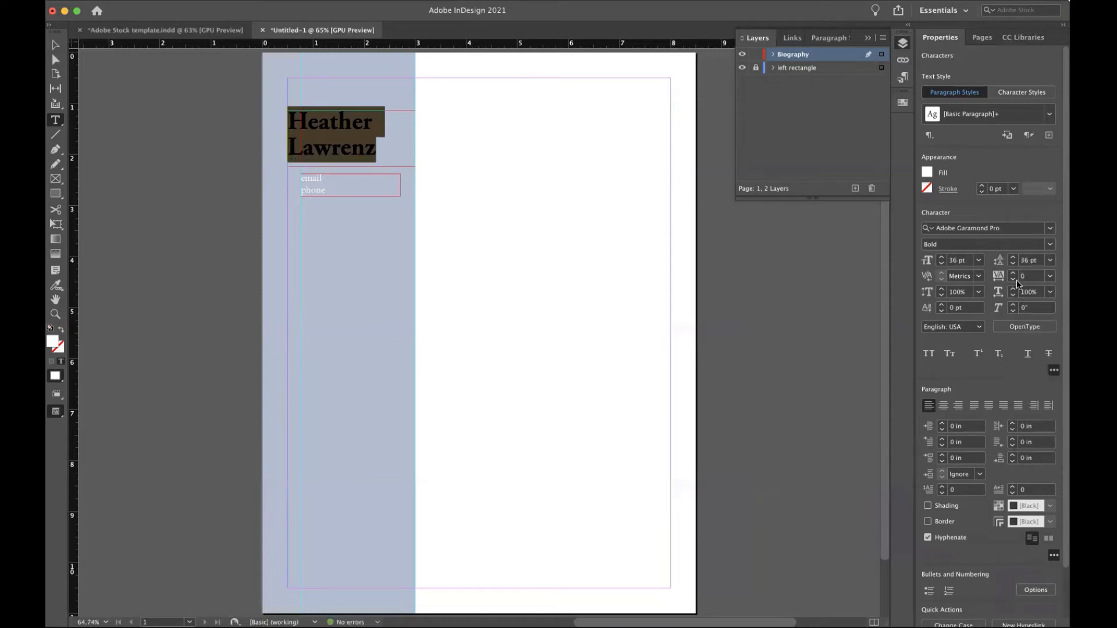
pyautogui.click(1011, 265)
pyautogui.click(1011, 264)
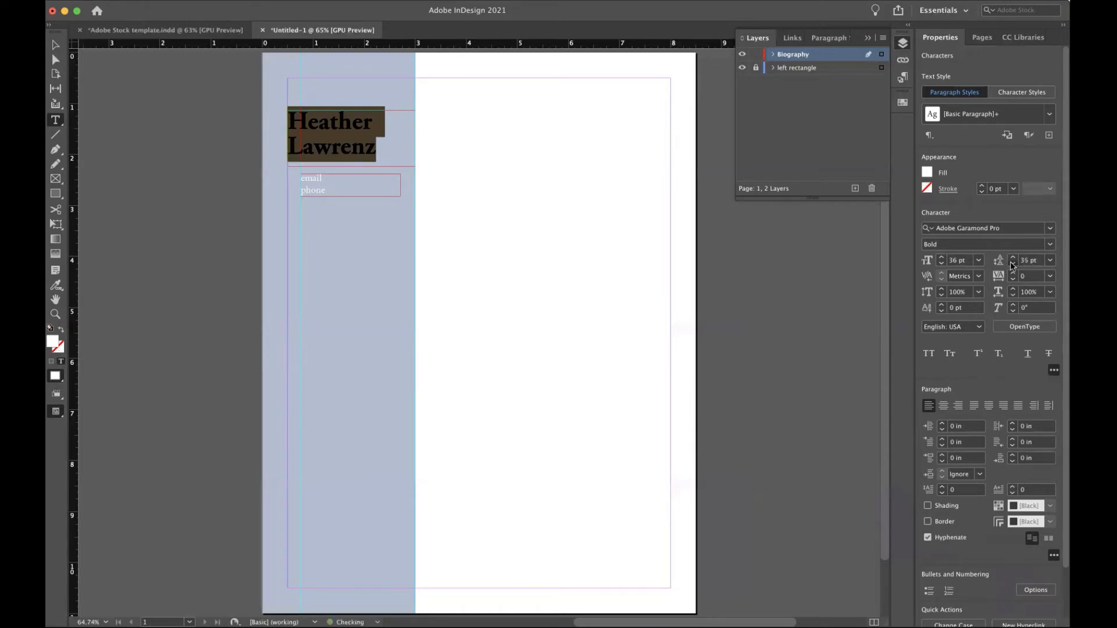
pyautogui.click(1011, 264)
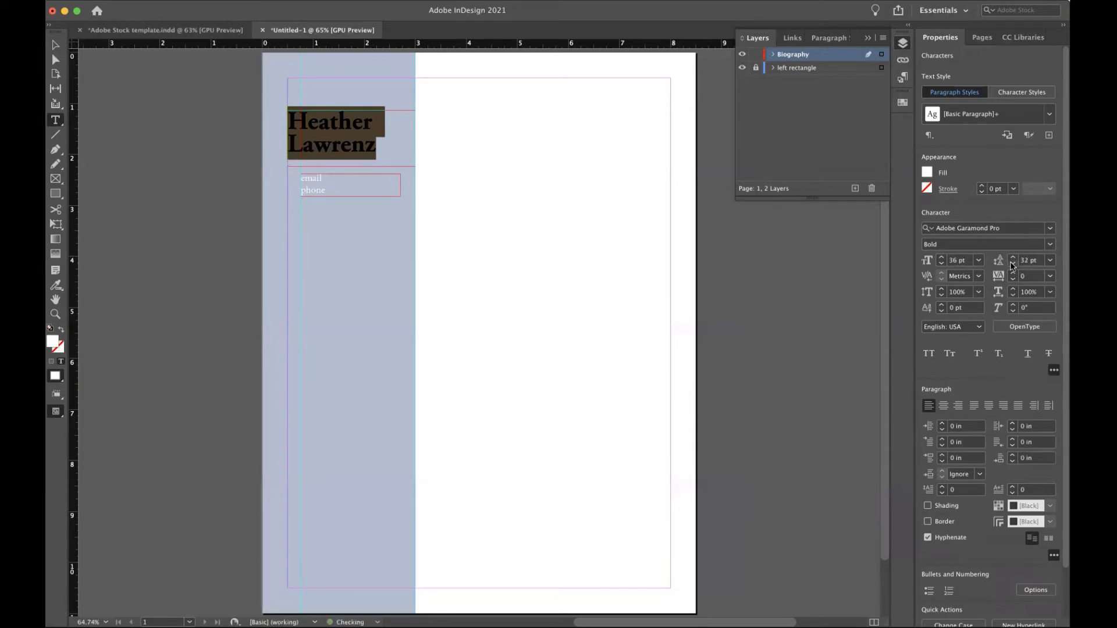
pyautogui.click(387, 145)
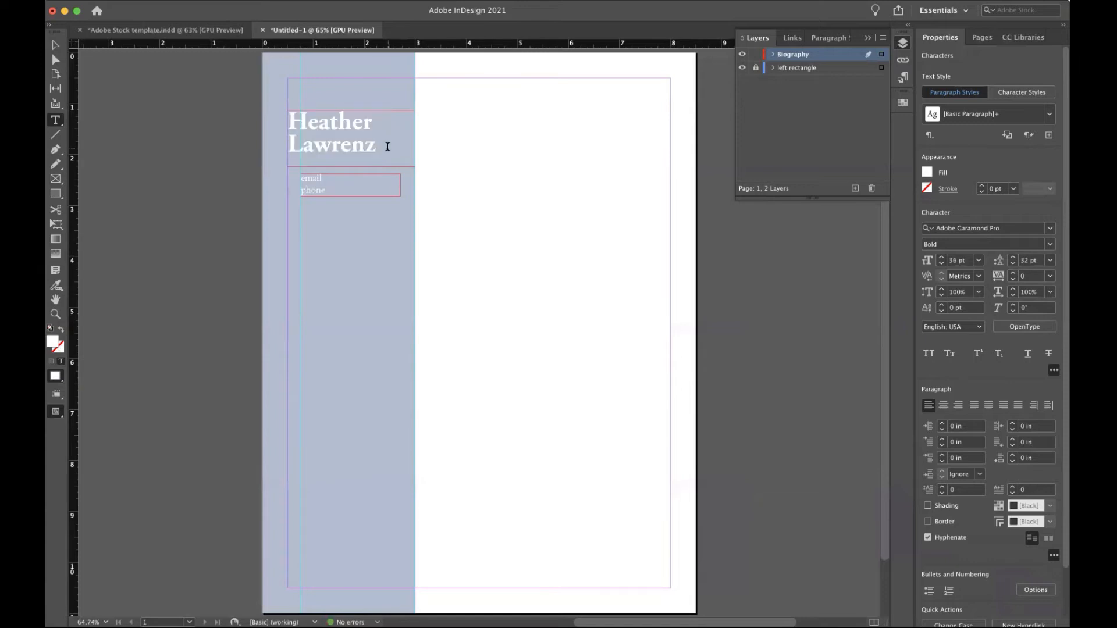
pyautogui.click(55, 45)
# Nudge the email/phone frame up slightly and turn on the document grid.
pyautogui.moveTo(343, 179); pyautogui.dragTo(342, 177)
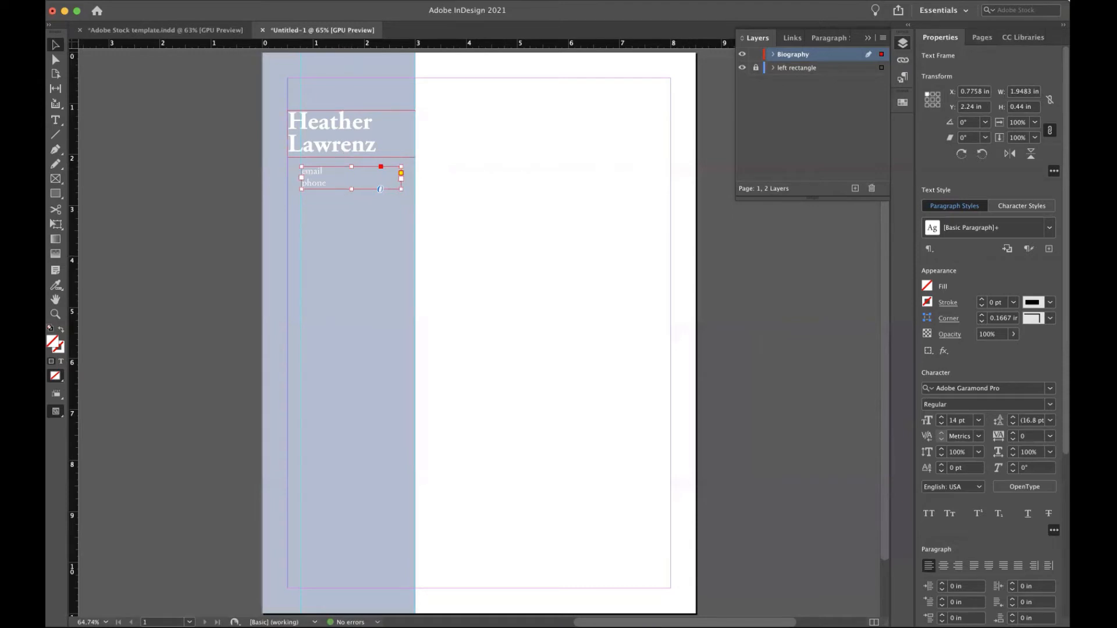
pyautogui.click(322, 0)
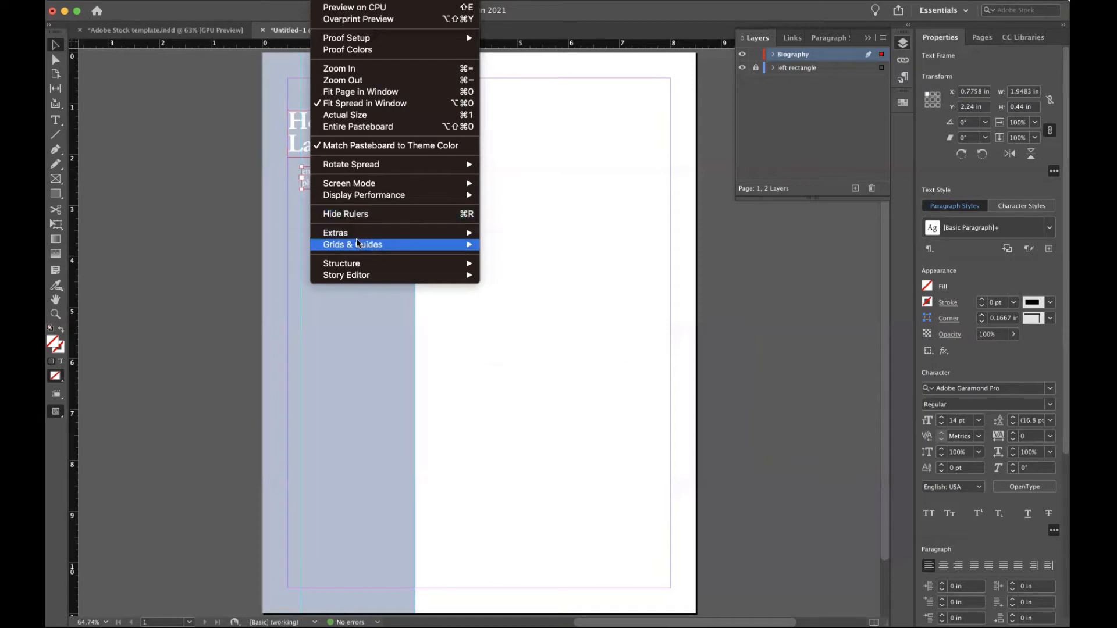
pyautogui.moveTo(466, 244)
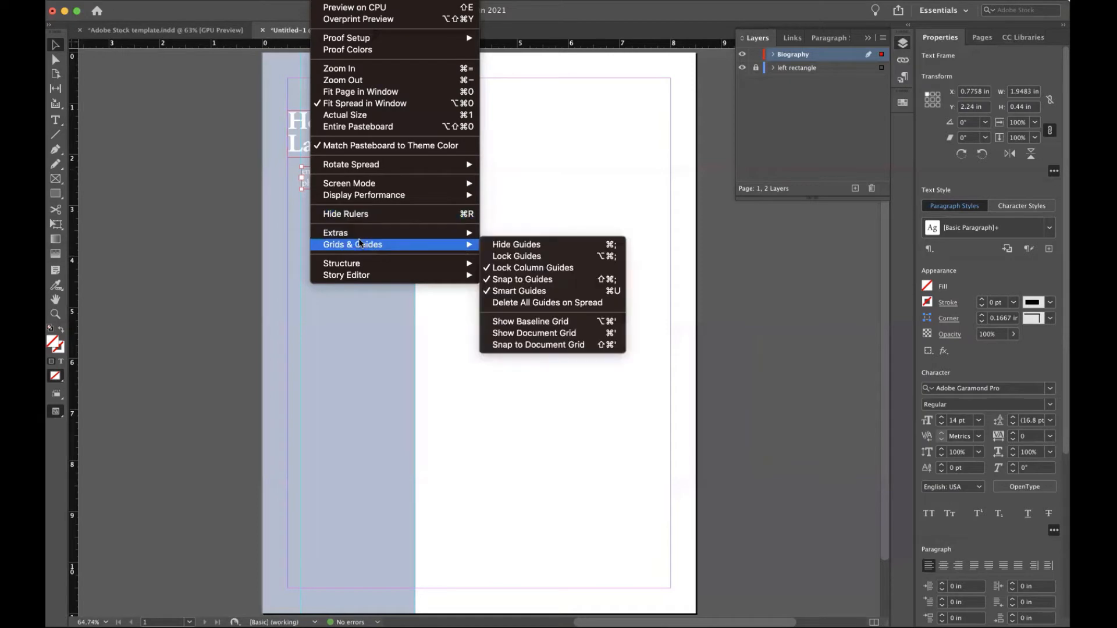
pyautogui.click(537, 334)
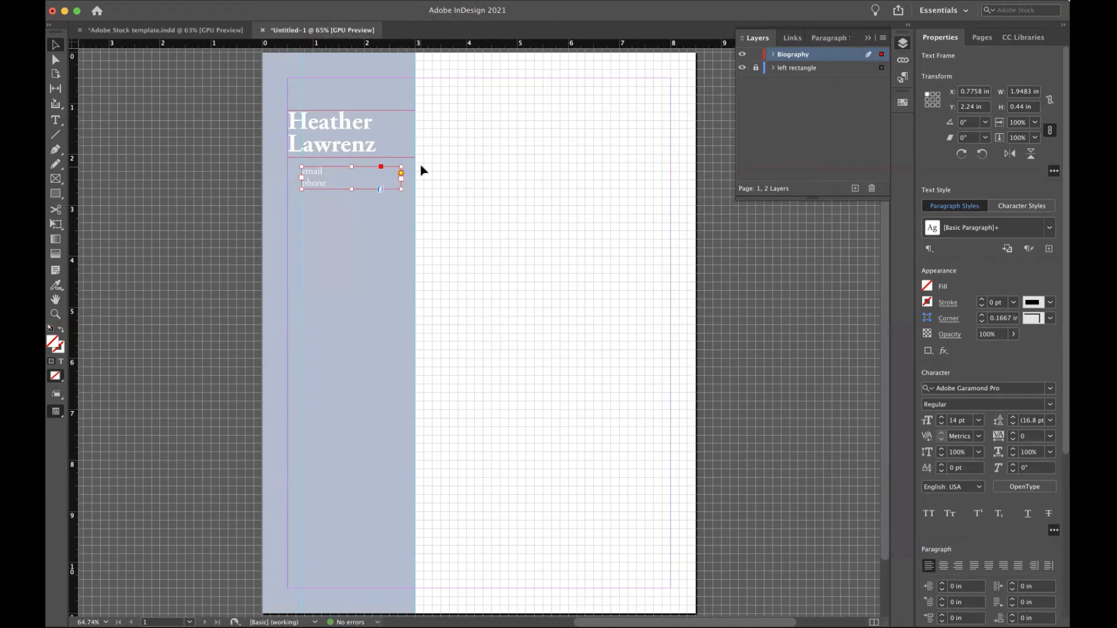
pyautogui.scroll(1, 421, 166)
pyautogui.scroll(5, 421, 169)
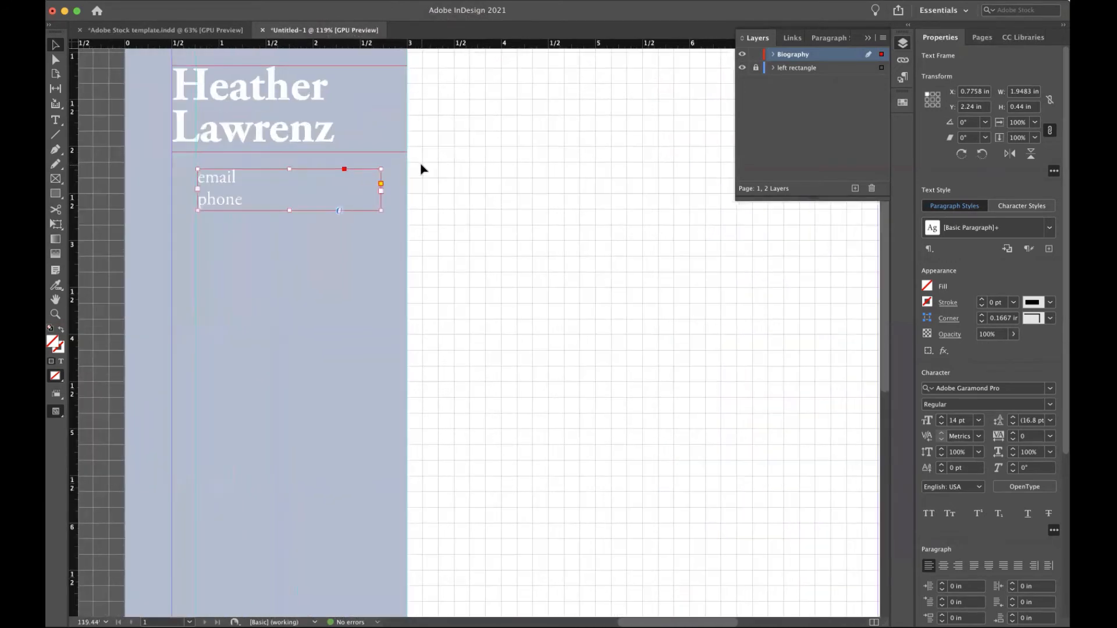
# Trim the name frame to 0.86 in tall and move the email/phone frame up beneath it.
pyautogui.click(369, 152)
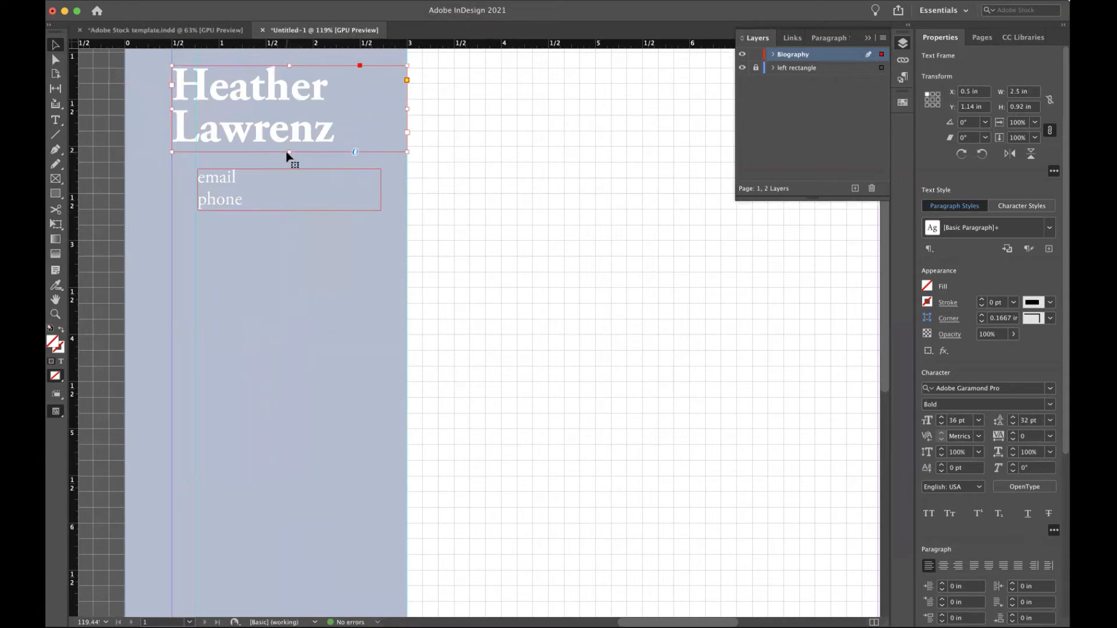
pyautogui.moveTo(290, 152); pyautogui.dragTo(288, 146)
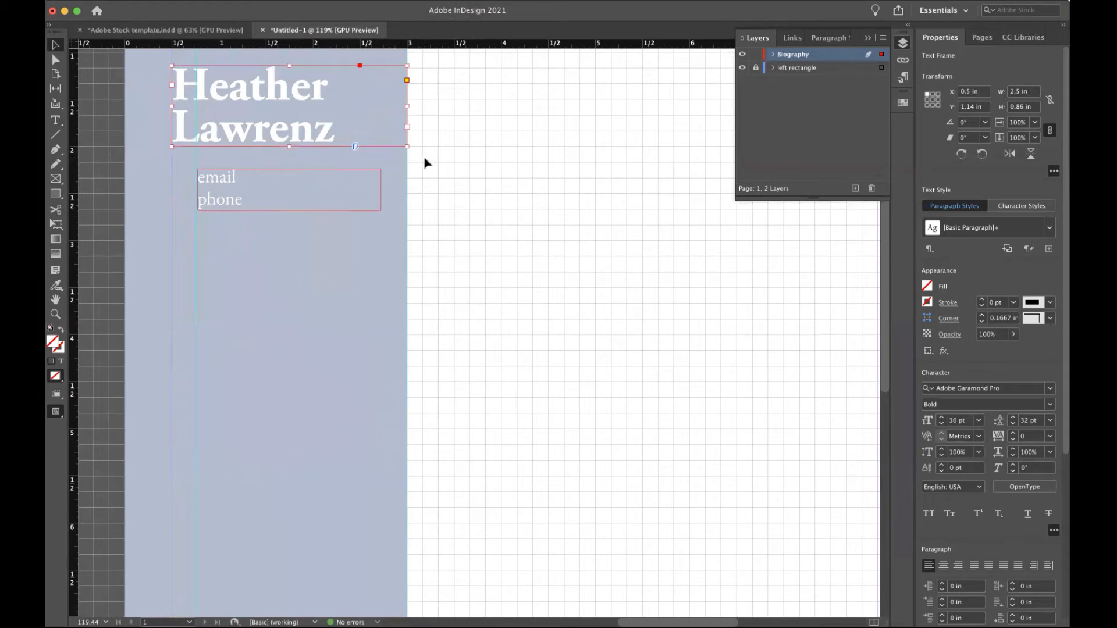
pyautogui.click(344, 184)
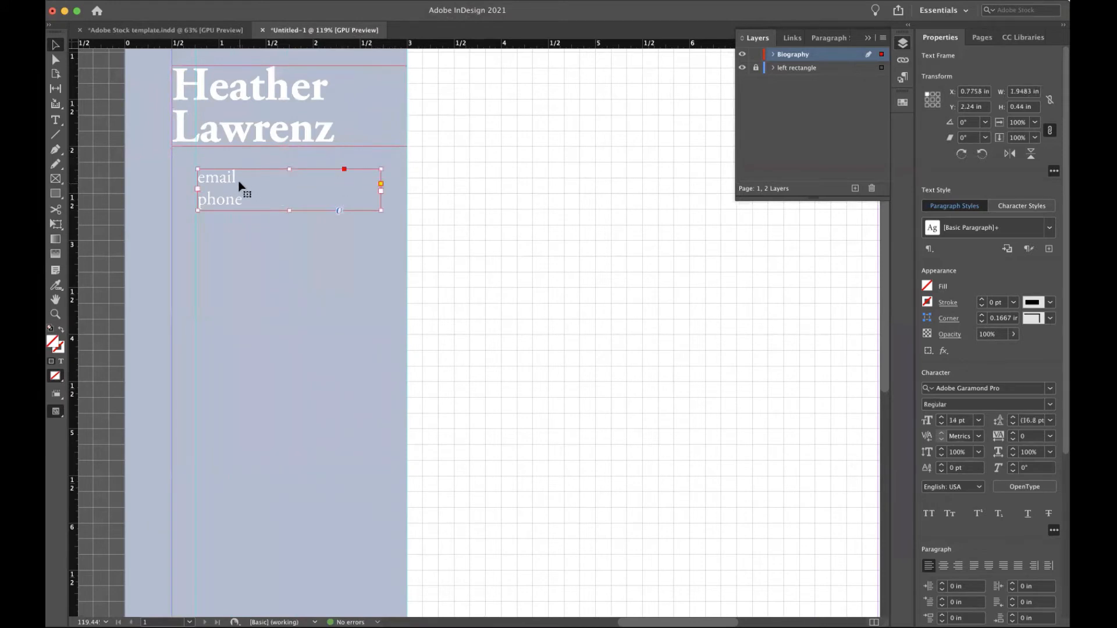
pyautogui.moveTo(240, 185); pyautogui.dragTo(241, 180)
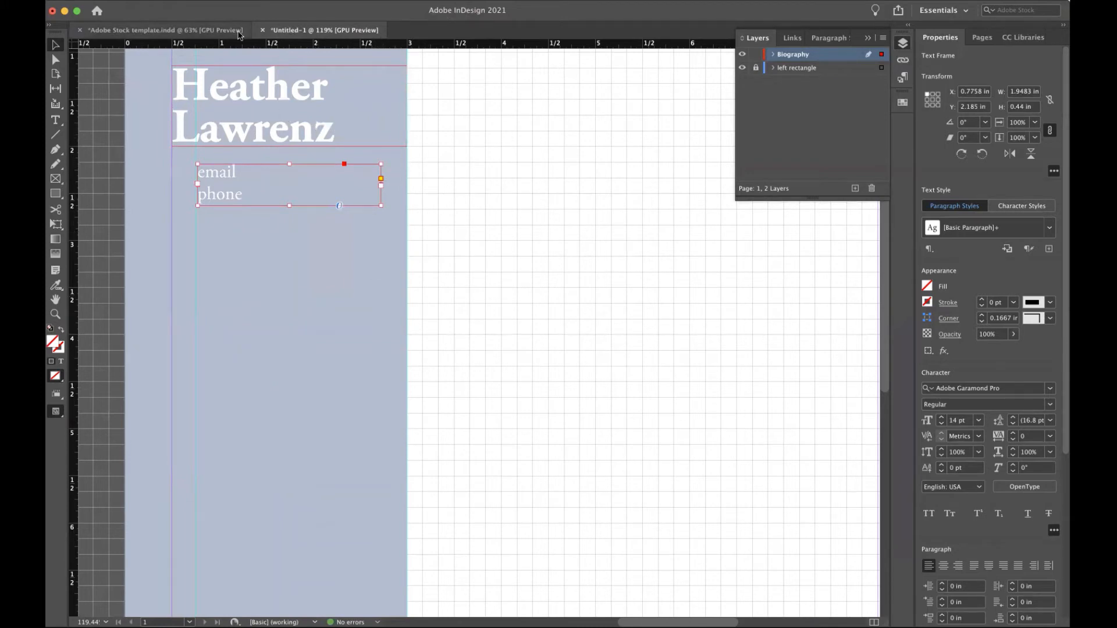
pyautogui.click(93, 0)
pyautogui.moveTo(101, 22)
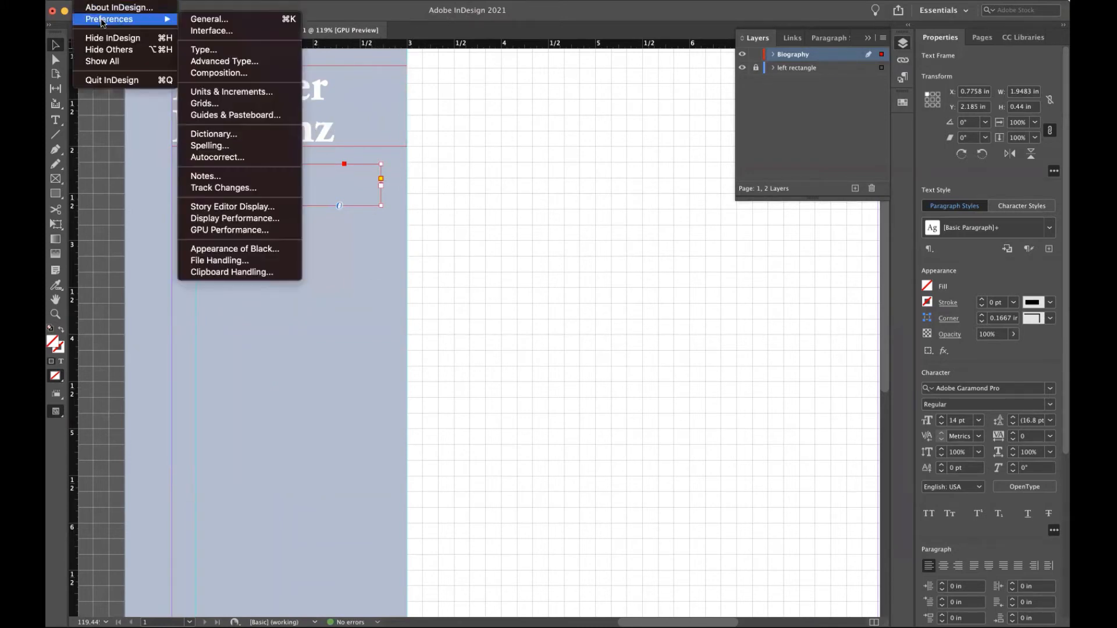
pyautogui.click(227, 105)
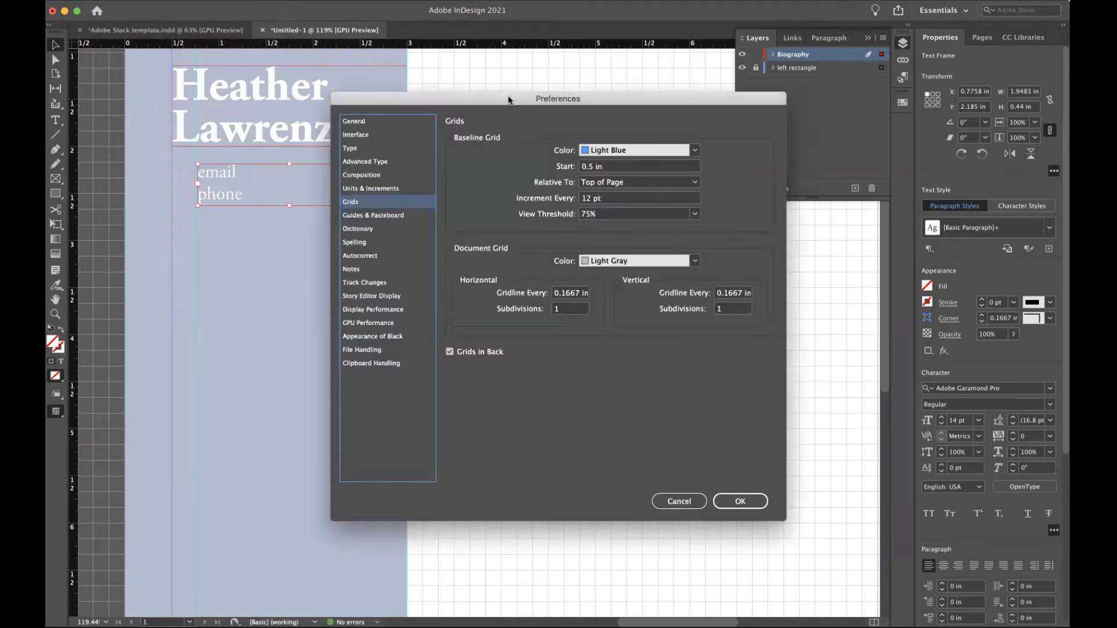
pyautogui.moveTo(508, 93); pyautogui.dragTo(520, 75)
pyautogui.click(462, 327)
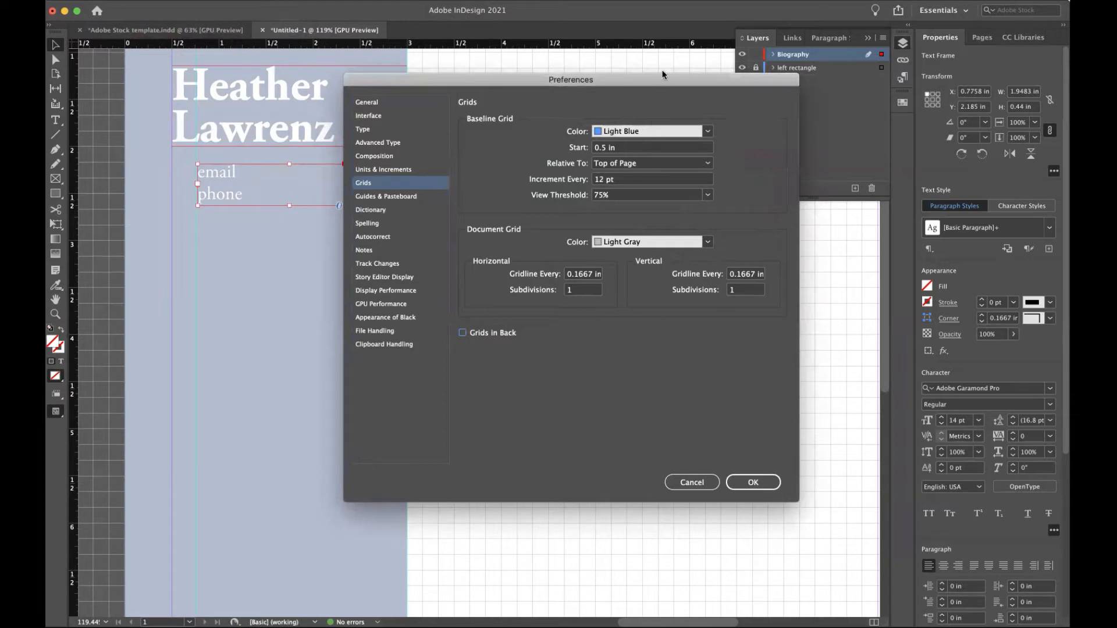
pyautogui.moveTo(618, 72); pyautogui.dragTo(532, 48)
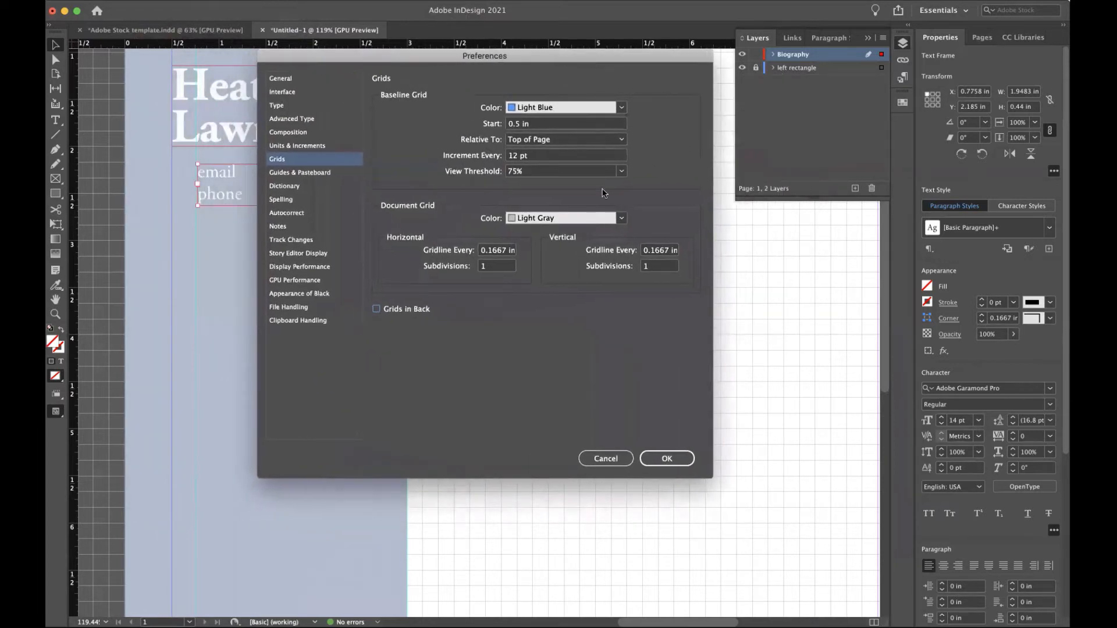
pyautogui.click(667, 459)
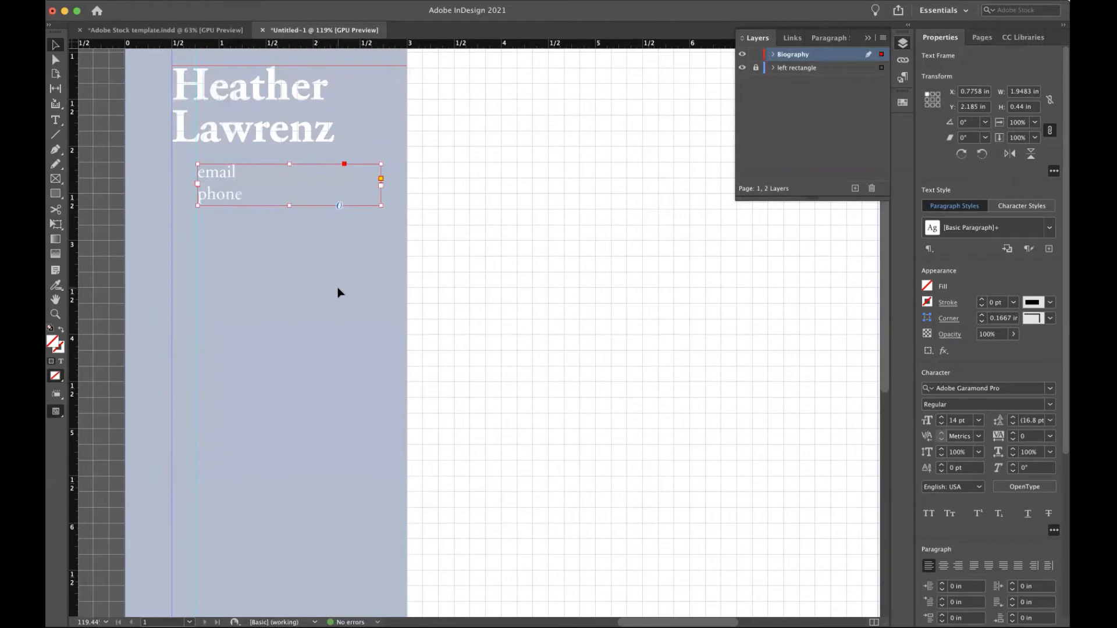
# Place the me.tif photo on the page with File > Place.
pyautogui.scroll(-4, 338, 292)
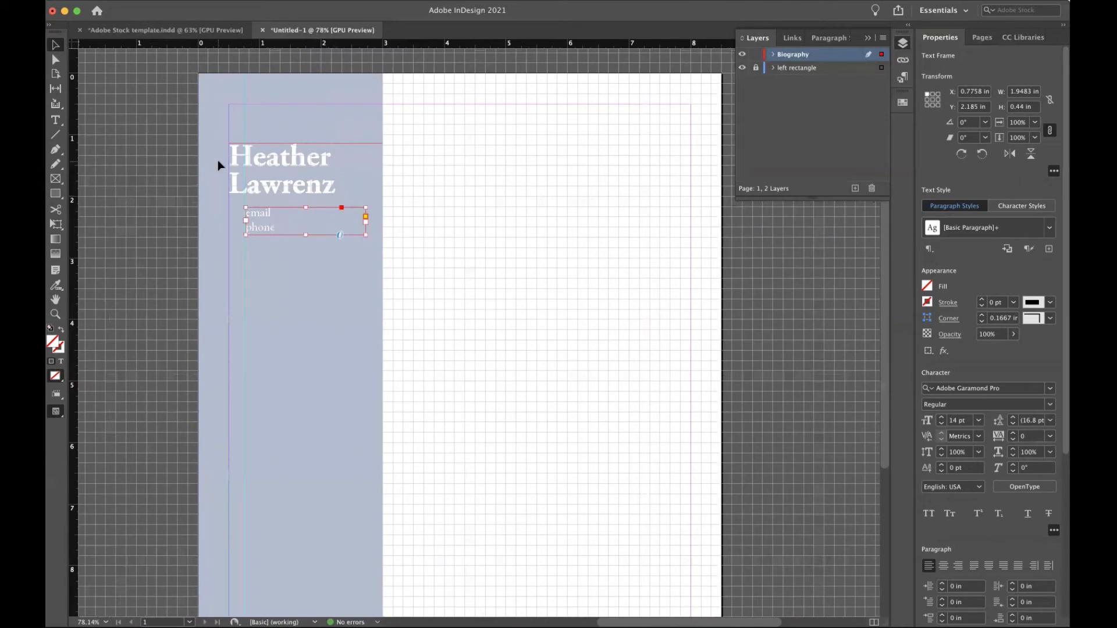
pyautogui.click(170, 150)
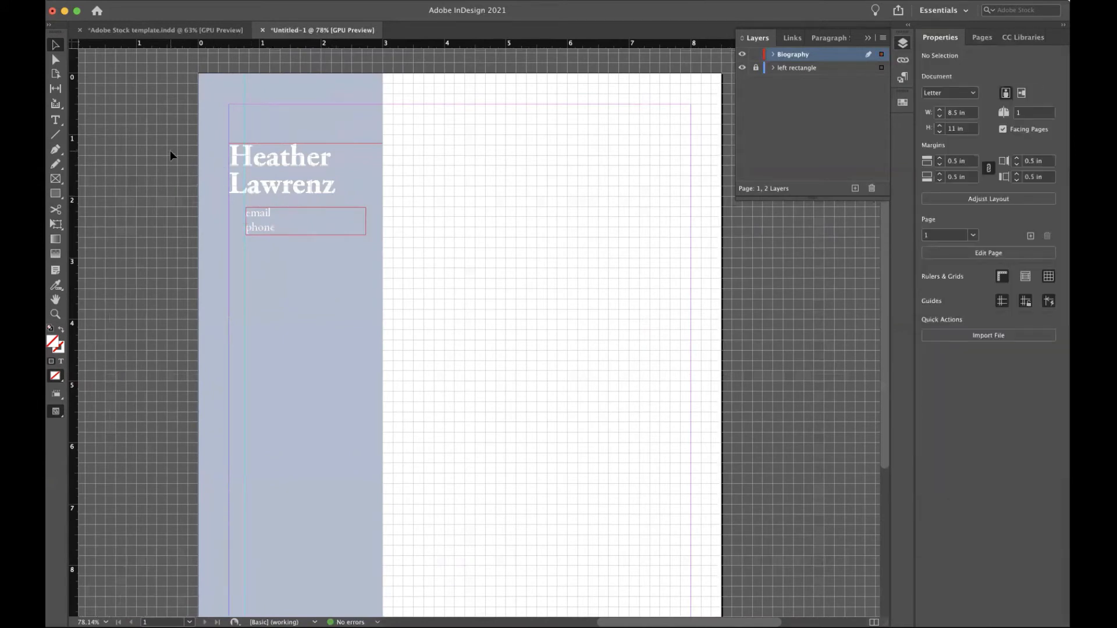
pyautogui.click(133, 0)
pyautogui.click(133, 0)
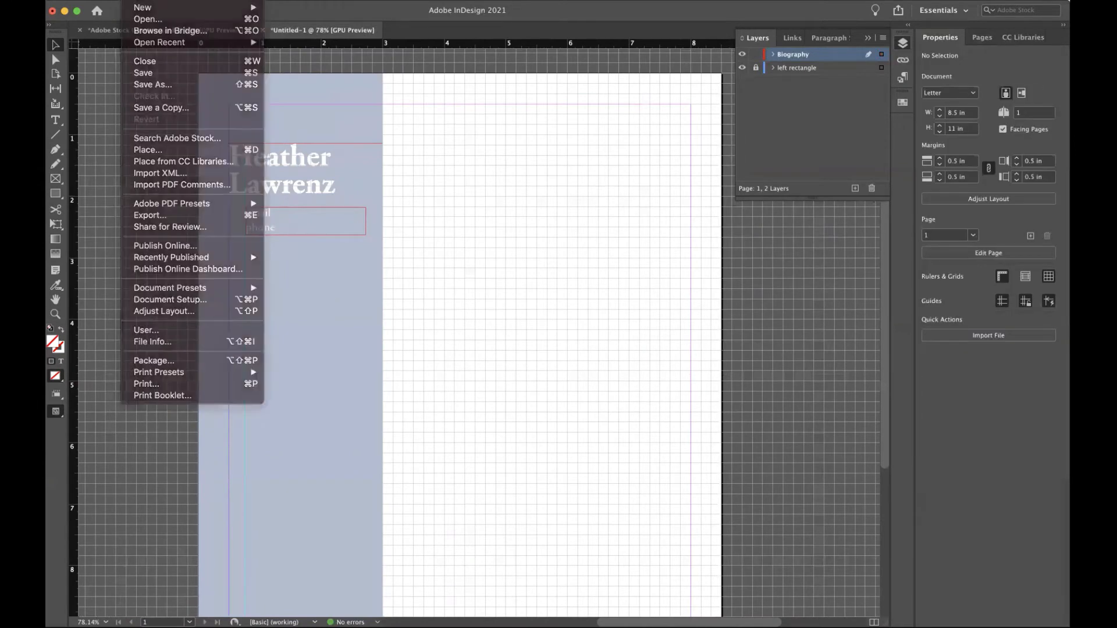
pyautogui.click(133, 1)
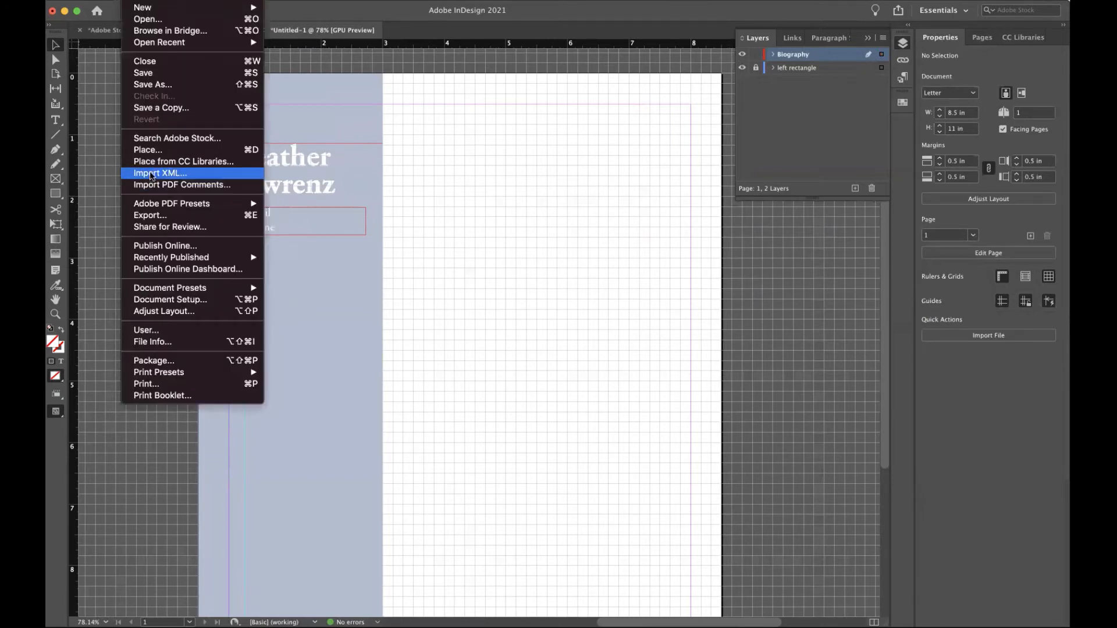
pyautogui.click(150, 151)
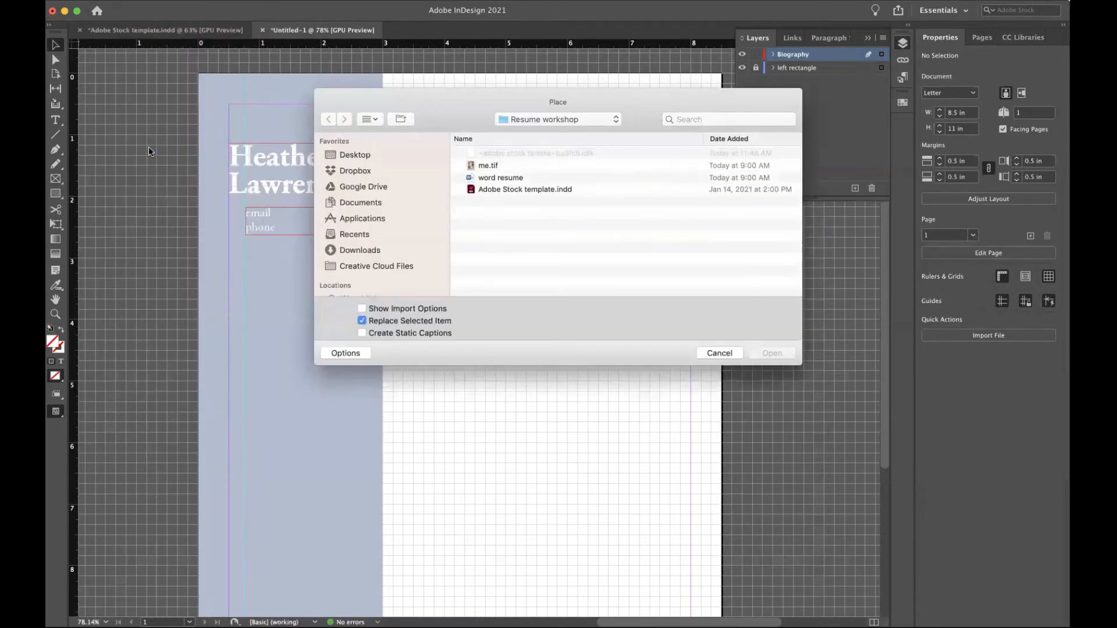
pyautogui.click(476, 166)
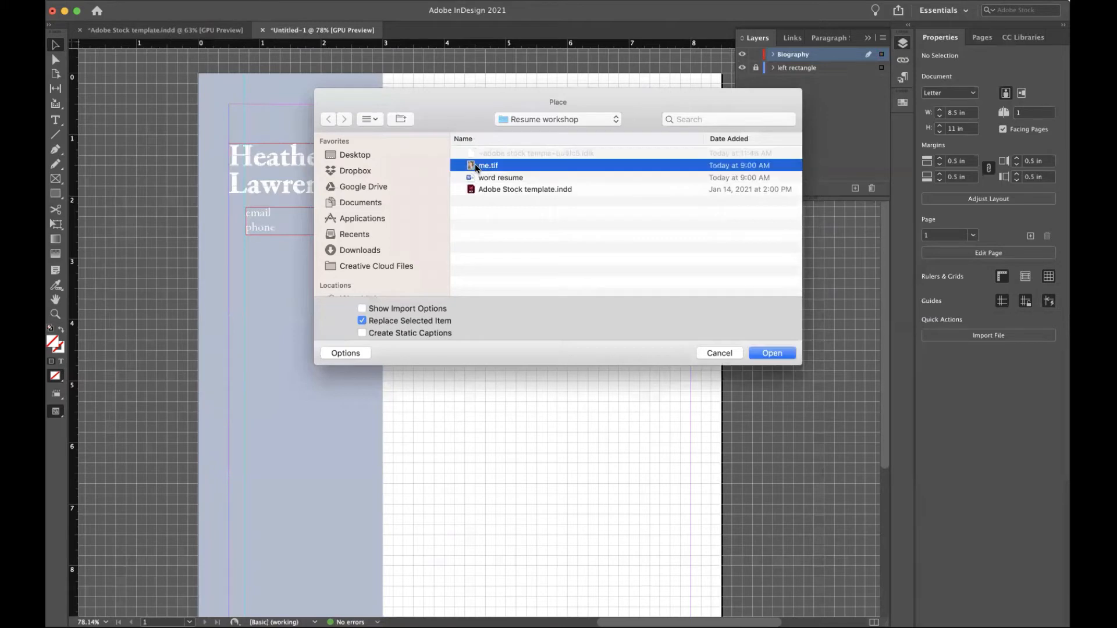
pyautogui.click(774, 353)
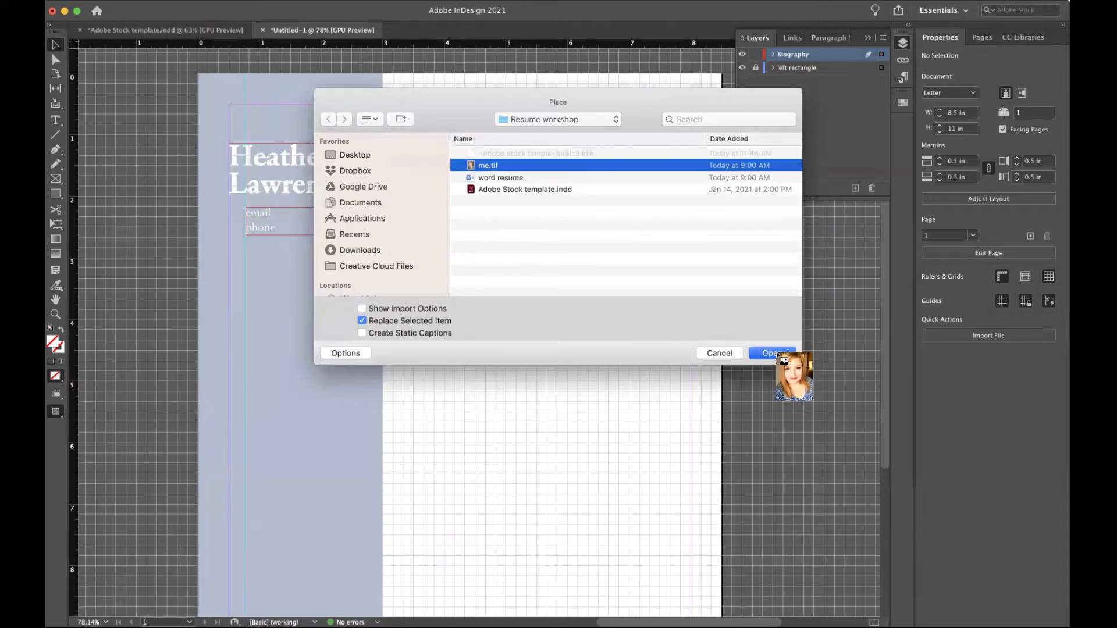
pyautogui.click(488, 176)
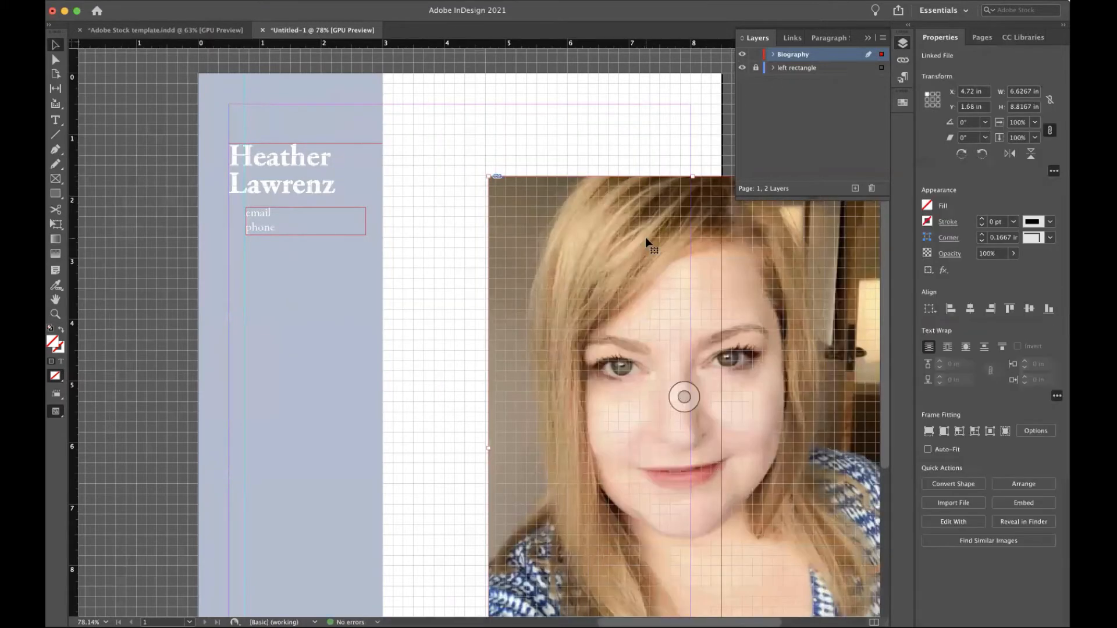
# Move the photo up-left and scale it to about 2.29 × 3.05 in near the upper right.
pyautogui.moveTo(647, 259); pyautogui.dragTo(562, 196)
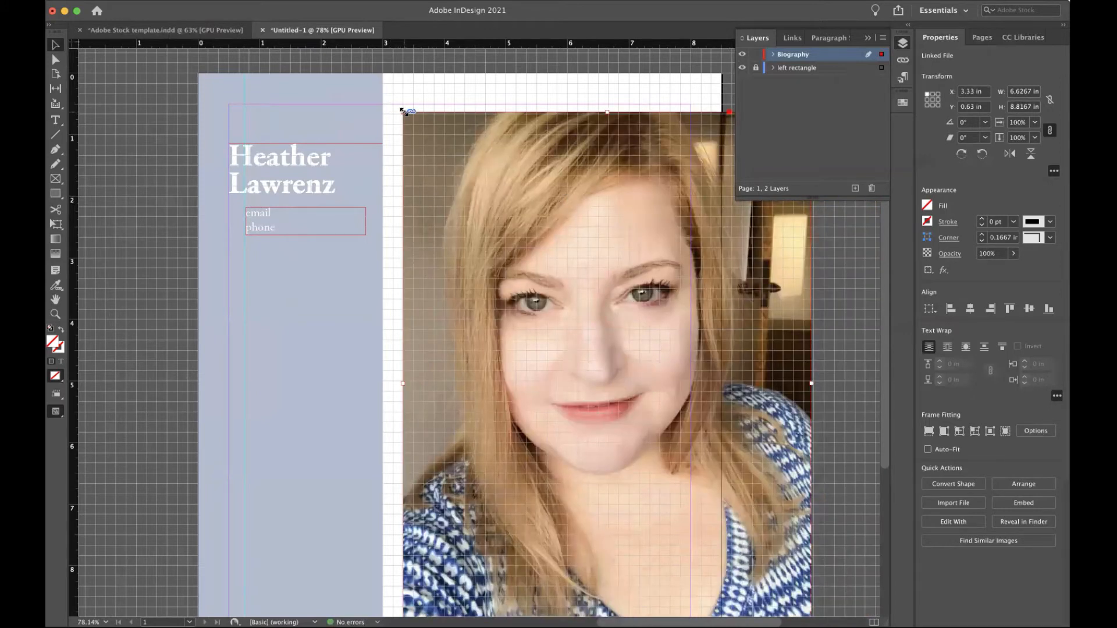
pyautogui.moveTo(403, 110); pyautogui.dragTo(608, 179)
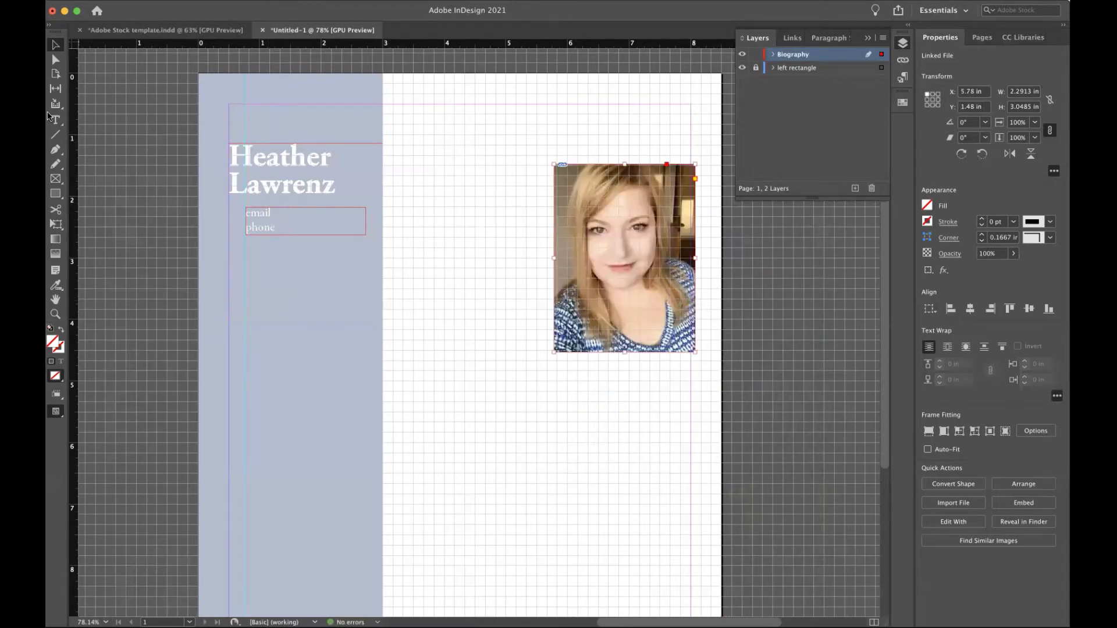
pyautogui.click(286, 185)
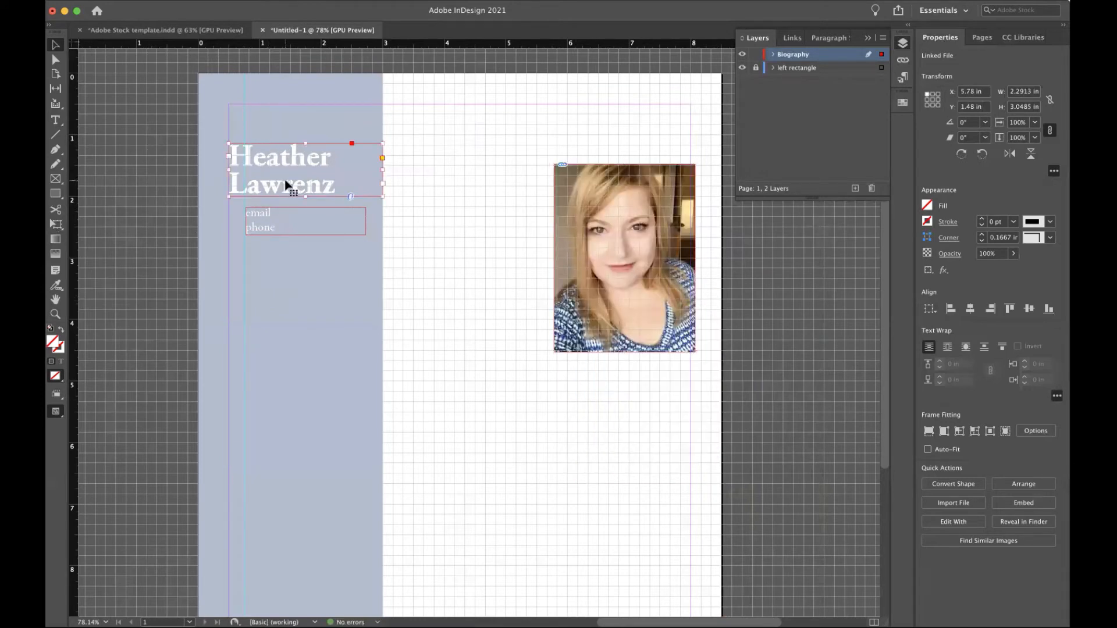
# Shift the name and email/phone frames lower, then draw an empty 1.15 in circle frame above the name.
pyautogui.keyDown('shift'); pyautogui.click(281, 216); pyautogui.keyUp('shift')
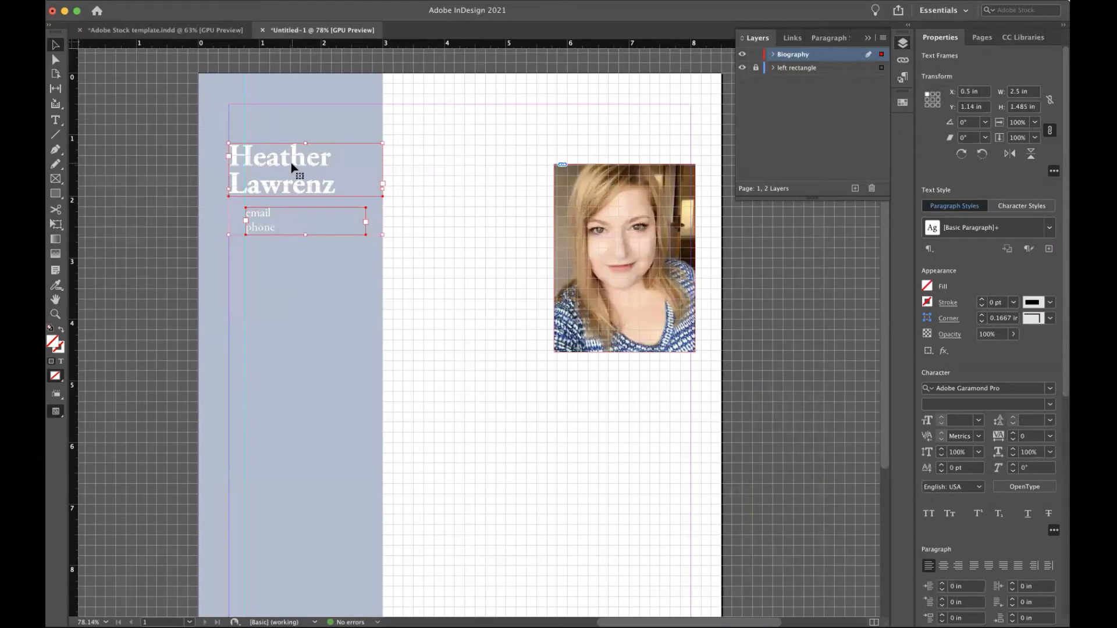
pyautogui.moveTo(292, 167); pyautogui.dragTo(290, 209)
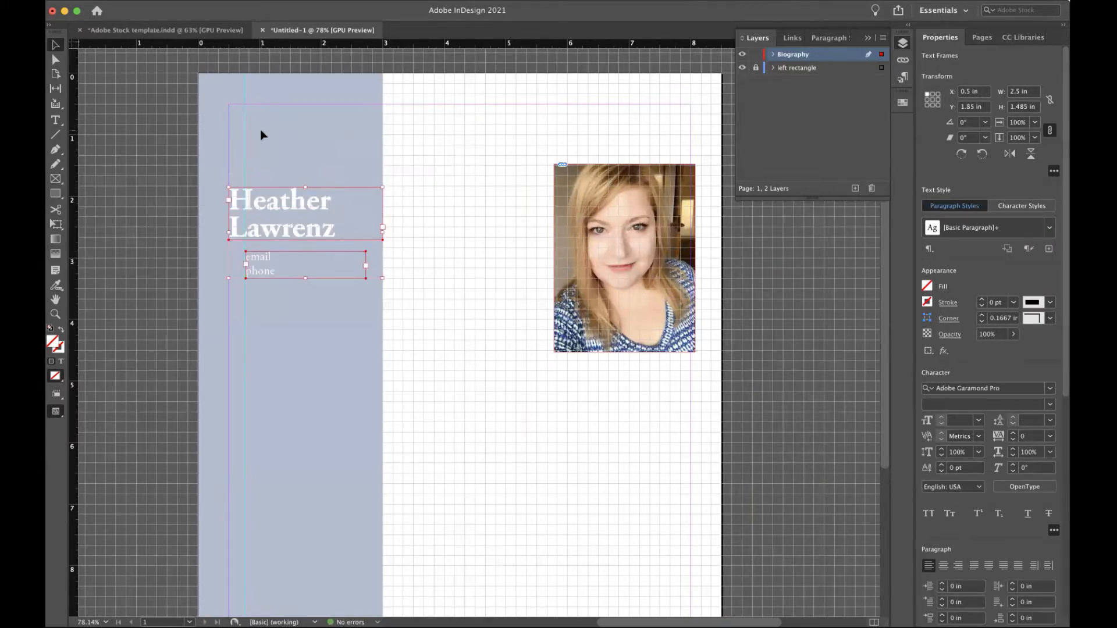
pyautogui.click(57, 180)
pyautogui.moveTo(56, 180); pyautogui.dragTo(93, 207)
pyautogui.moveTo(252, 112)
pyautogui.mouseDown()
pyautogui.moveTo(340, 172)
pyautogui.moveTo(374, 178)
pyautogui.mouseUp()
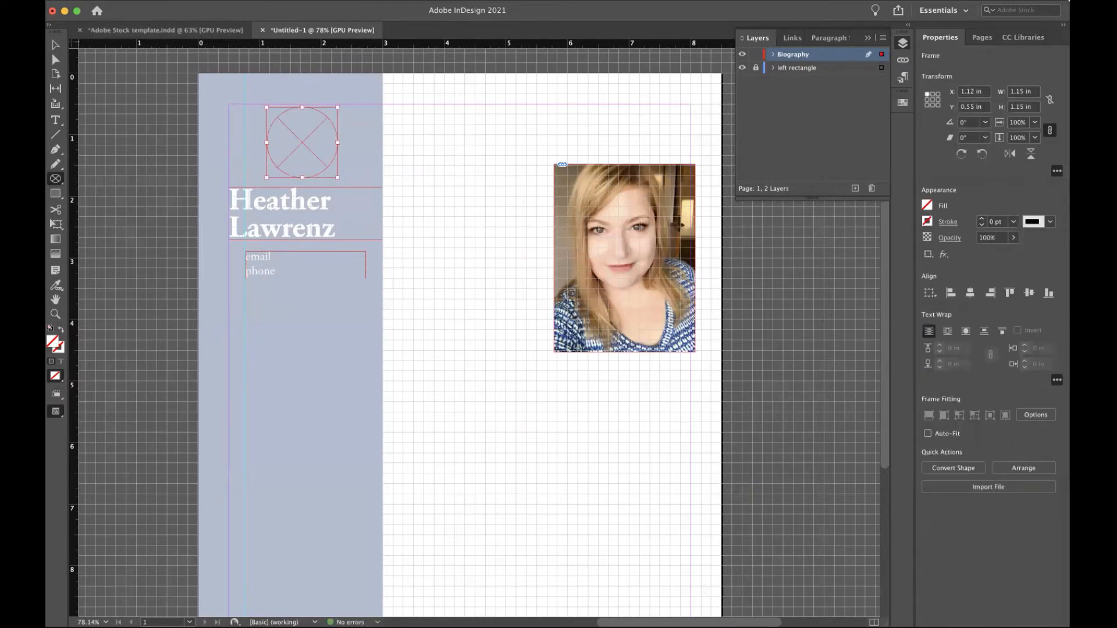
# Place the me.tif photo into the selected circle frame.
pyautogui.click(135, 1)
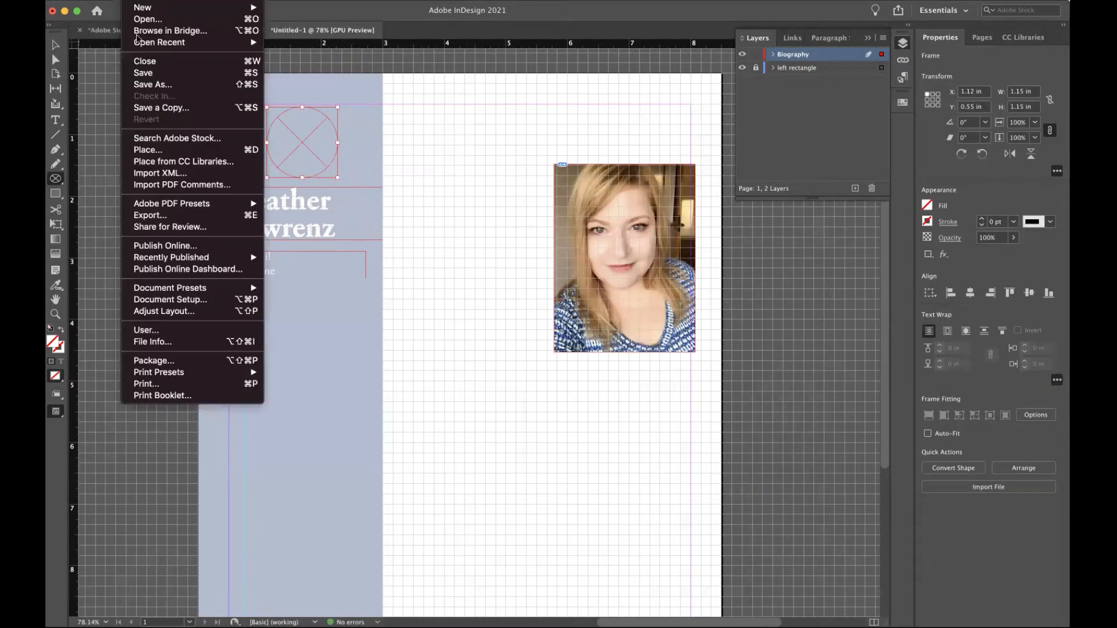
pyautogui.click(181, 151)
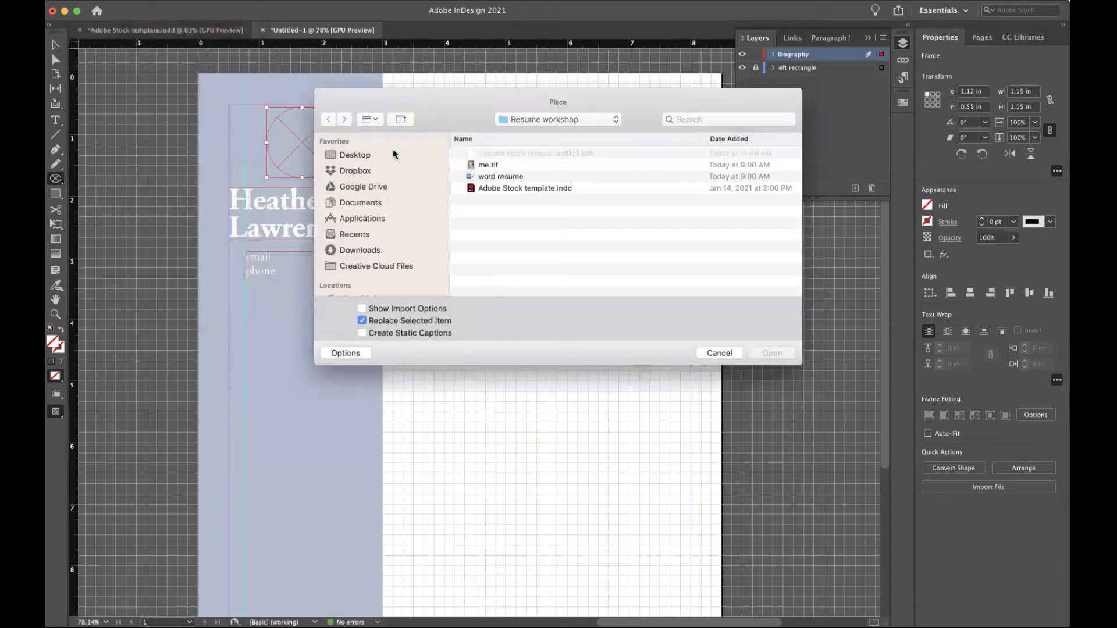
pyautogui.click(488, 166)
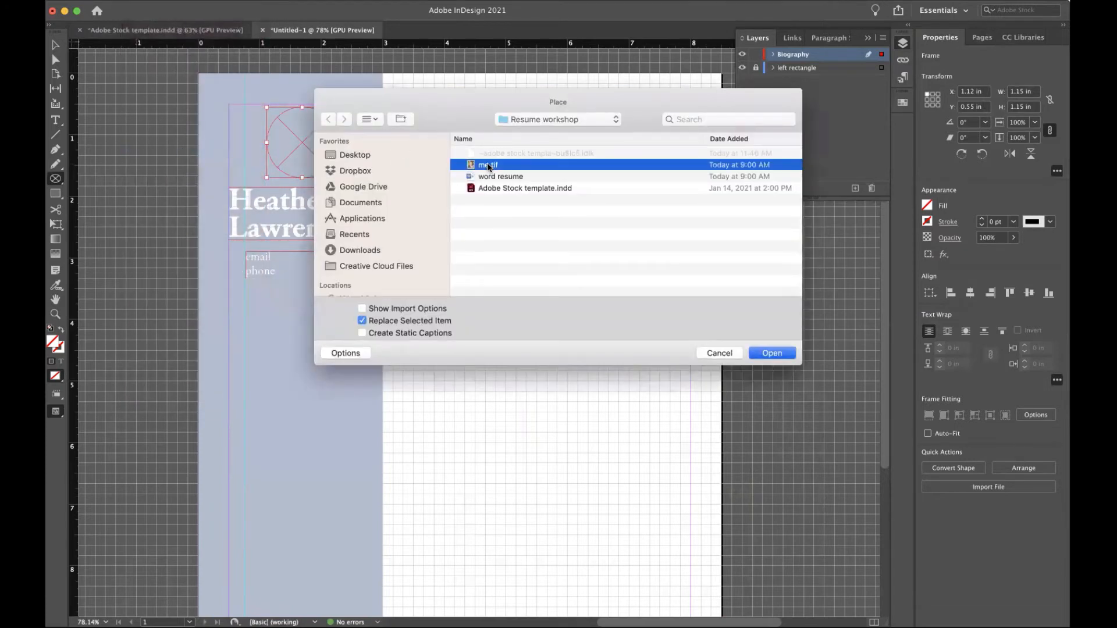
pyautogui.doubleClick(489, 166)
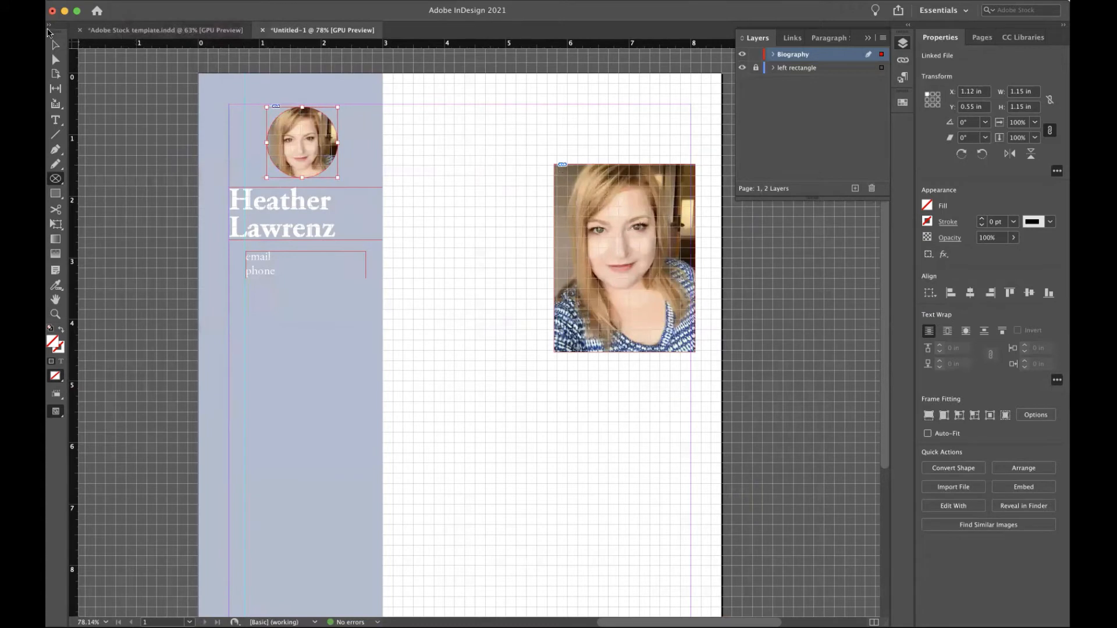
# Shift the headshot lower and right inside the circle, then reselect the circle frame.
pyautogui.click(55, 46)
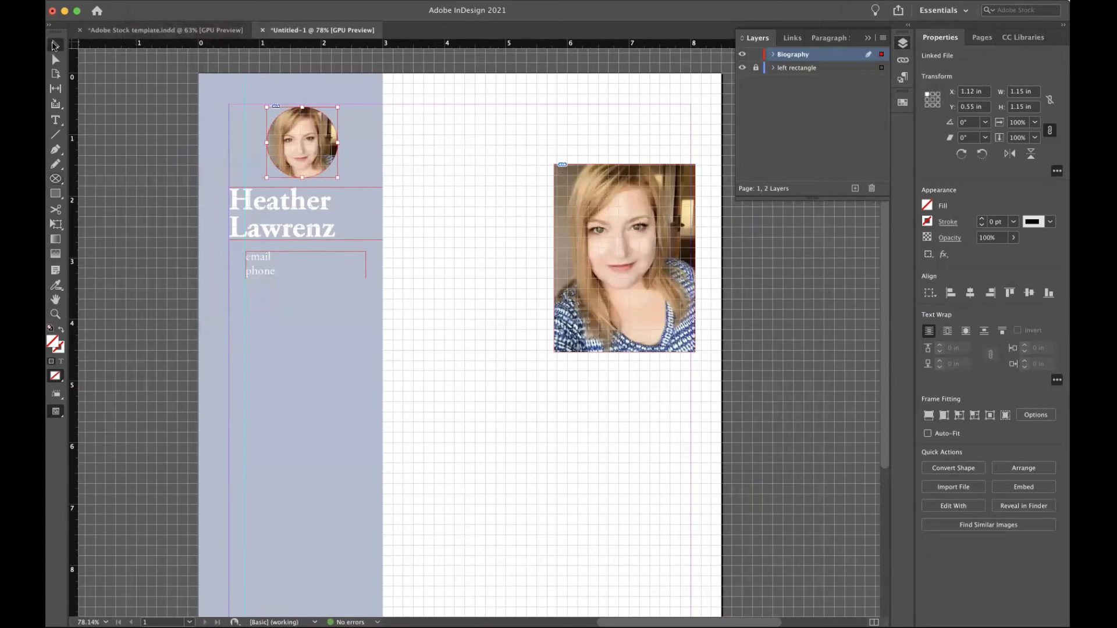
pyautogui.click(149, 100)
pyautogui.click(303, 145)
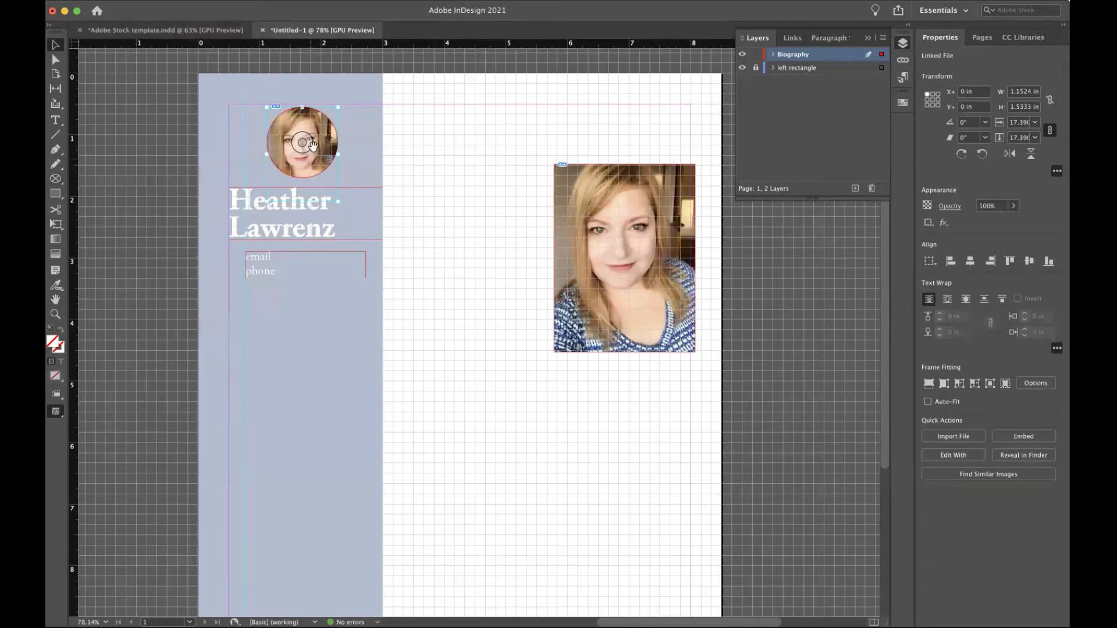
pyautogui.moveTo(307, 142)
pyautogui.mouseDown()
pyautogui.moveTo(310, 154)
pyautogui.moveTo(301, 137)
pyautogui.moveTo(298, 146)
pyautogui.mouseUp()
pyautogui.click(391, 82)
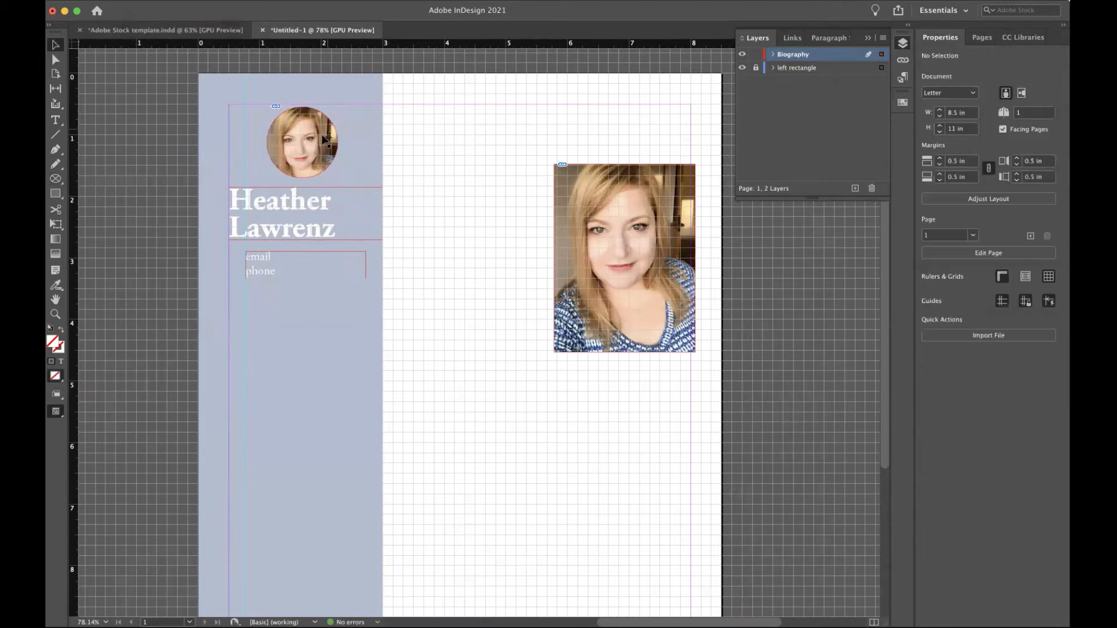
pyautogui.click(324, 140)
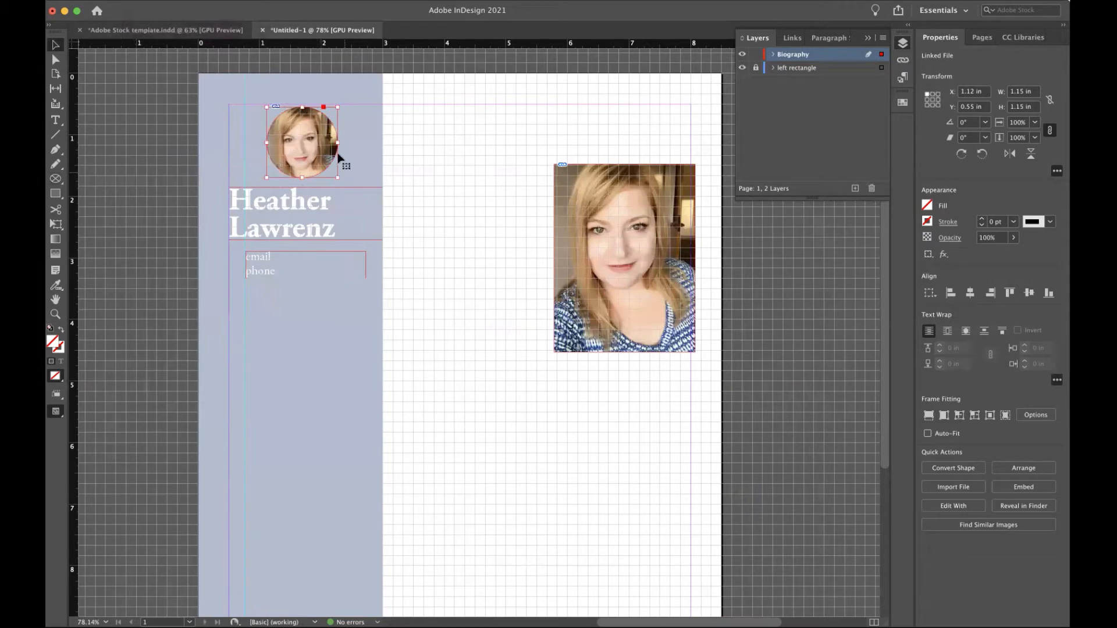
# Delete the large rectangular photo and select the circle photo frame.
pyautogui.click(611, 234)
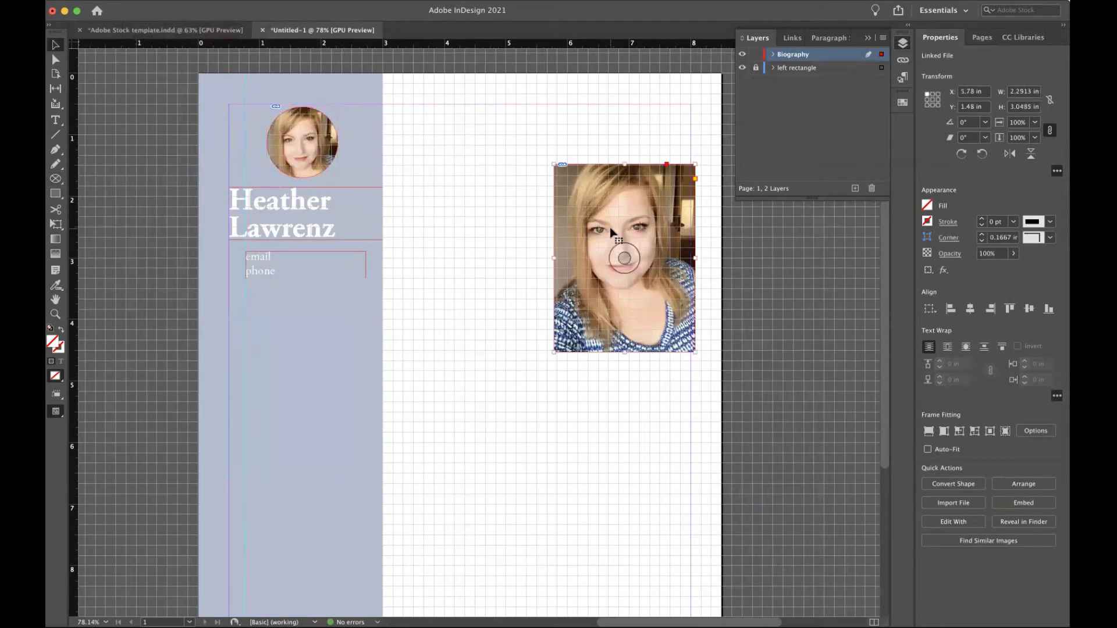
pyautogui.press('Delete')
pyautogui.click(337, 141)
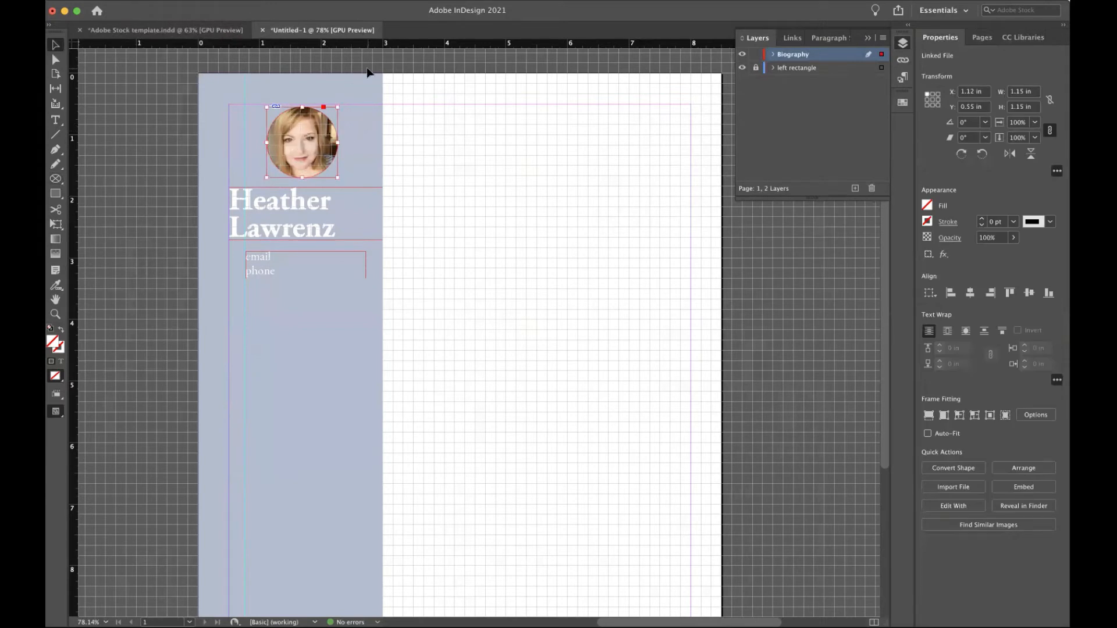
# Centre the circle photo horizontally on the blue left rectangle.
pyautogui.click(774, 68)
pyautogui.click(798, 81)
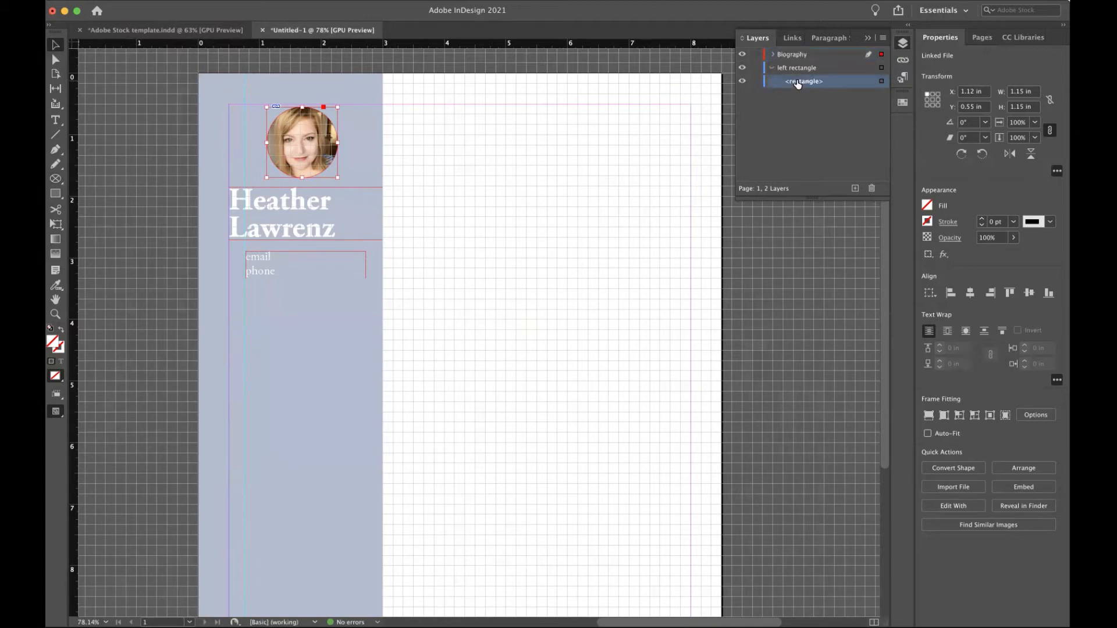
pyautogui.click(277, 101)
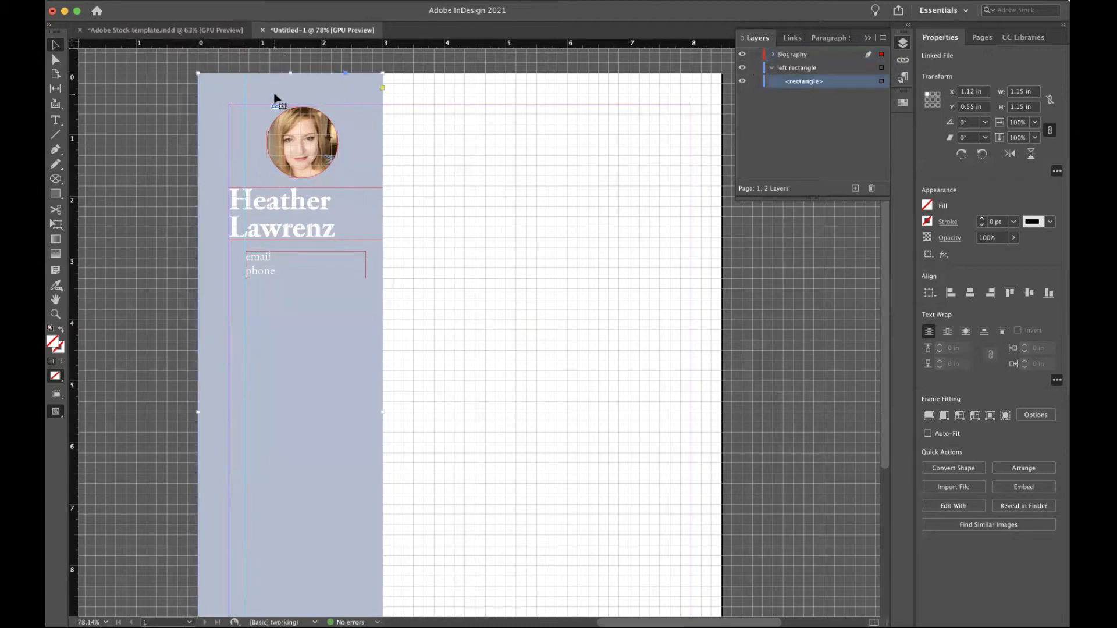
pyautogui.keyDown('shift'); pyautogui.click(301, 133); pyautogui.keyUp('shift')
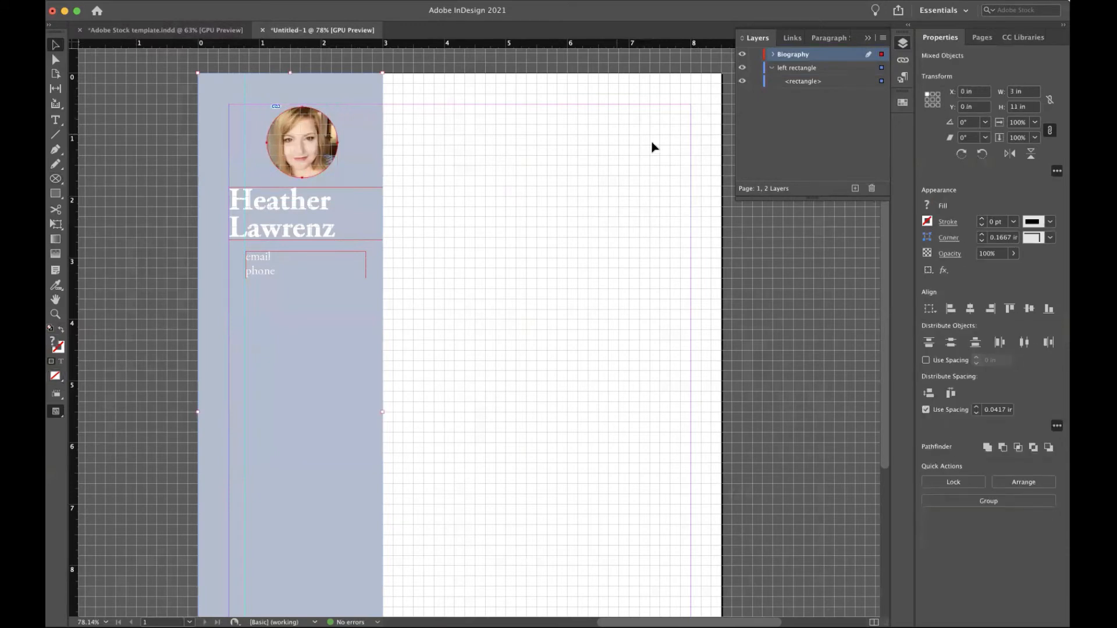
pyautogui.click(969, 309)
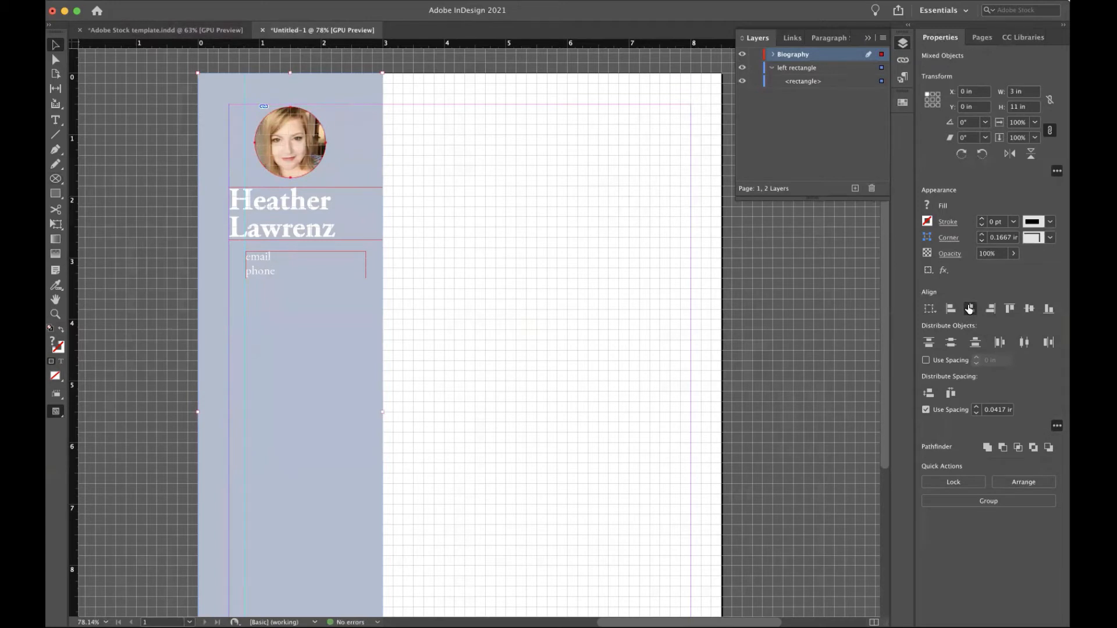
# Move the circle photo left so it lines up with the name's left edge.
pyautogui.click(543, 206)
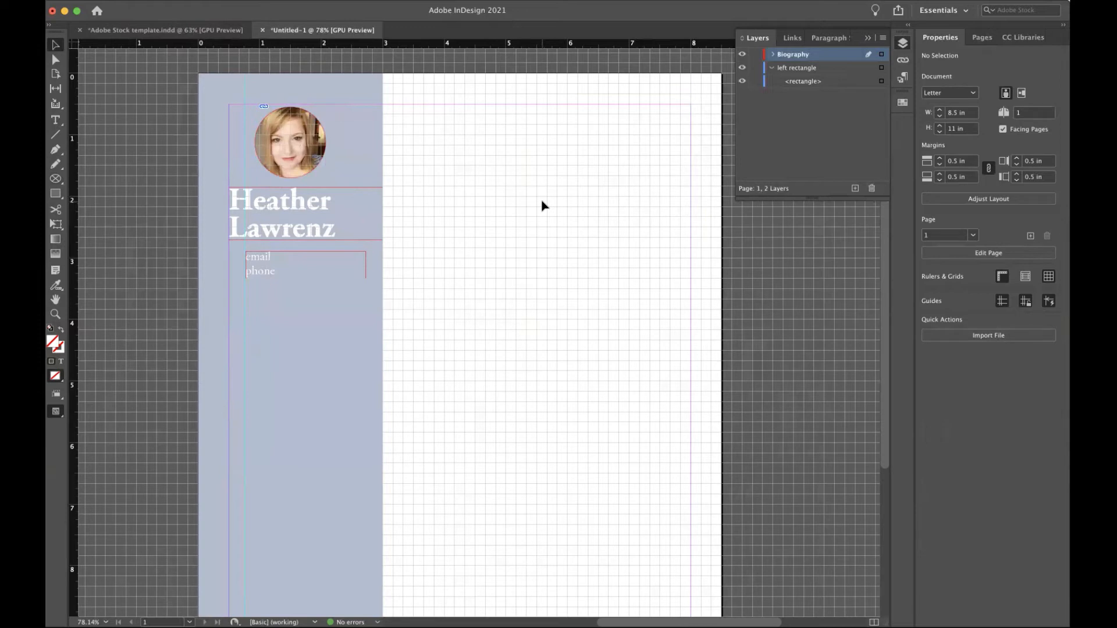
pyautogui.click(317, 141)
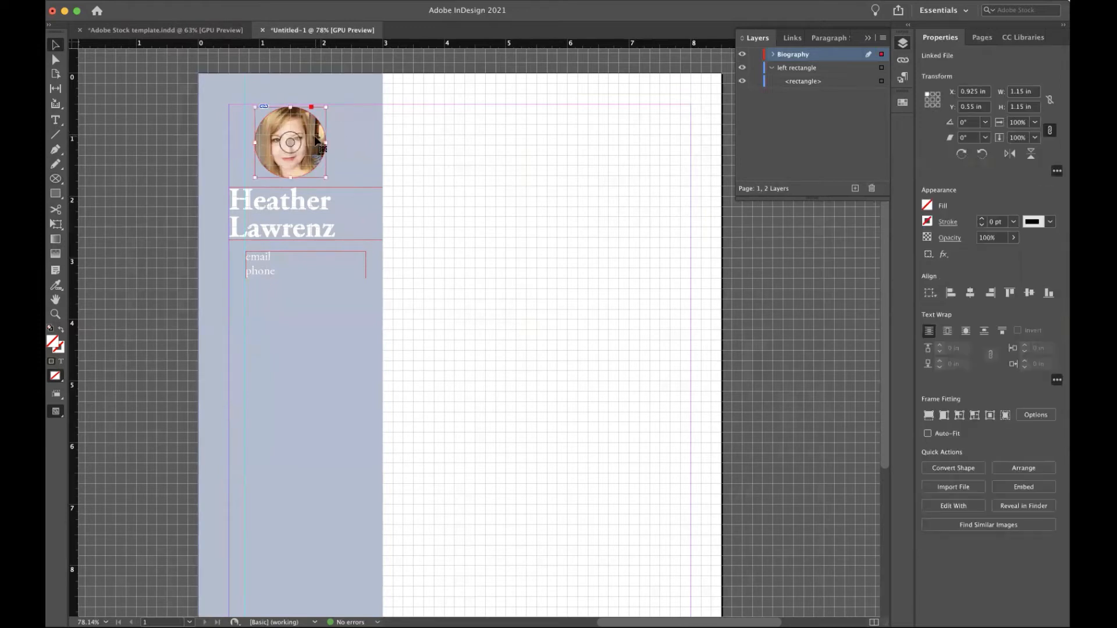
pyautogui.moveTo(318, 142); pyautogui.dragTo(293, 147)
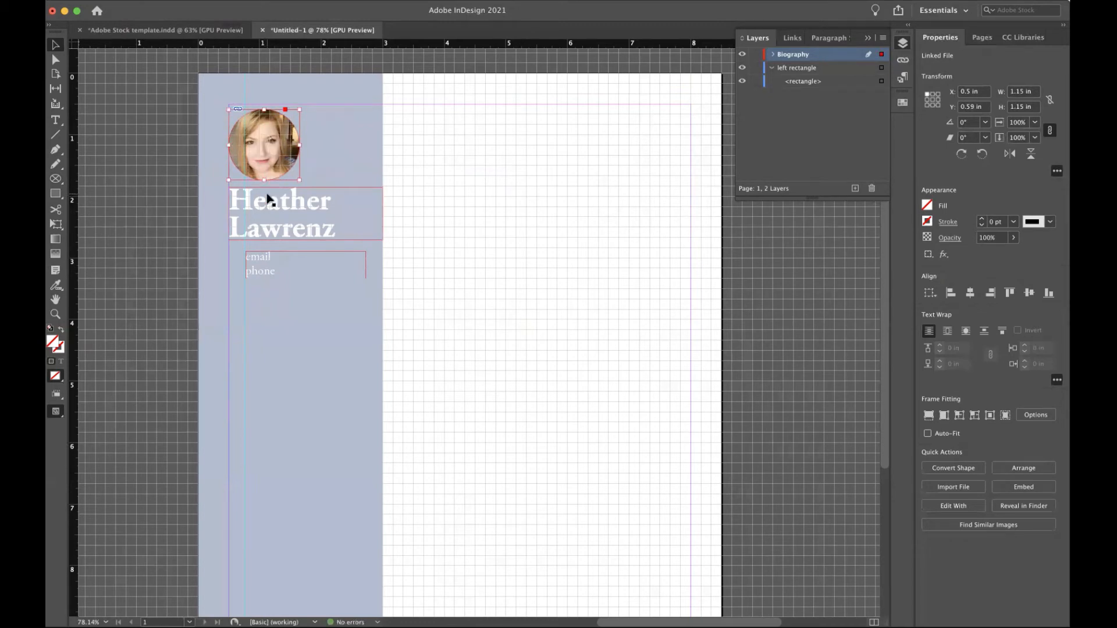
# Draw a 0.625 × 0.5 in rectangle at the tinted column's bottom-right corner.
pyautogui.scroll(-3, 277, 285)
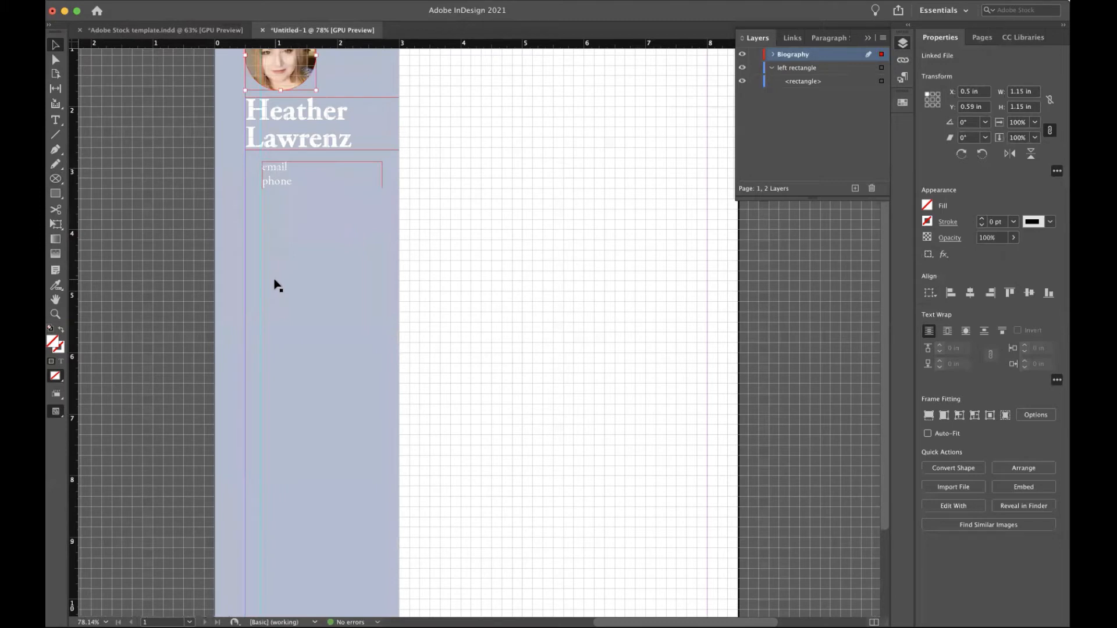
pyautogui.scroll(-5, 277, 285)
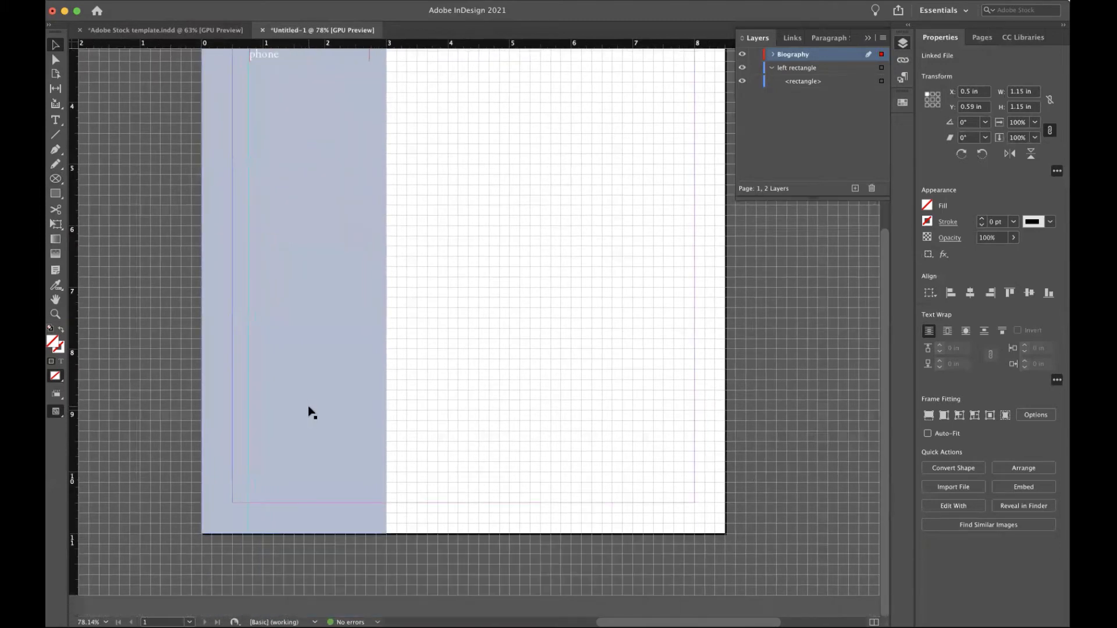
pyautogui.click(308, 410)
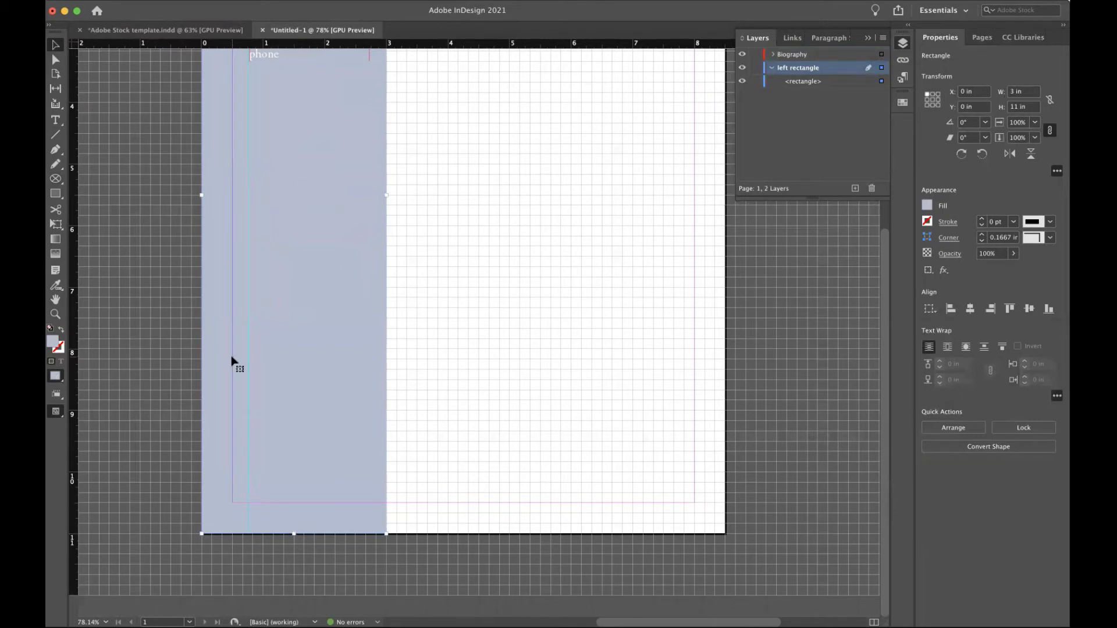
pyautogui.click(56, 195)
pyautogui.moveTo(348, 504); pyautogui.dragTo(386, 534)
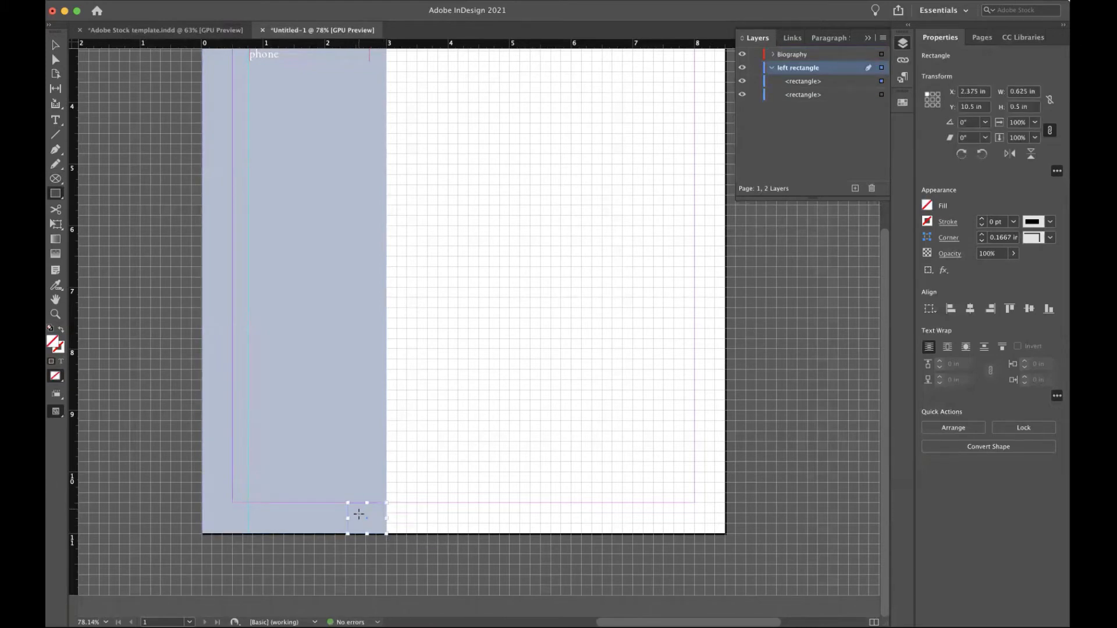
# Fill the small corner rectangle with Paper white.
pyautogui.click(926, 205)
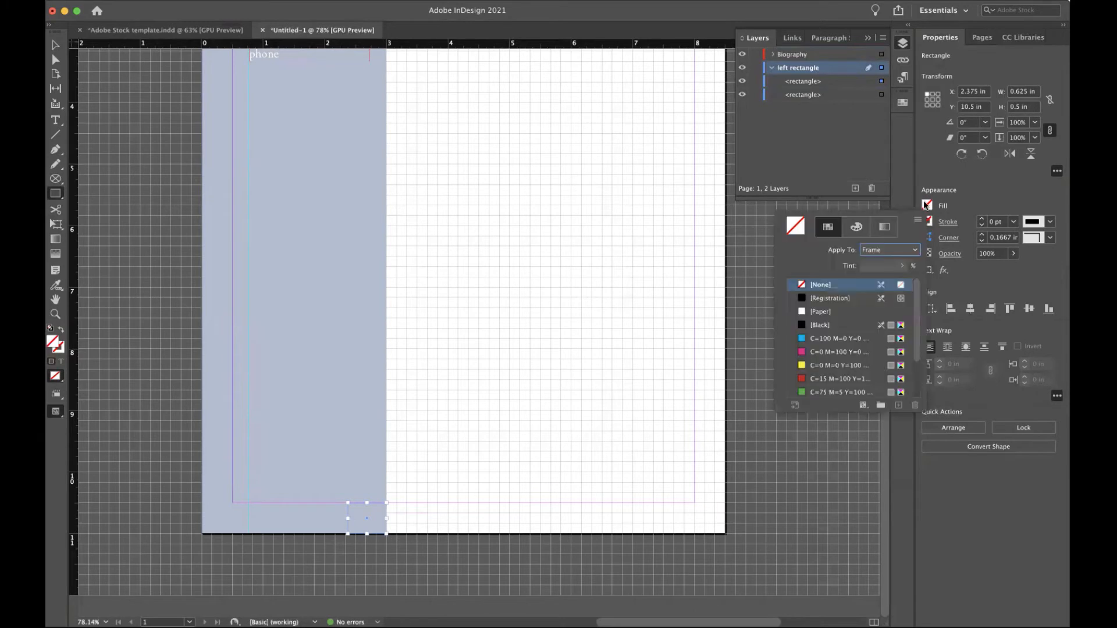
pyautogui.click(815, 312)
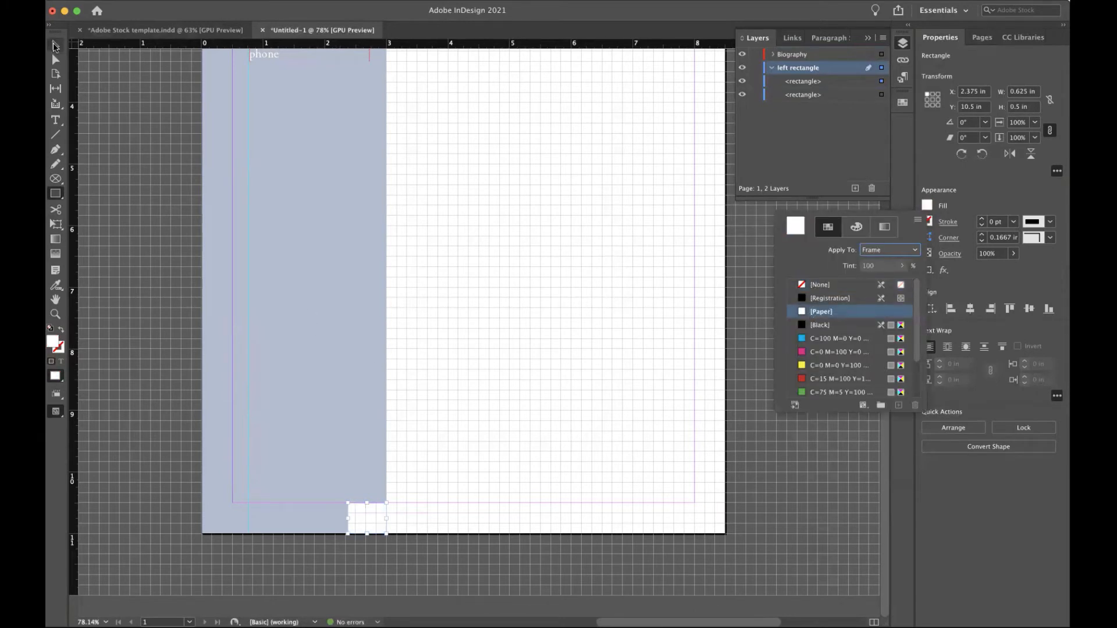
pyautogui.click(260, 150)
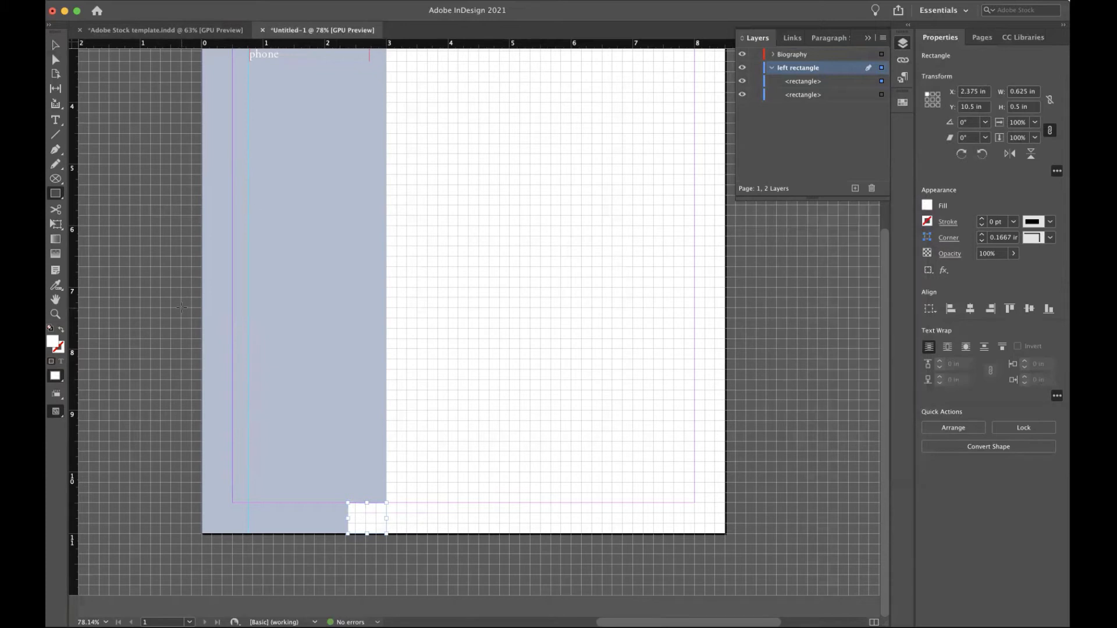
pyautogui.press('p')
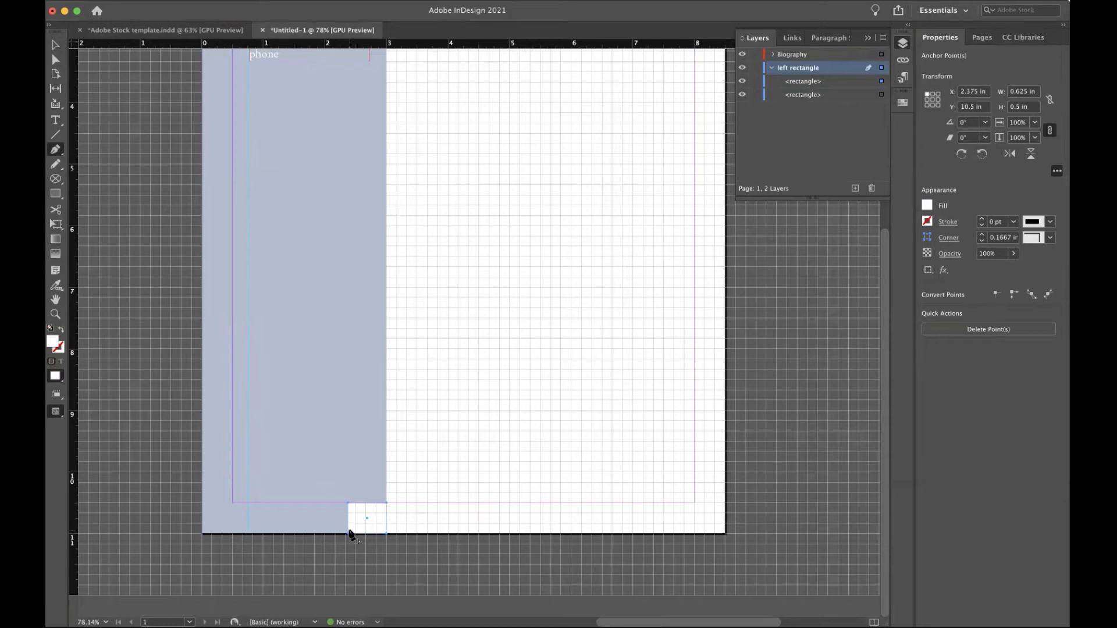
# Draw a three-point triangle across the corner notch with the Pen tool.
pyautogui.click(349, 531)
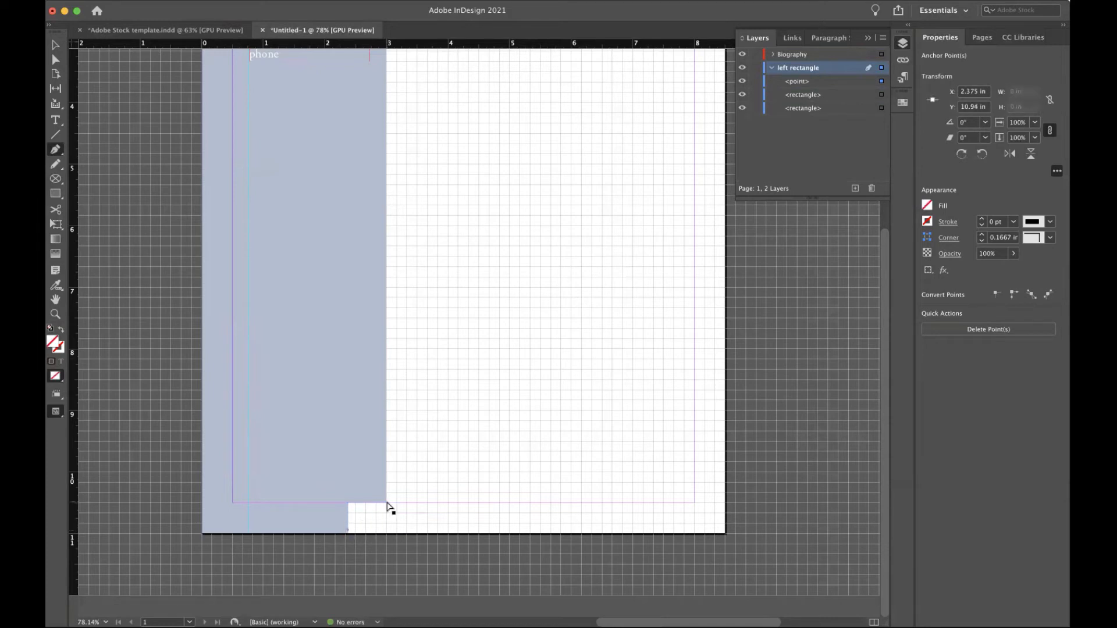
pyautogui.press('super+z')
pyautogui.hscroll(1, 388, 507)
pyautogui.scroll(4, 390, 508)
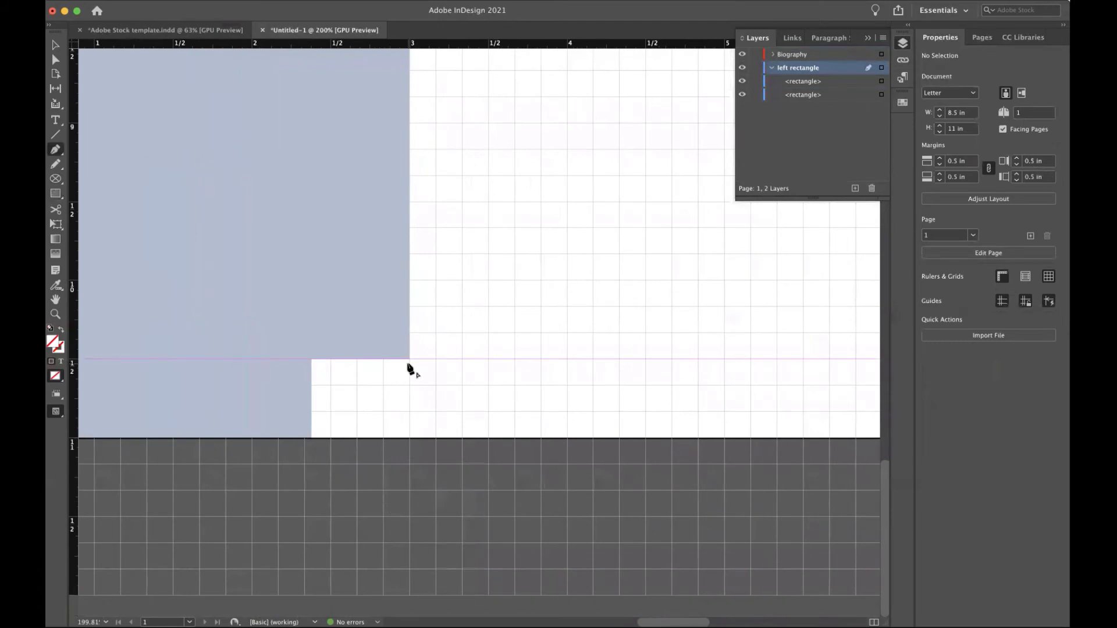
pyautogui.click(409, 438)
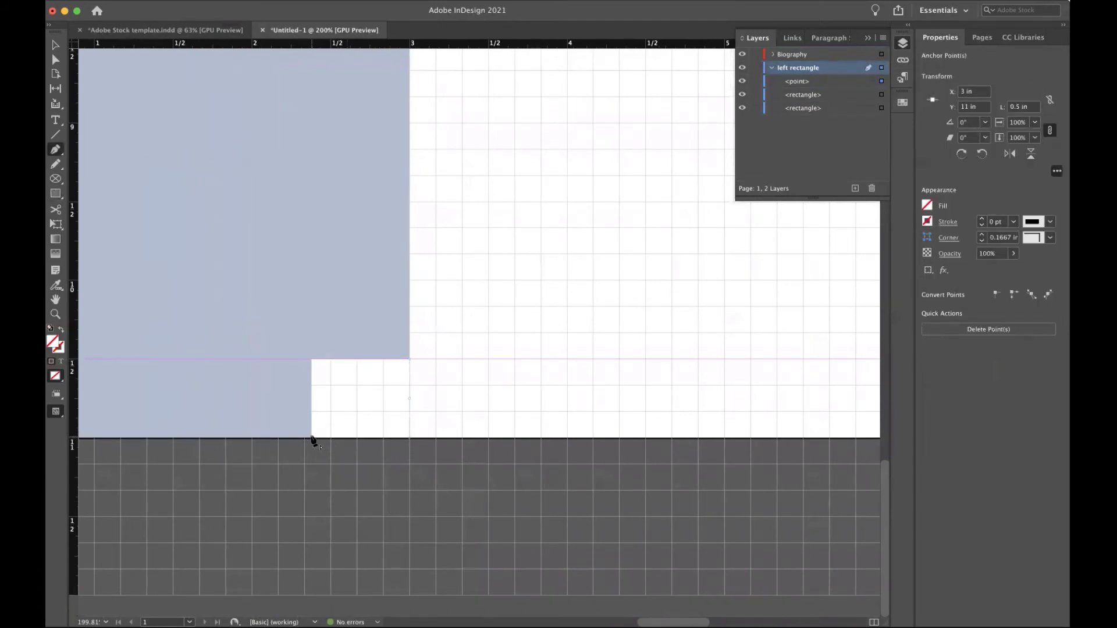
pyautogui.click(312, 438)
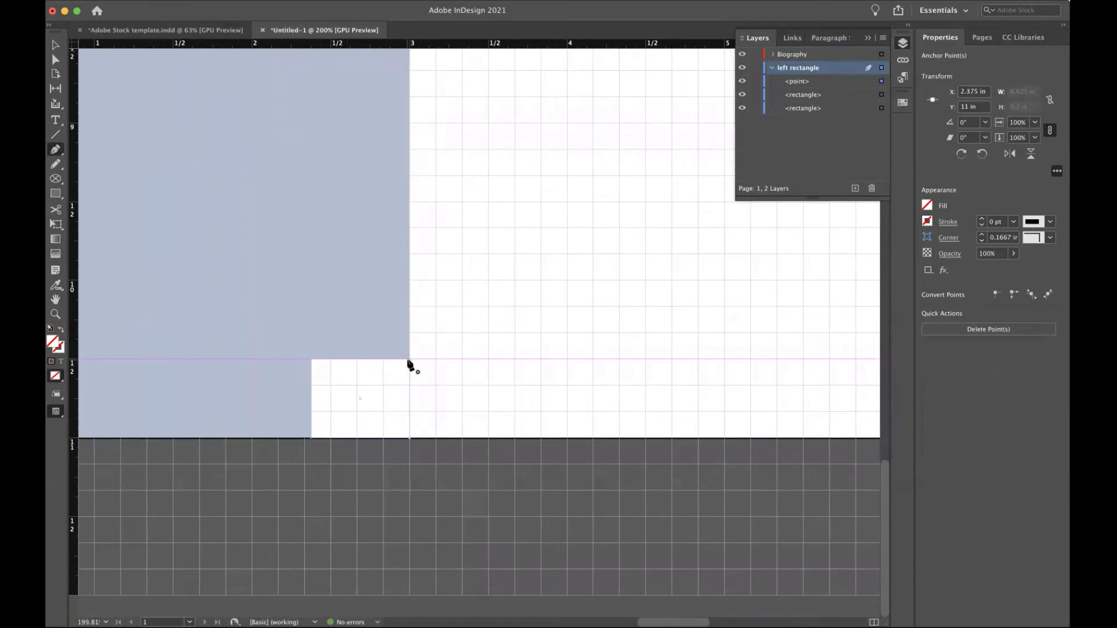
pyautogui.click(410, 359)
# Fill the triangle with the Fog swatch instead of black.
pyautogui.click(927, 205)
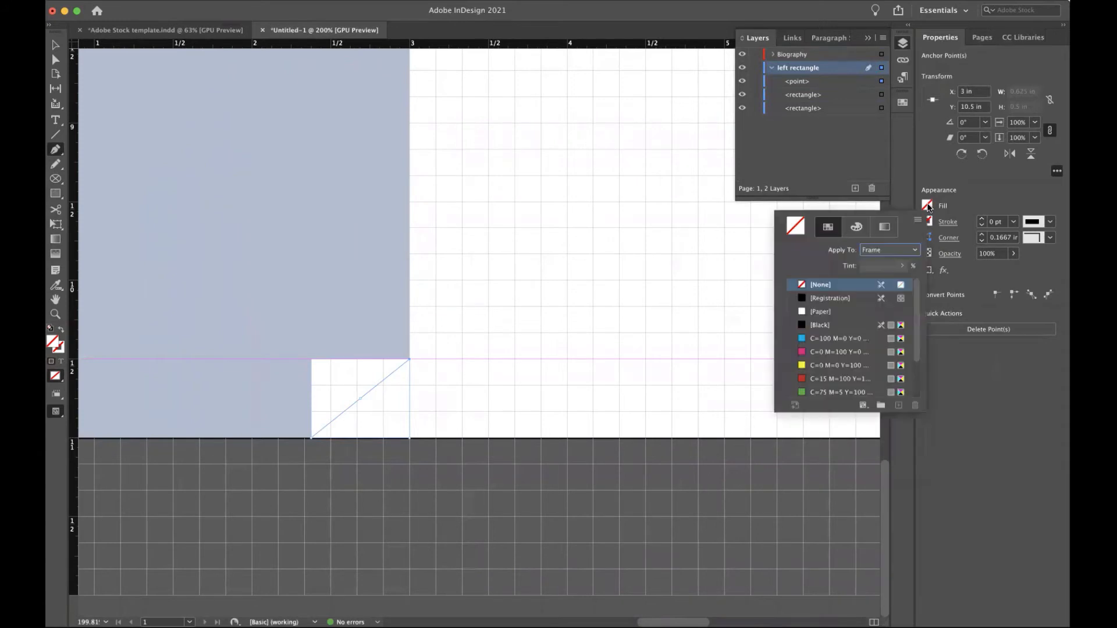
pyautogui.click(810, 324)
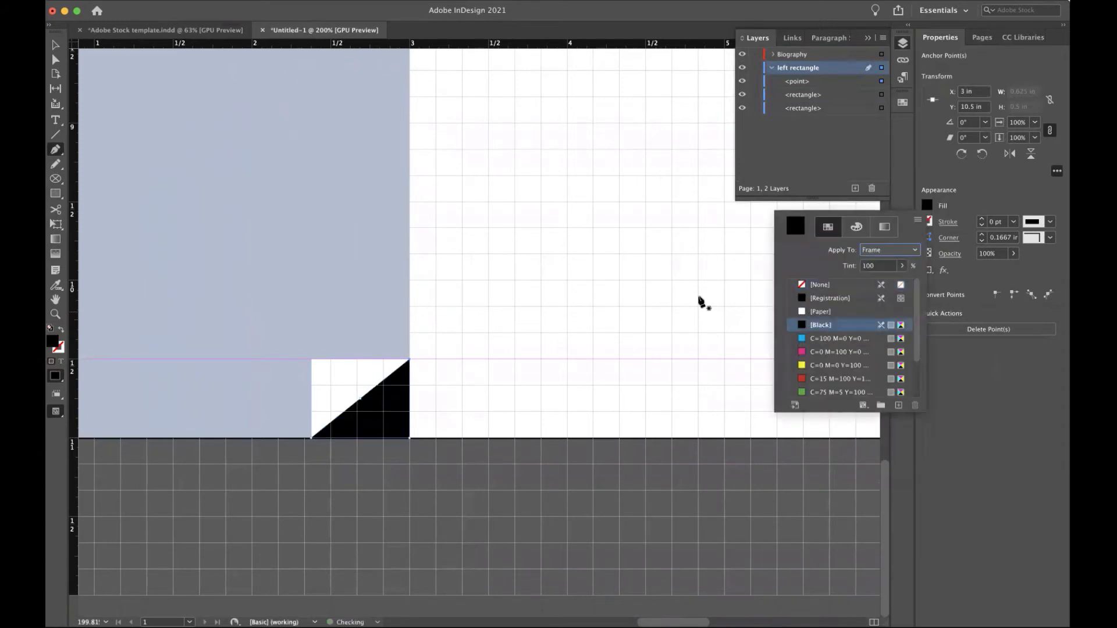
pyautogui.click(54, 46)
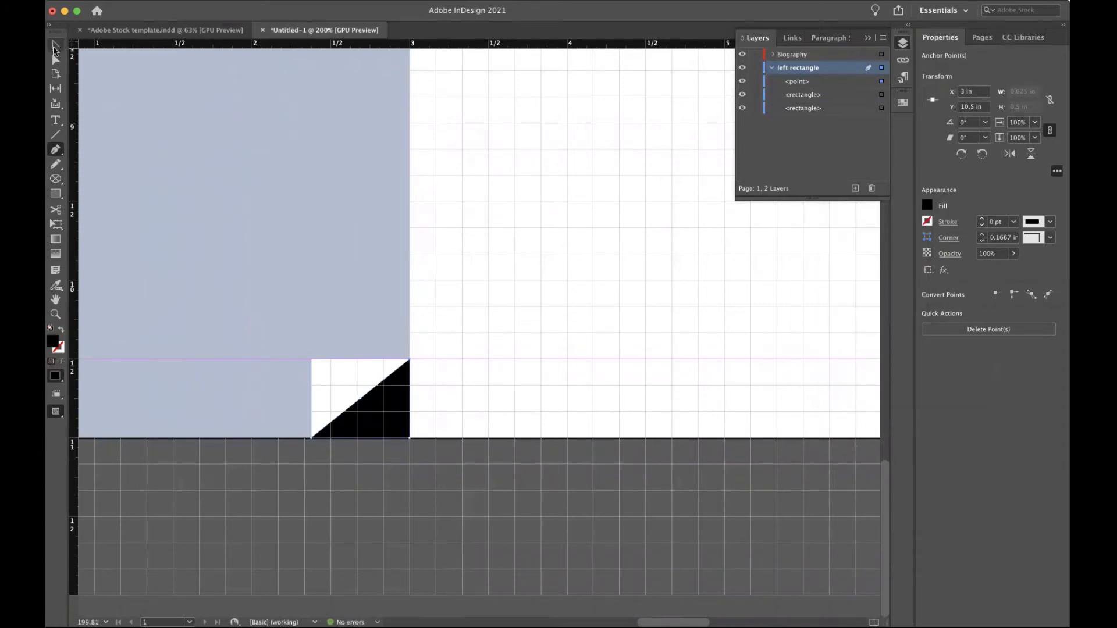
pyautogui.click(927, 206)
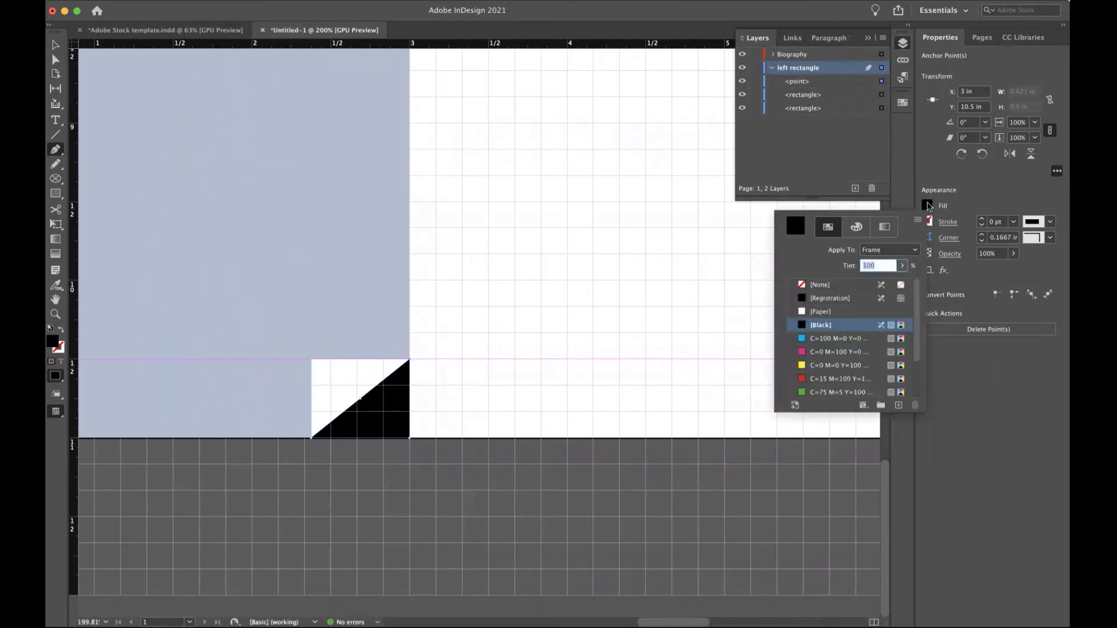
pyautogui.click(817, 379)
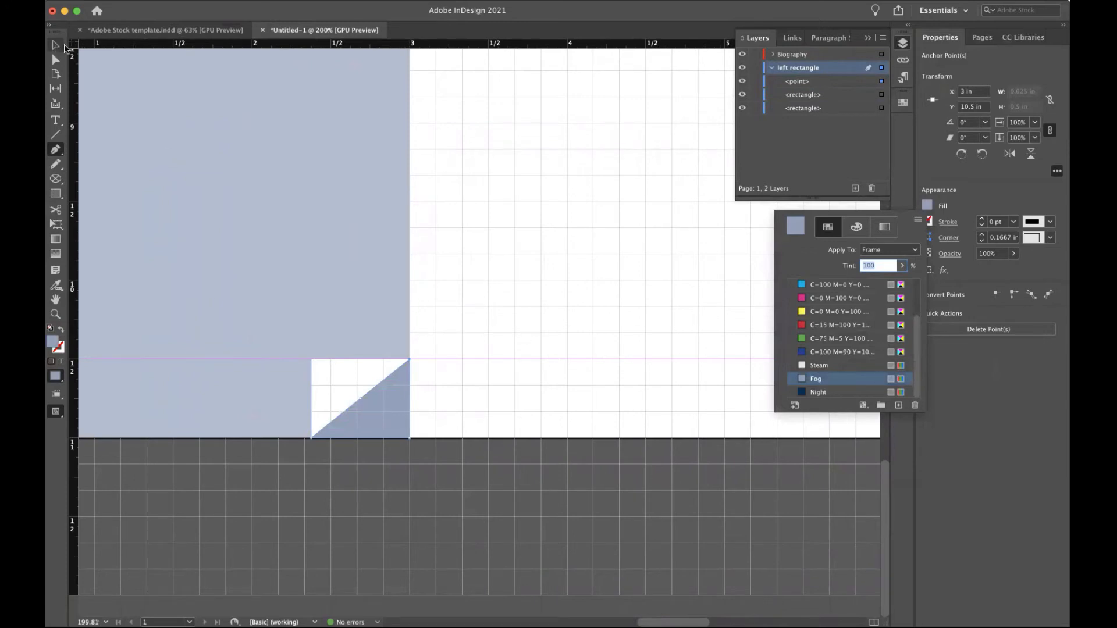
pyautogui.scroll(-5, 386, 215)
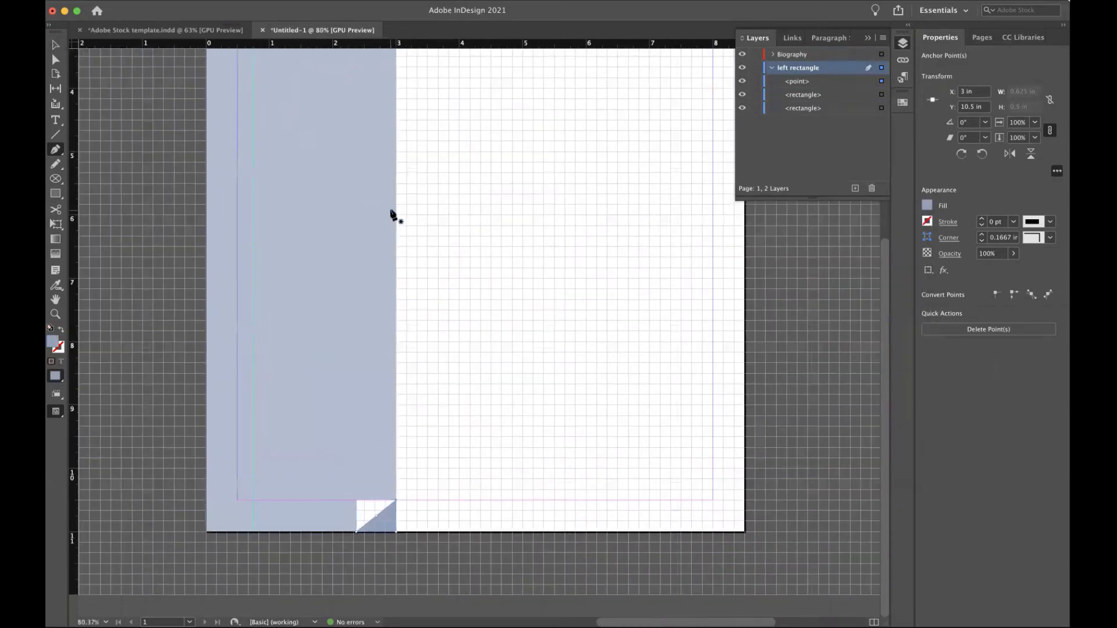
pyautogui.scroll(-2, 391, 215)
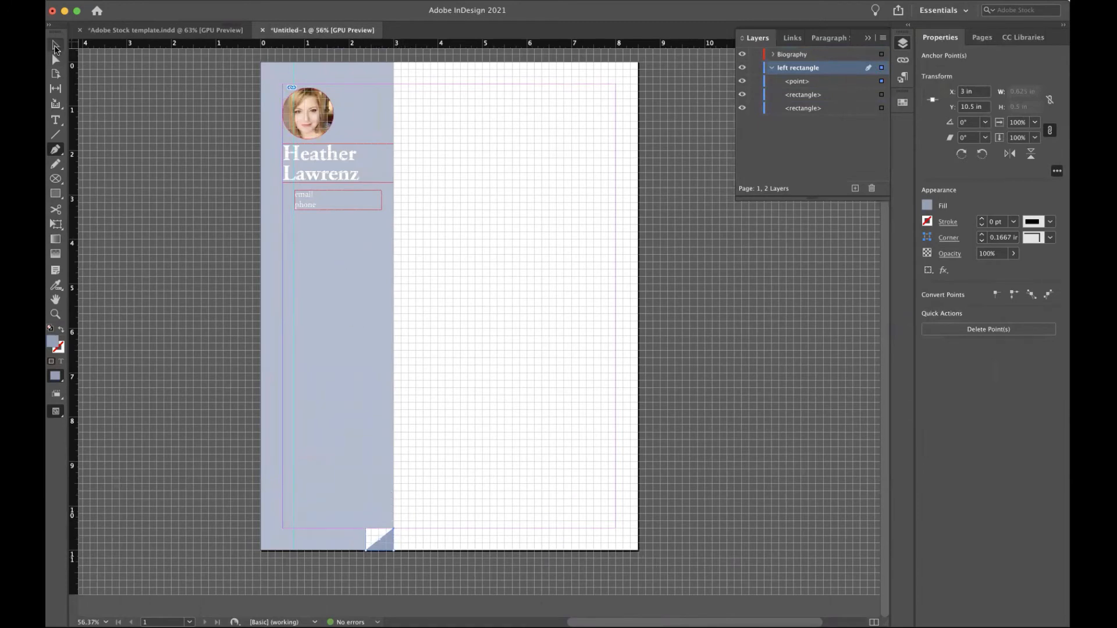
# Lock the left rectangle layer, make Biography active, switch to Preview mode, and select the headshot.
pyautogui.click(56, 47)
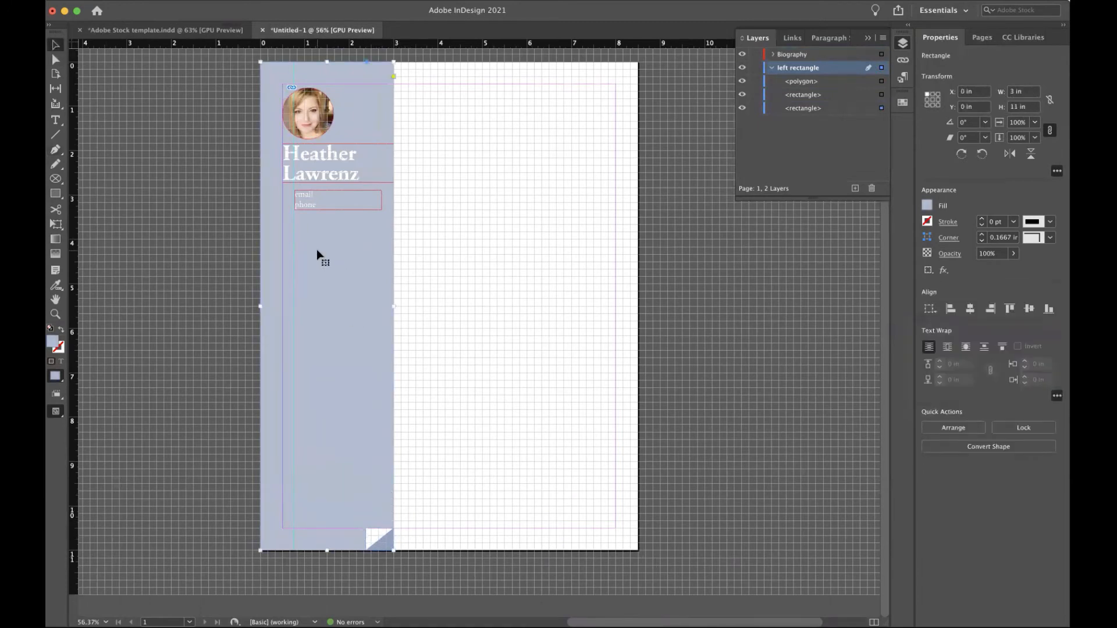
pyautogui.click(754, 67)
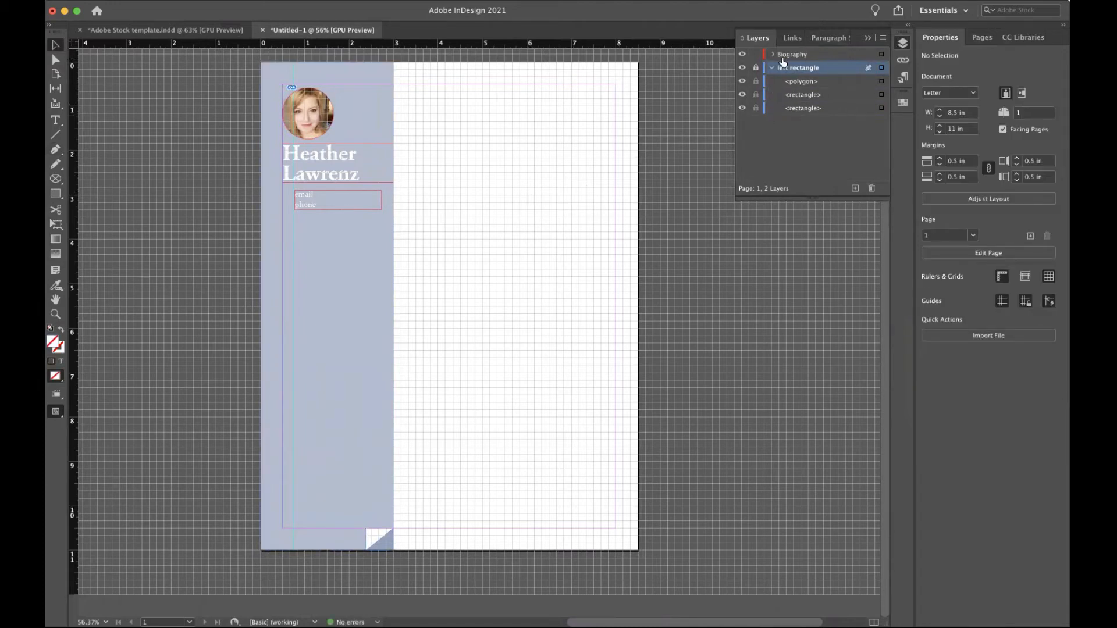
pyautogui.click(785, 54)
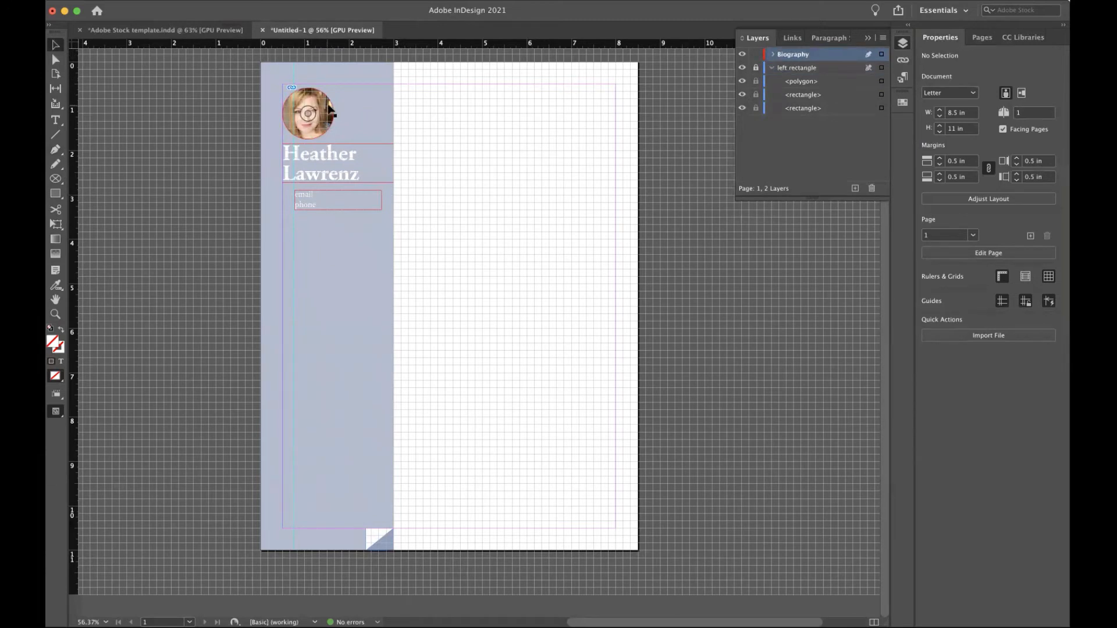
pyautogui.click(329, 110)
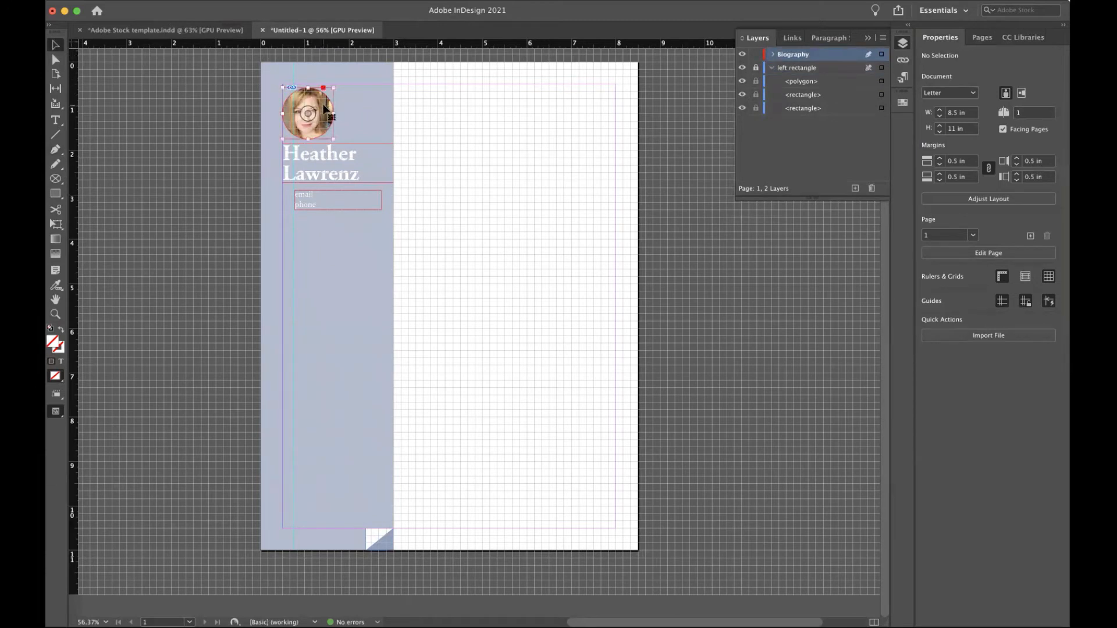
pyautogui.click(464, 140)
pyautogui.press('w')
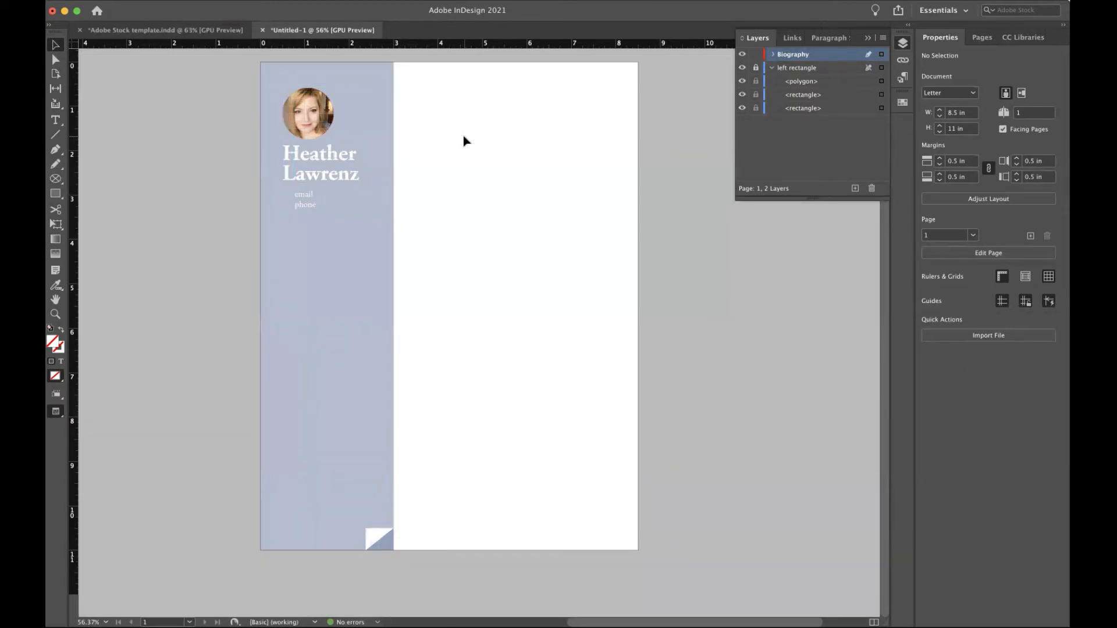
pyautogui.click(331, 115)
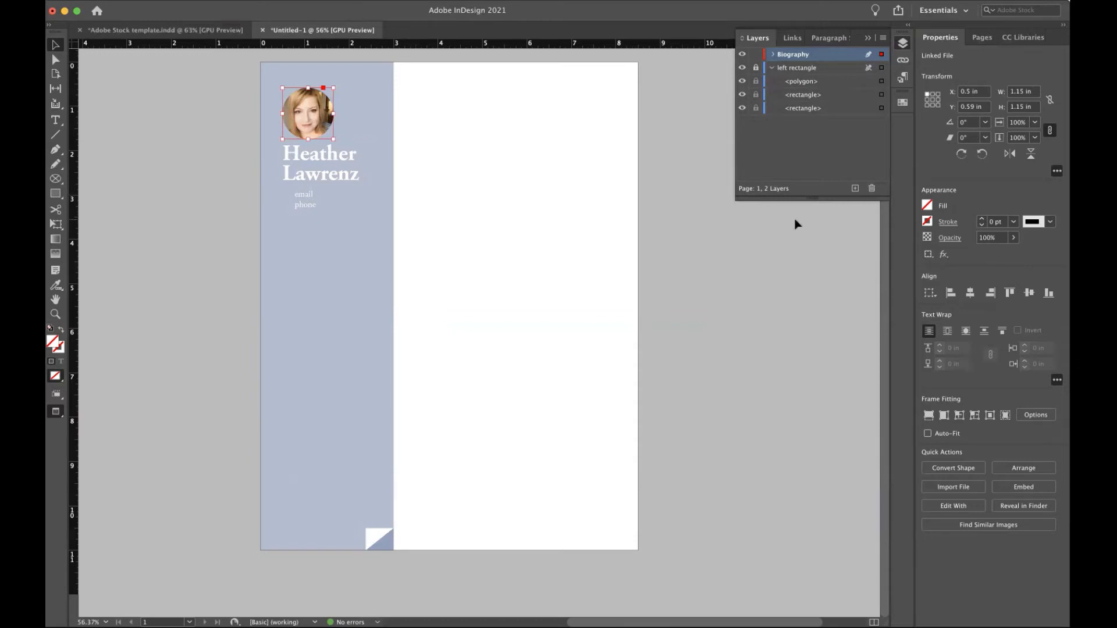
# Add a drop shadow to the headshot with live preview and about 75% opacity.
pyautogui.click(944, 256)
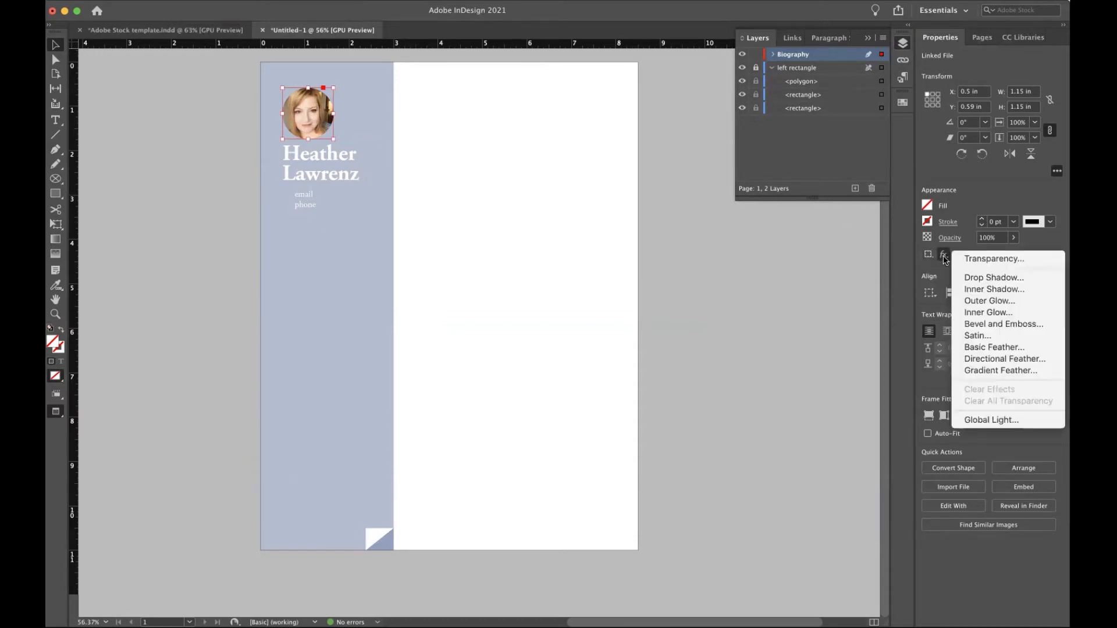
pyautogui.click(977, 279)
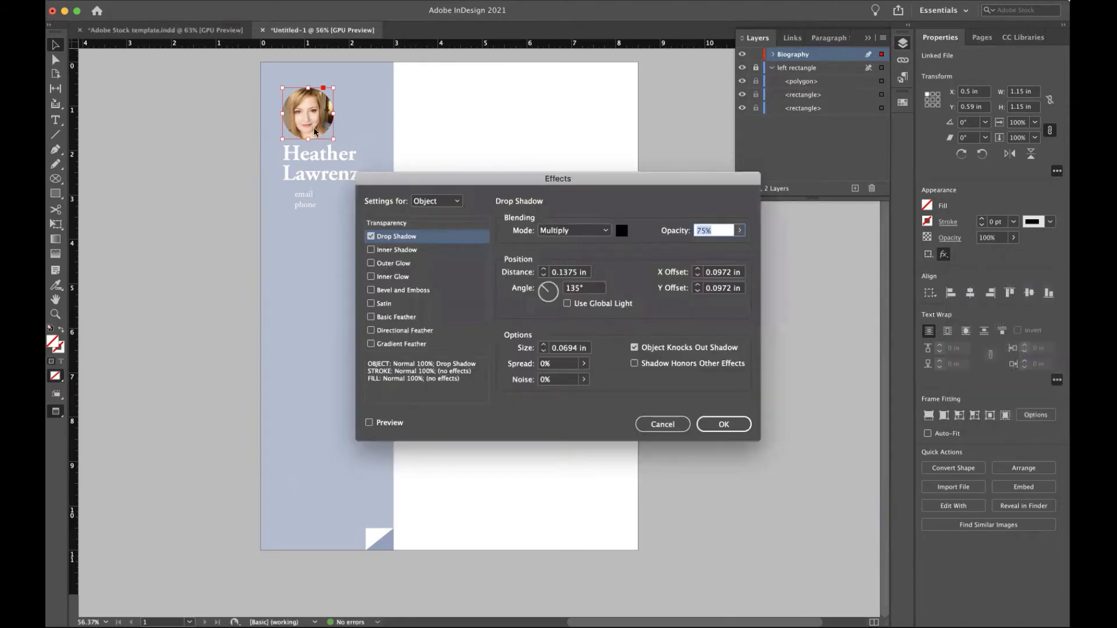
pyautogui.click(369, 423)
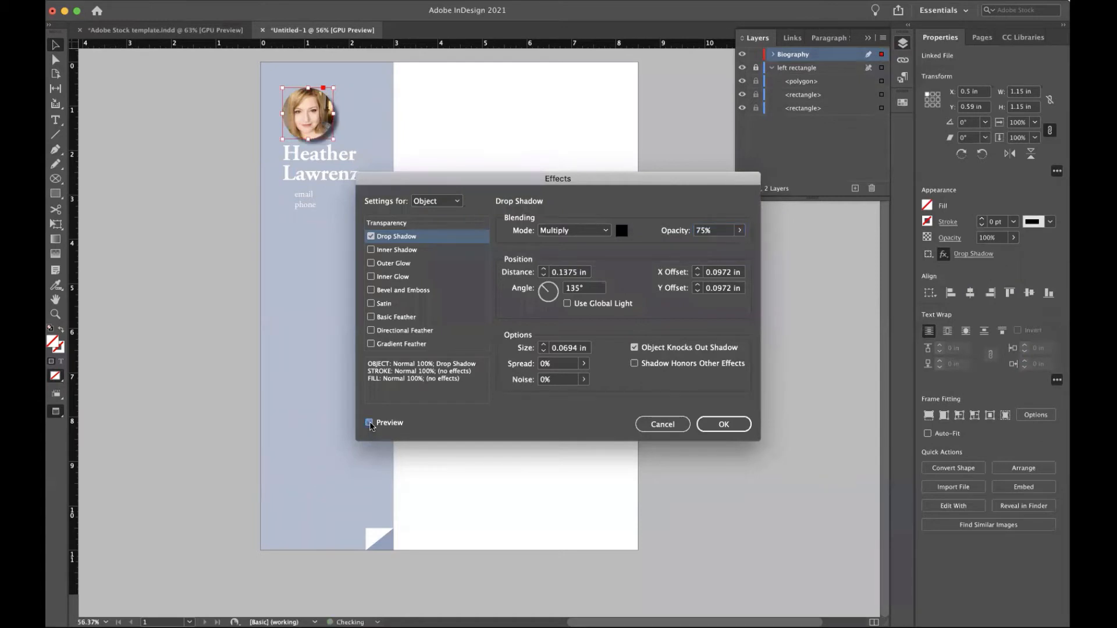
pyautogui.click(740, 231)
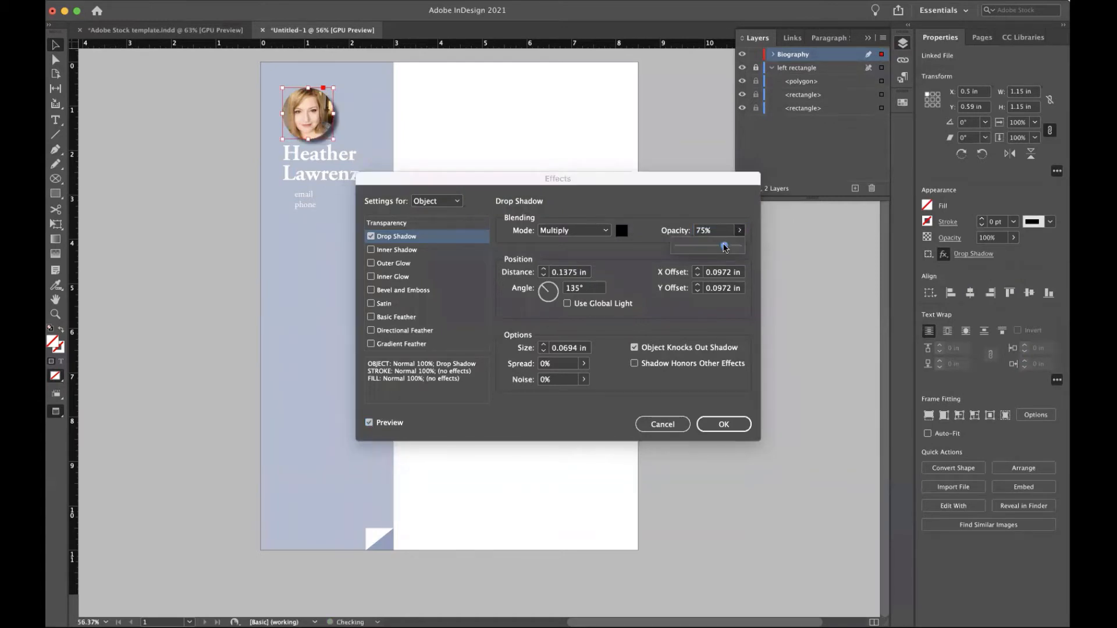
pyautogui.moveTo(724, 247); pyautogui.dragTo(726, 246)
pyautogui.click(543, 351)
# Set shadow size 0.0625 in, angle 143° and distance 0.0625 in, then apply it.
pyautogui.click(544, 351)
pyautogui.click(544, 351)
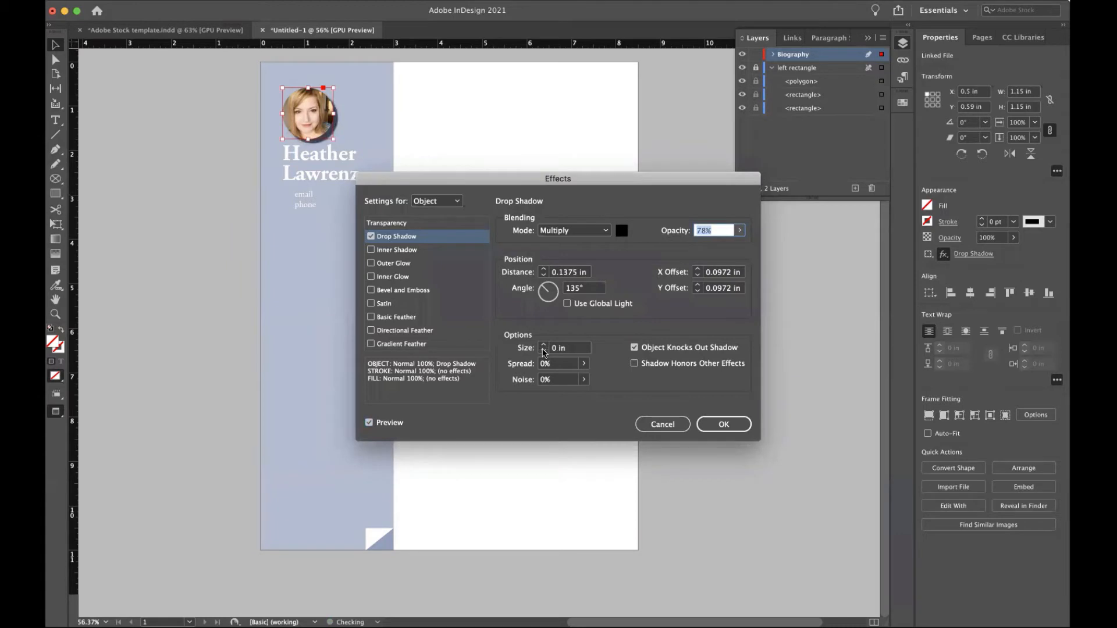
pyautogui.click(544, 350)
pyautogui.click(544, 347)
pyautogui.click(544, 347)
pyautogui.click(554, 289)
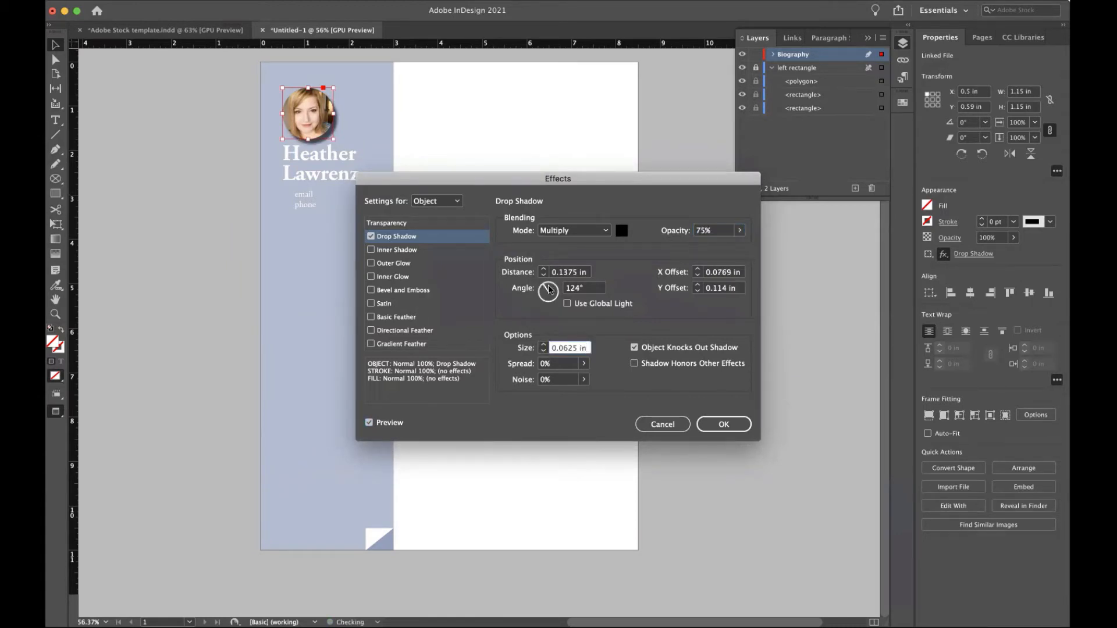
pyautogui.moveTo(554, 289); pyautogui.dragTo(542, 290)
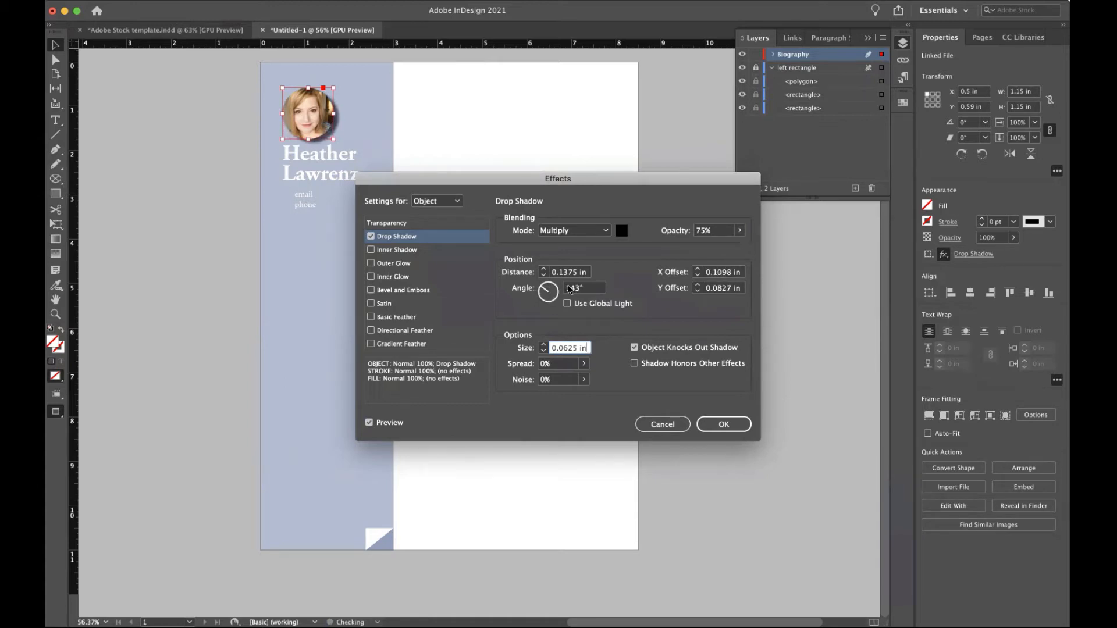
pyautogui.click(544, 277)
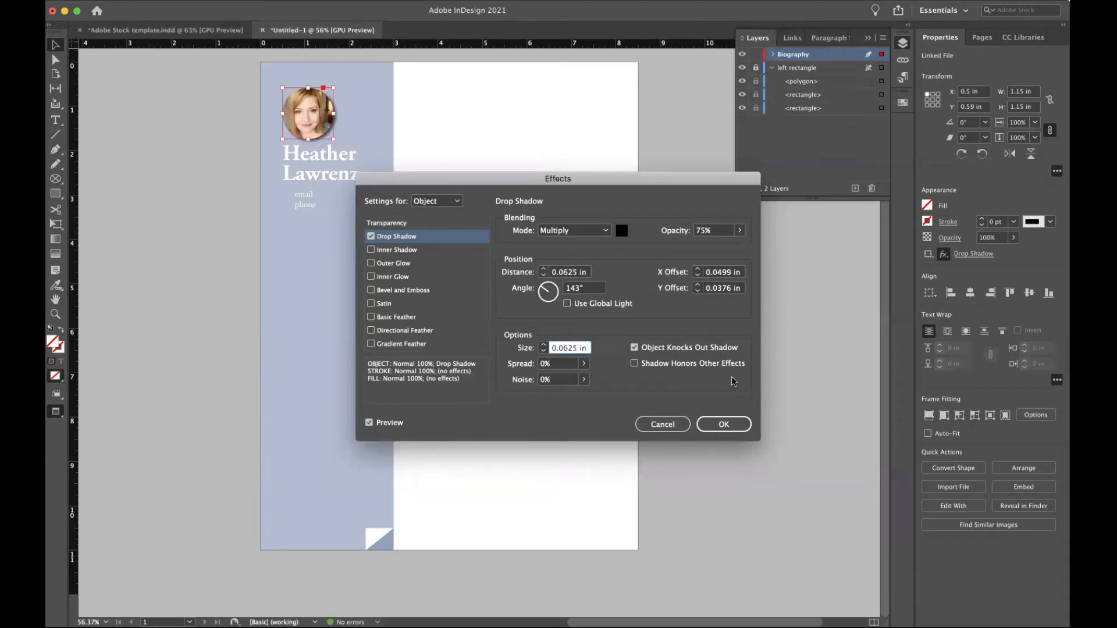
pyautogui.click(721, 427)
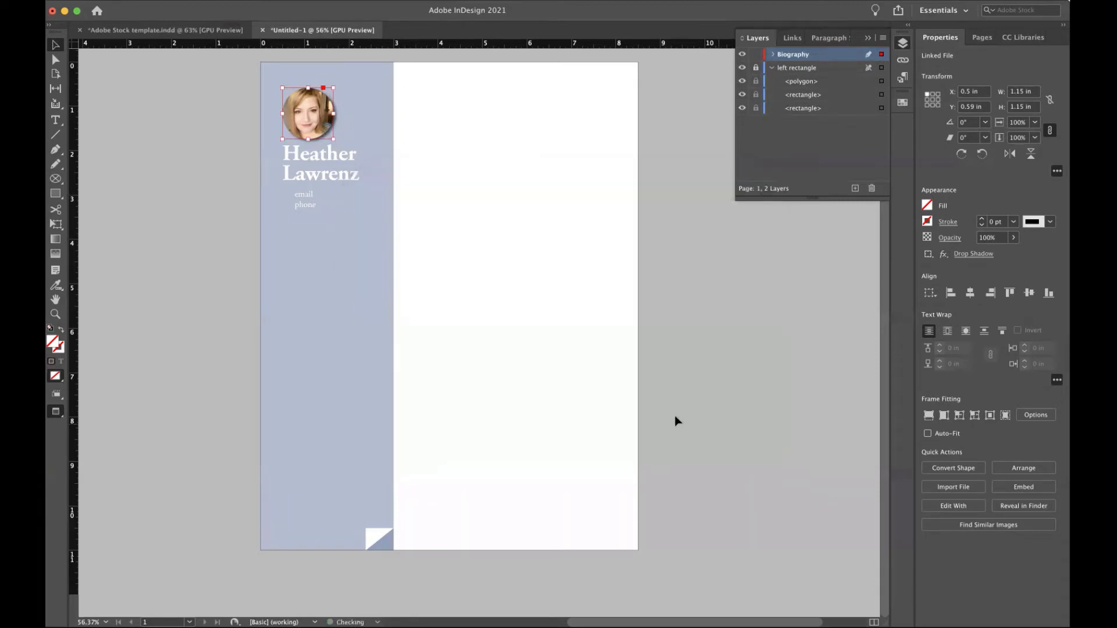
# Create a new top layer named 'Education' and leave Preview mode to show guides and grid.
pyautogui.click(504, 289)
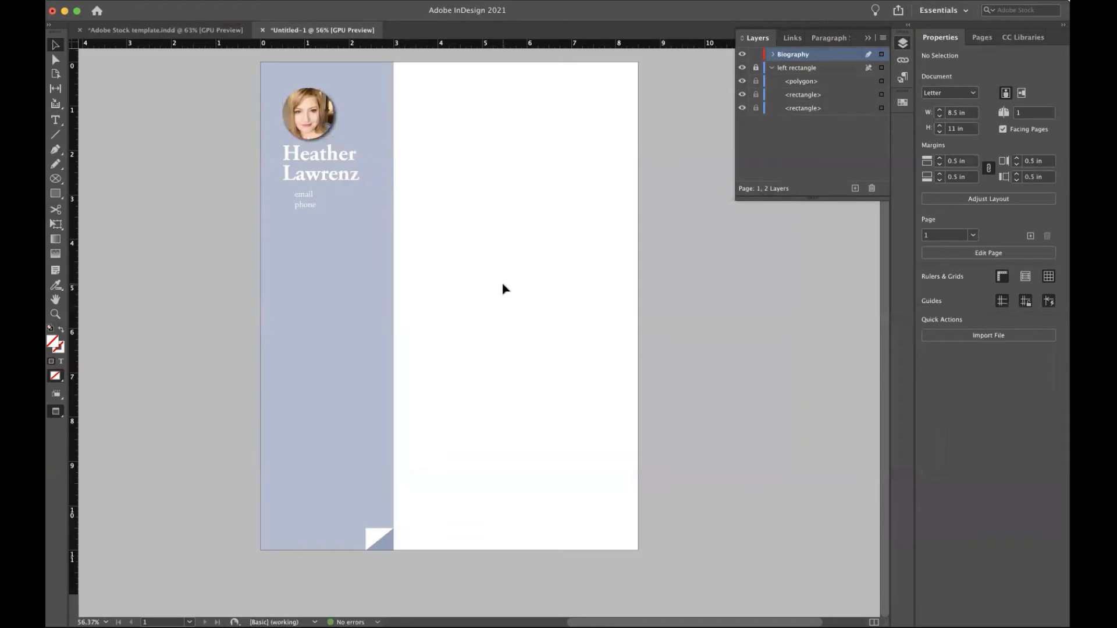
pyautogui.hscroll(1, 503, 289)
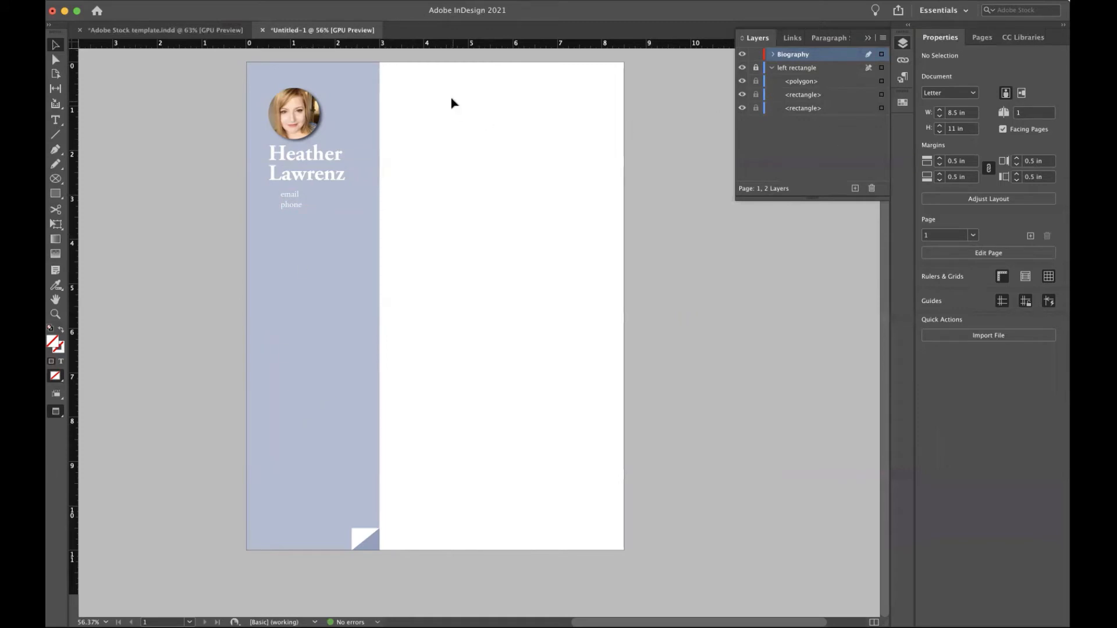
pyautogui.click(855, 190)
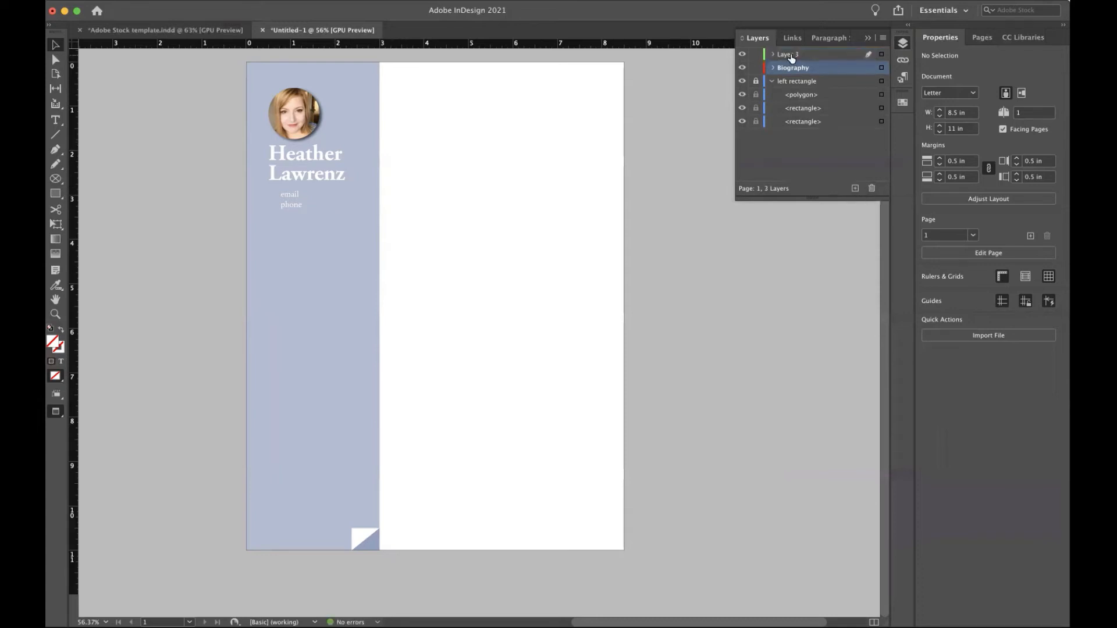
pyautogui.doubleClick(790, 55)
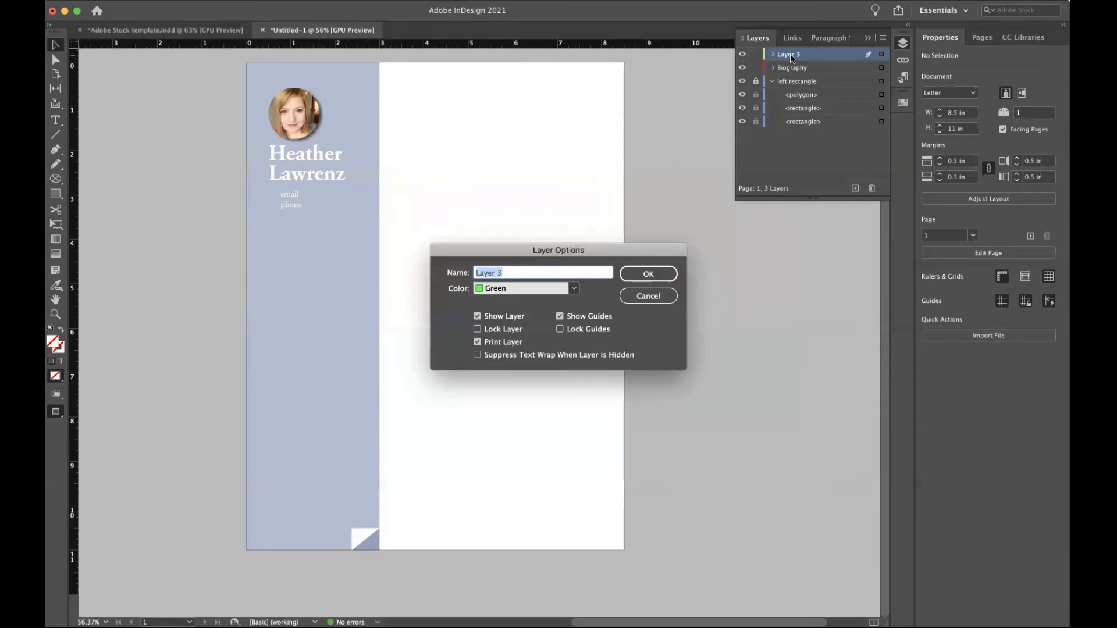
pyautogui.write('Education')
pyautogui.press('Return')
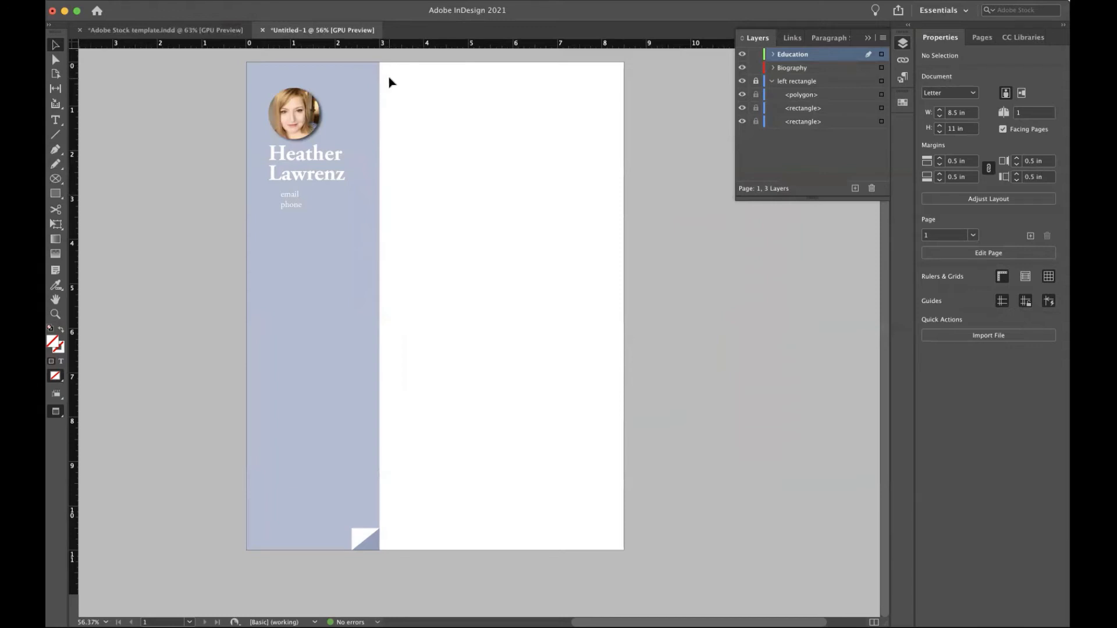
pyautogui.press('w')
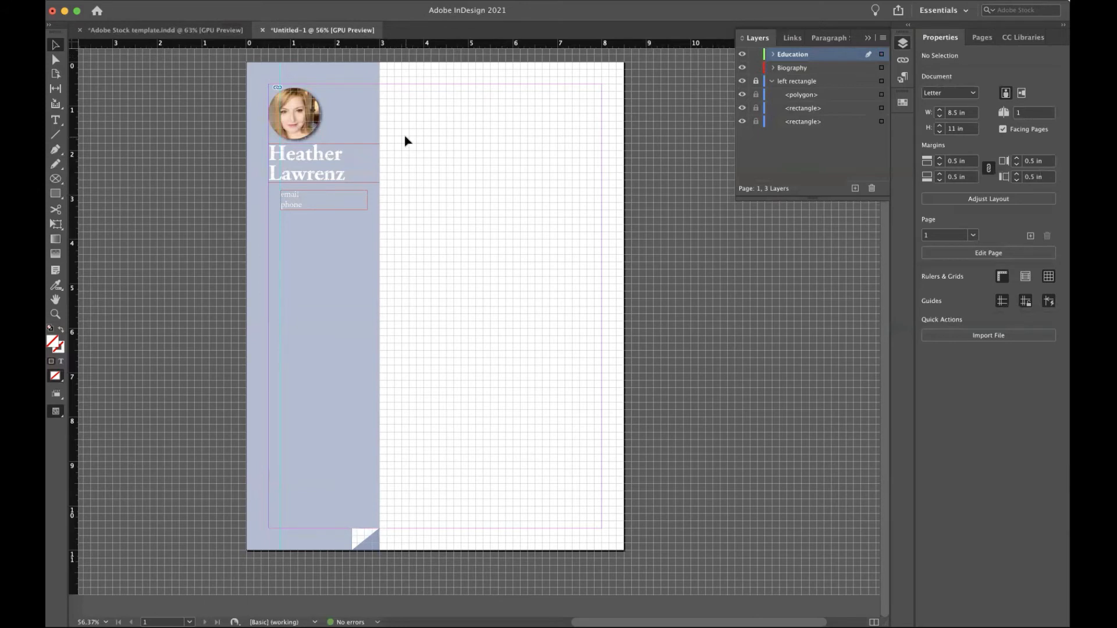
# Draw a 9.5 in vertical line at X 3.32 in beside the tinted column.
pyautogui.hscroll(1, 407, 142)
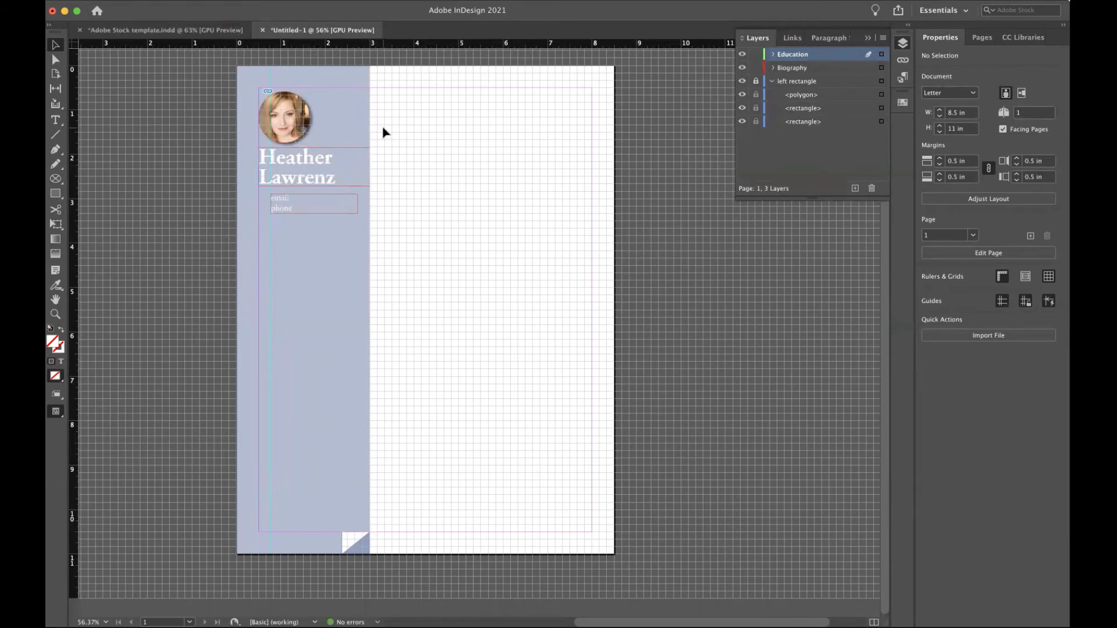
pyautogui.press('\\')
pyautogui.moveTo(385, 96); pyautogui.dragTo(386, 519)
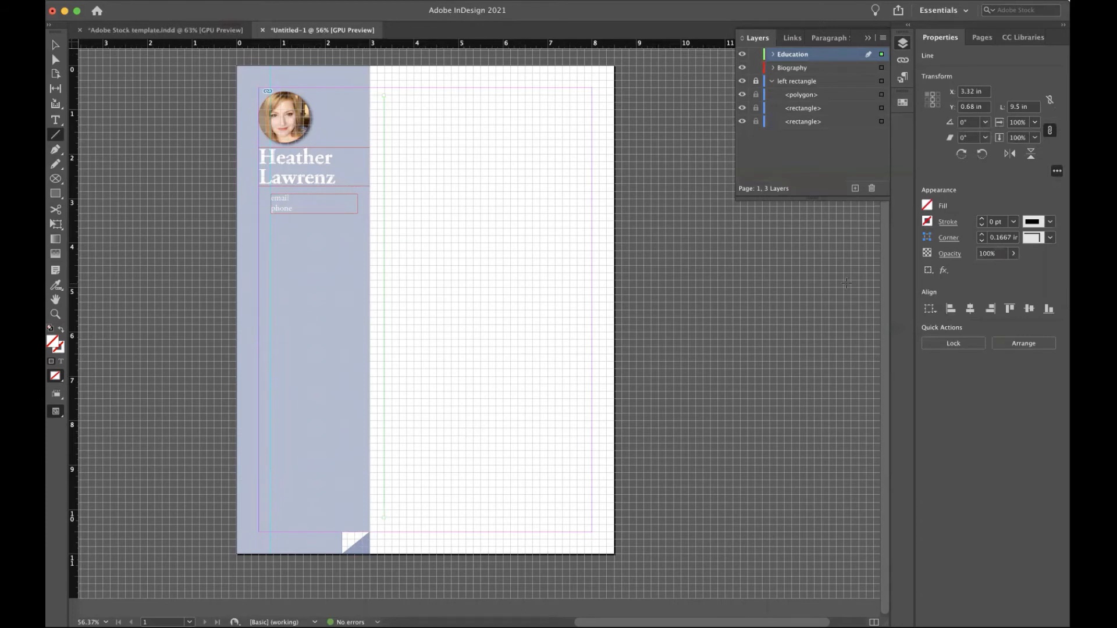
# Give the vertical line a Fog stroke with 0.75 pt weight.
pyautogui.click(926, 221)
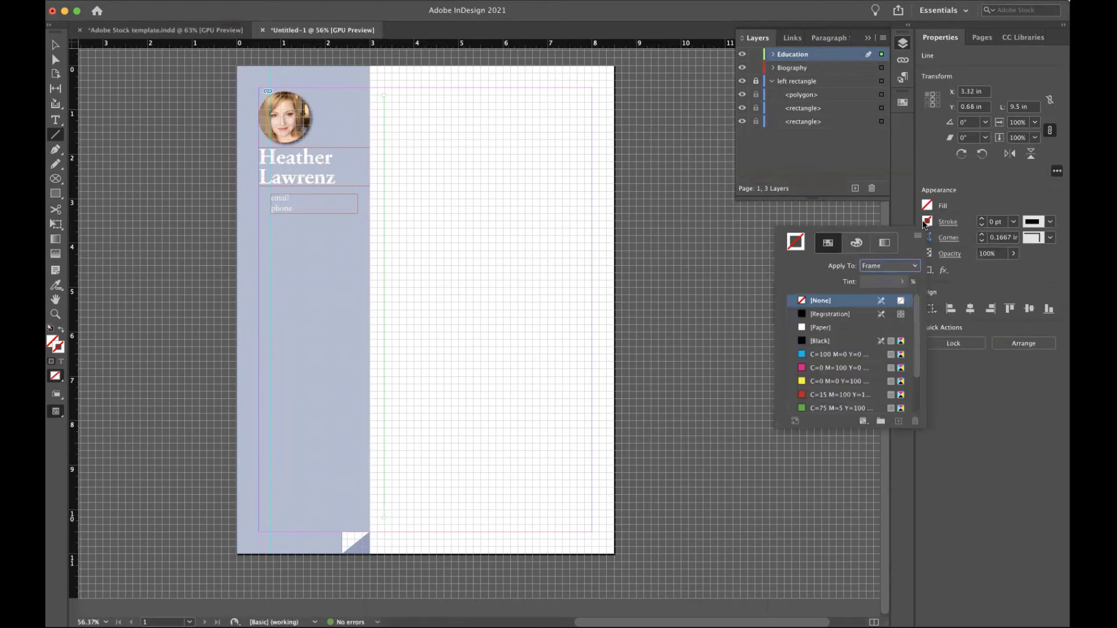
pyautogui.click(826, 341)
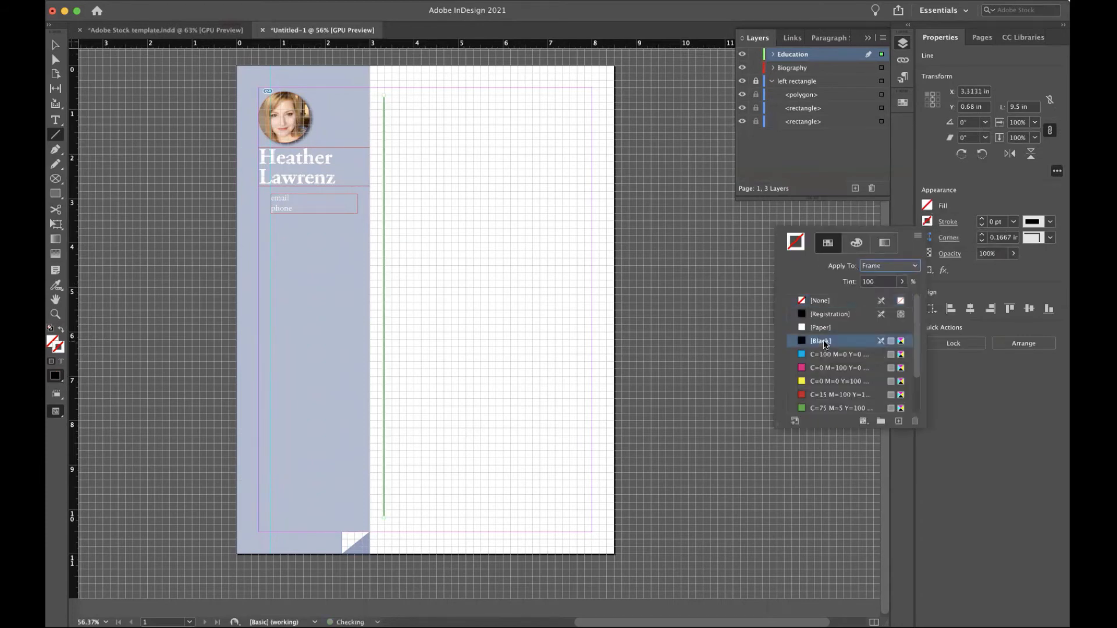
pyautogui.click(961, 205)
pyautogui.click(928, 222)
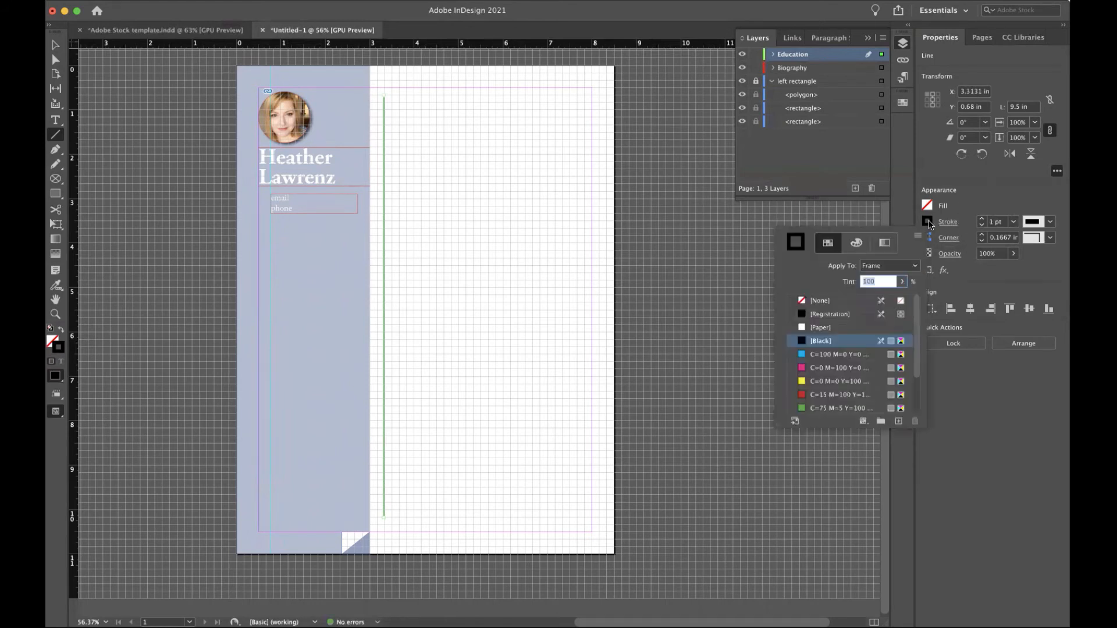
pyautogui.scroll(-2, 815, 366)
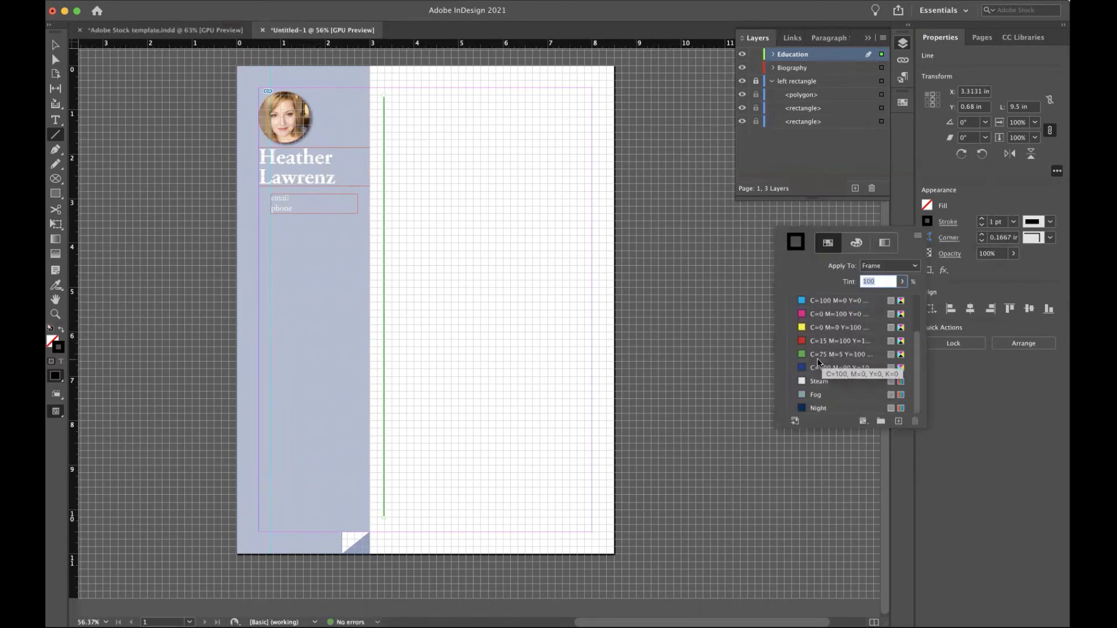
pyautogui.click(814, 395)
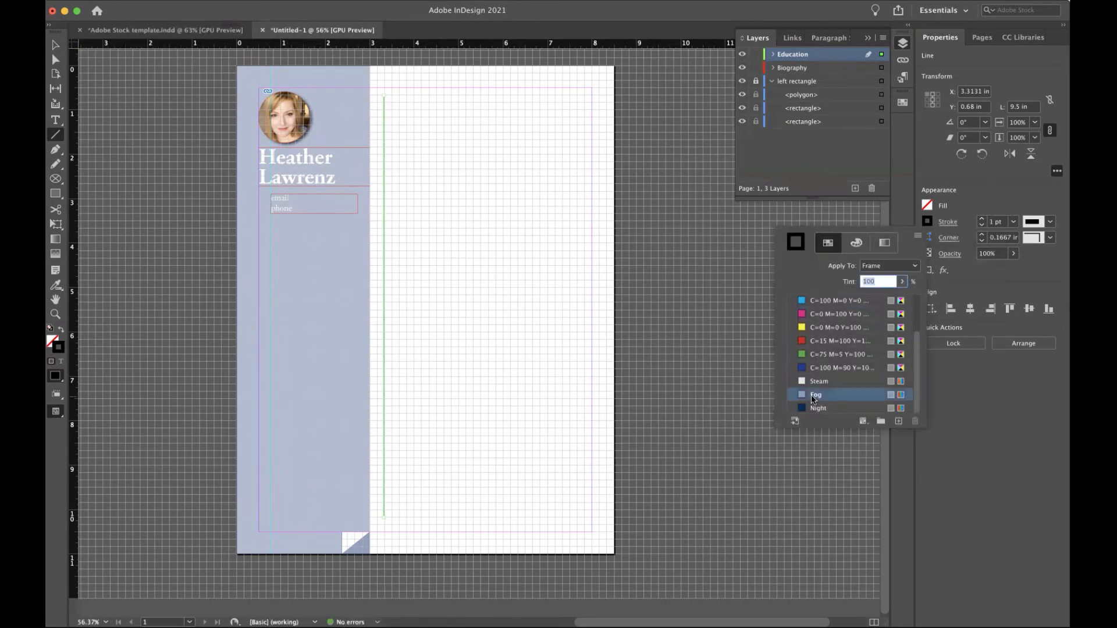
pyautogui.click(987, 205)
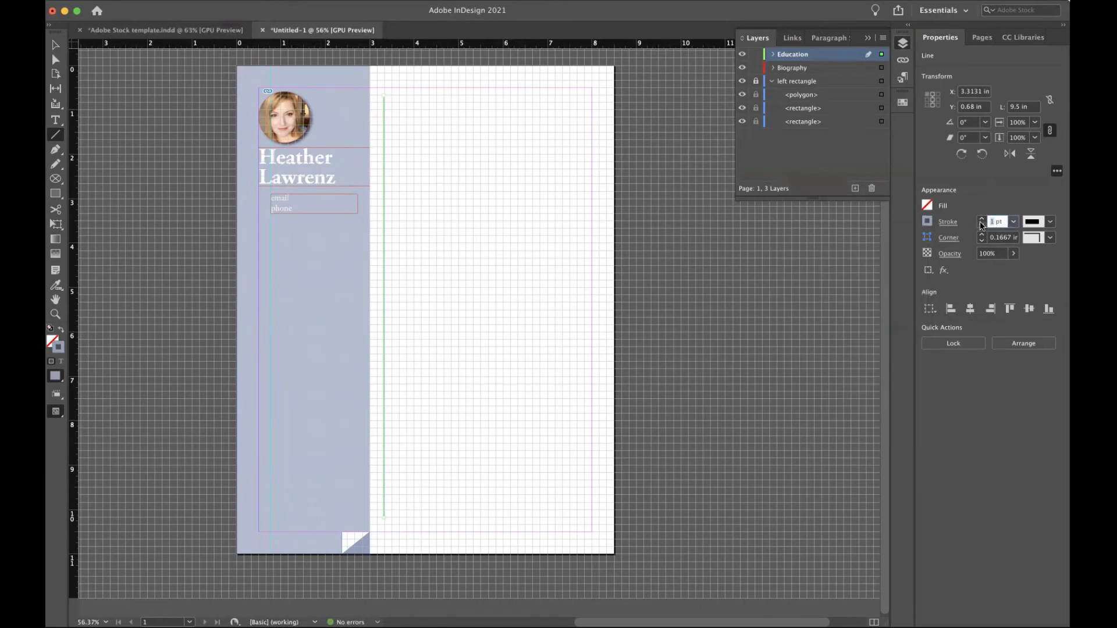
pyautogui.press('BackSpace')
pyautogui.write('.75')
pyautogui.press('Return')
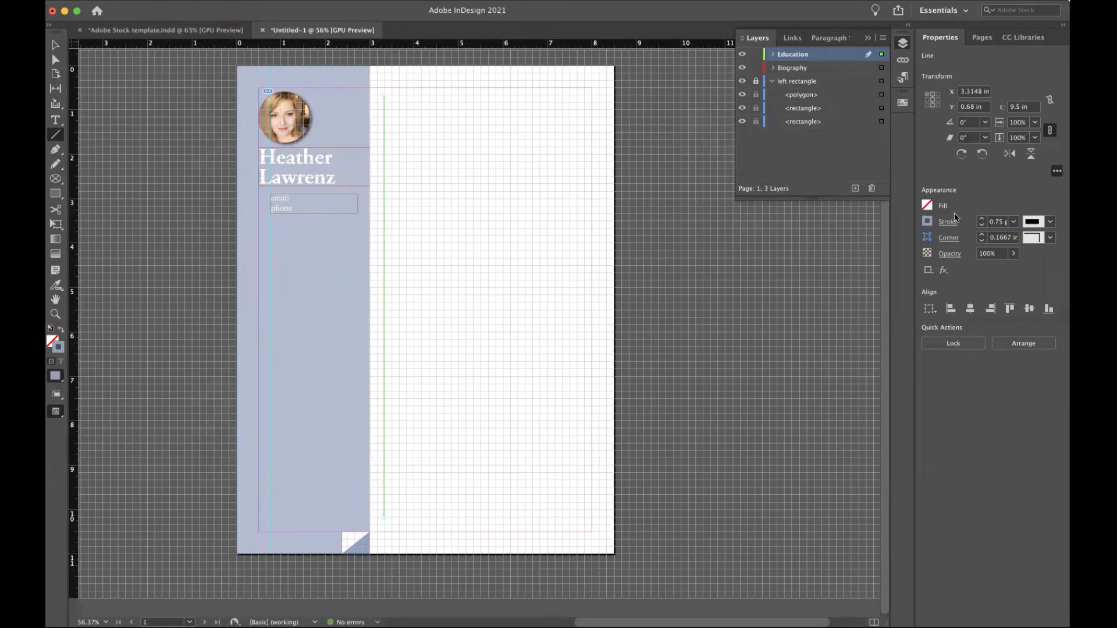
# Preview the rule and lower its stroke tint to lighten it.
pyautogui.press('v')
pyautogui.click(519, 178)
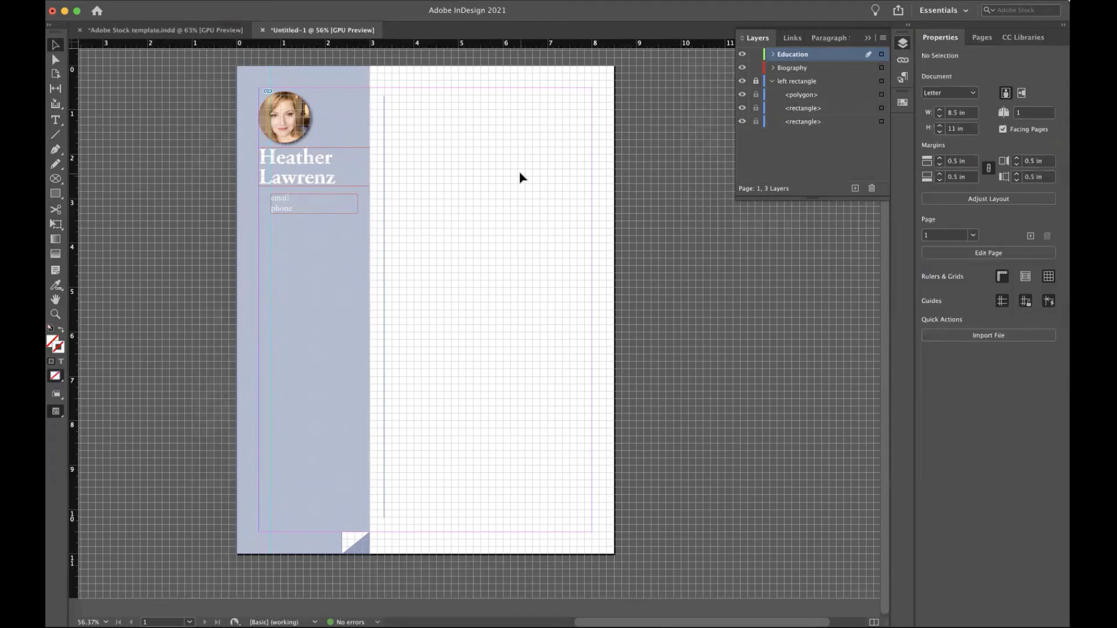
pyautogui.press('w')
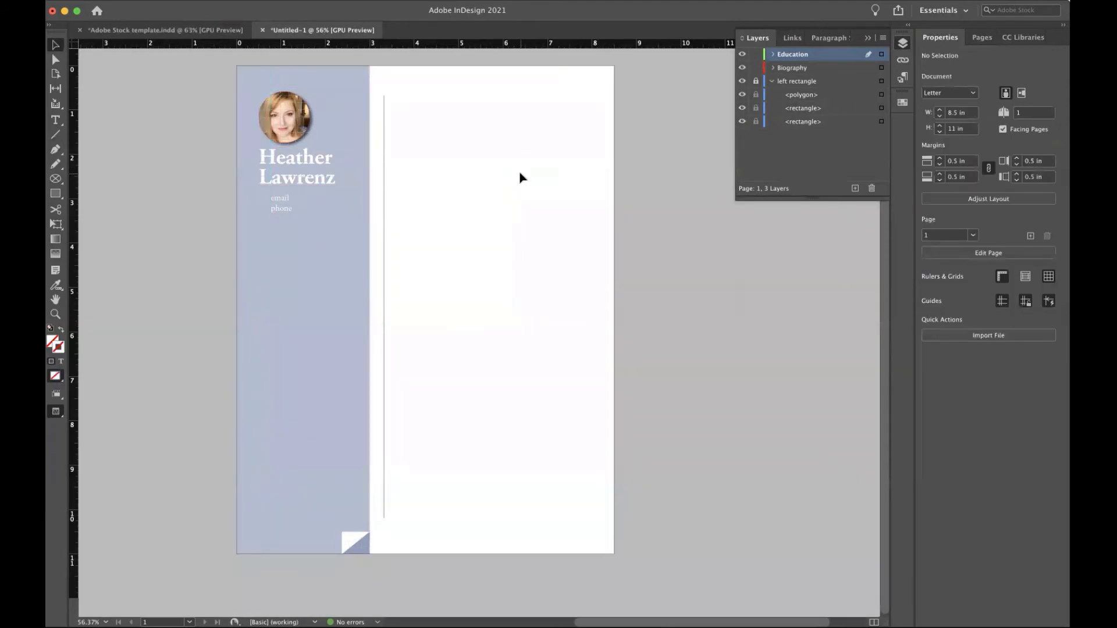
pyautogui.click(384, 165)
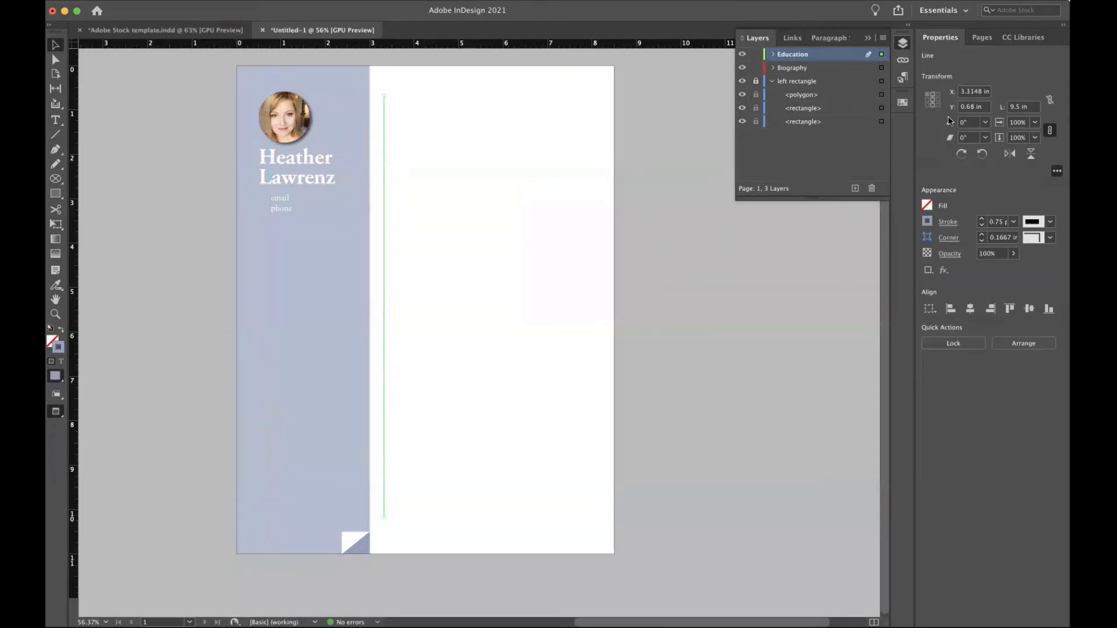
pyautogui.click(928, 222)
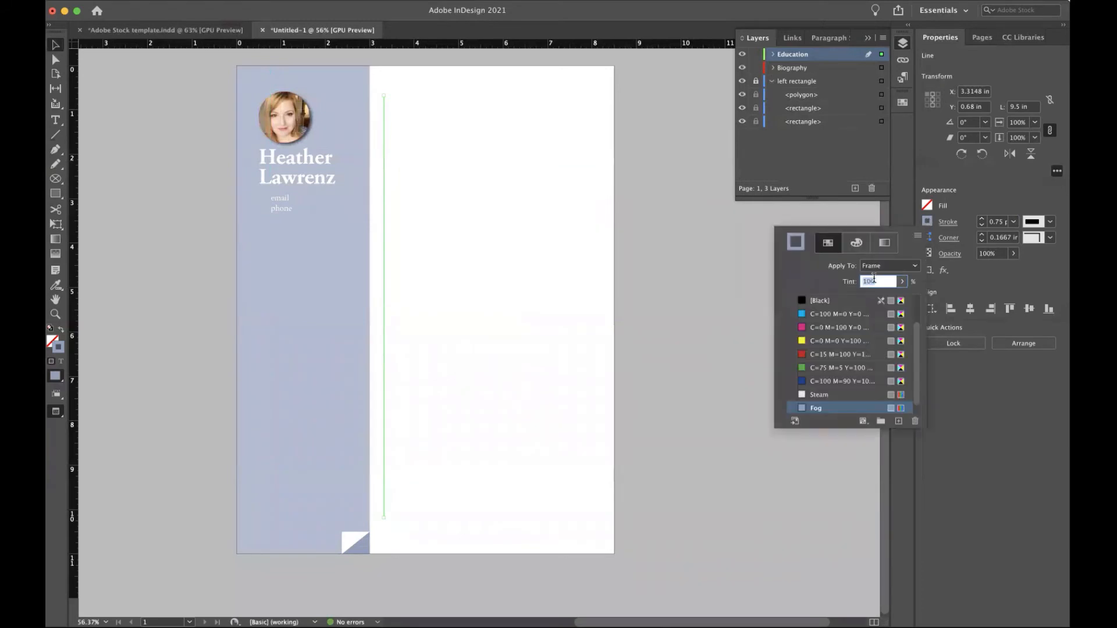
pyautogui.write('50')
pyautogui.press('Return')
pyautogui.click(475, 235)
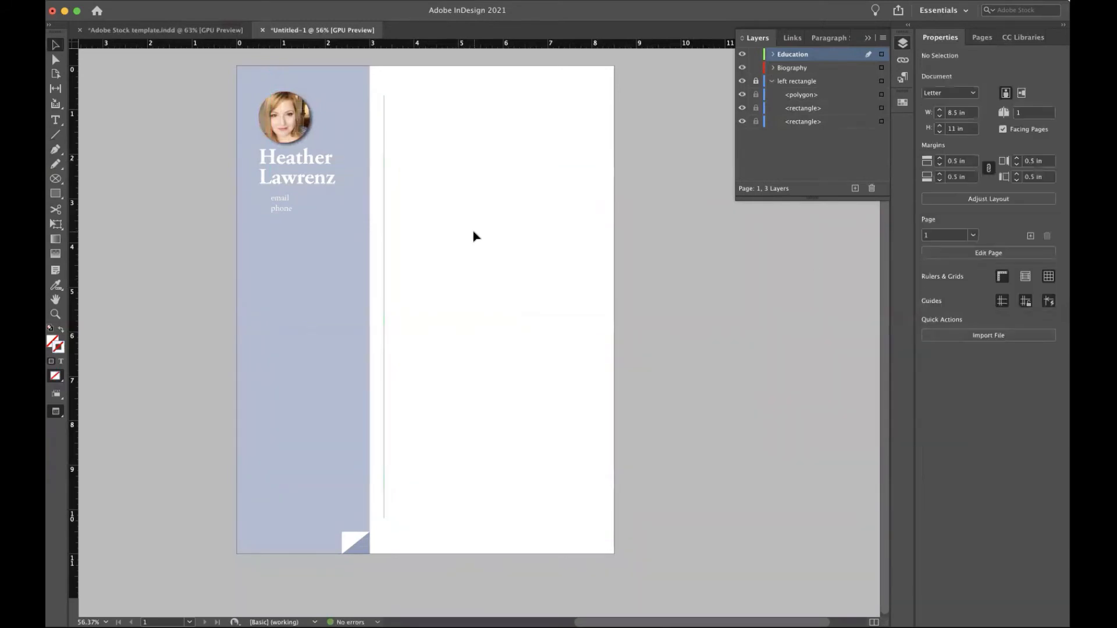
pyautogui.scroll(-2, 475, 236)
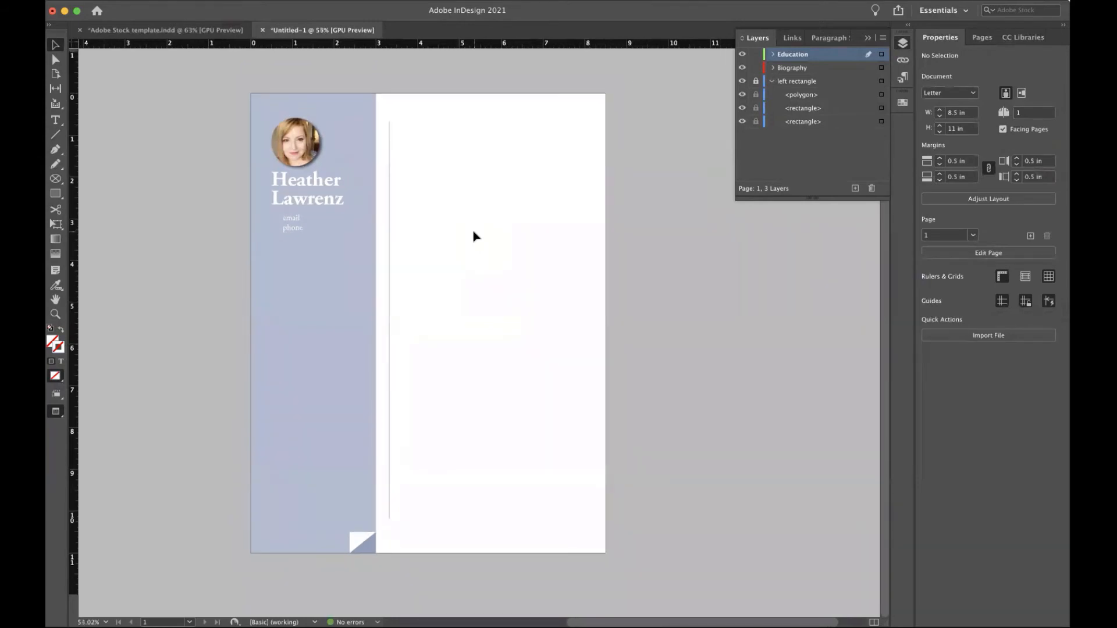
# Nudge the Fog rule left to X 3.18 in, then draw an empty text frame about 4.82 × 7.965 in to its right.
pyautogui.press('w')
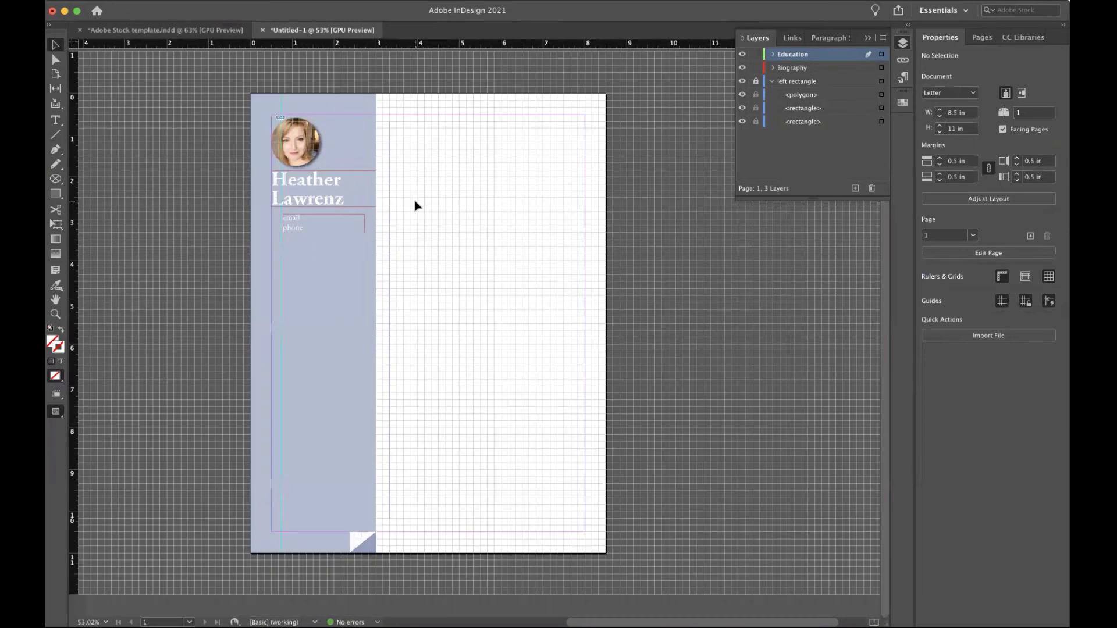
pyautogui.moveTo(389, 195); pyautogui.dragTo(384, 195)
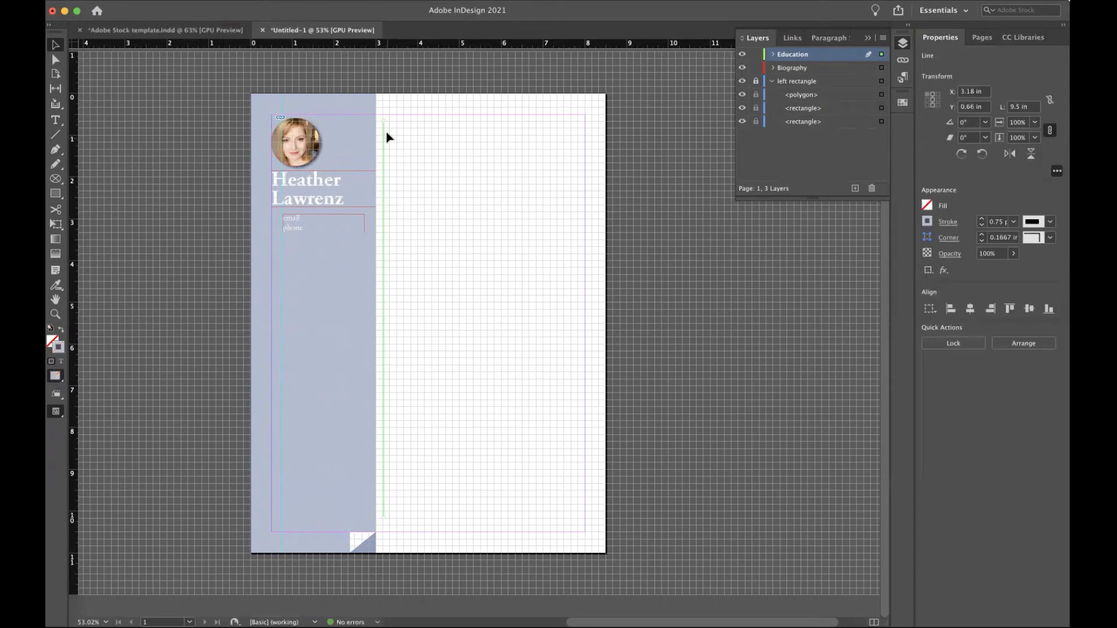
pyautogui.click(429, 167)
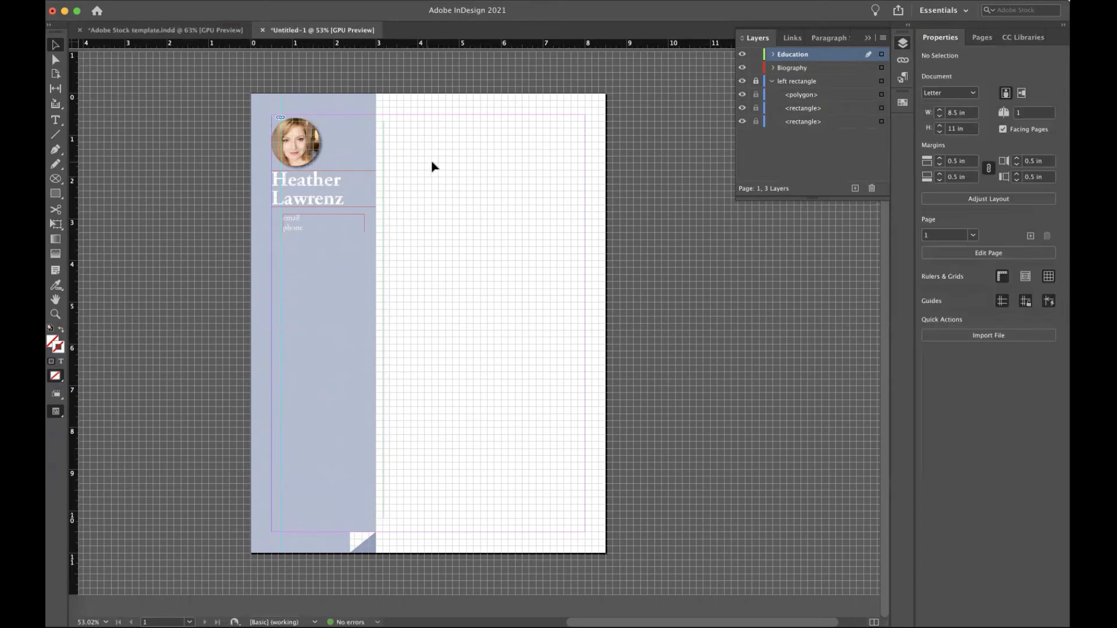
pyautogui.click(55, 120)
pyautogui.moveTo(390, 121); pyautogui.dragTo(584, 449)
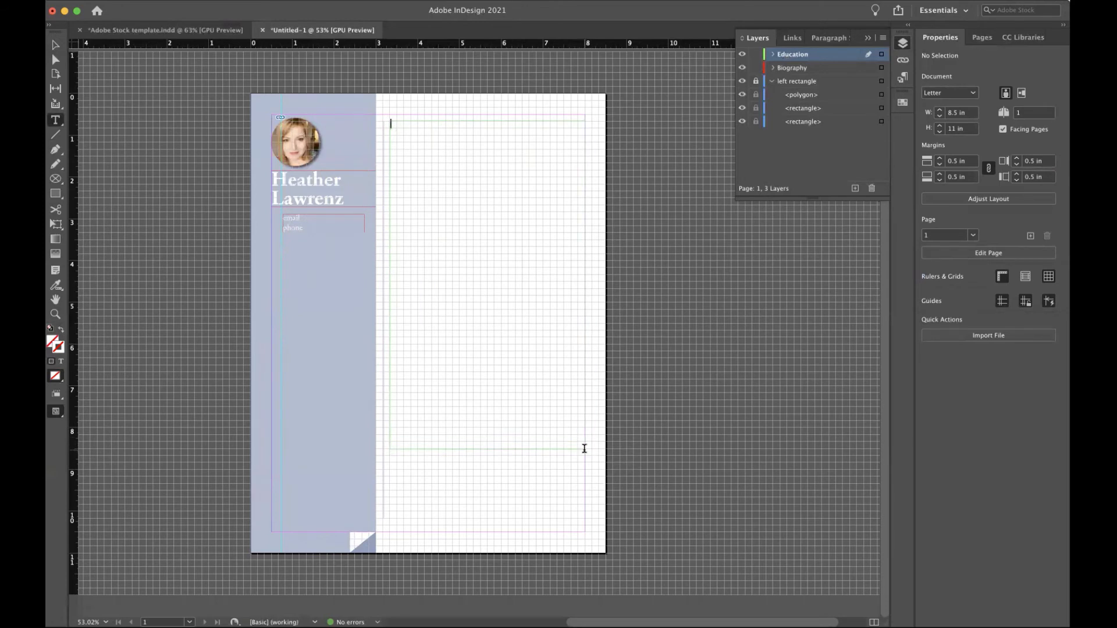
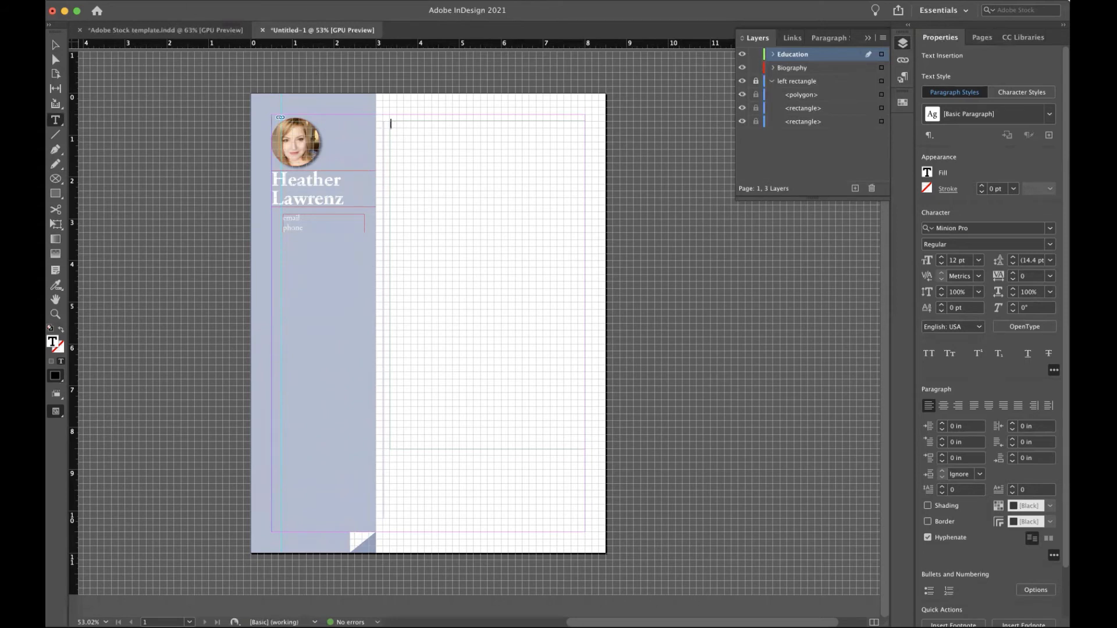
# Open the File menu to reach the command for placing outside content.
pyautogui.click(133, 0)
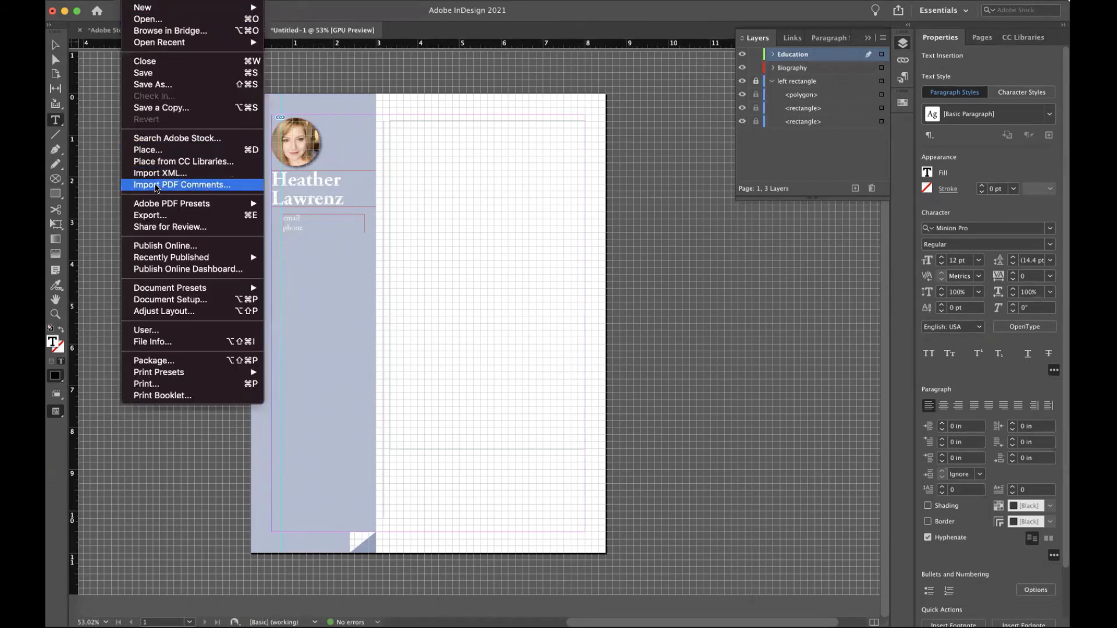
# Place 'word resume' into the main frame with import options set to remove Word styles and formatting.
pyautogui.click(154, 150)
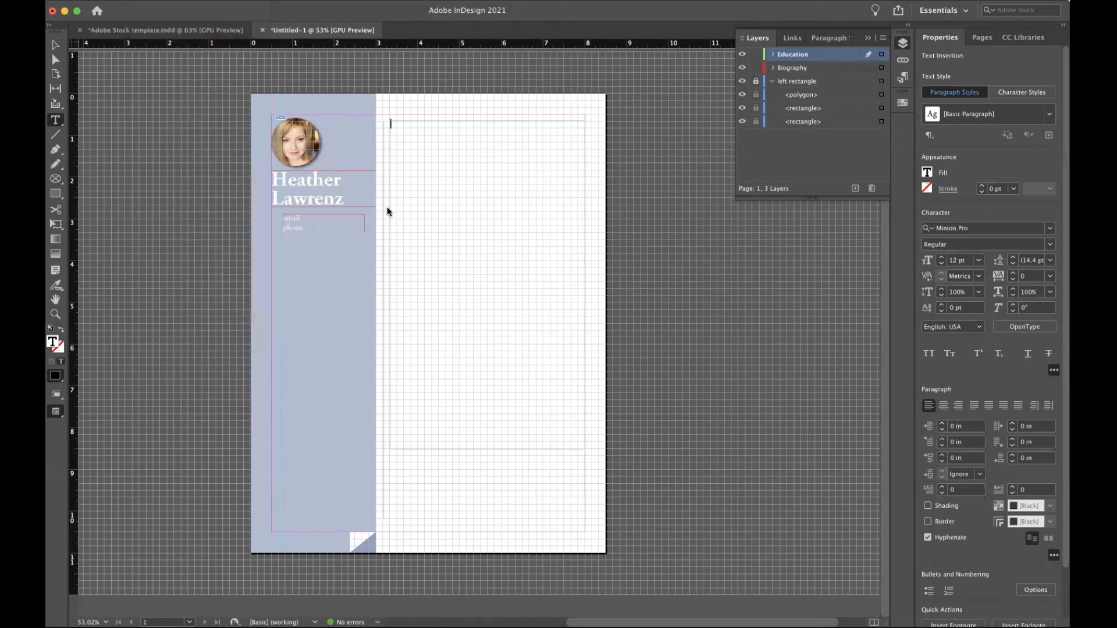
pyautogui.click(507, 177)
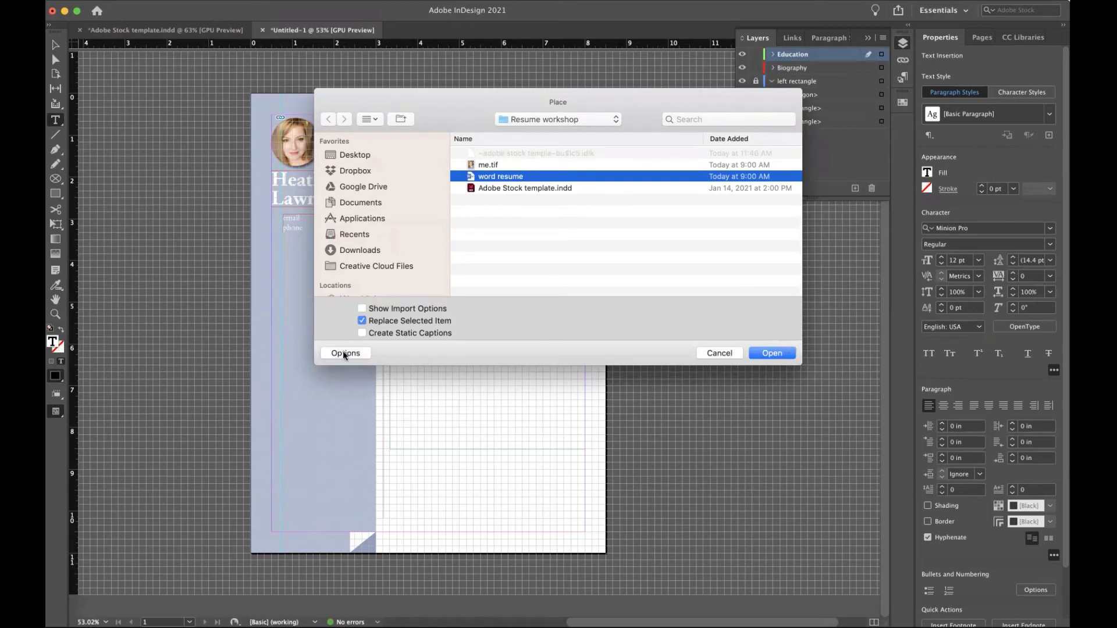
pyautogui.click(367, 307)
pyautogui.click(774, 353)
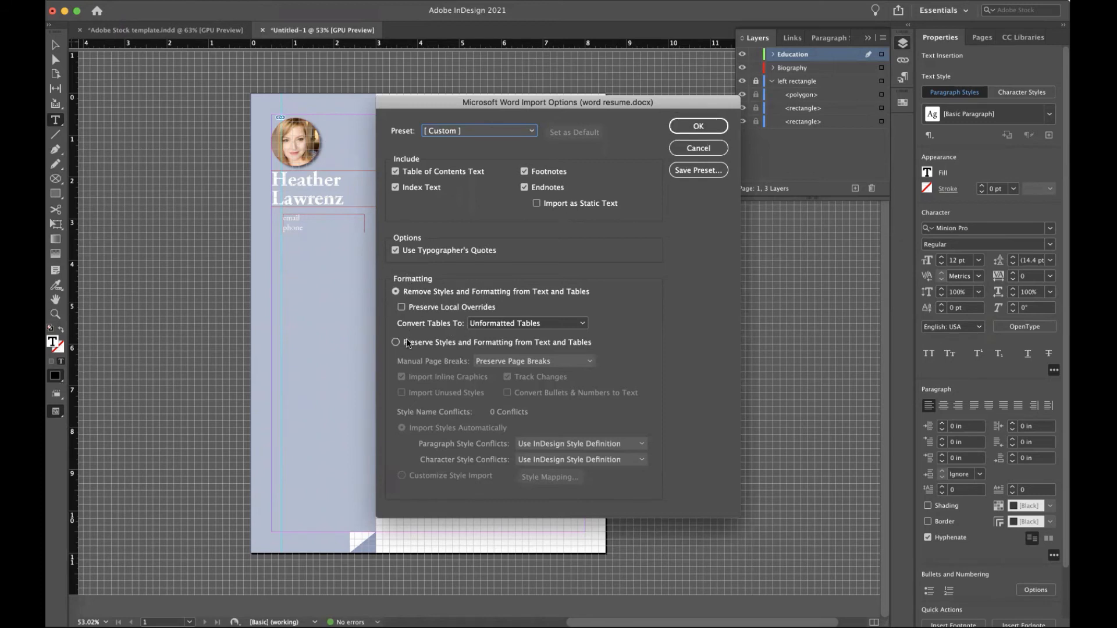
pyautogui.click(697, 124)
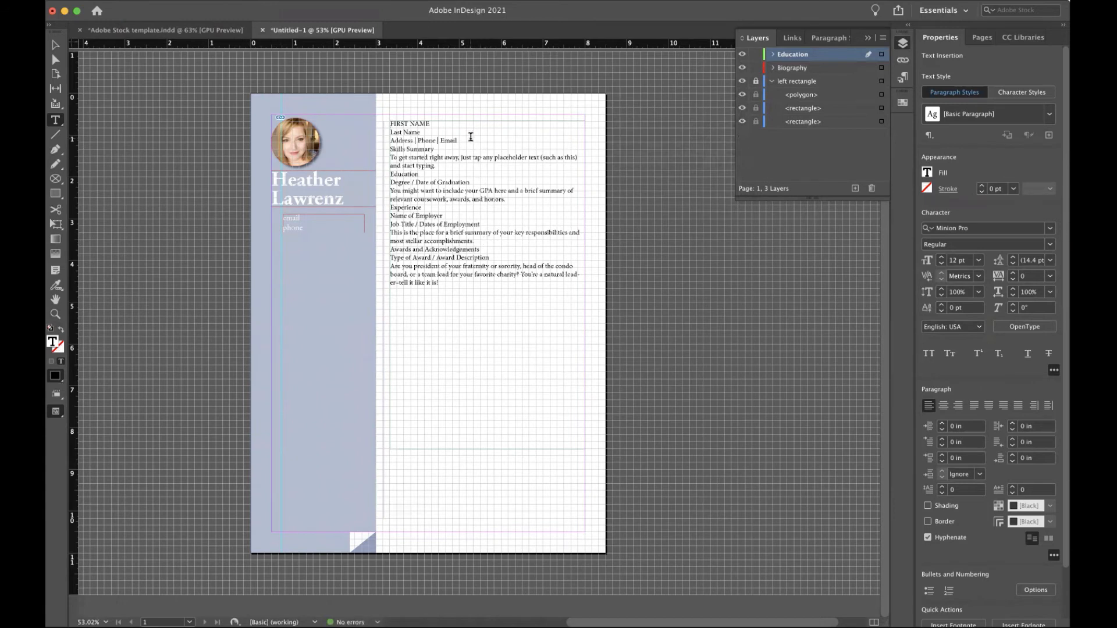
# Delete the name and contact lines and the empty line at the top of the imported text.
pyautogui.moveTo(470, 139); pyautogui.dragTo(377, 120)
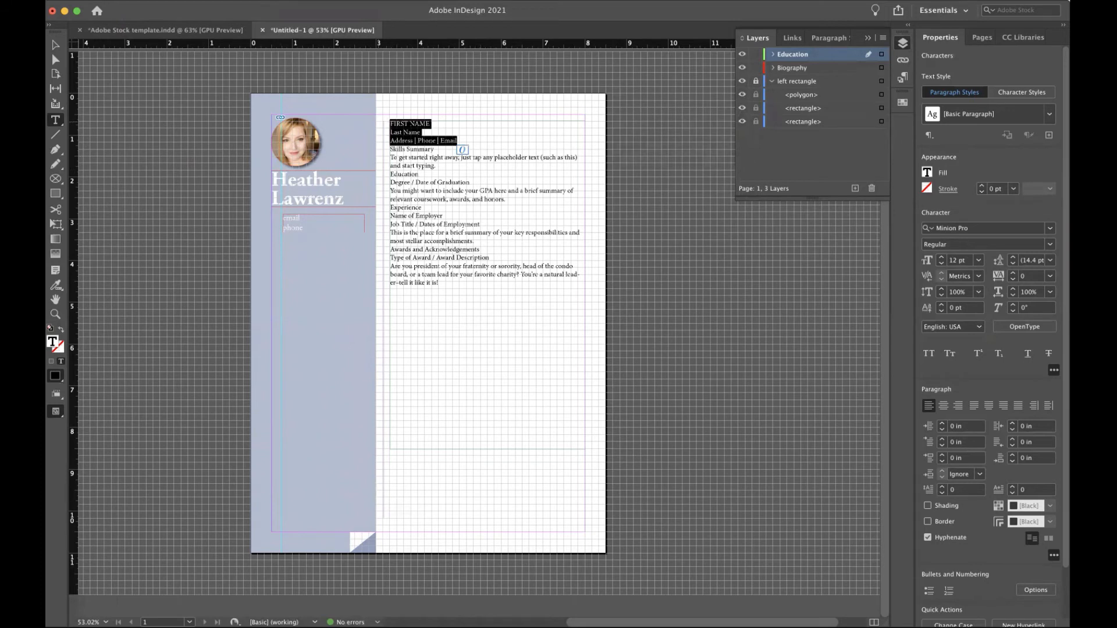
pyautogui.press('BackSpace')
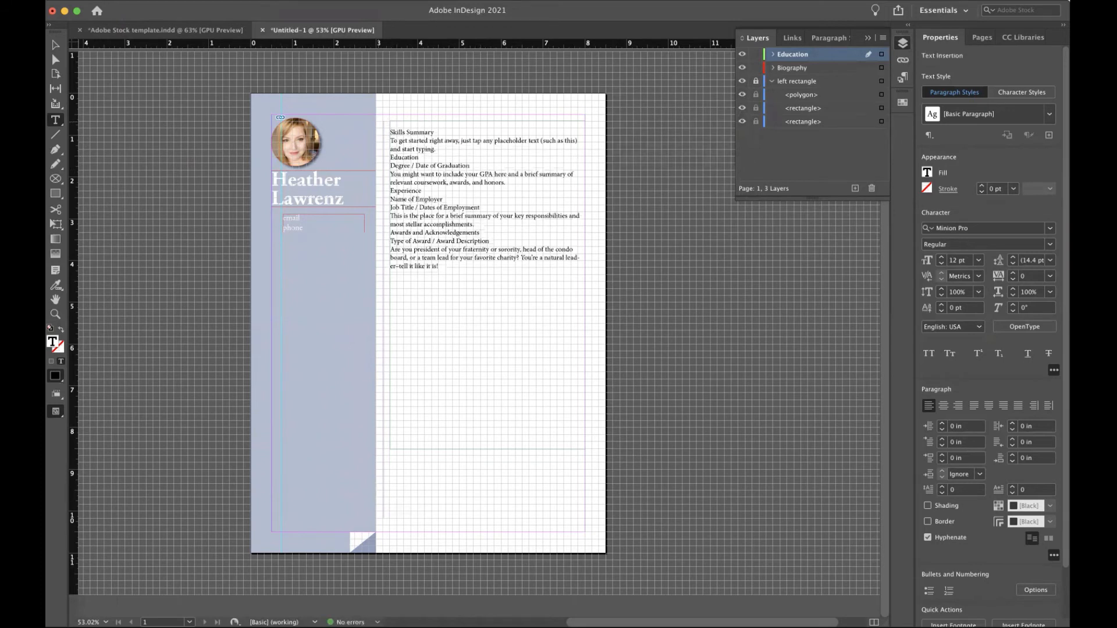
pyautogui.press('BackSpace')
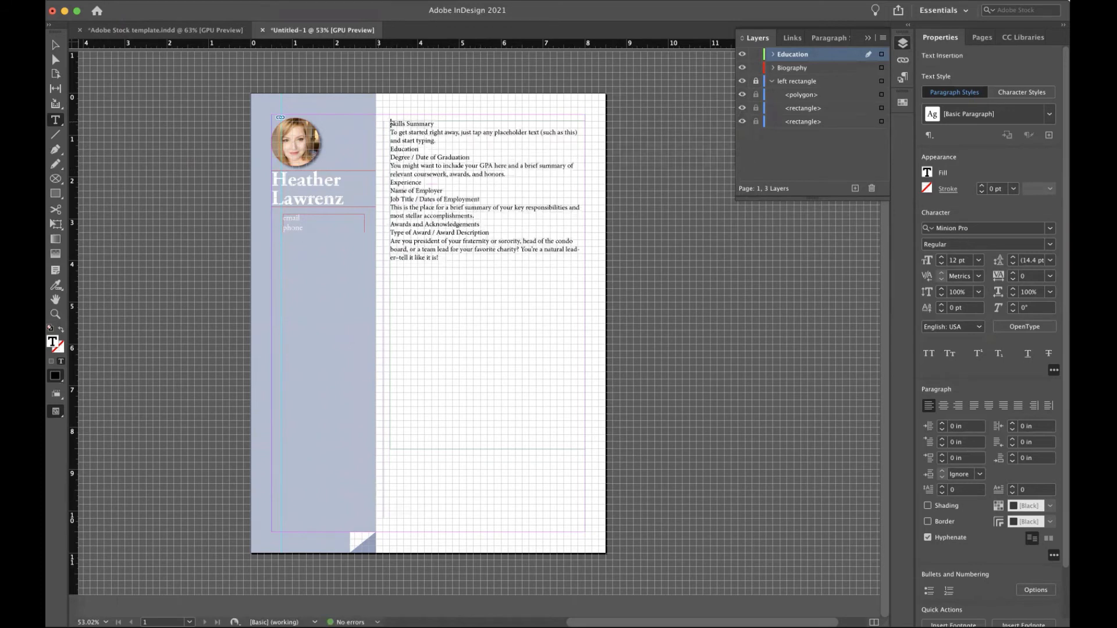
# Add blank lines between sections and remove the Skills Summary and the empty line above Education.
pyautogui.click(437, 140)
pyautogui.press('Return')
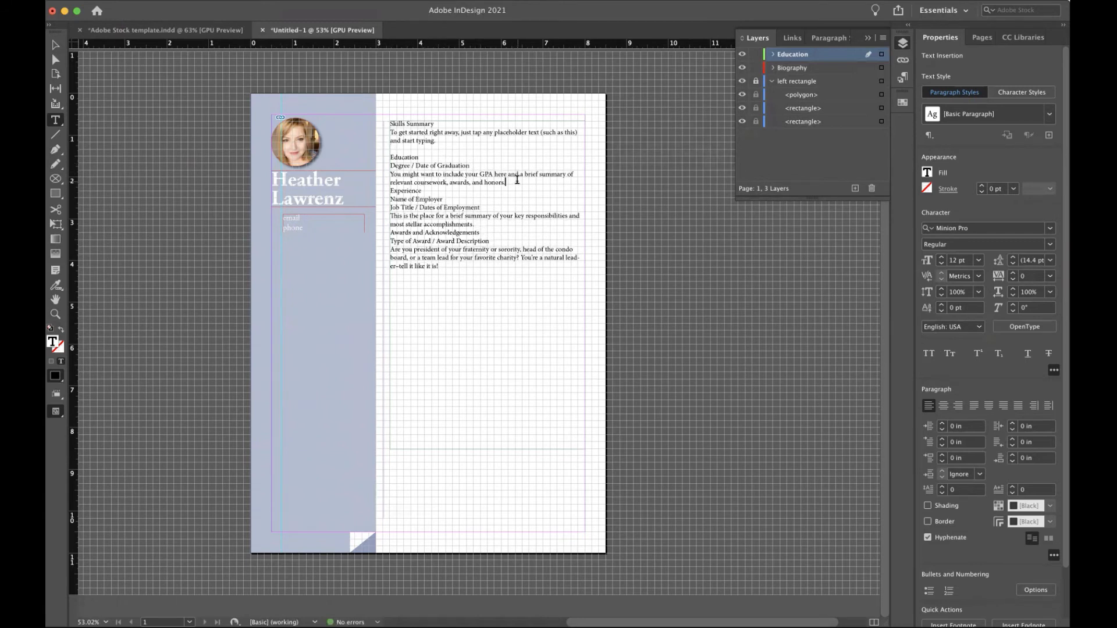
pyautogui.press('Return')
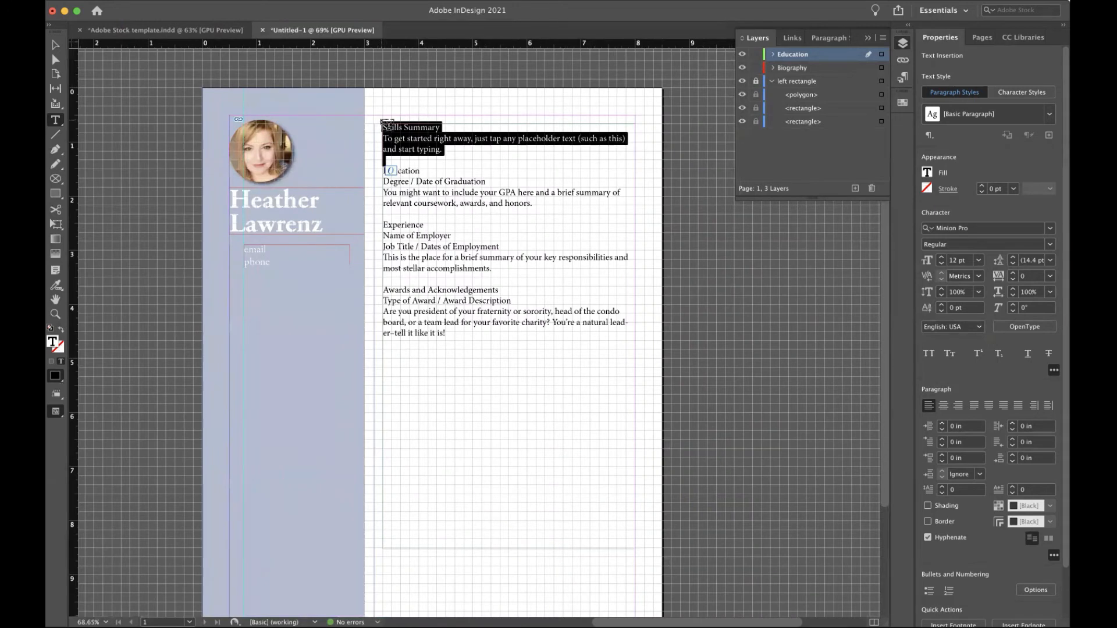
pyautogui.press('super+x')
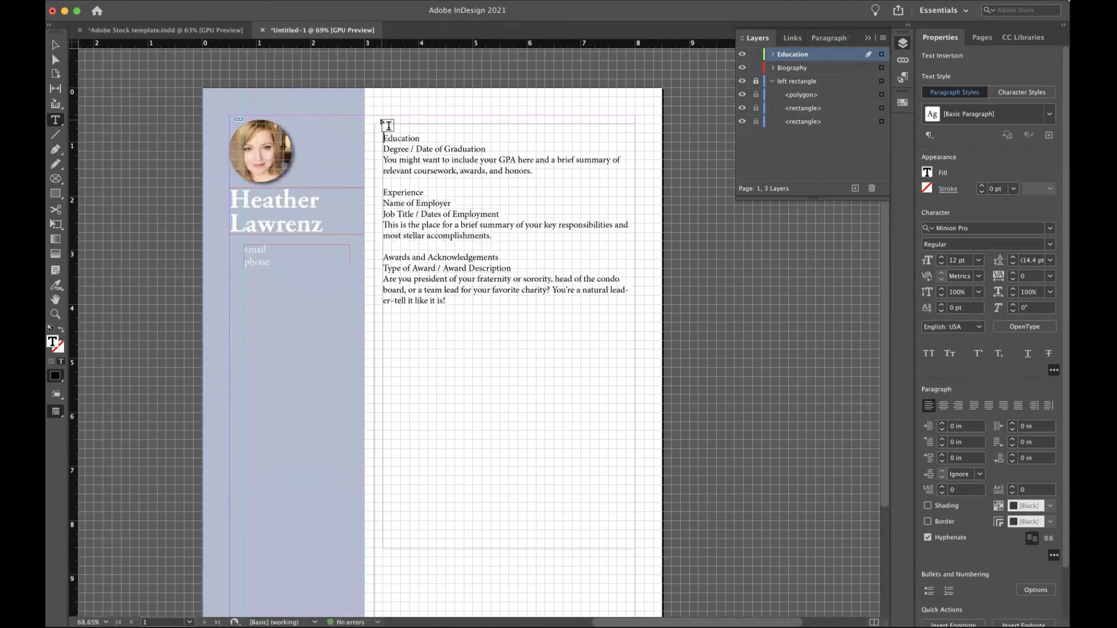
pyautogui.press('BackSpace')
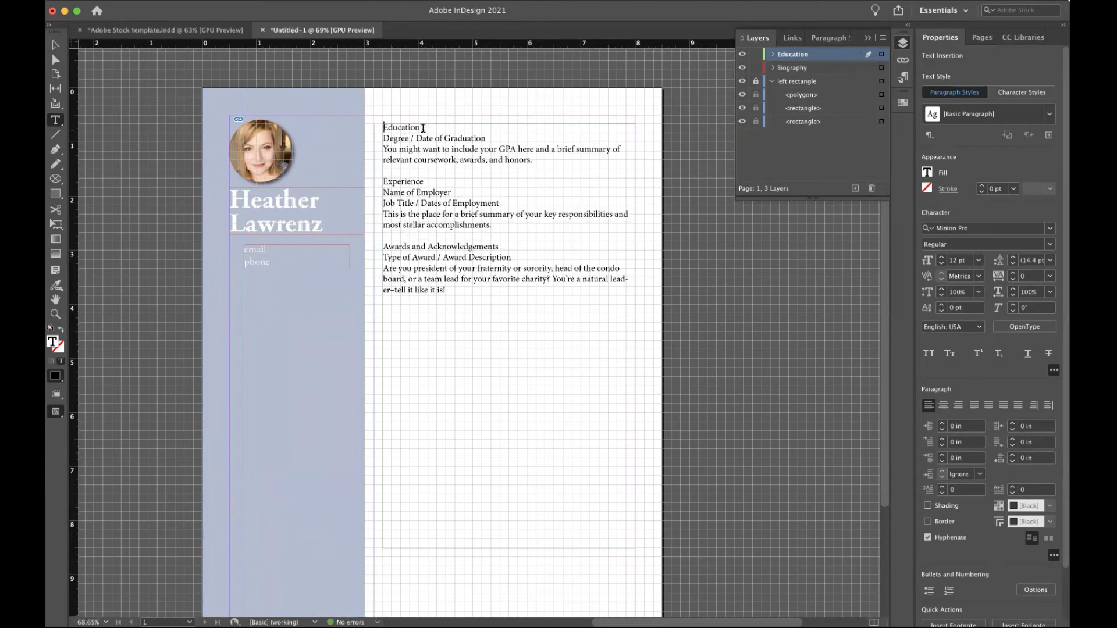
pyautogui.moveTo(423, 128); pyautogui.dragTo(367, 132)
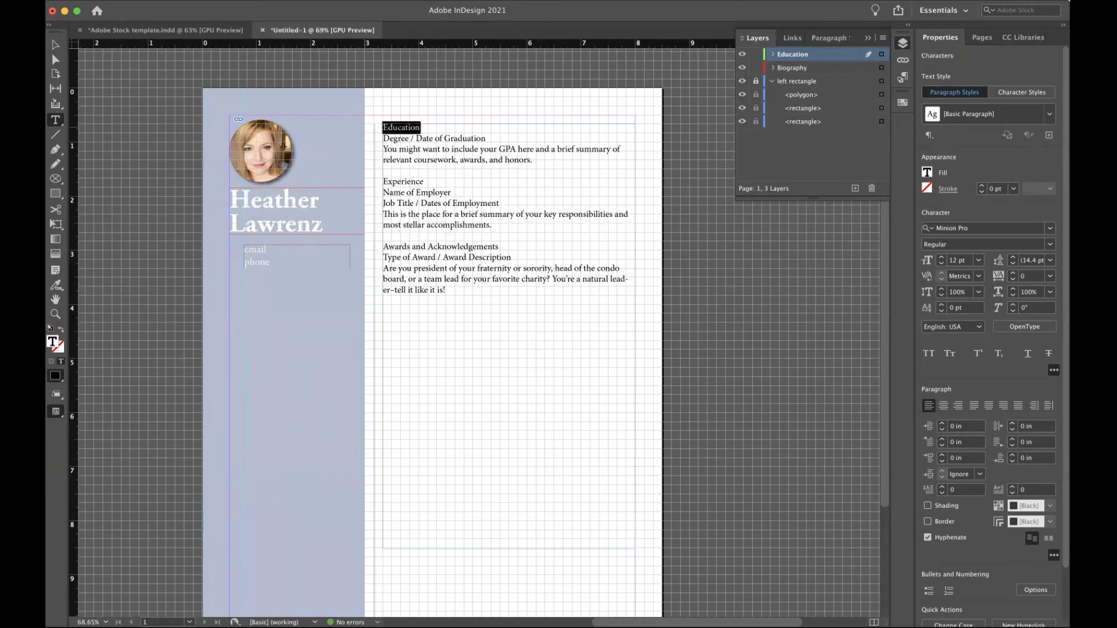
pyautogui.press('super+a')
# Change the selected resume text's font to Adobe Garamond Pro Regular.
pyautogui.click(990, 229)
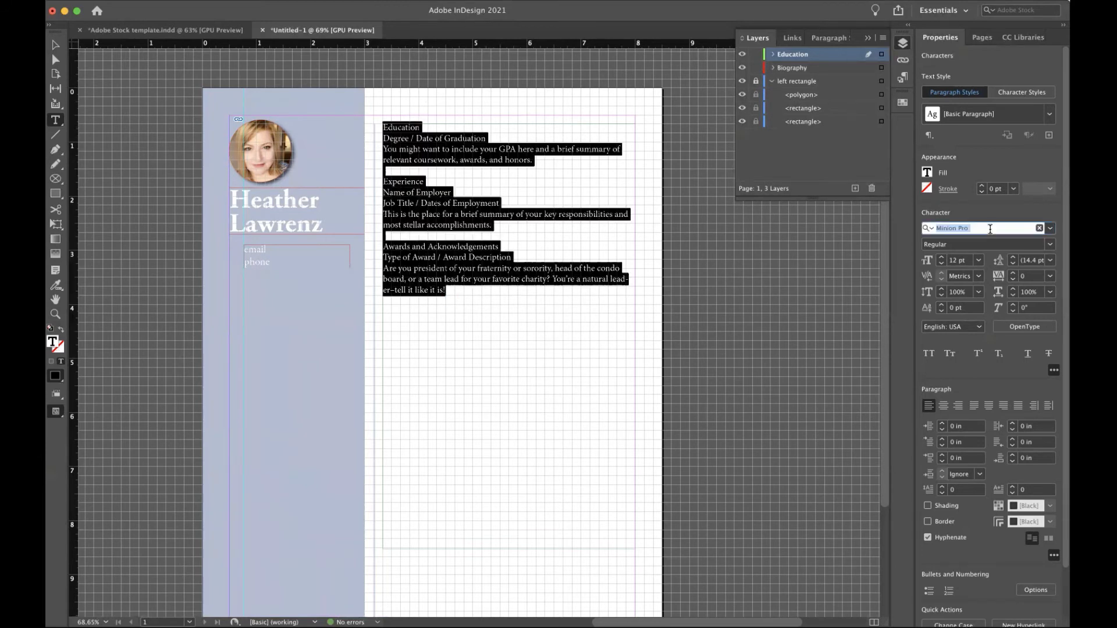
pyautogui.write('adobe')
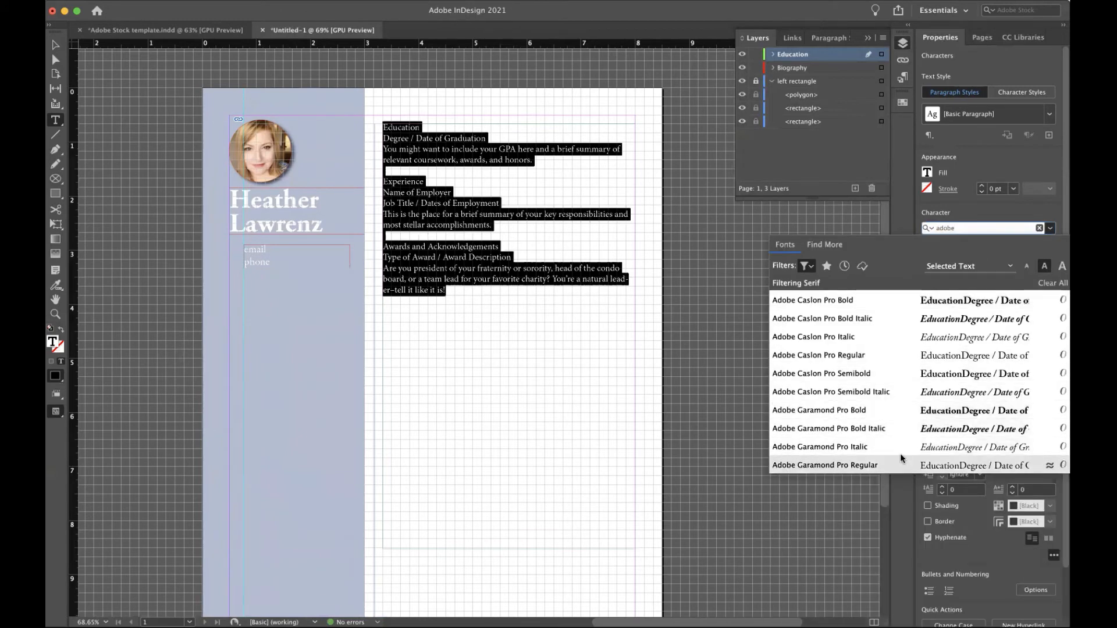
pyautogui.click(902, 468)
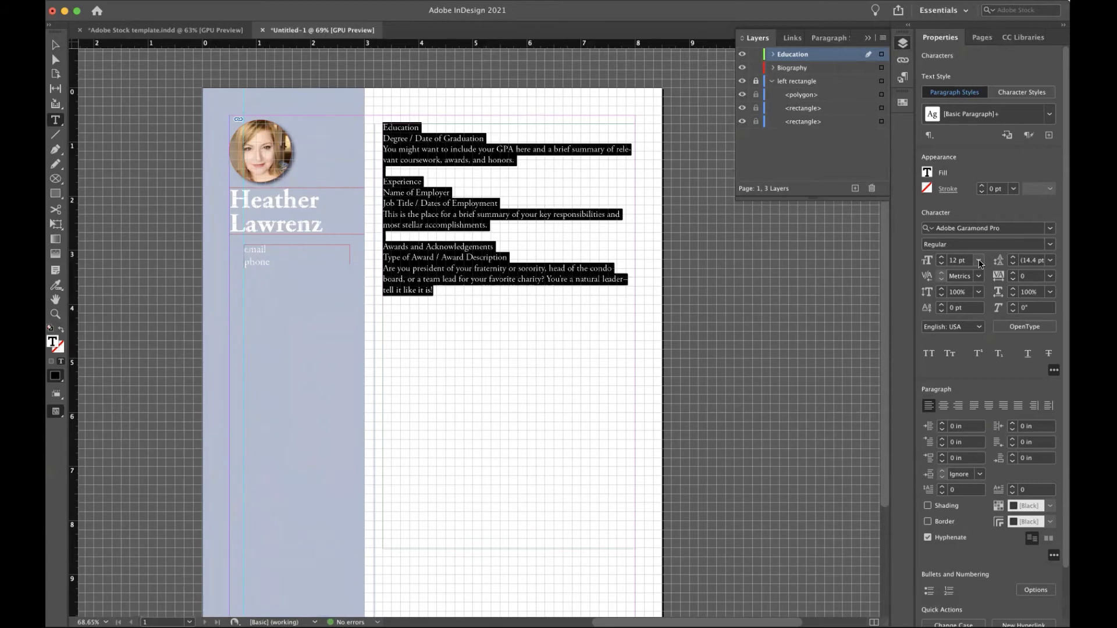
# Make the Education heading 24 pt Bold.
pyautogui.click(454, 134)
pyautogui.moveTo(424, 128); pyautogui.dragTo(381, 128)
pyautogui.click(978, 260)
pyautogui.click(975, 291)
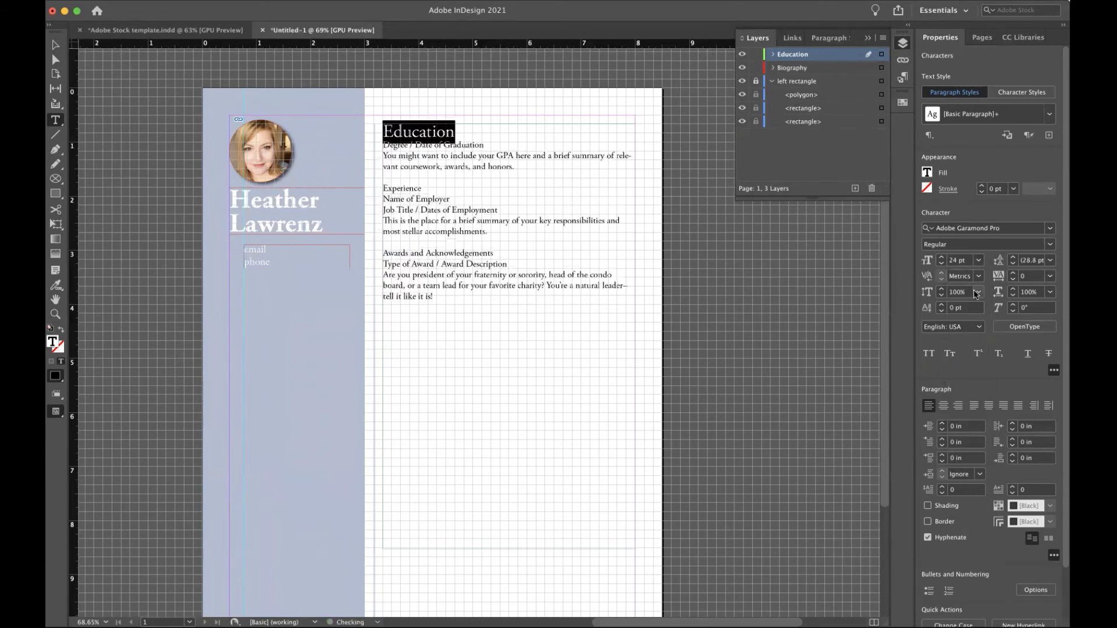
pyautogui.click(1049, 245)
pyautogui.click(1035, 287)
# Set the Degree / Date of Graduation line to 14 pt Italic.
pyautogui.moveTo(485, 146); pyautogui.dragTo(382, 145)
pyautogui.click(979, 262)
pyautogui.click(976, 361)
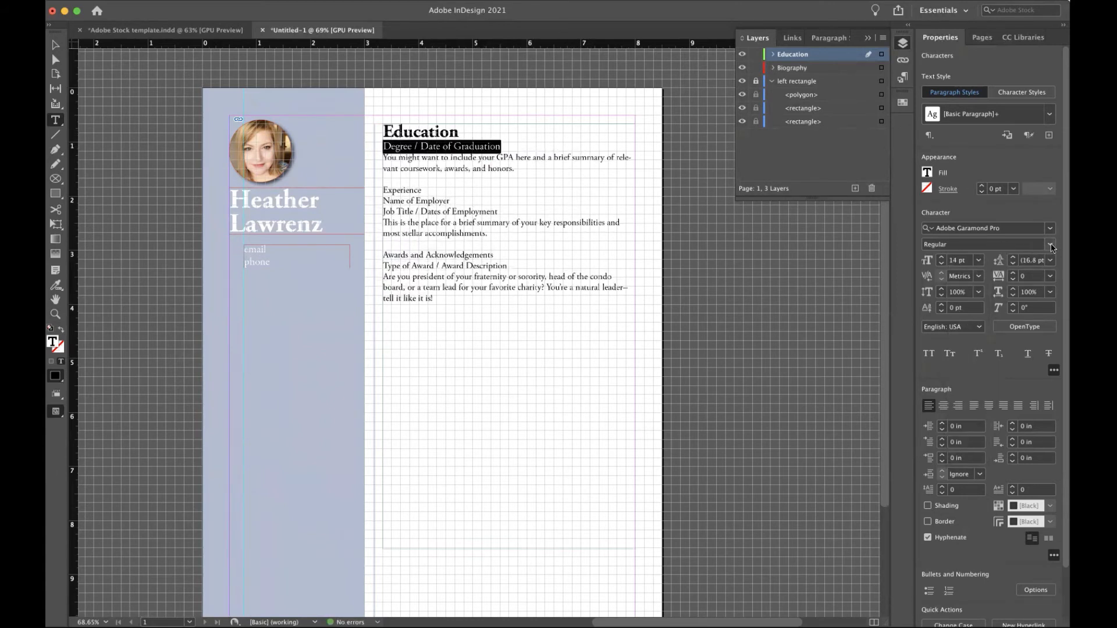
pyautogui.click(1049, 245)
pyautogui.click(1035, 273)
# Shrink the GPA paragraph to 10 pt and confirm its size.
pyautogui.moveTo(522, 169); pyautogui.dragTo(381, 161)
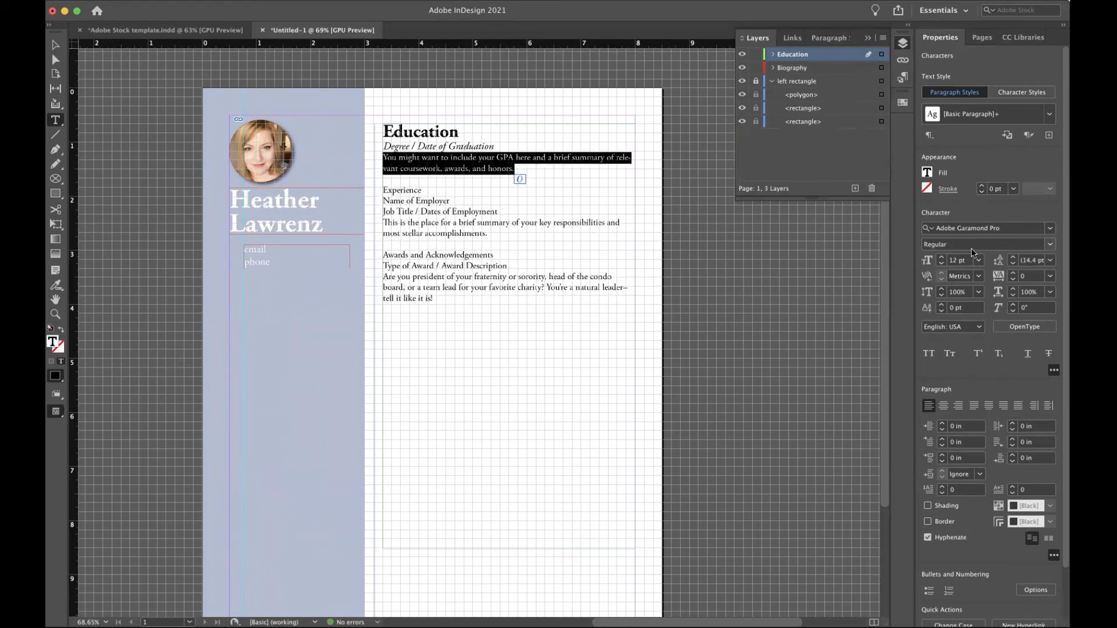
pyautogui.click(979, 260)
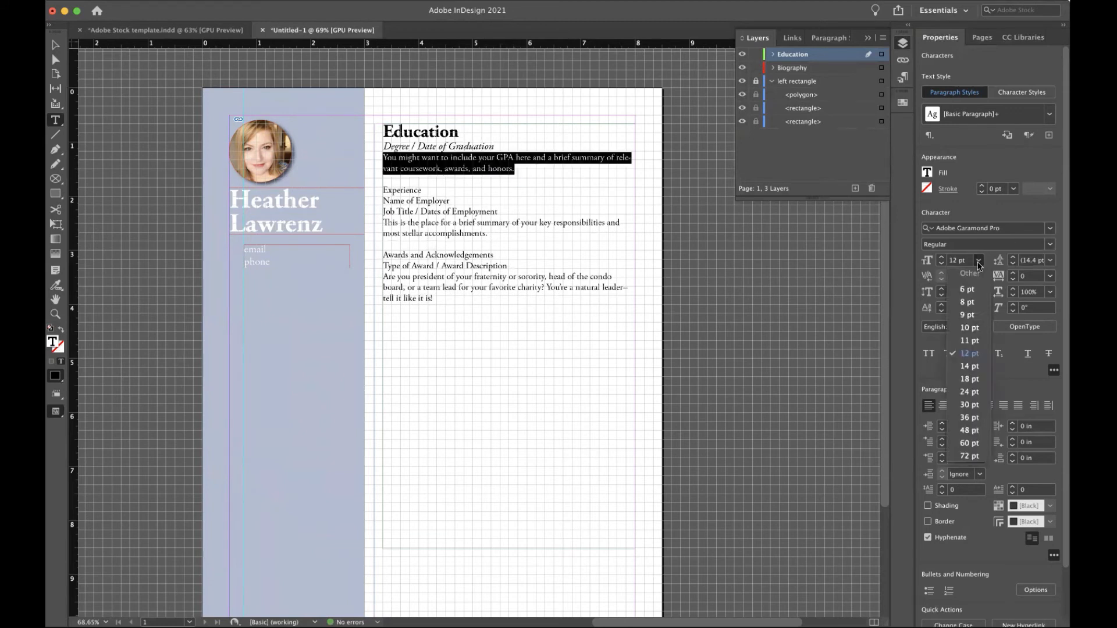
pyautogui.click(969, 328)
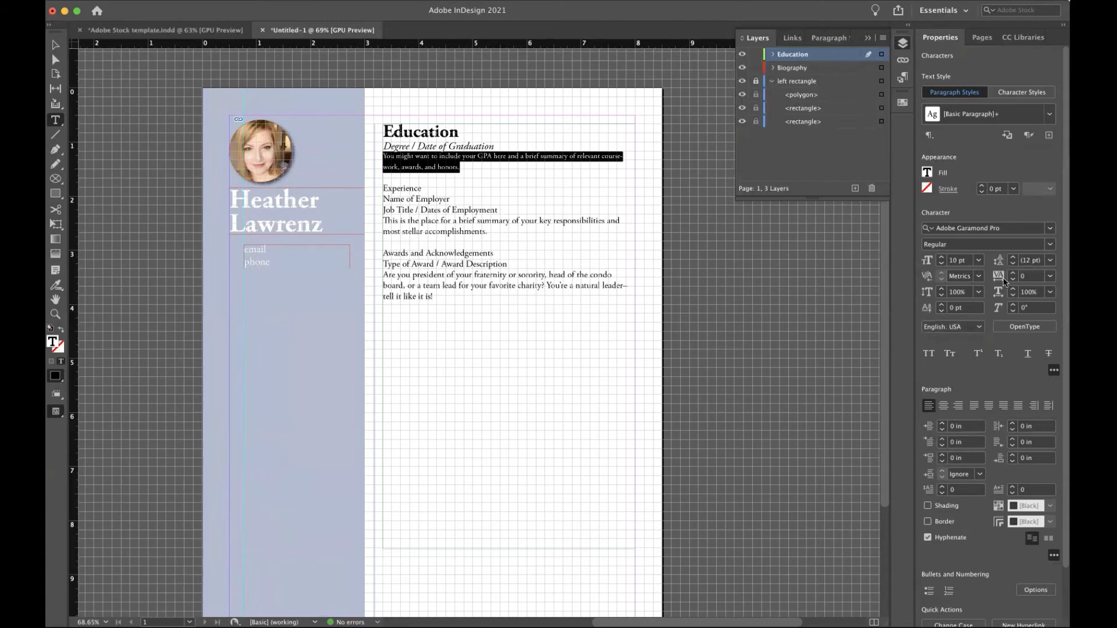
pyautogui.click(979, 261)
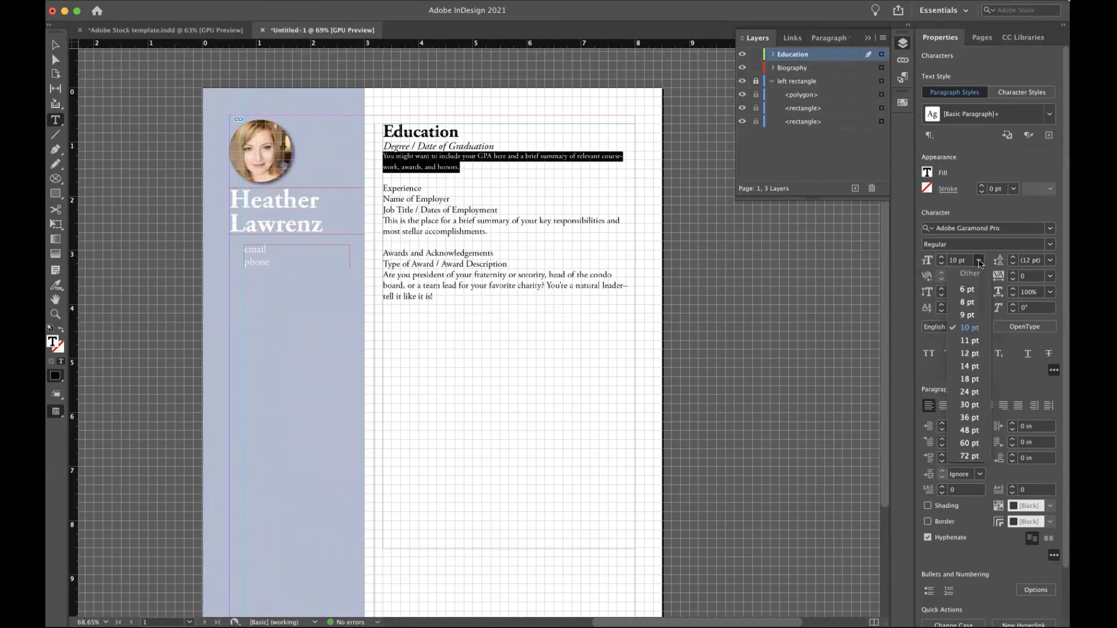
pyautogui.click(568, 224)
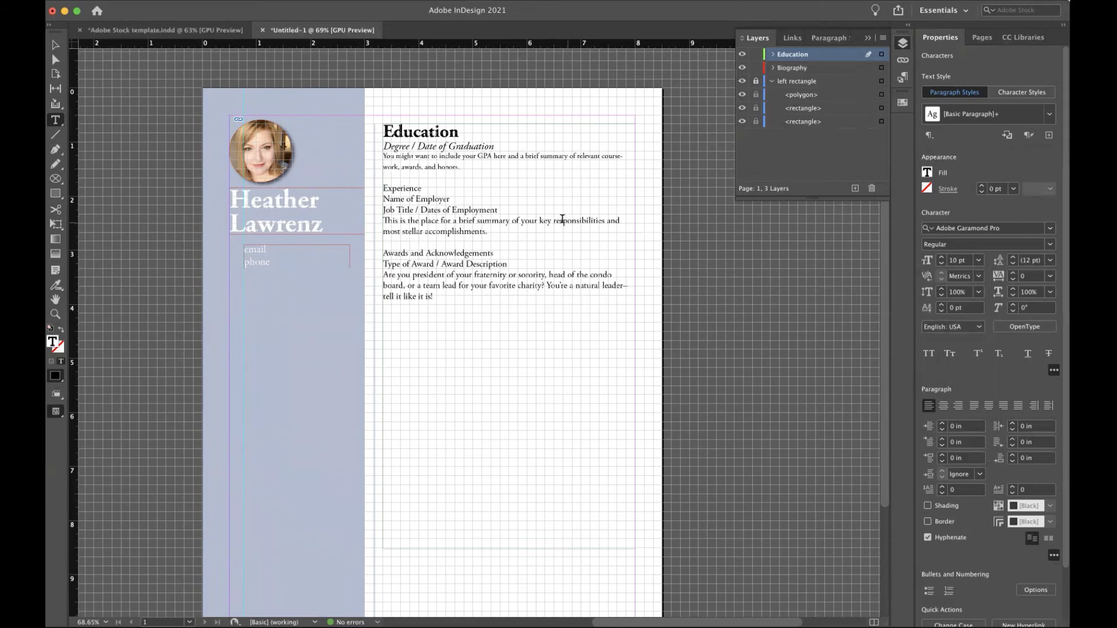
pyautogui.doubleClick(552, 220)
pyautogui.click(516, 154)
# Set the Education heading's leading to 30 pt.
pyautogui.scroll(3, 460, 170)
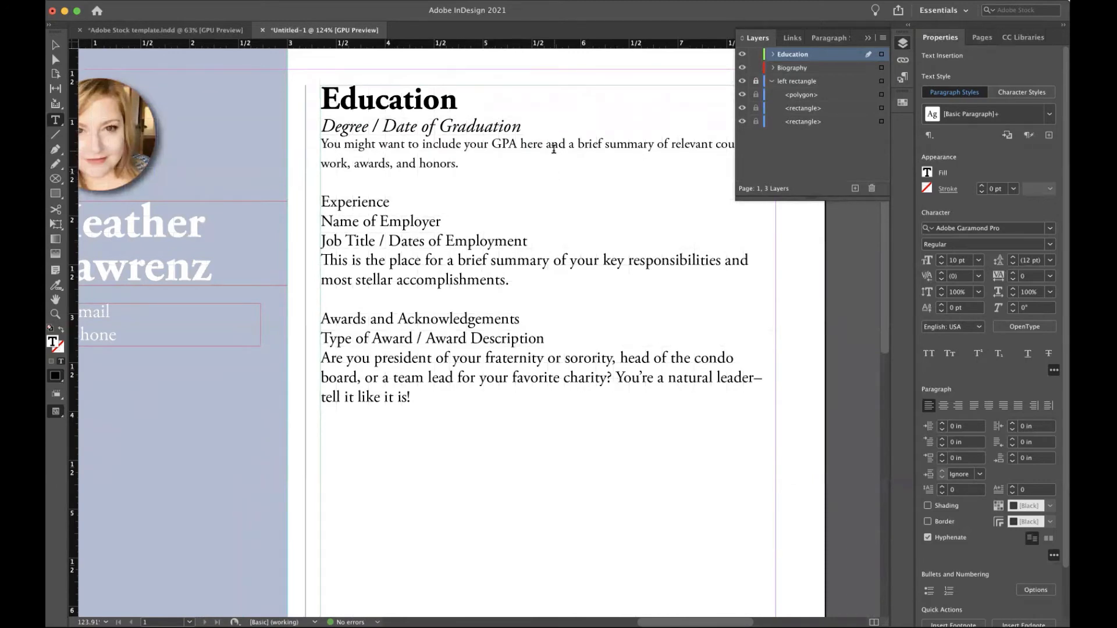
pyautogui.moveTo(473, 104); pyautogui.dragTo(320, 100)
pyautogui.moveTo(546, 122); pyautogui.dragTo(317, 126)
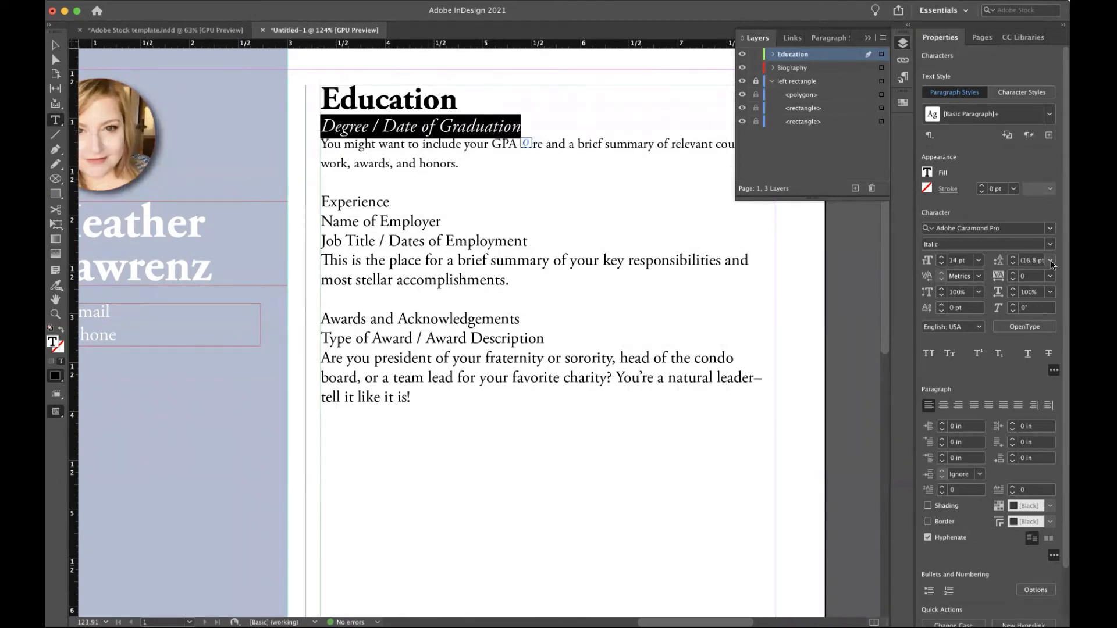
pyautogui.moveTo(459, 165); pyautogui.dragTo(309, 144)
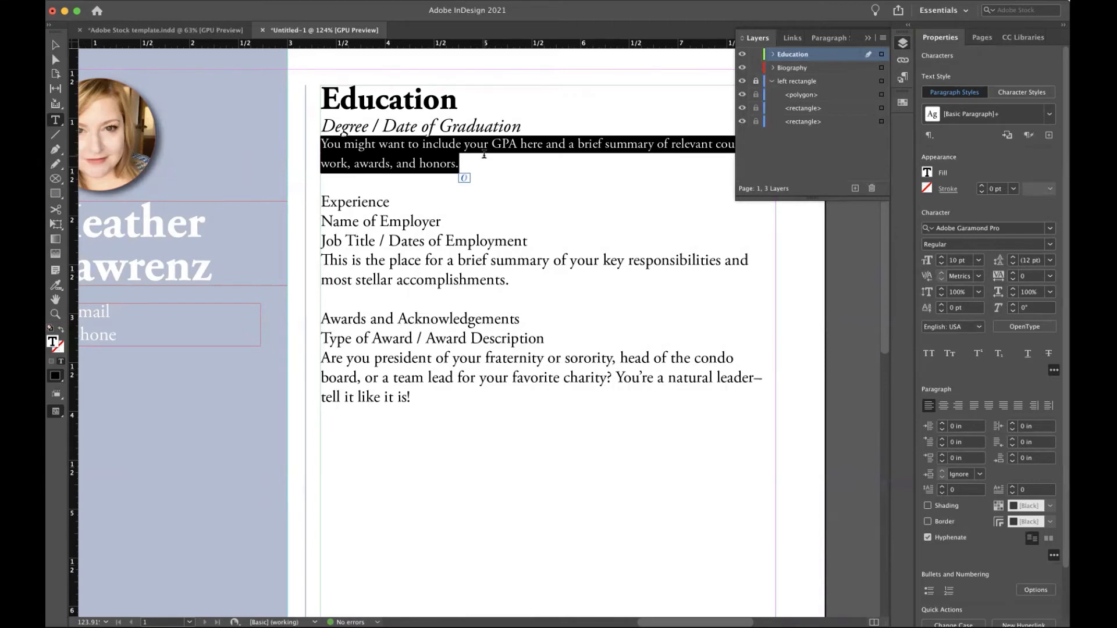
pyautogui.click(472, 100)
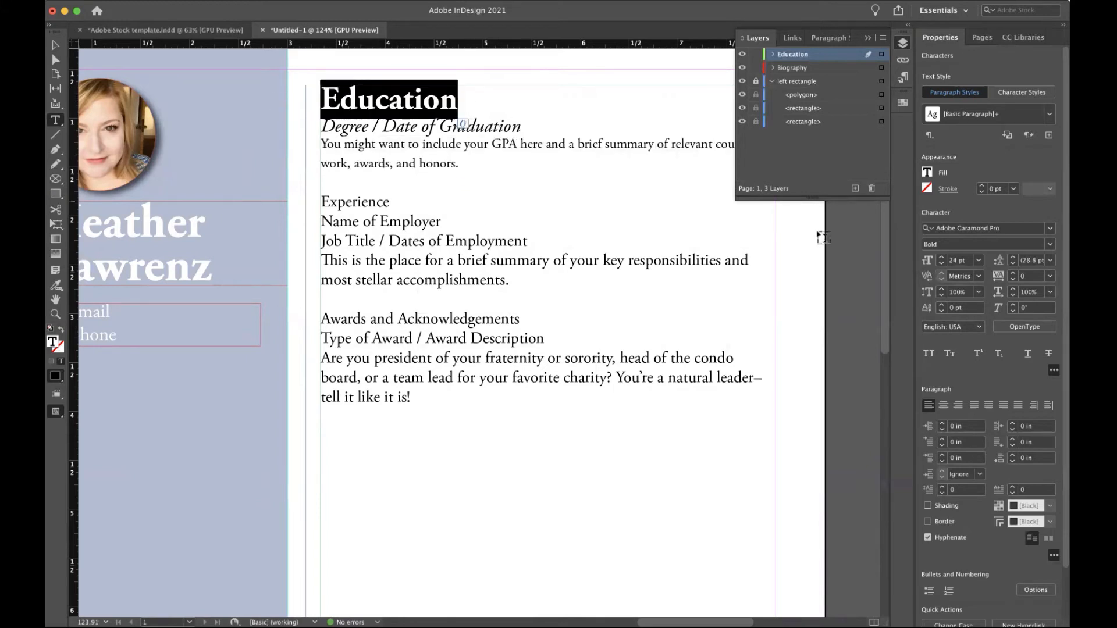
pyautogui.click(1052, 262)
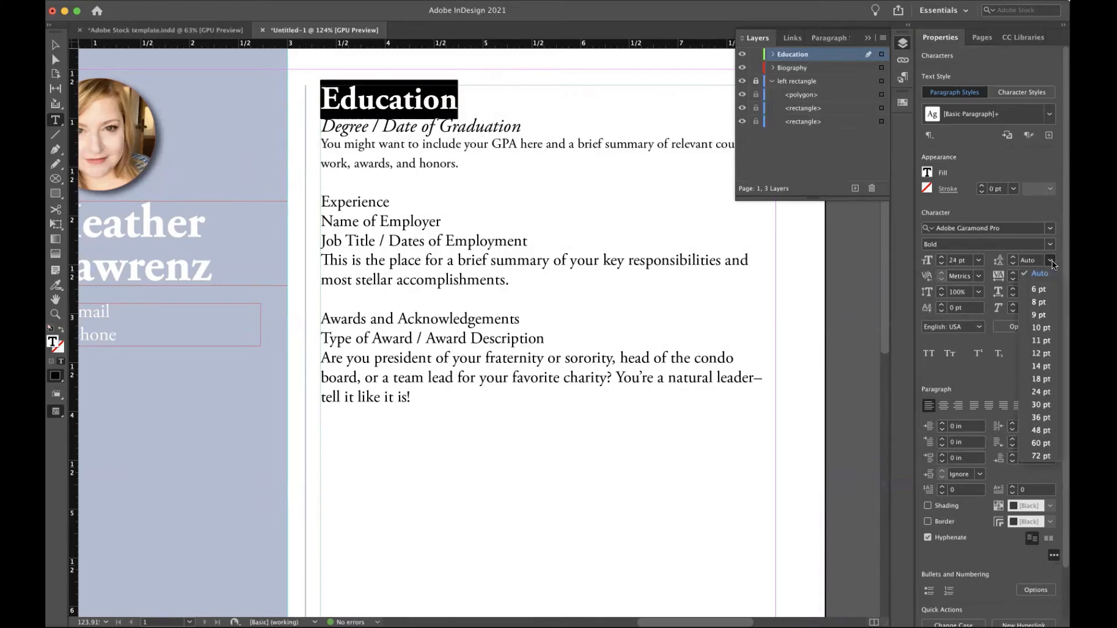
pyautogui.click(1040, 405)
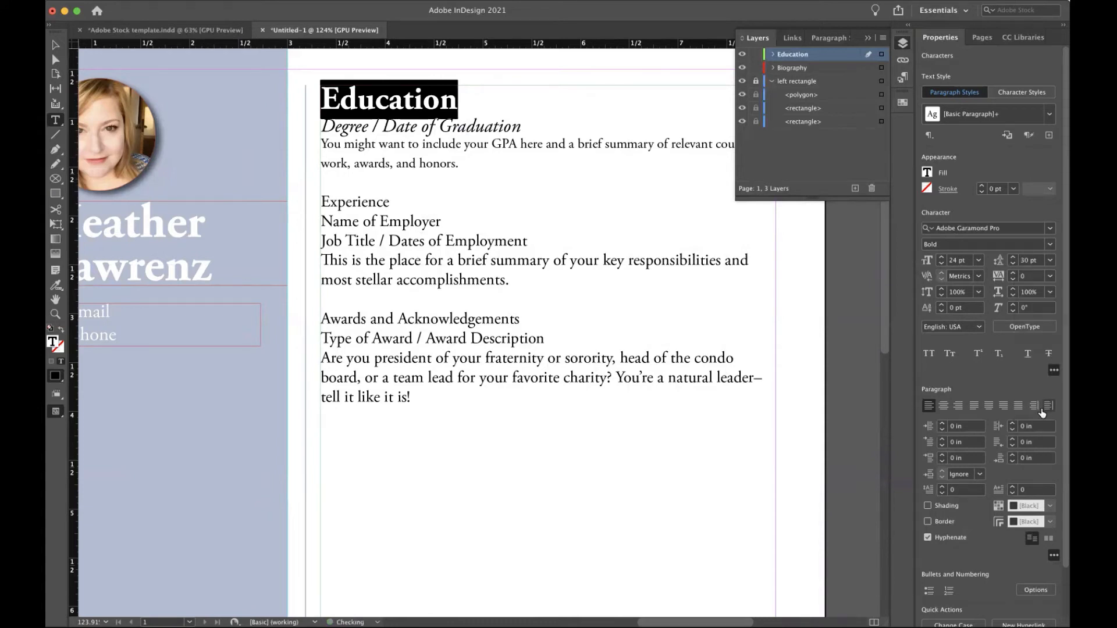
# Give the Degree / Date of Graduation line 24 pt leading.
pyautogui.moveTo(529, 125); pyautogui.dragTo(313, 131)
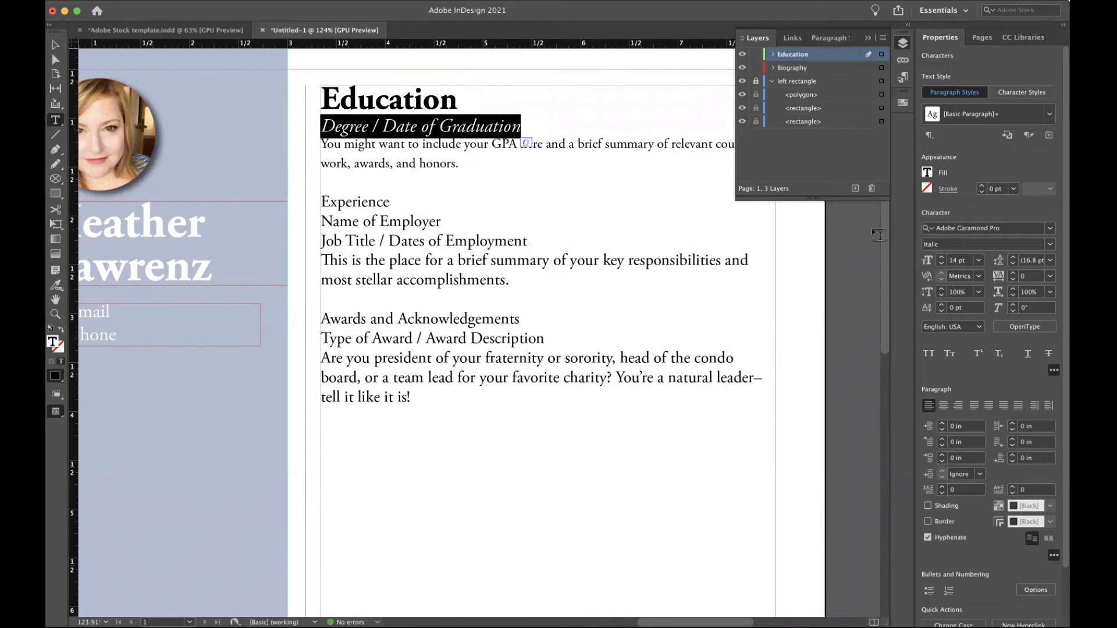
pyautogui.click(1051, 263)
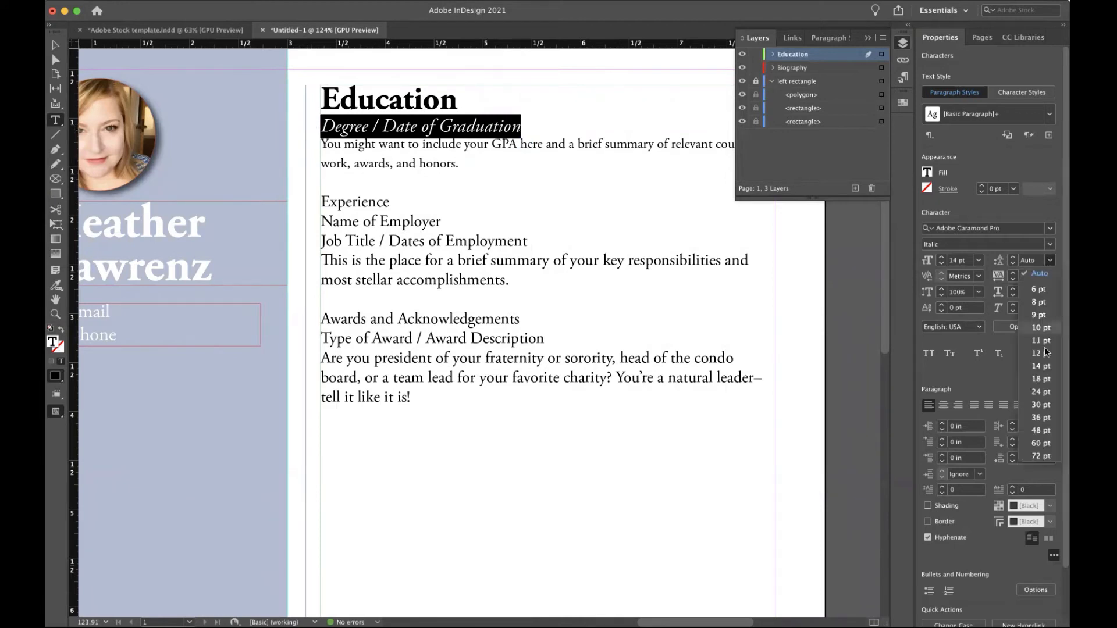
pyautogui.click(1046, 394)
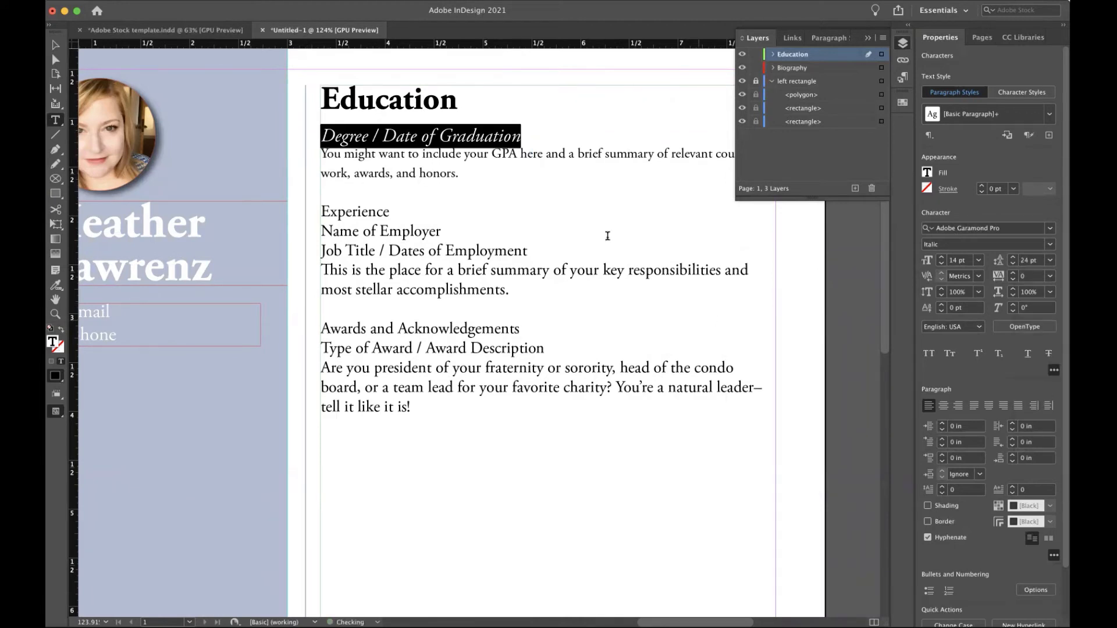
pyautogui.click(575, 185)
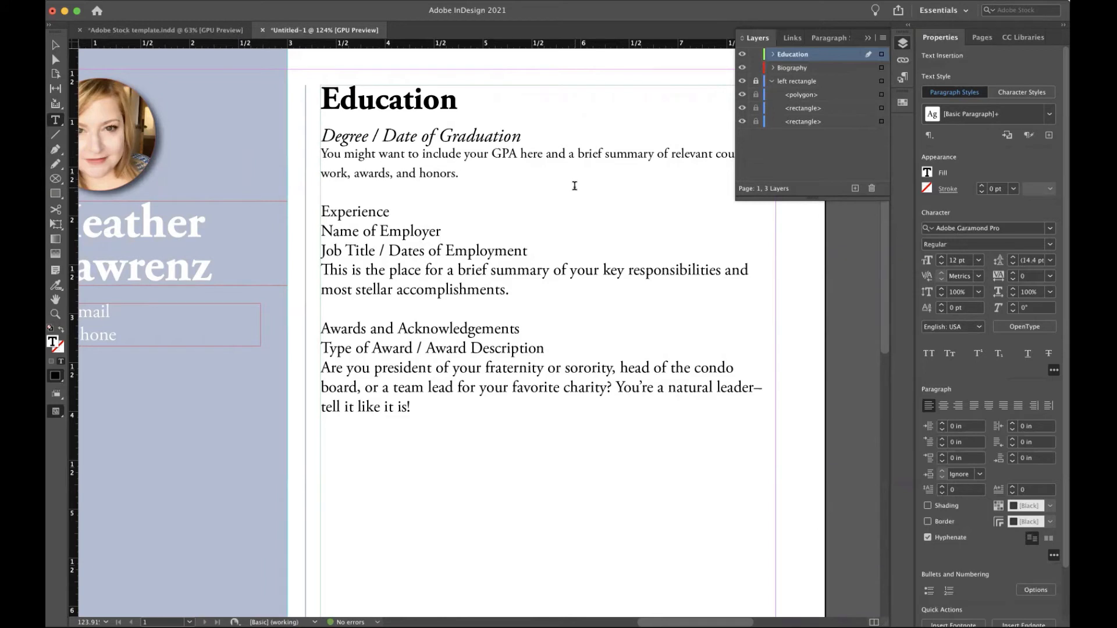
# Tighten the GPA and coursework paragraph to 10 pt leading.
pyautogui.moveTo(459, 176); pyautogui.dragTo(300, 156)
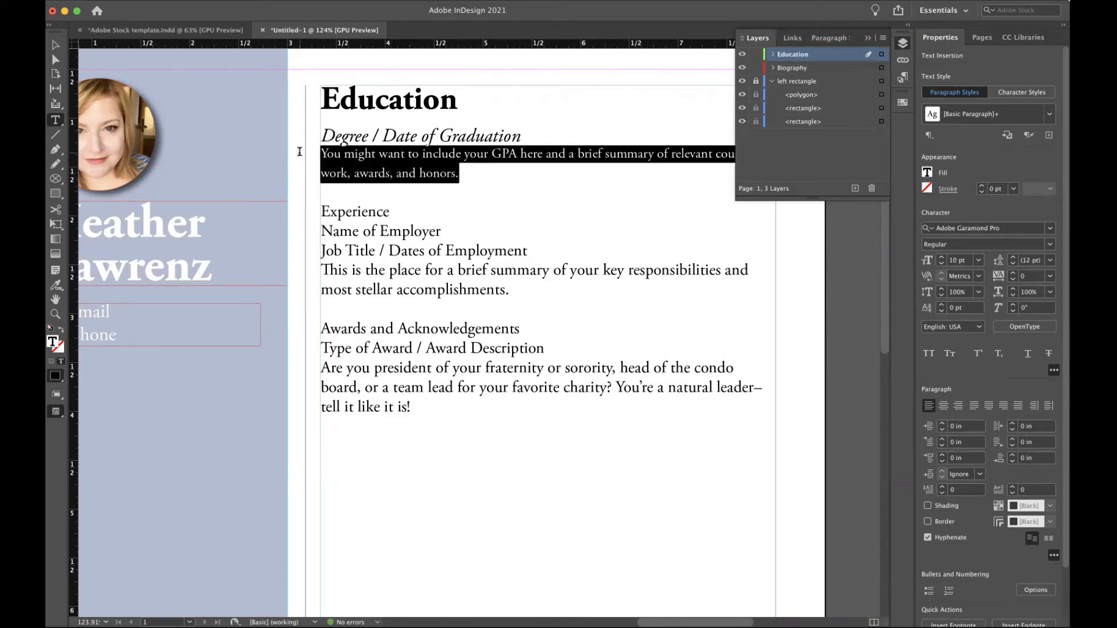
pyautogui.click(1051, 265)
pyautogui.click(1042, 327)
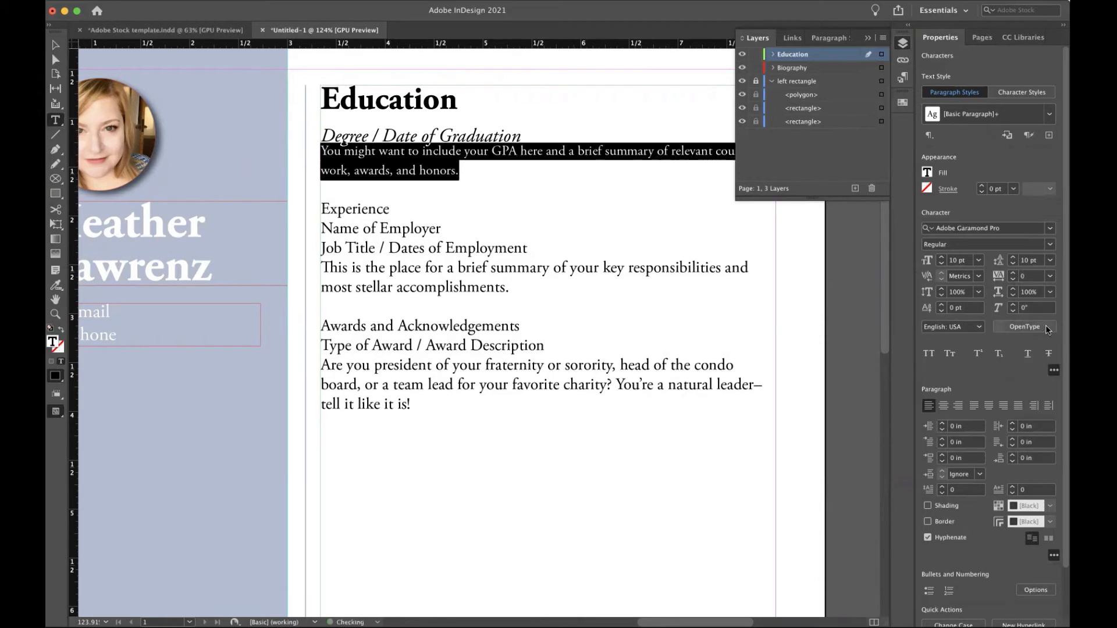
pyautogui.click(616, 167)
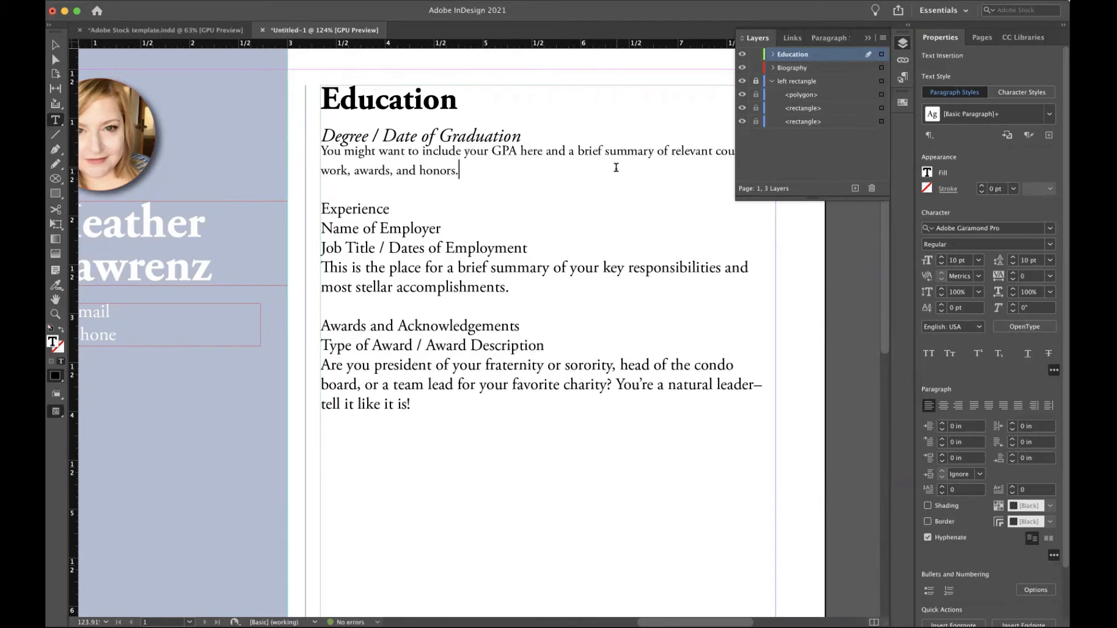
pyautogui.scroll(-5, 412, 135)
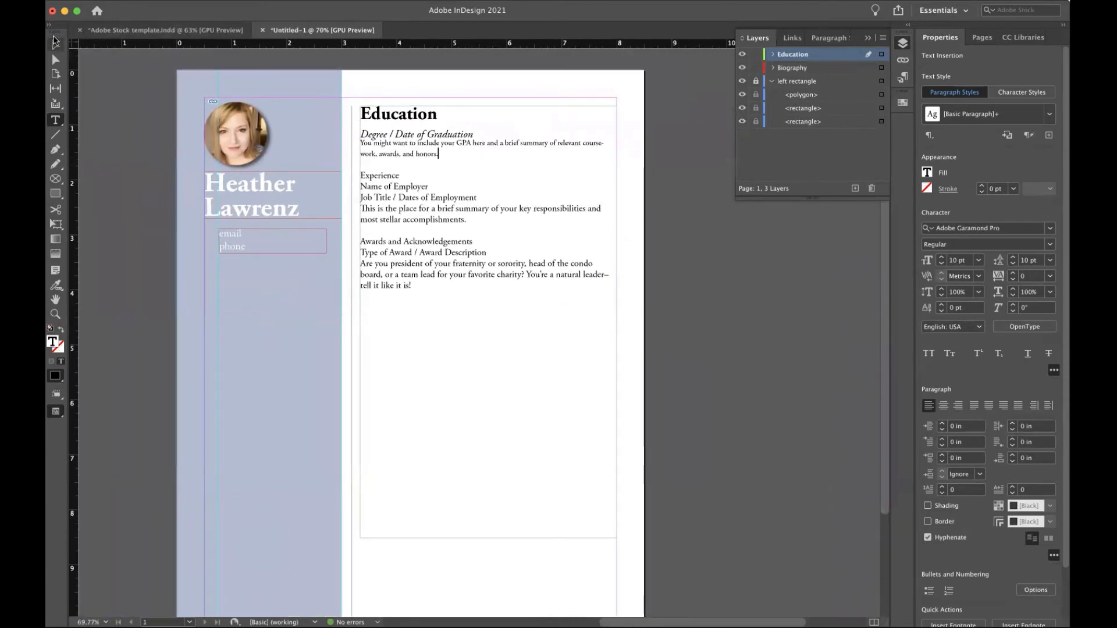
# Drag the Education text frame off the page onto the pasteboard at the right.
pyautogui.click(56, 46)
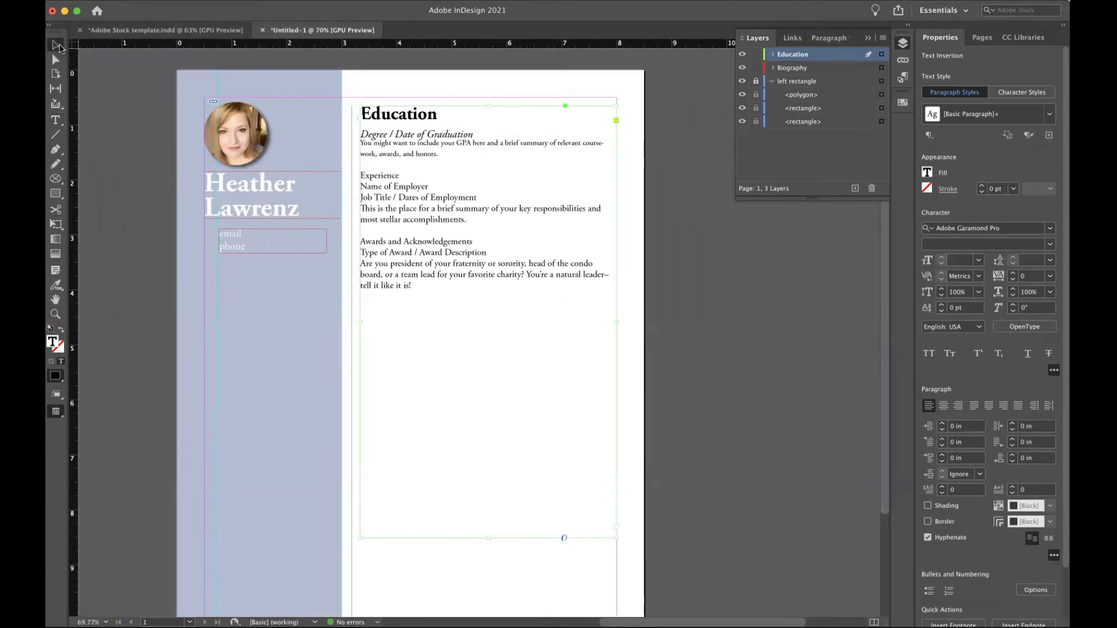
pyautogui.click(514, 192)
pyautogui.moveTo(515, 192); pyautogui.dragTo(728, 188)
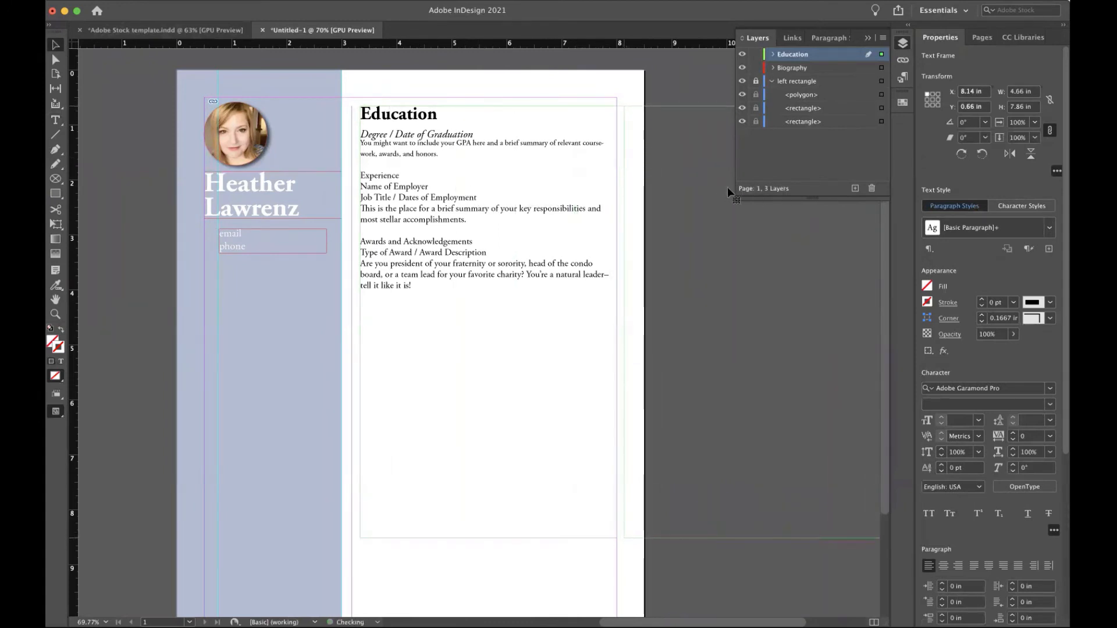
pyautogui.hscroll(3, 471, 220)
pyautogui.scroll(-2, 472, 219)
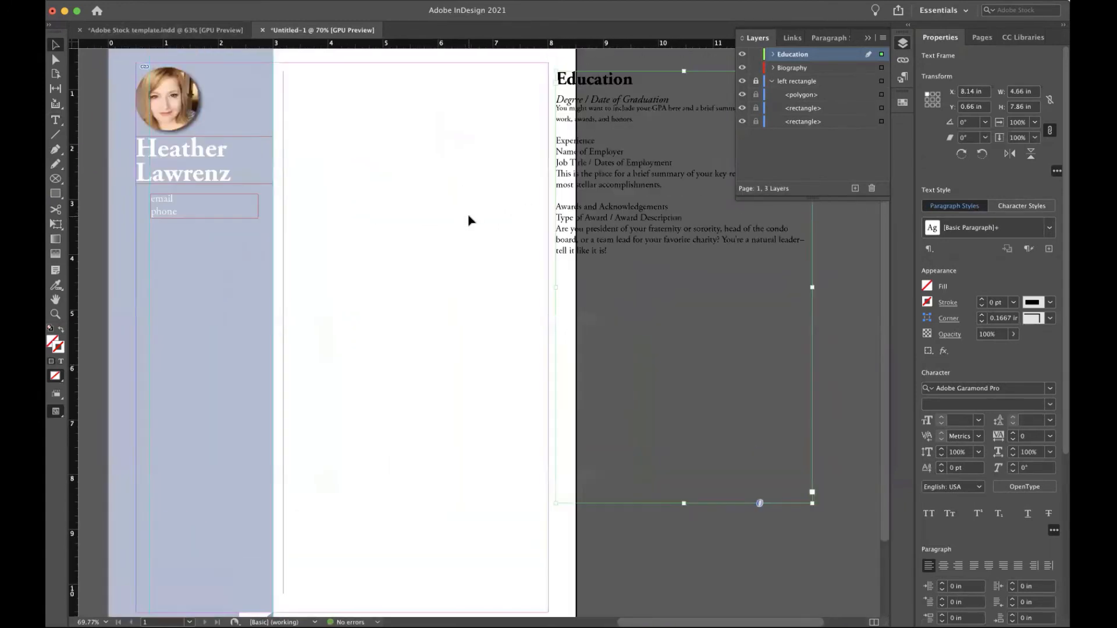
pyautogui.scroll(2, 471, 220)
pyautogui.hscroll(-1, 472, 220)
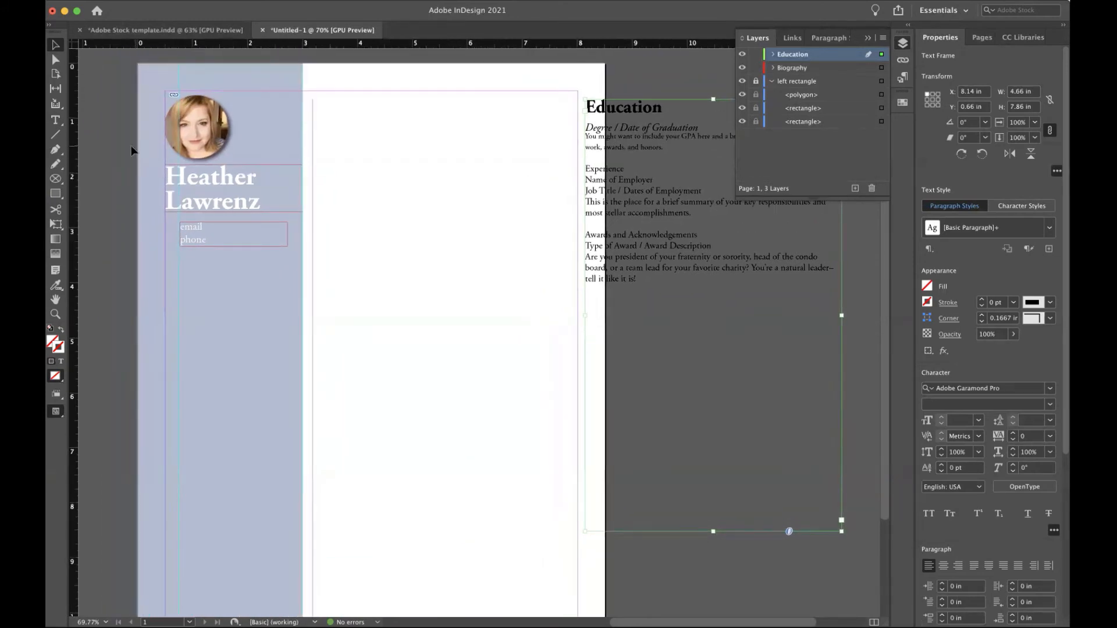
pyautogui.click(56, 121)
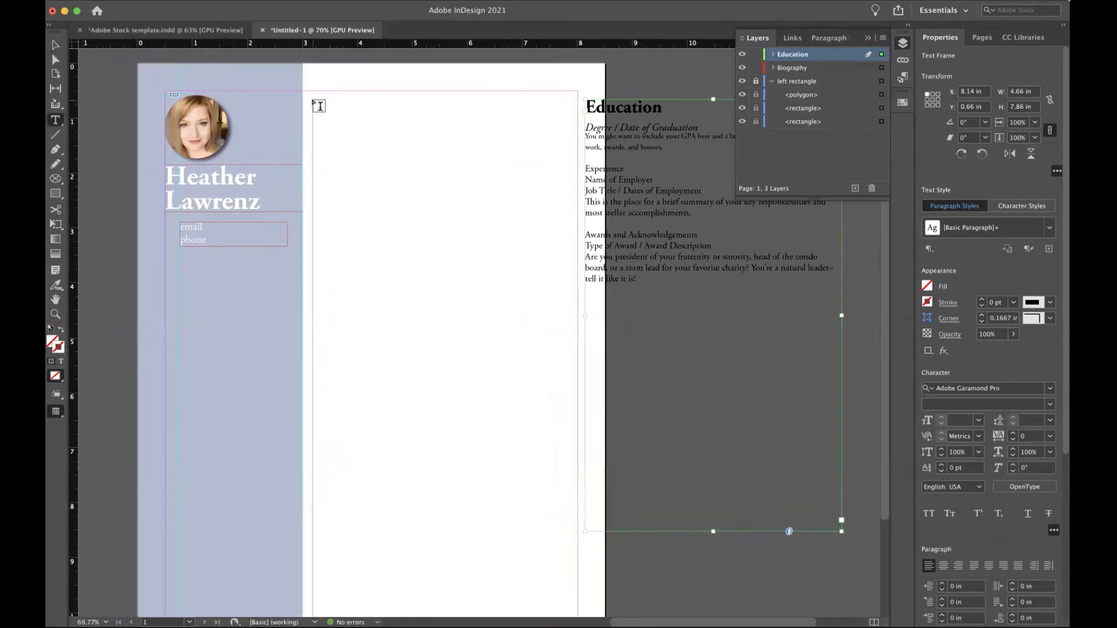
# Draw a new frame atop the main column and move the Education heading into it.
pyautogui.moveTo(320, 100); pyautogui.dragTo(570, 130)
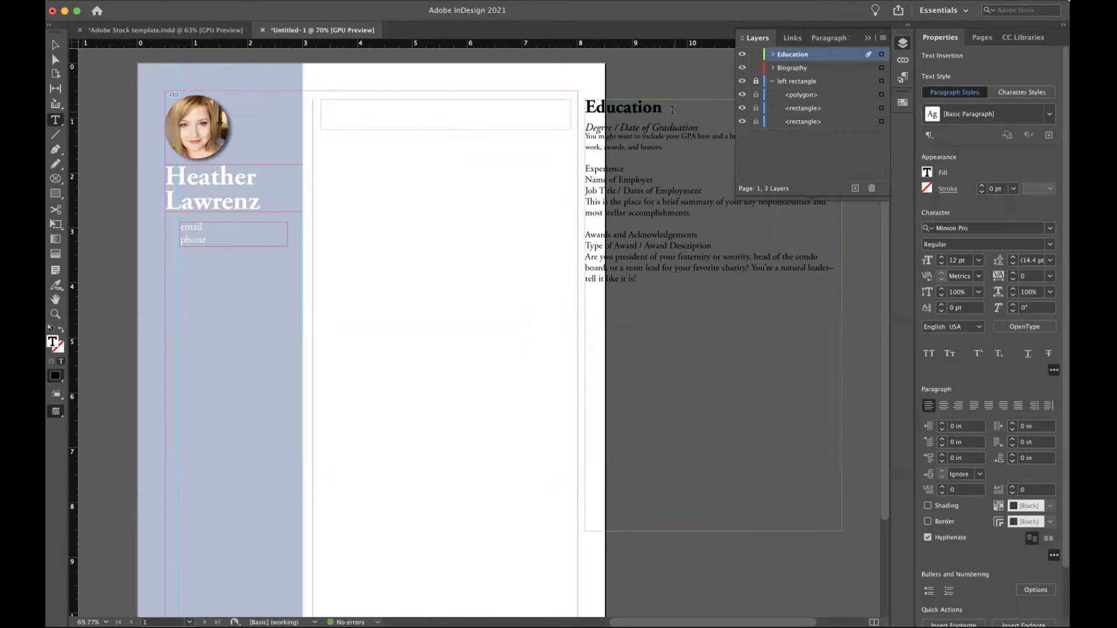
pyautogui.moveTo(672, 110); pyautogui.dragTo(550, 110)
pyautogui.press('super+x')
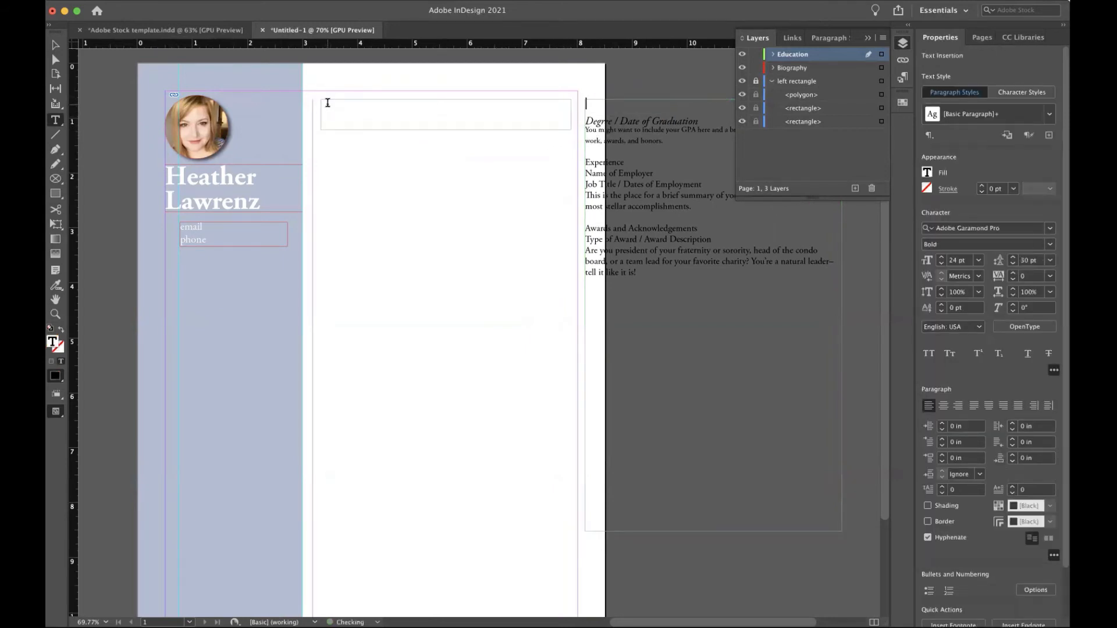
pyautogui.click(326, 105)
pyautogui.press('super+v')
# Show the document grid, shorten the Education frame, and cut the Degree line from the old frame.
pyautogui.click(55, 45)
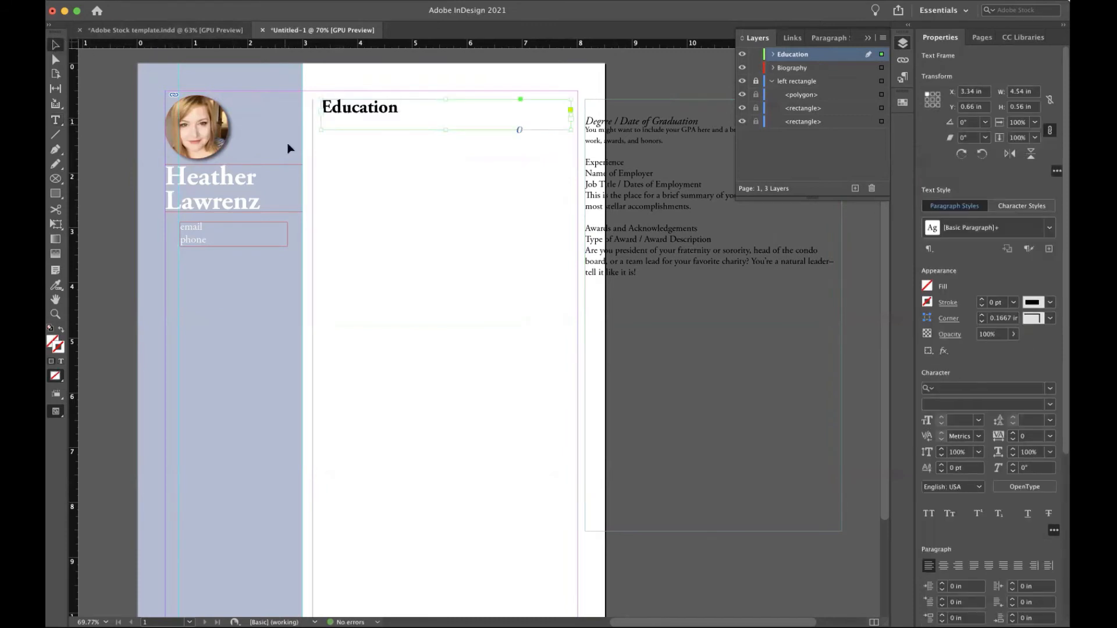
pyautogui.press('super+apostrophe')
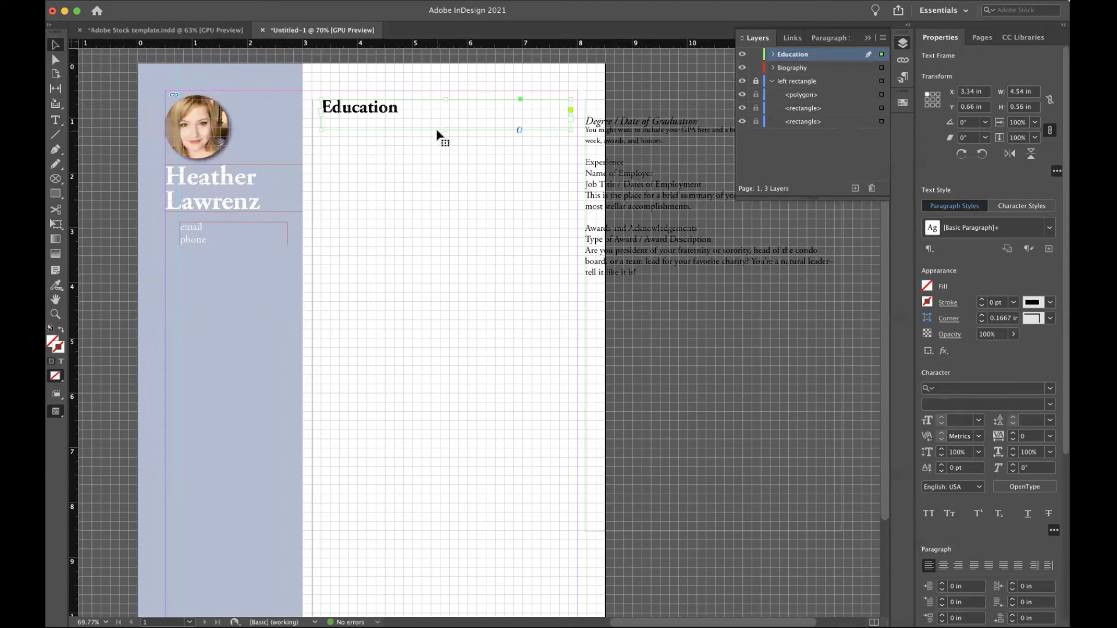
pyautogui.moveTo(444, 130); pyautogui.dragTo(444, 119)
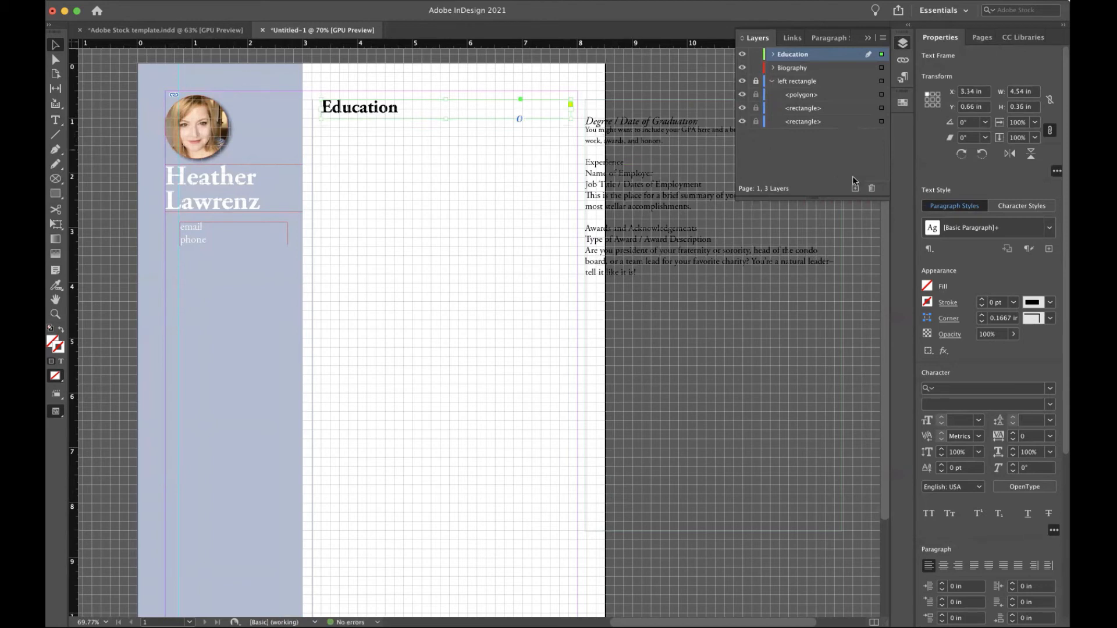
pyautogui.press('t')
pyautogui.moveTo(701, 121); pyautogui.dragTo(579, 122)
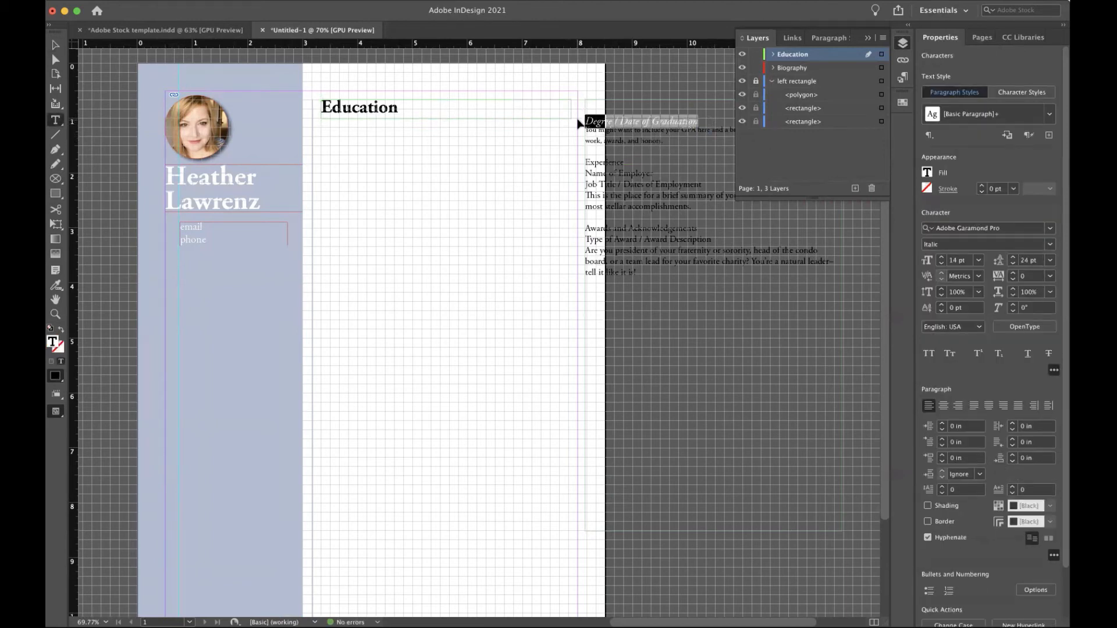
pyautogui.hotkey('ctrl', 'x')
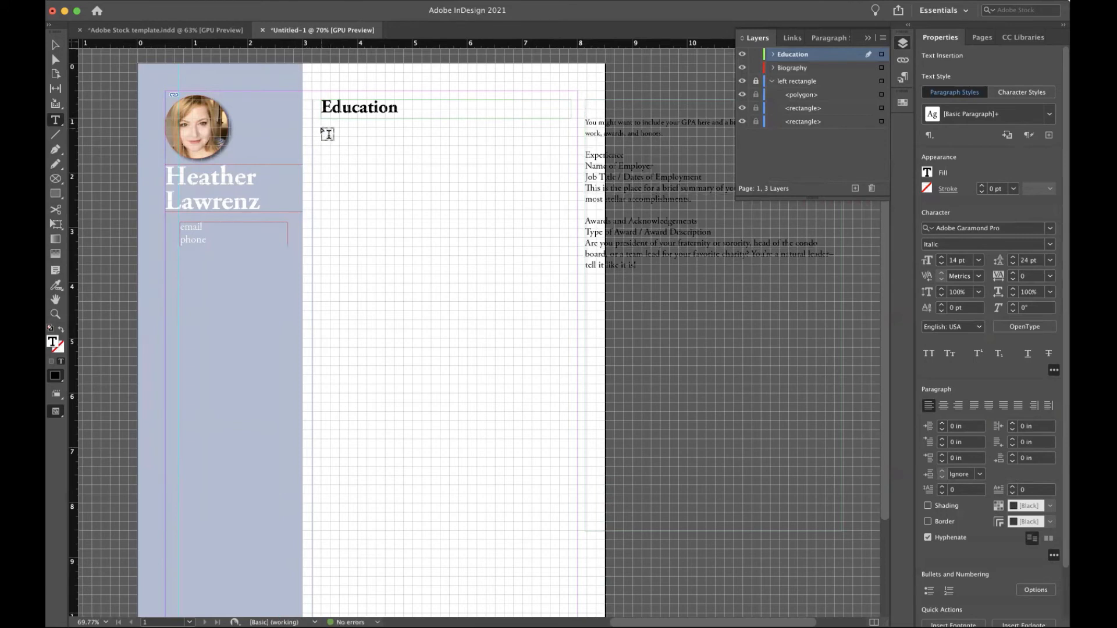
# Draw a frame below Education and paste the Degree / Date of Graduation line into it.
pyautogui.moveTo(322, 122); pyautogui.dragTo(508, 151)
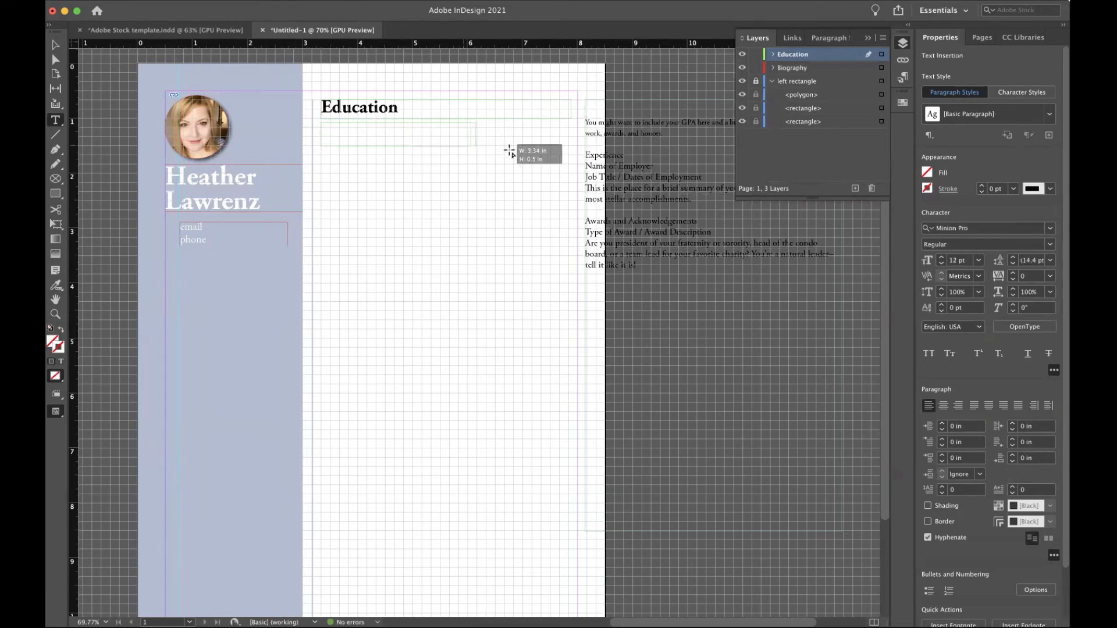
pyautogui.moveTo(508, 151); pyautogui.dragTo(570, 147)
pyautogui.press('super+v')
pyautogui.click(54, 48)
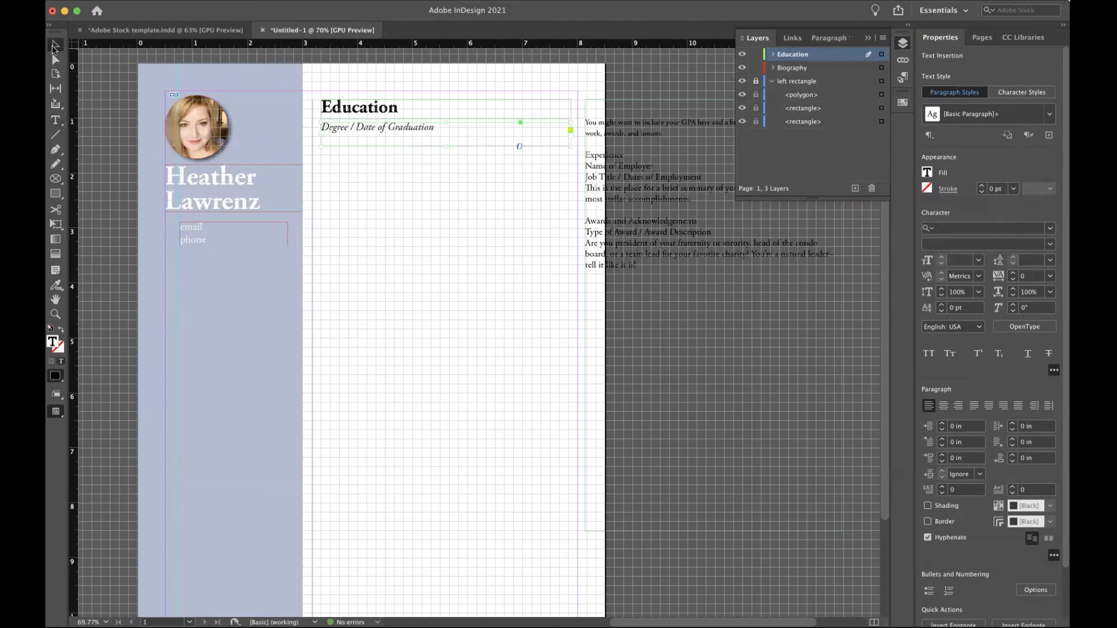
# Reduce the Education frame's height and nudge the Degree frame up against it.
pyautogui.scroll(3, 352, 172)
pyautogui.scroll(5, 351, 172)
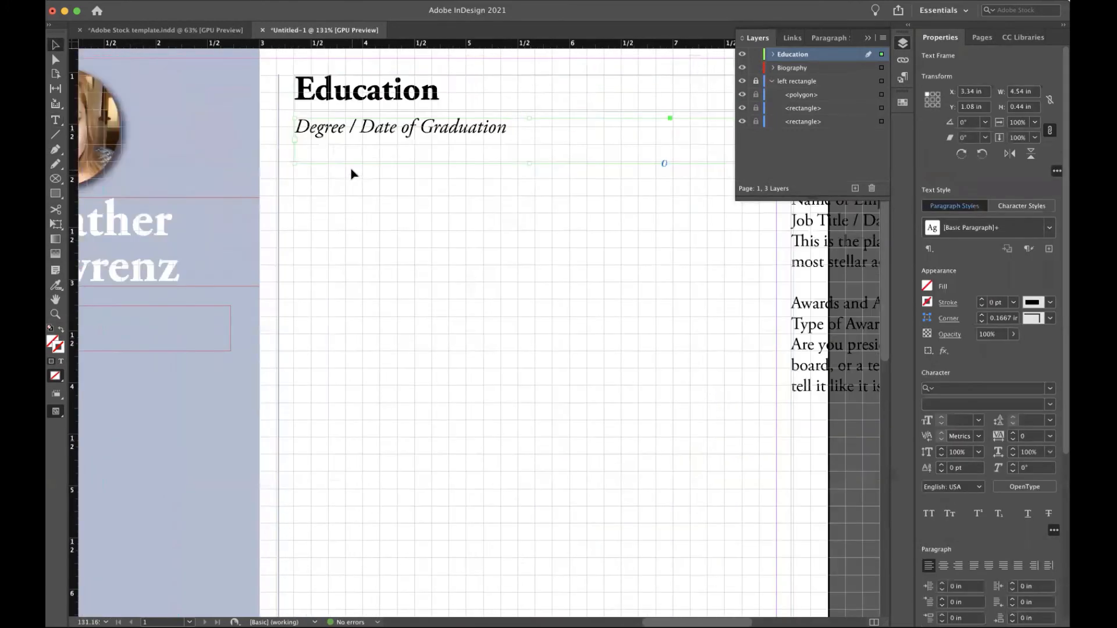
pyautogui.click(360, 263)
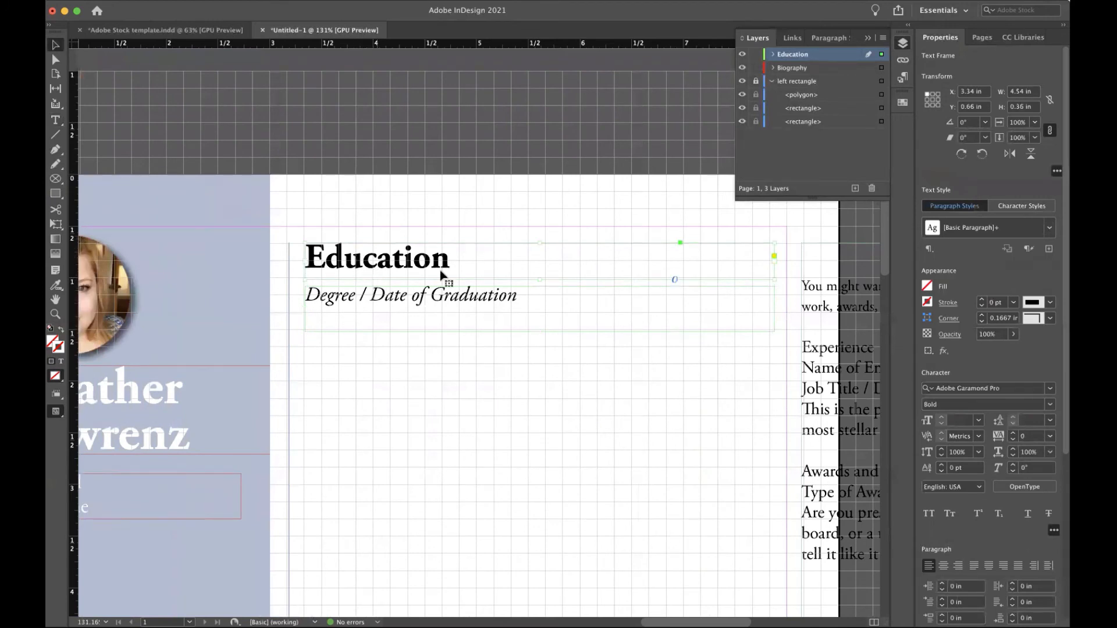
pyautogui.moveTo(540, 280); pyautogui.dragTo(540, 272)
pyautogui.click(495, 299)
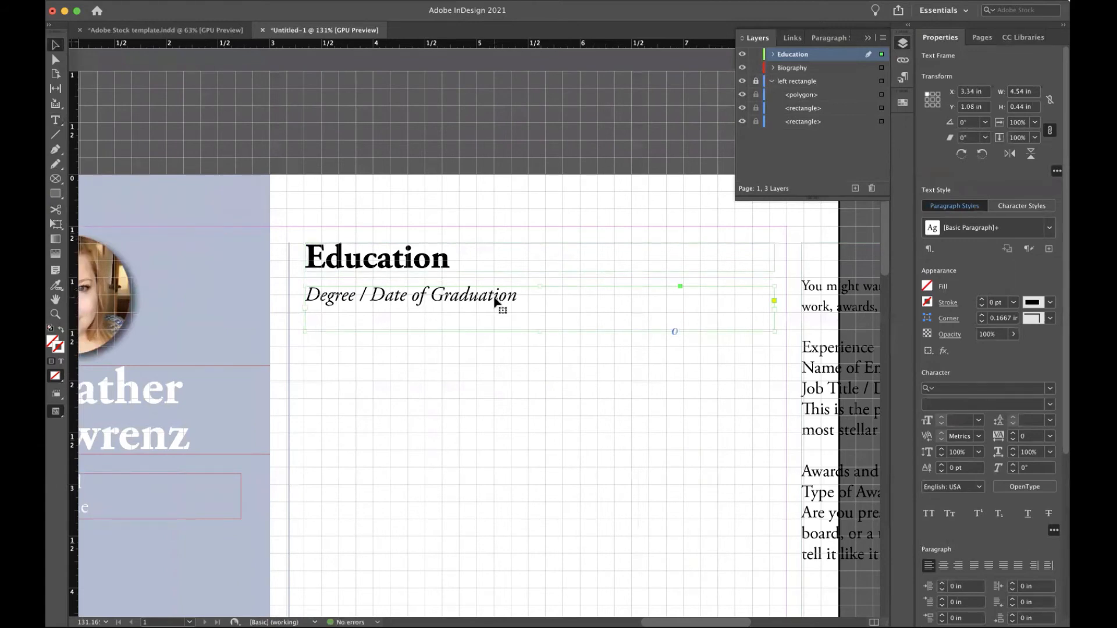
pyautogui.press('Up')
pyautogui.press('Up')
pyautogui.press('Up')
pyautogui.press('Up')
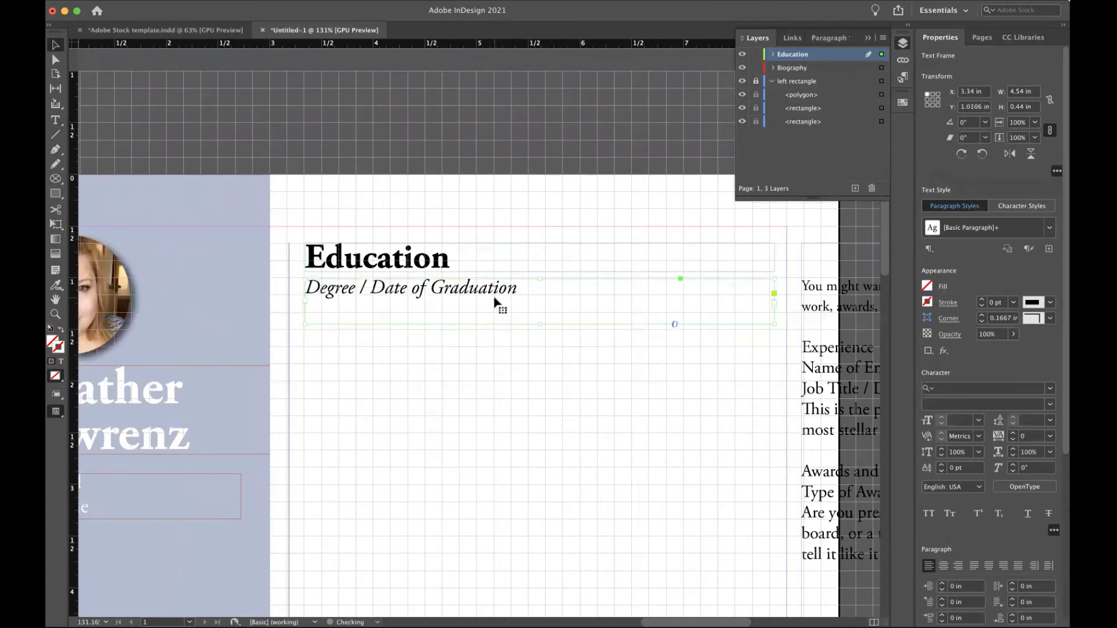
pyautogui.scroll(-2, 495, 299)
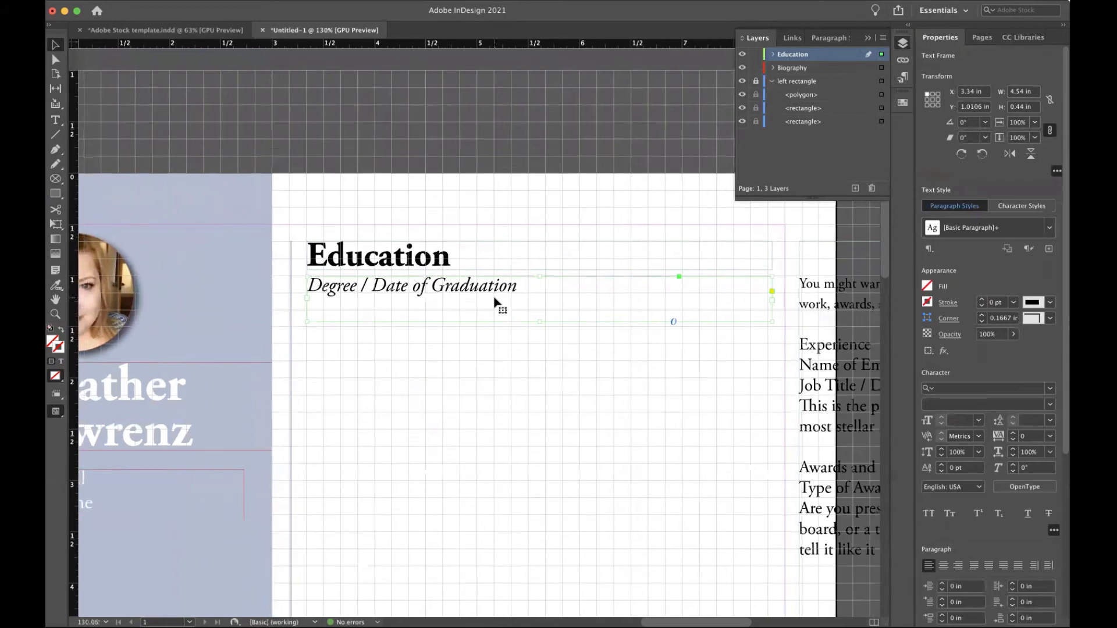
pyautogui.doubleClick(865, 271)
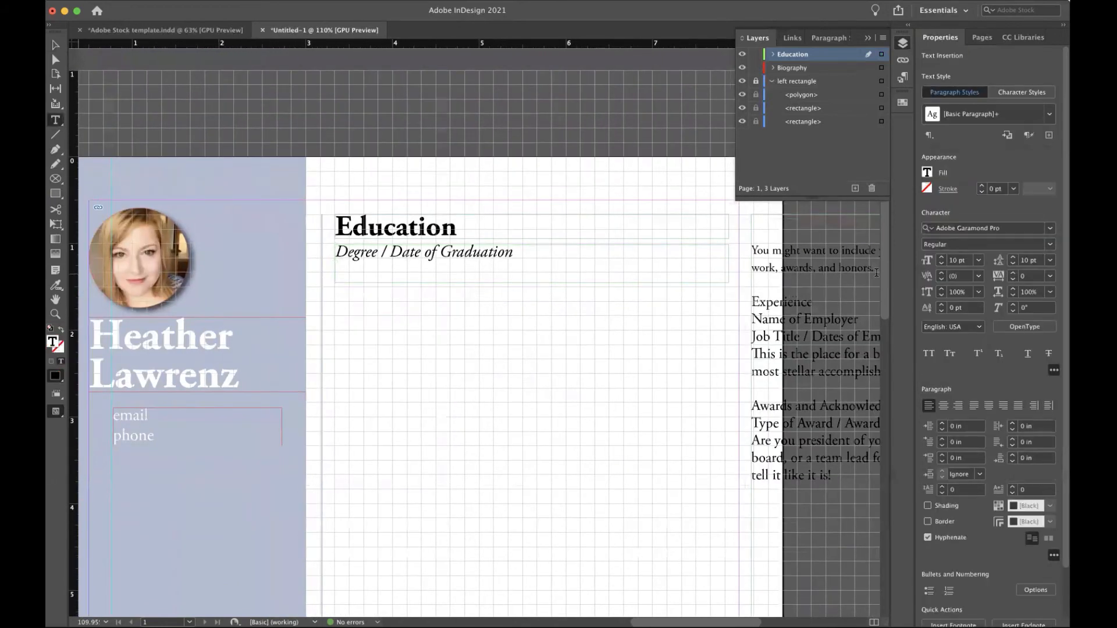
# Cut the GPA and coursework sentence and paste it into a new frame below the Degree line.
pyautogui.moveTo(877, 273); pyautogui.dragTo(748, 255)
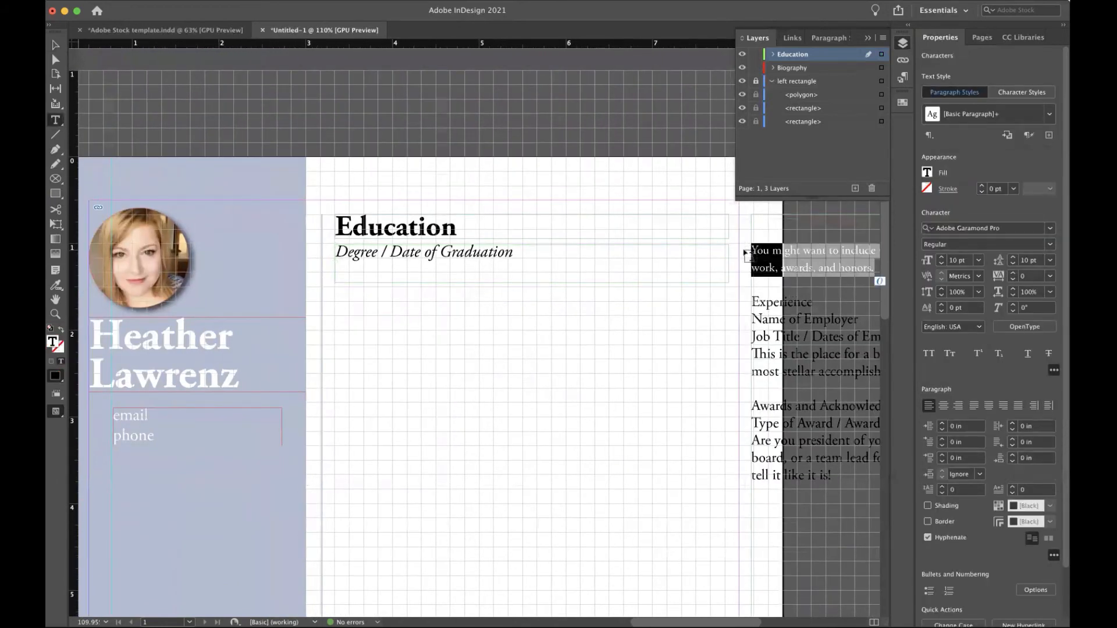
pyautogui.press('BackSpace')
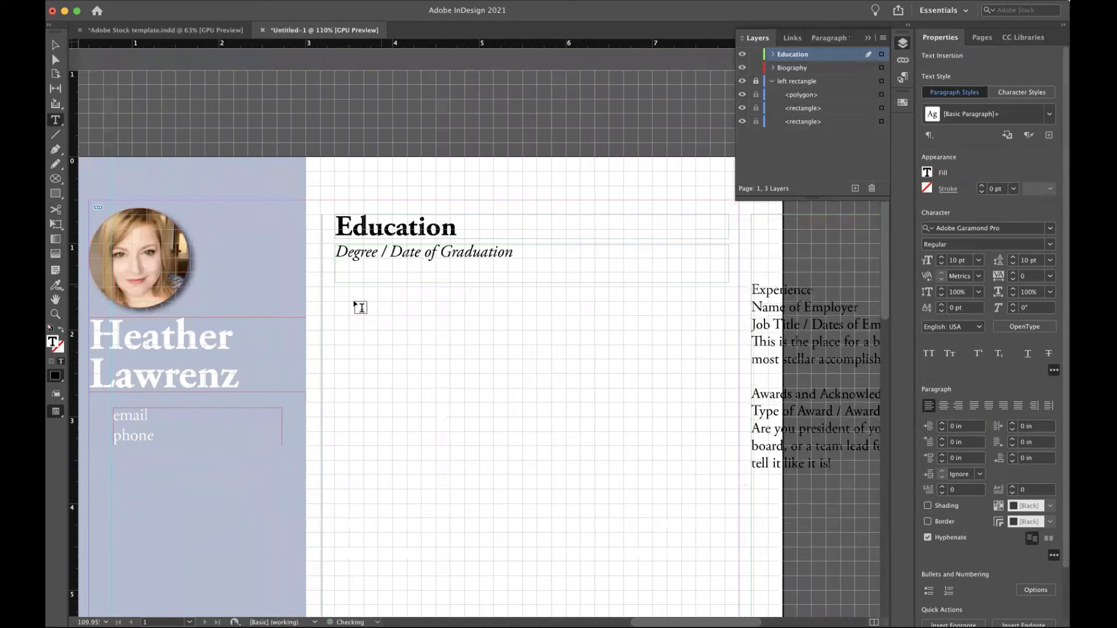
pyautogui.moveTo(339, 301); pyautogui.dragTo(711, 336)
pyautogui.press('super+v')
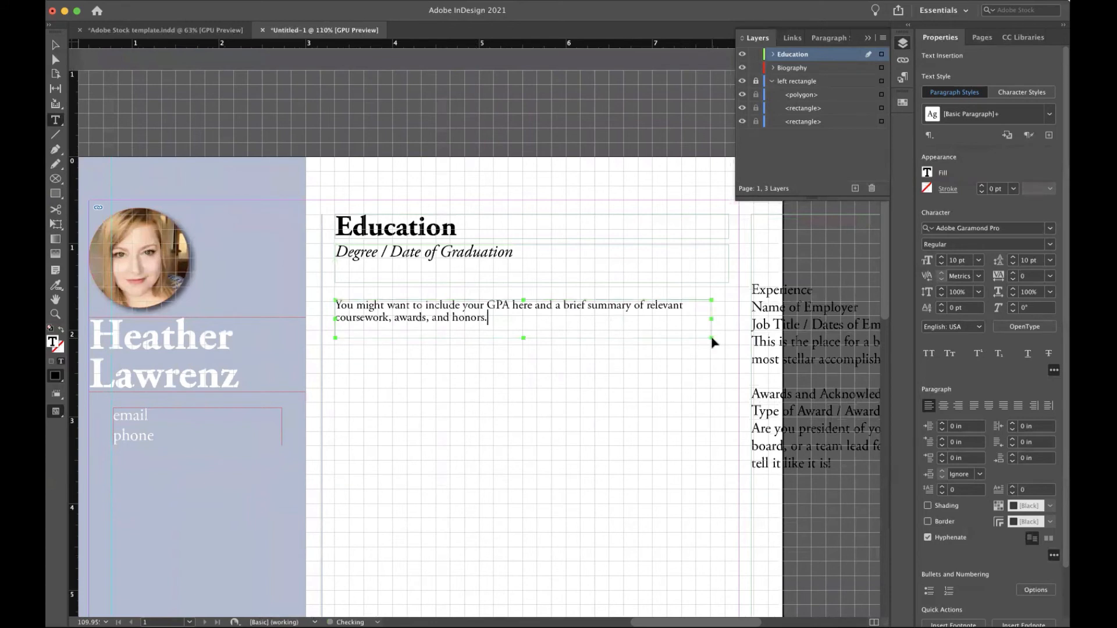
pyautogui.click(55, 45)
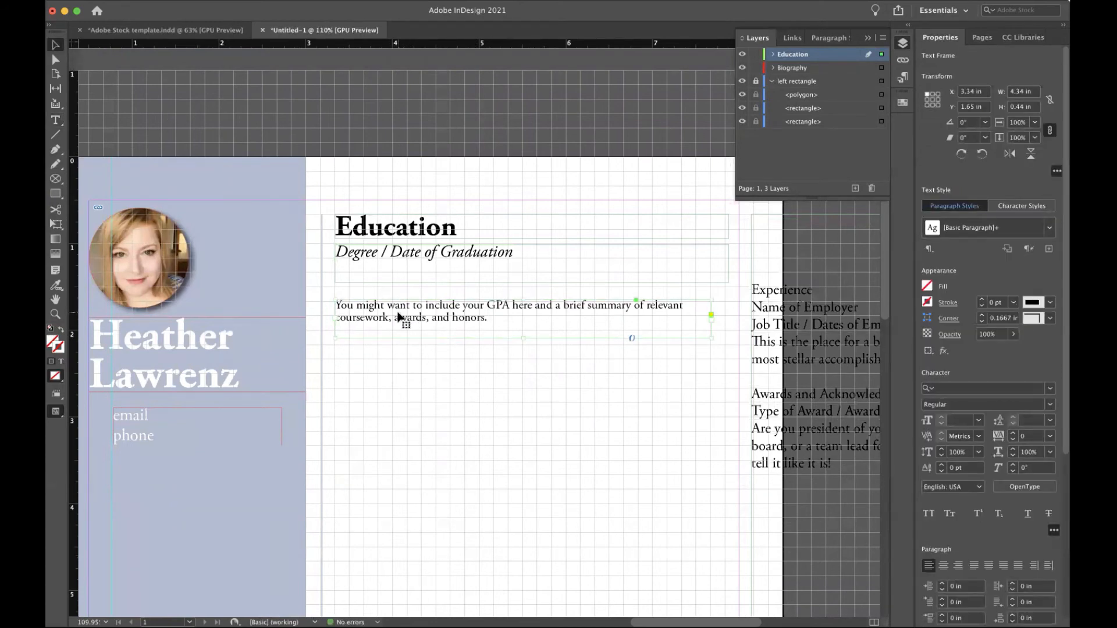
# Move the description frame up under the degree line, widen it, and turn off hyphenation.
pyautogui.doubleClick(399, 317)
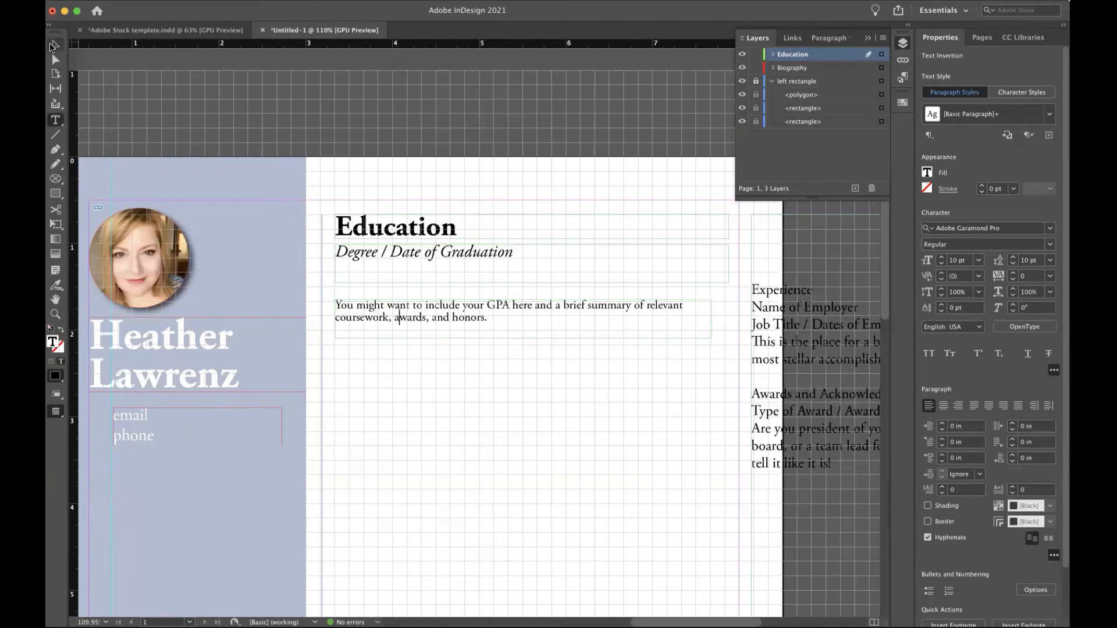
pyautogui.click(56, 44)
pyautogui.moveTo(498, 328); pyautogui.dragTo(498, 292)
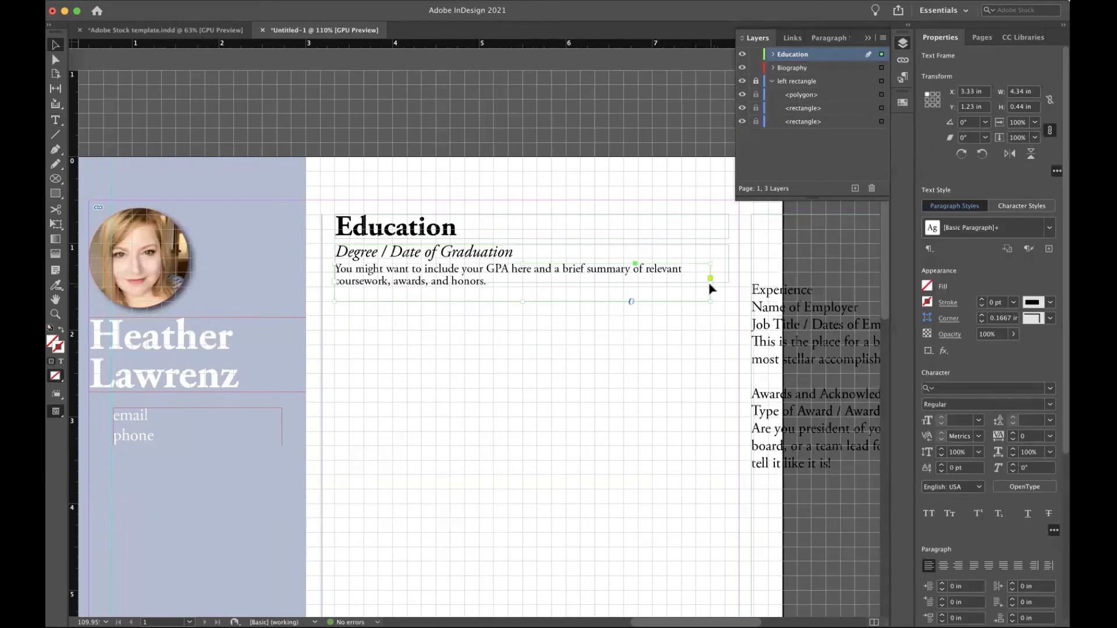
pyautogui.moveTo(711, 301); pyautogui.dragTo(737, 301)
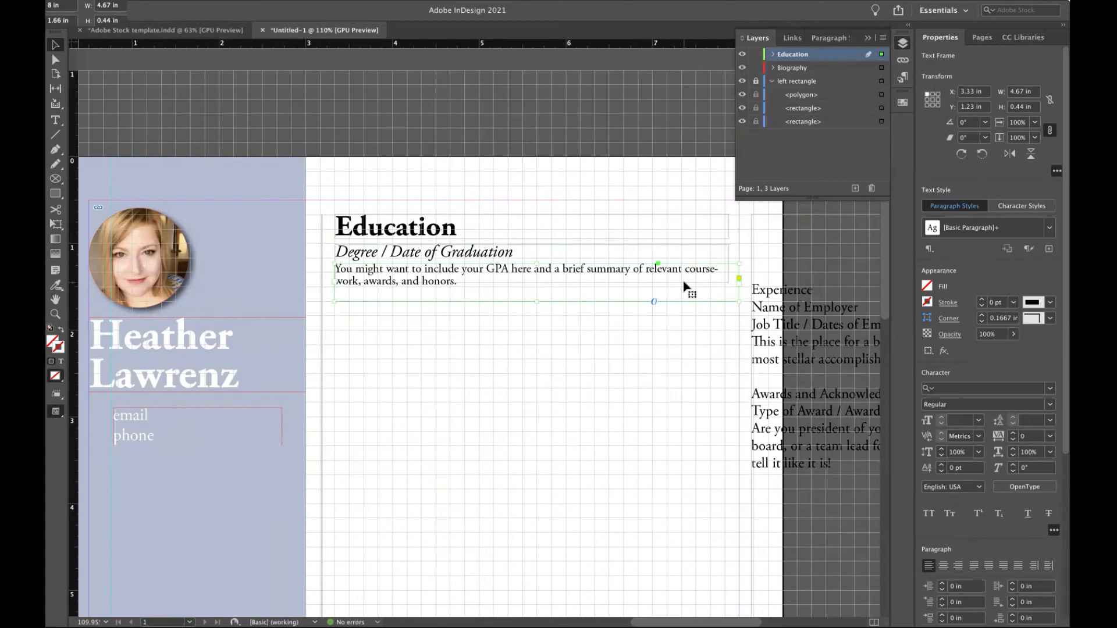
pyautogui.press('Down')
pyautogui.press('Down')
pyautogui.press('Down')
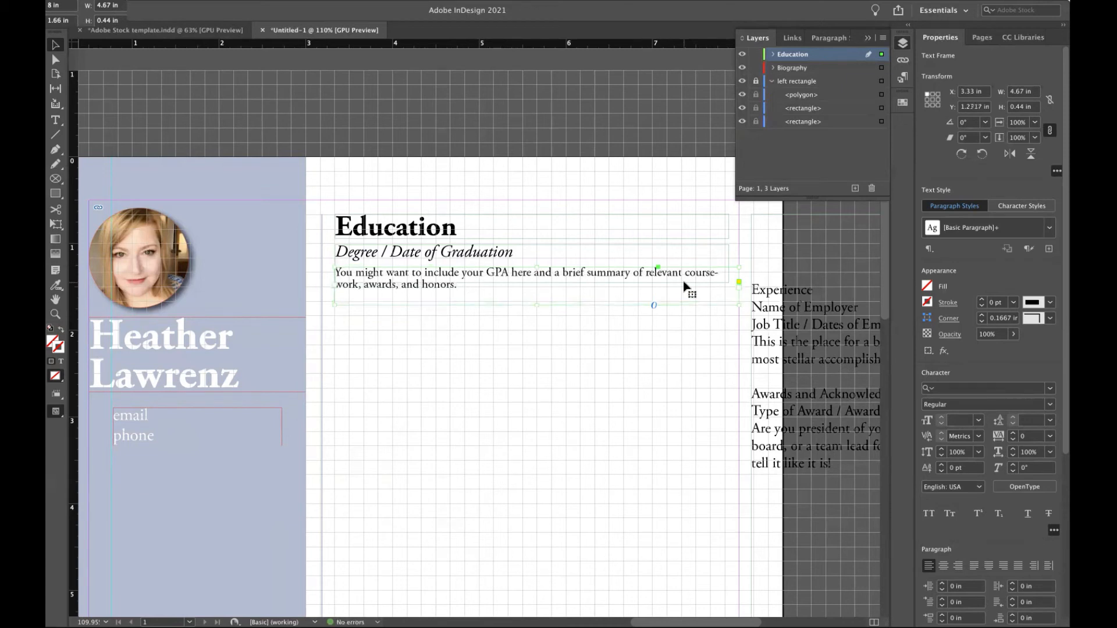
pyautogui.scroll(-3, 919, 455)
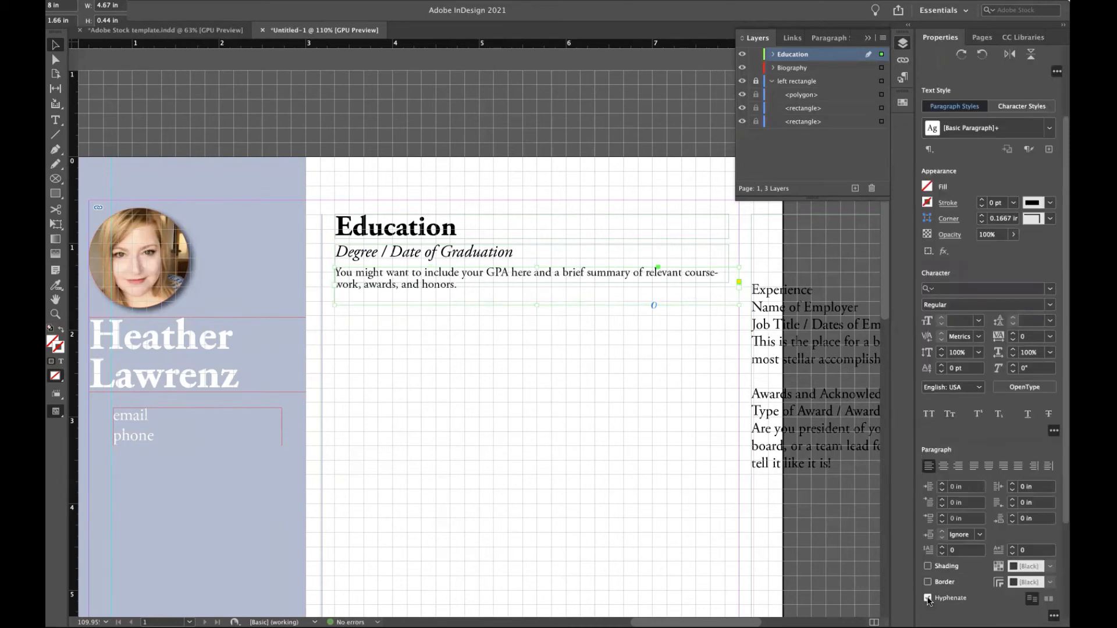
pyautogui.click(928, 599)
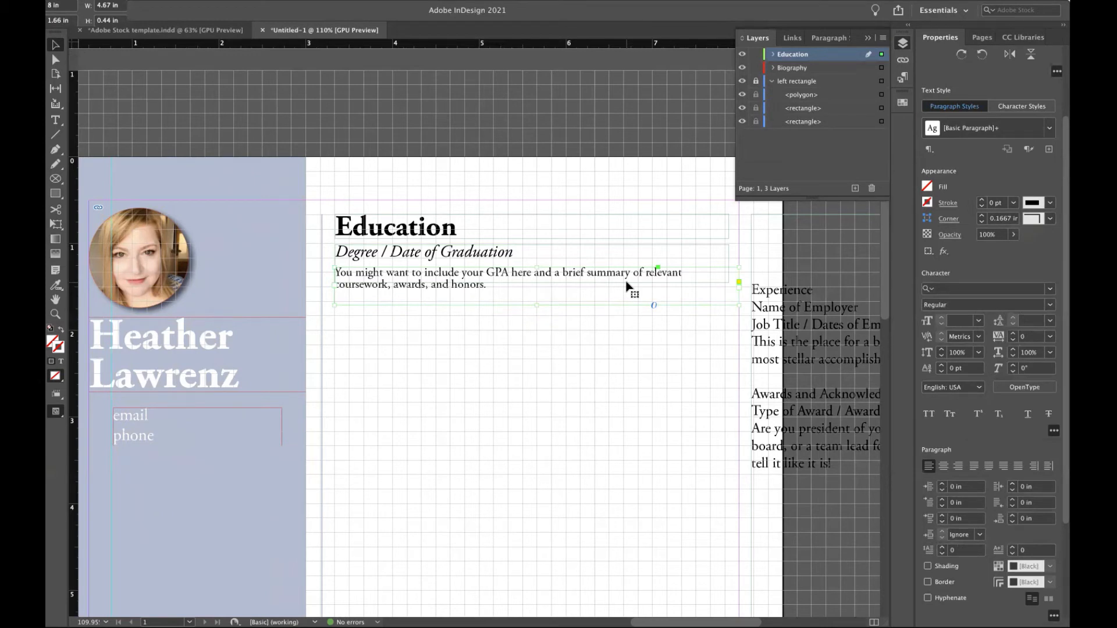
pyautogui.scroll(-1, 734, 282)
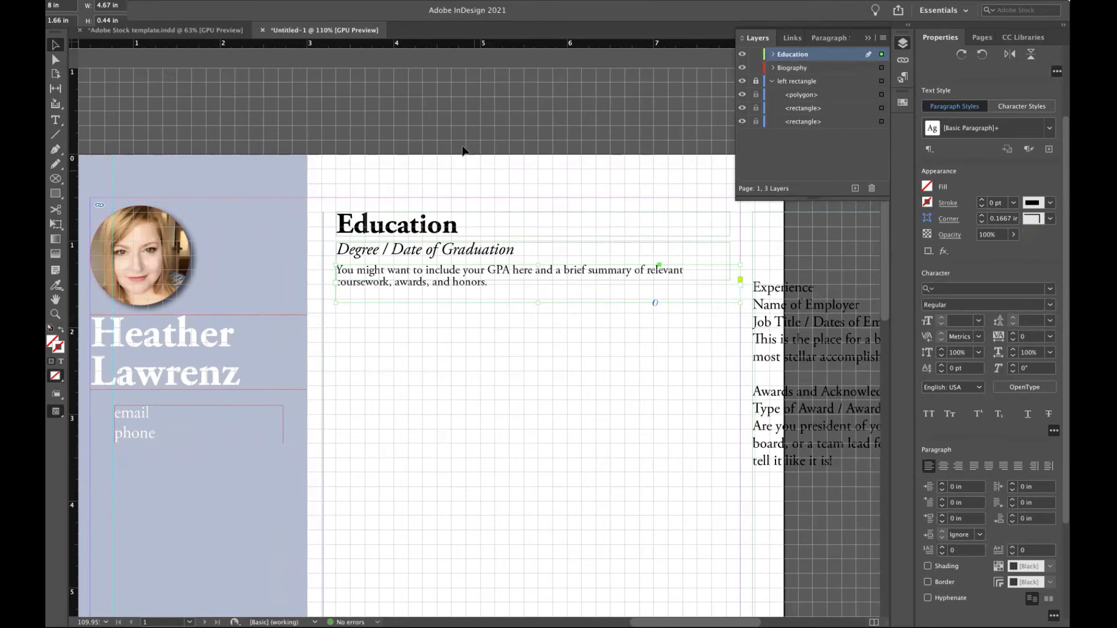
# Close the floating Layers/Paragraph Styles panel group and select the Education heading frame.
pyautogui.scroll(-5, 462, 150)
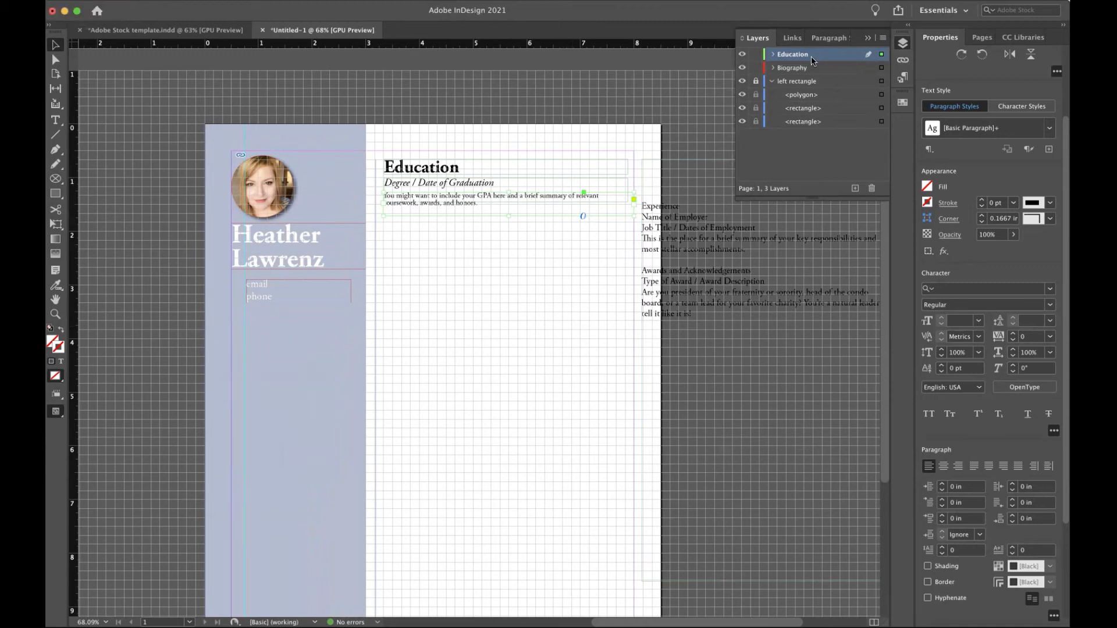
pyautogui.click(831, 38)
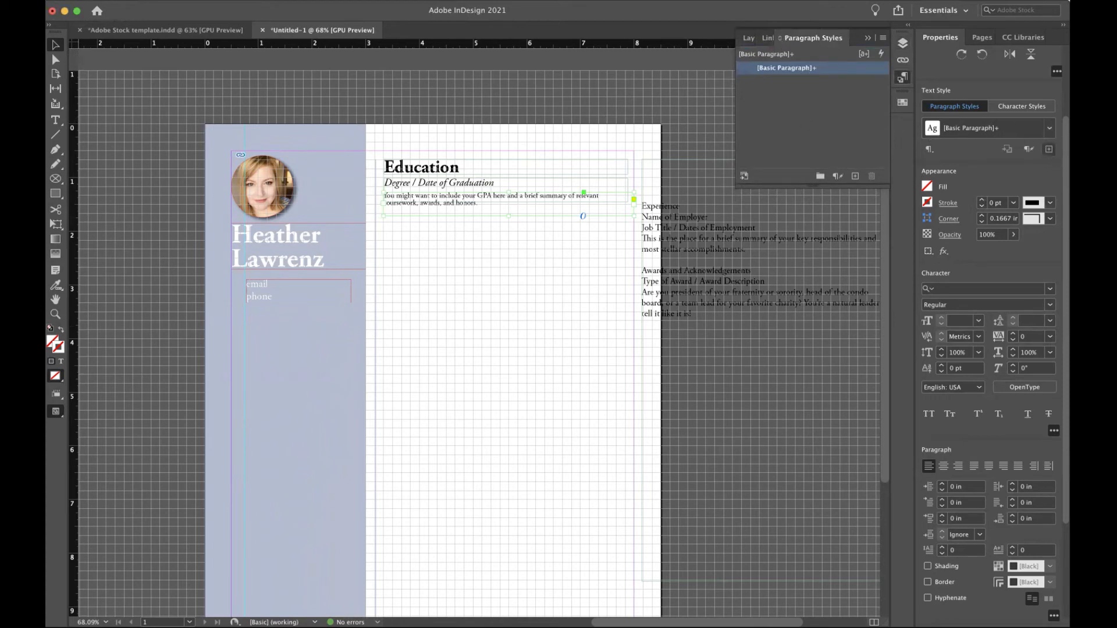
pyautogui.click(867, 37)
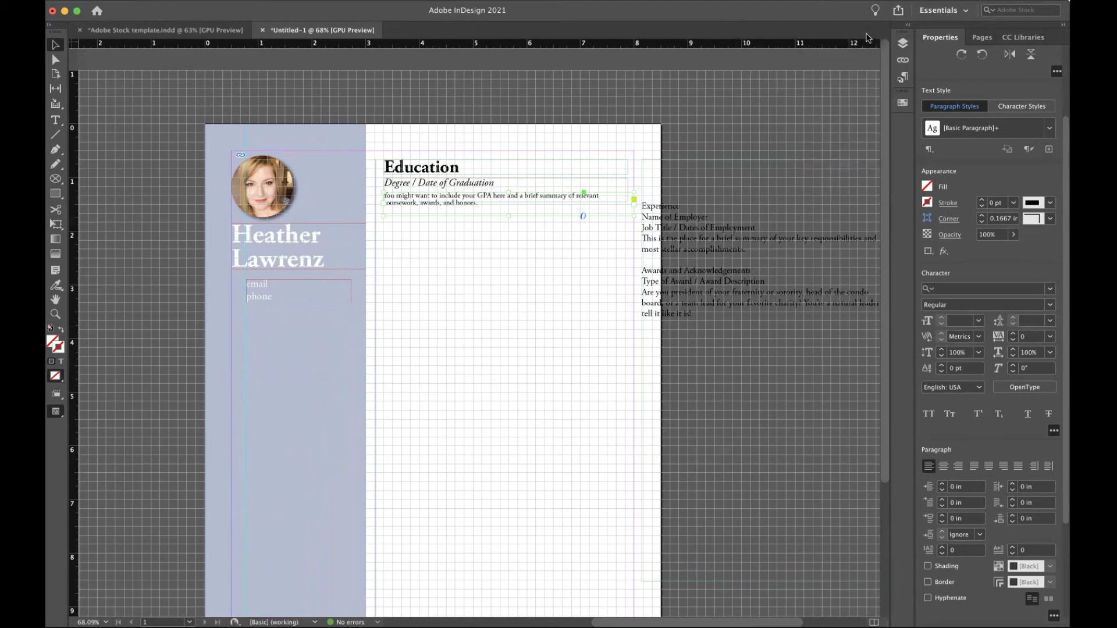
pyautogui.click(445, 170)
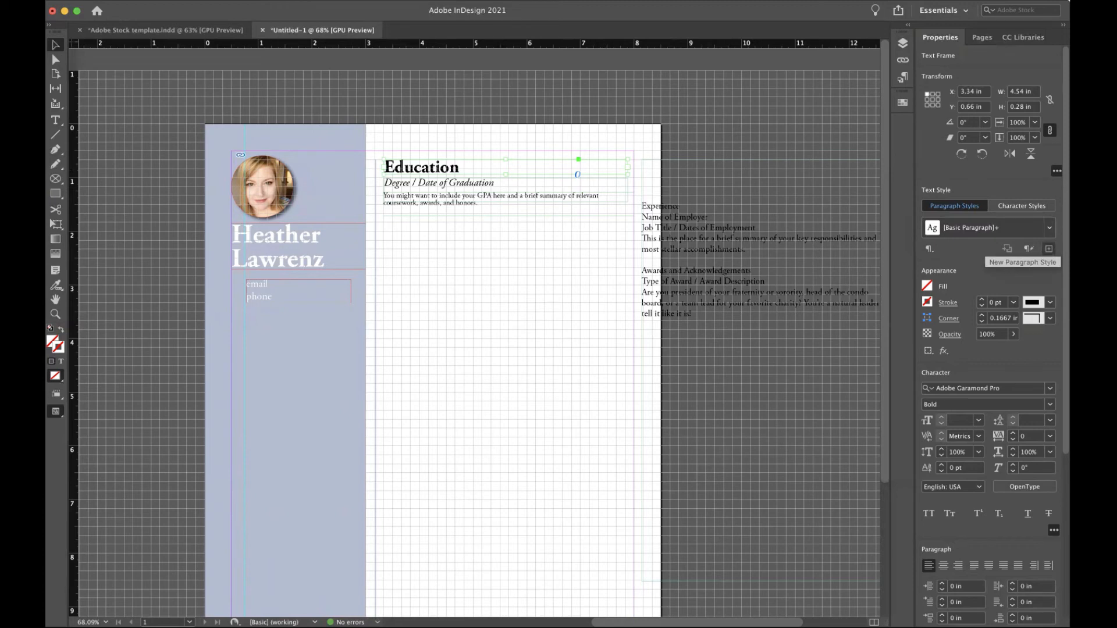
# Create paragraph styles Heading, Subhead and Body from the Education heading, degree line and GPA summary.
pyautogui.click(1048, 249)
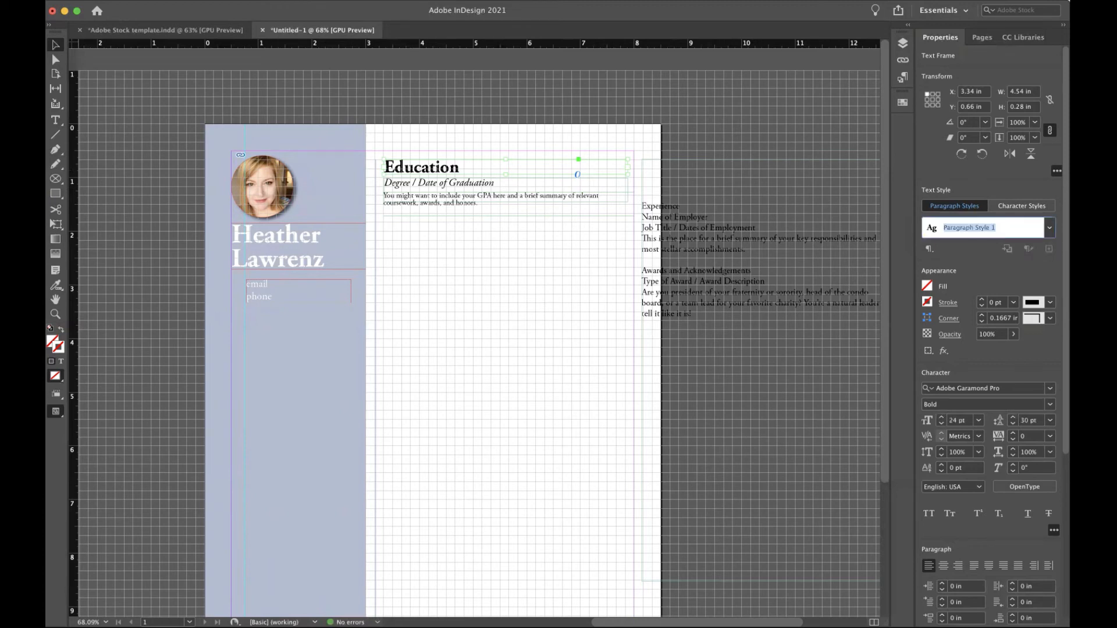
pyautogui.write('Heading')
pyautogui.press('Return')
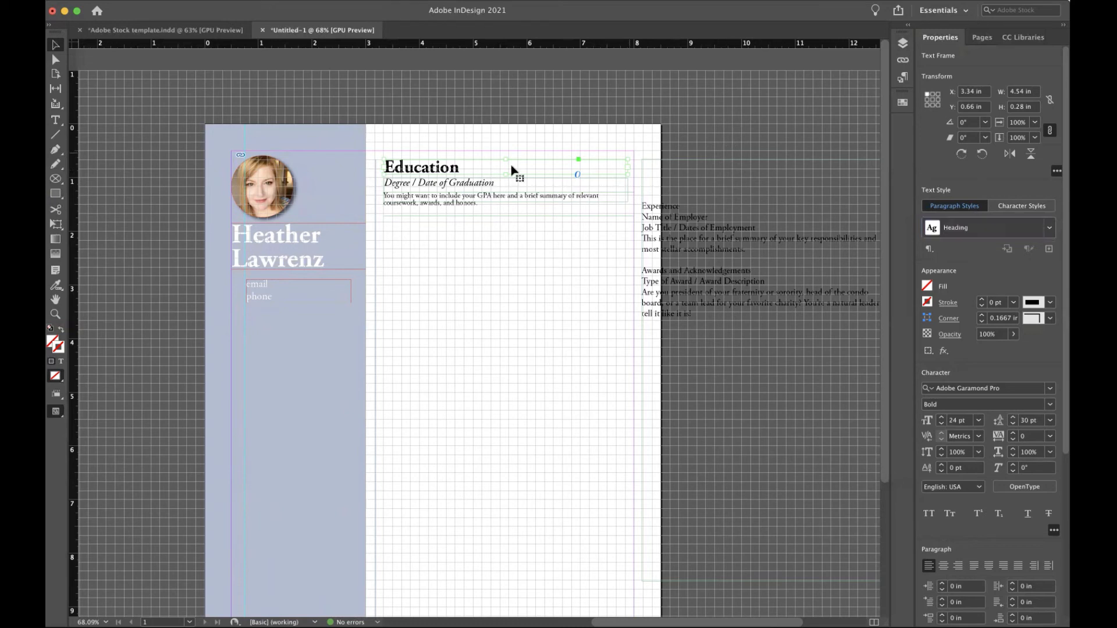
pyautogui.click(461, 189)
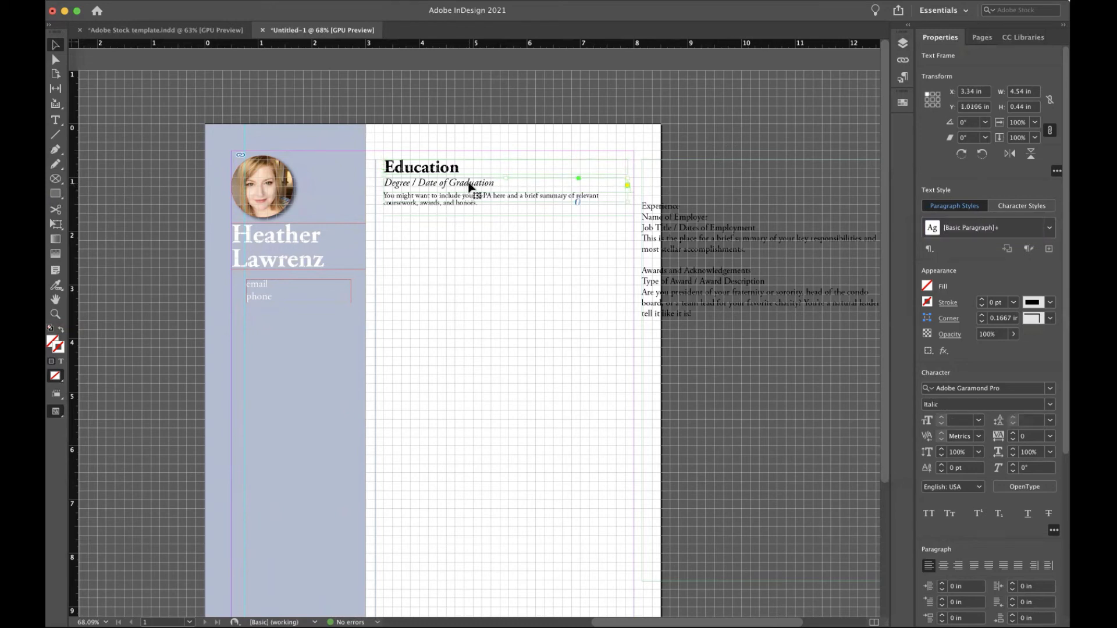
pyautogui.click(1049, 249)
pyautogui.write('Subhead')
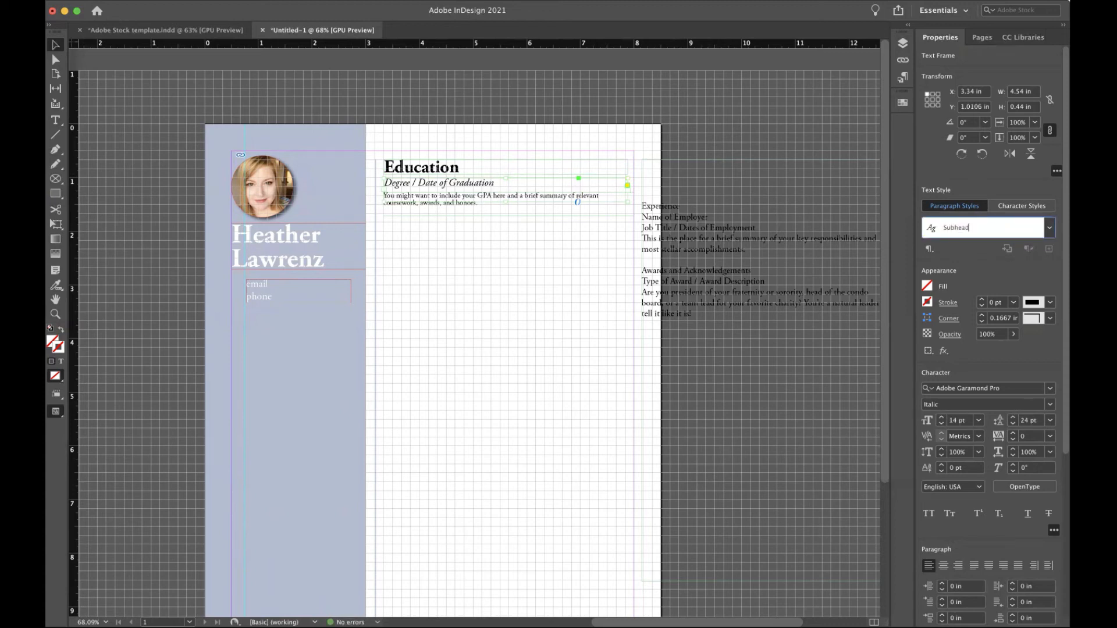
pyautogui.press('Return')
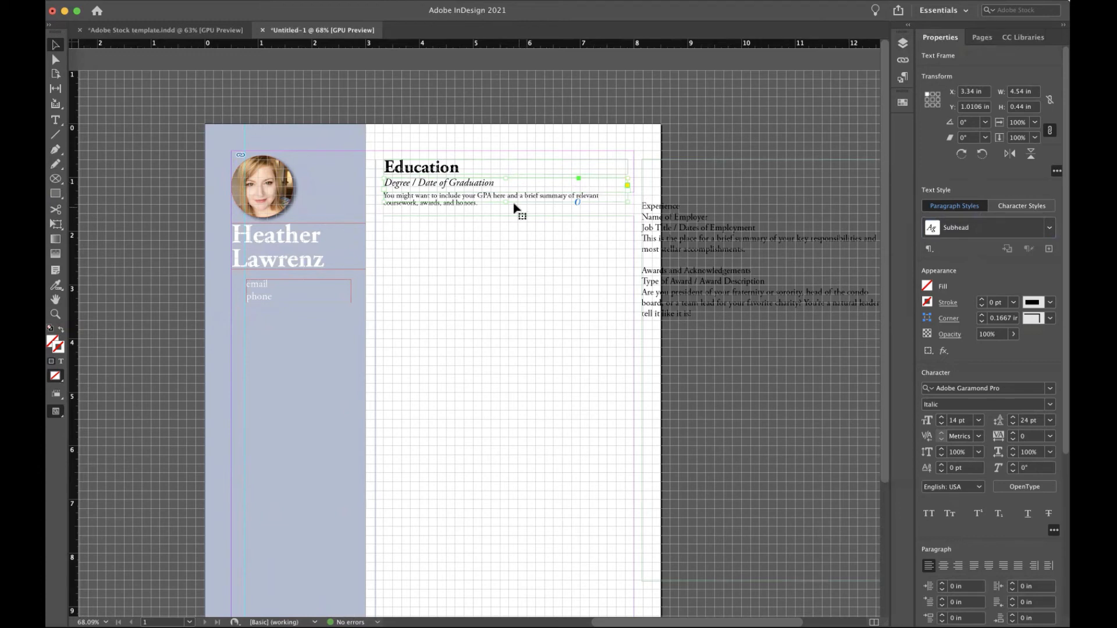
pyautogui.click(447, 217)
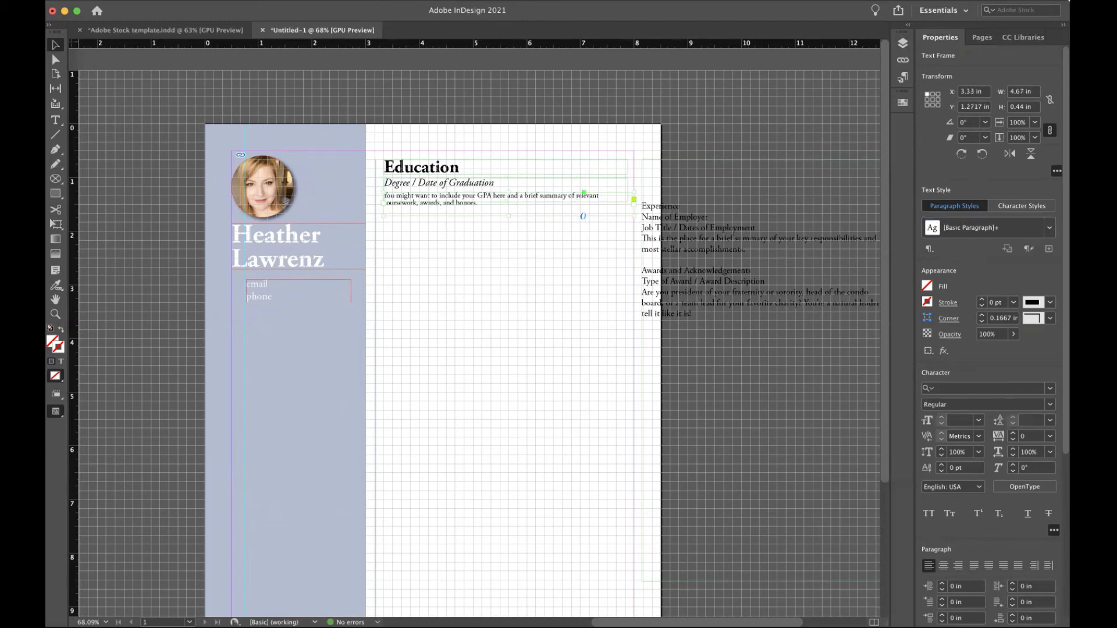
pyautogui.click(1049, 249)
pyautogui.write('Body')
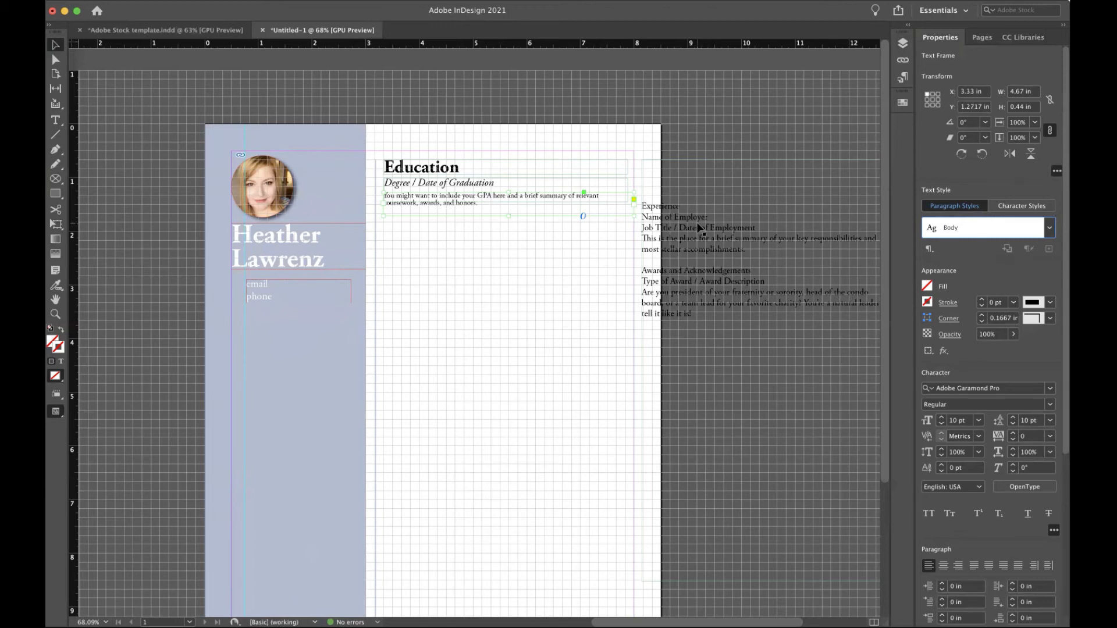
pyautogui.press('Return')
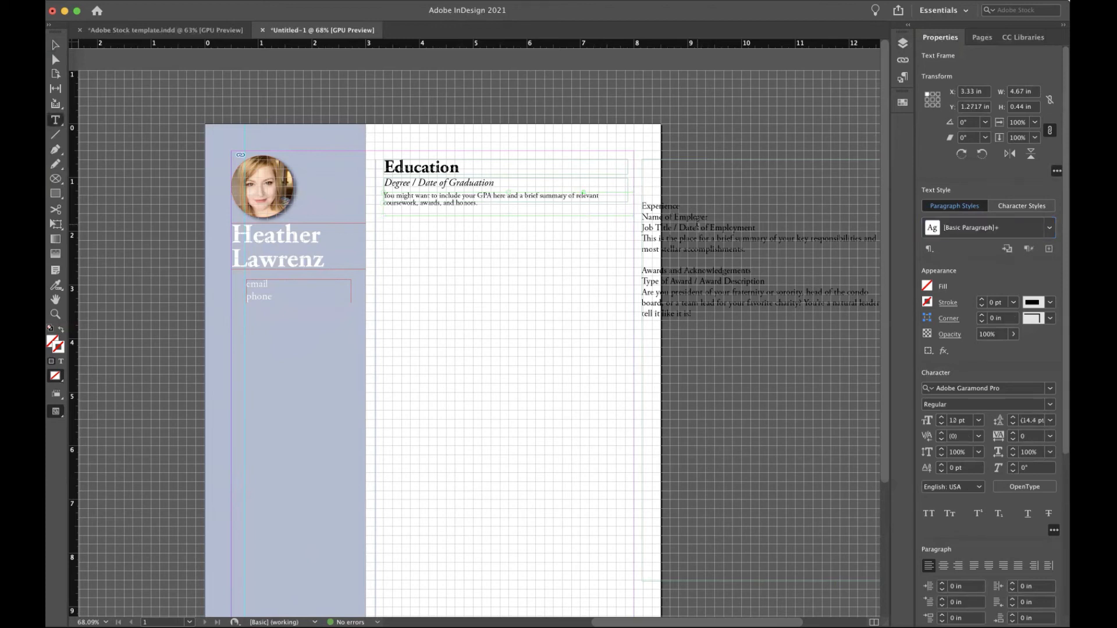
# Cut the word Experience from beside the page and paste it into a new frame below Education.
pyautogui.press('t')
pyautogui.moveTo(679, 207); pyautogui.dragTo(627, 199)
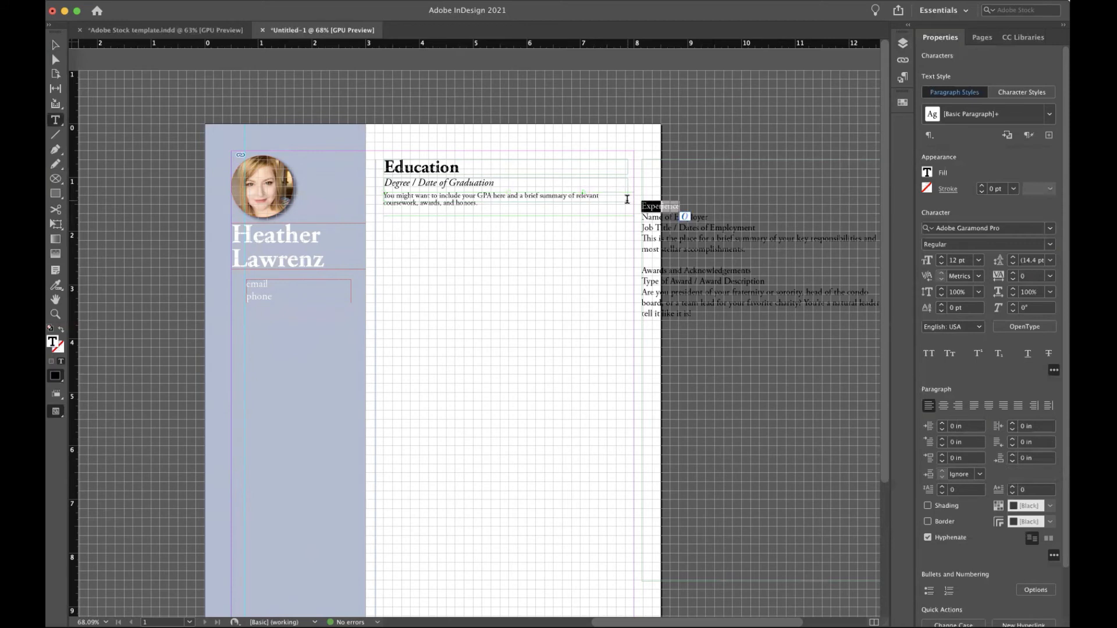
pyautogui.press('super+x')
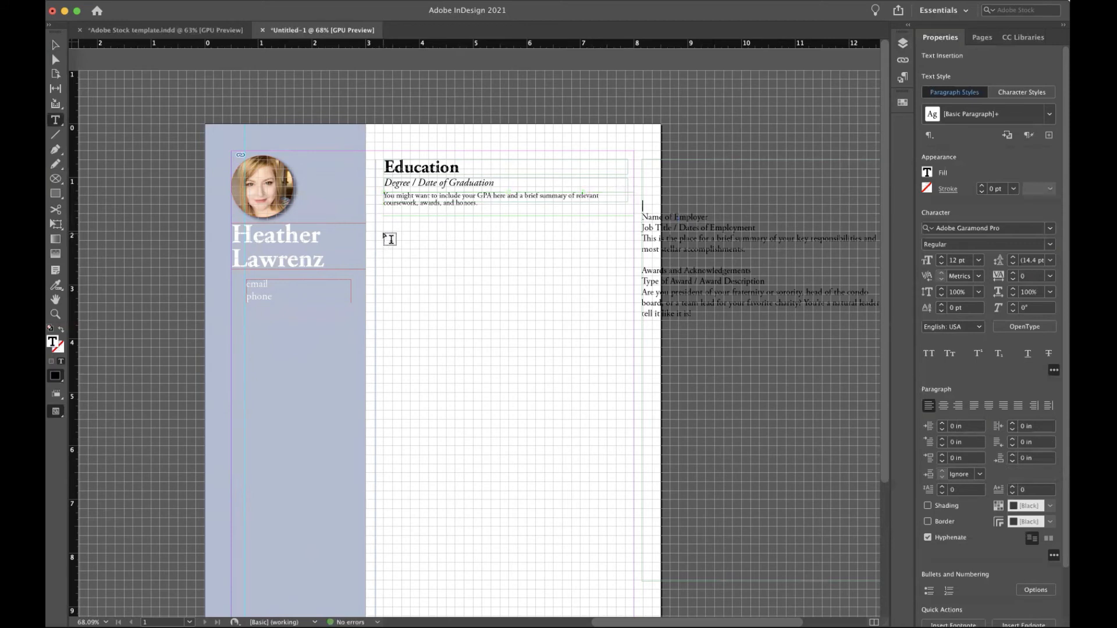
pyautogui.moveTo(384, 232); pyautogui.dragTo(605, 260)
pyautogui.press('super+v')
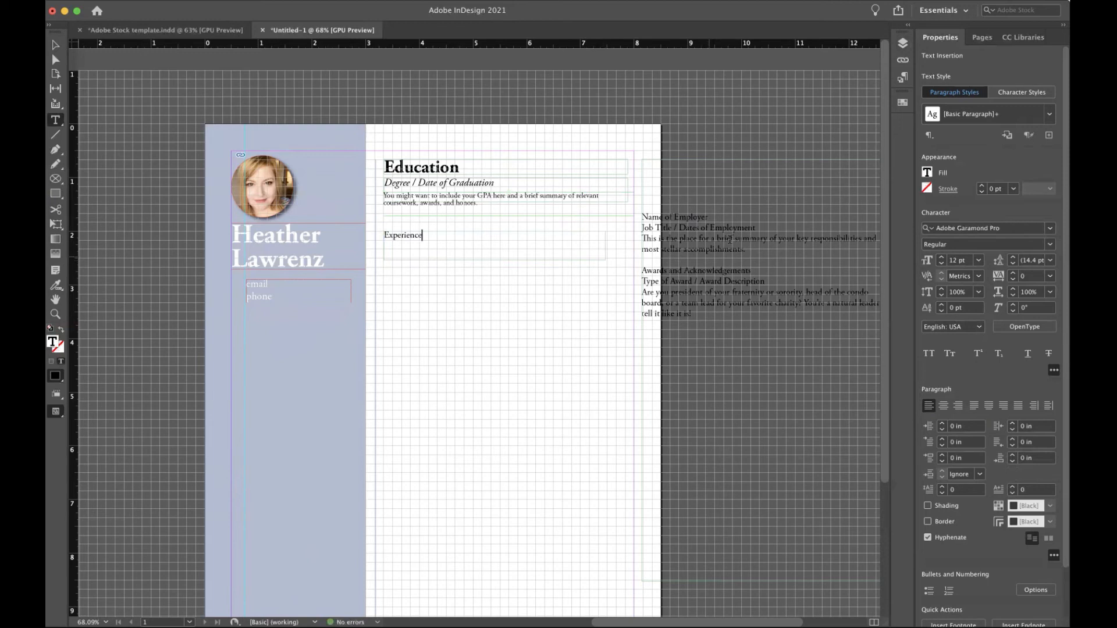
# Move the employer/job title lines and the summary paragraph into their own new frames beneath Experience.
pyautogui.moveTo(770, 228); pyautogui.dragTo(631, 218)
pyautogui.press('super+x')
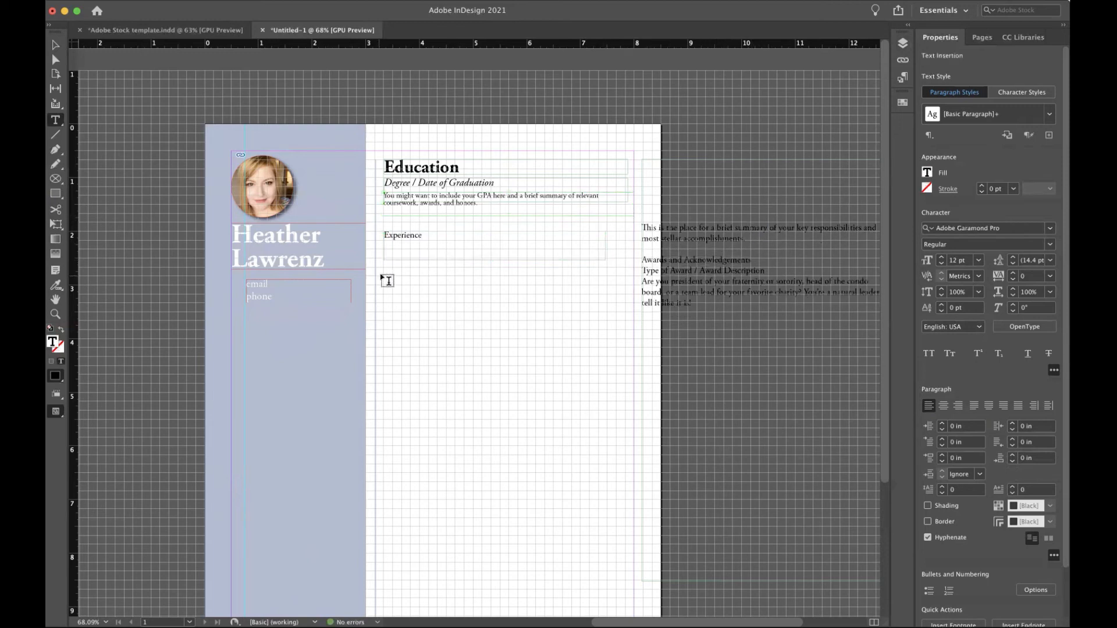
pyautogui.moveTo(387, 270); pyautogui.dragTo(558, 299)
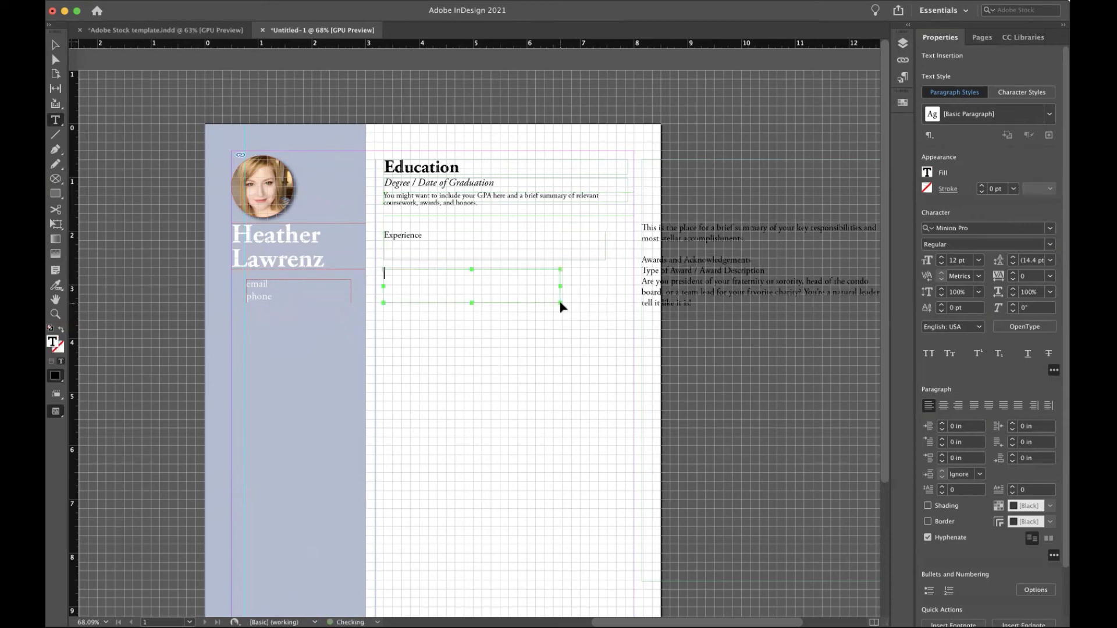
pyautogui.press('super+v')
pyautogui.moveTo(760, 240); pyautogui.dragTo(623, 227)
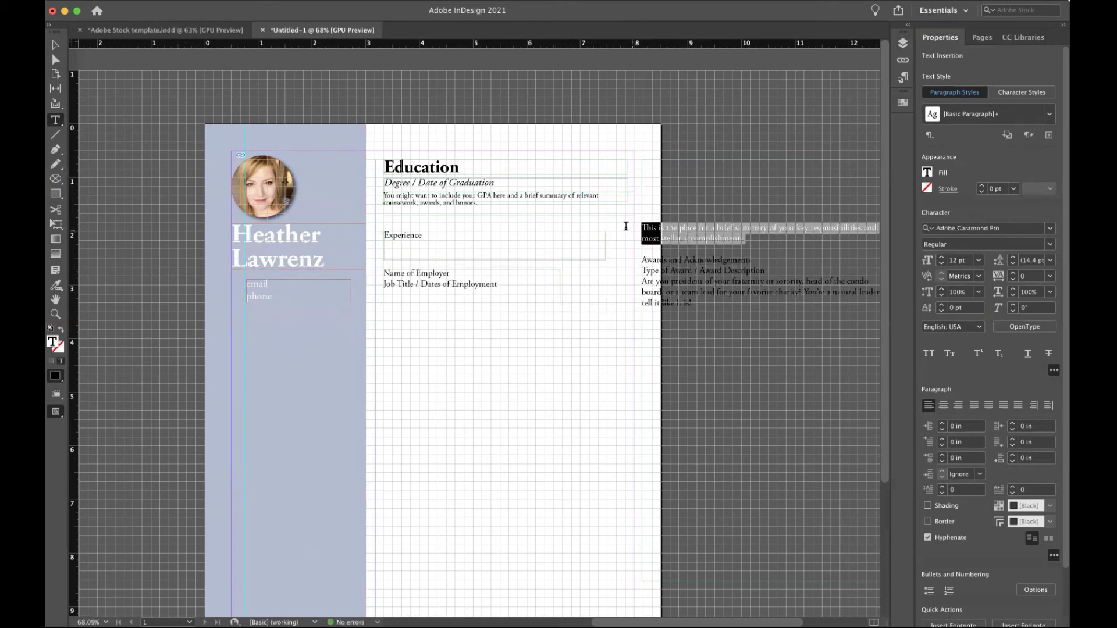
pyautogui.press('super+x')
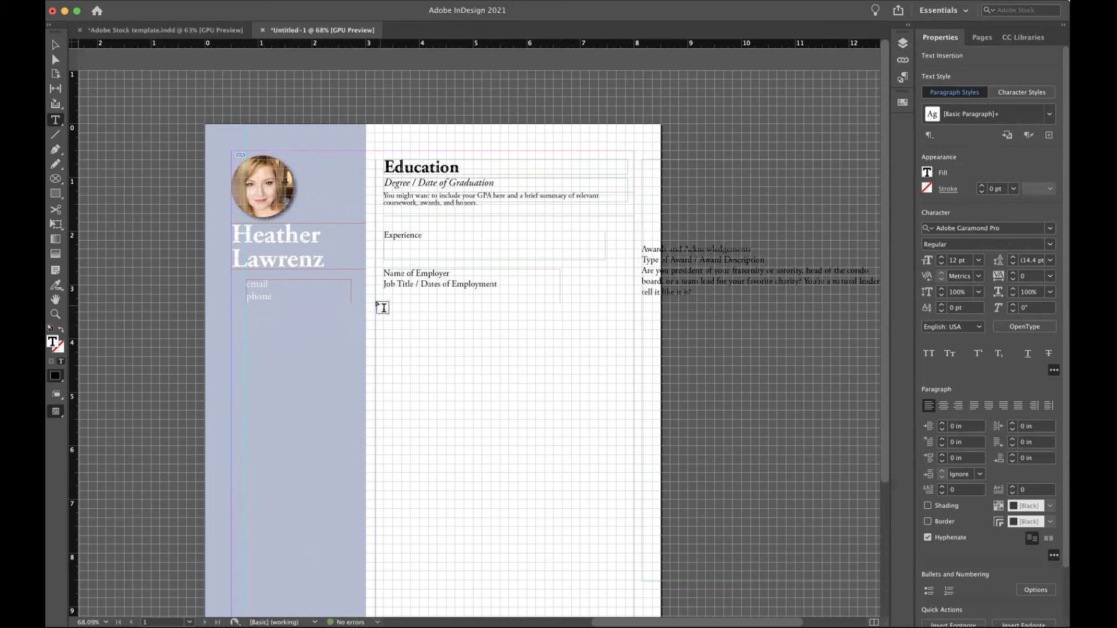
pyautogui.moveTo(384, 304); pyautogui.dragTo(543, 324)
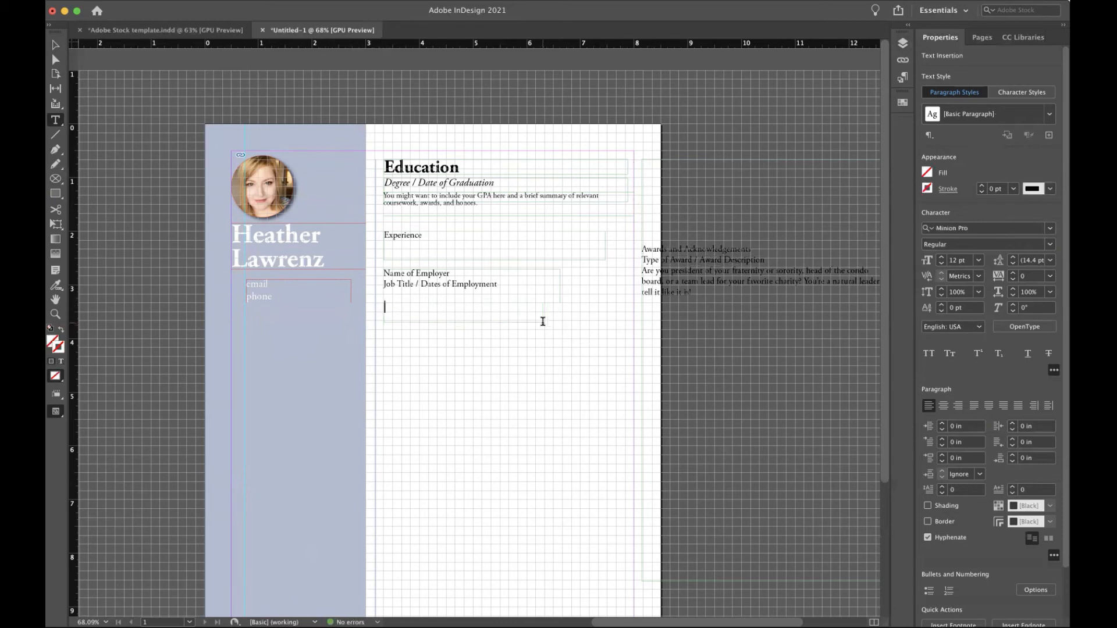
pyautogui.press('super+v')
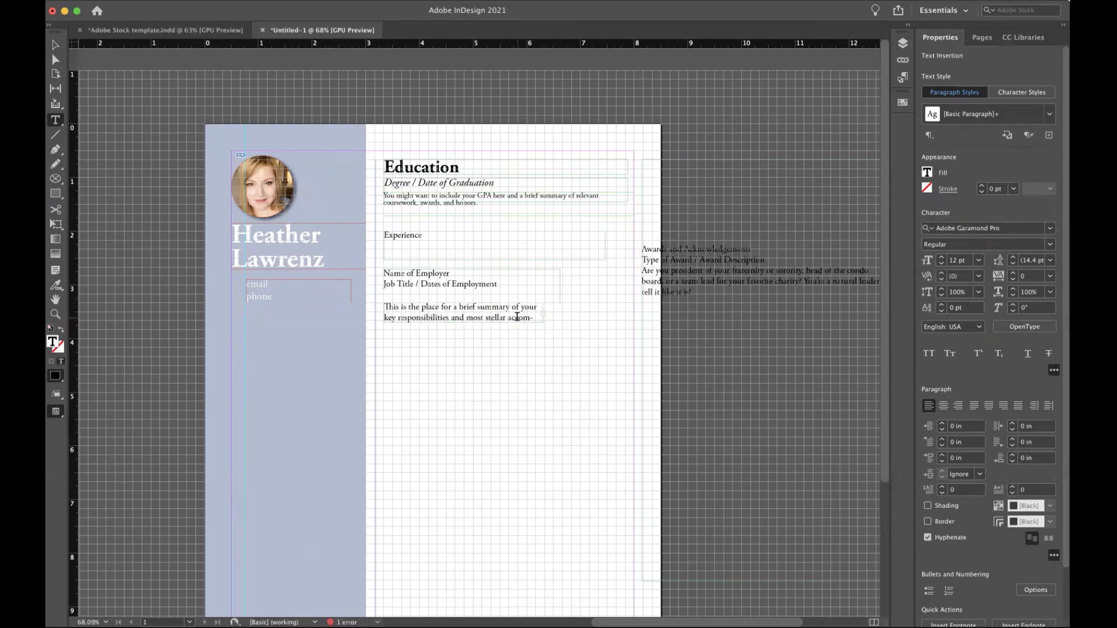
pyautogui.press('super+a')
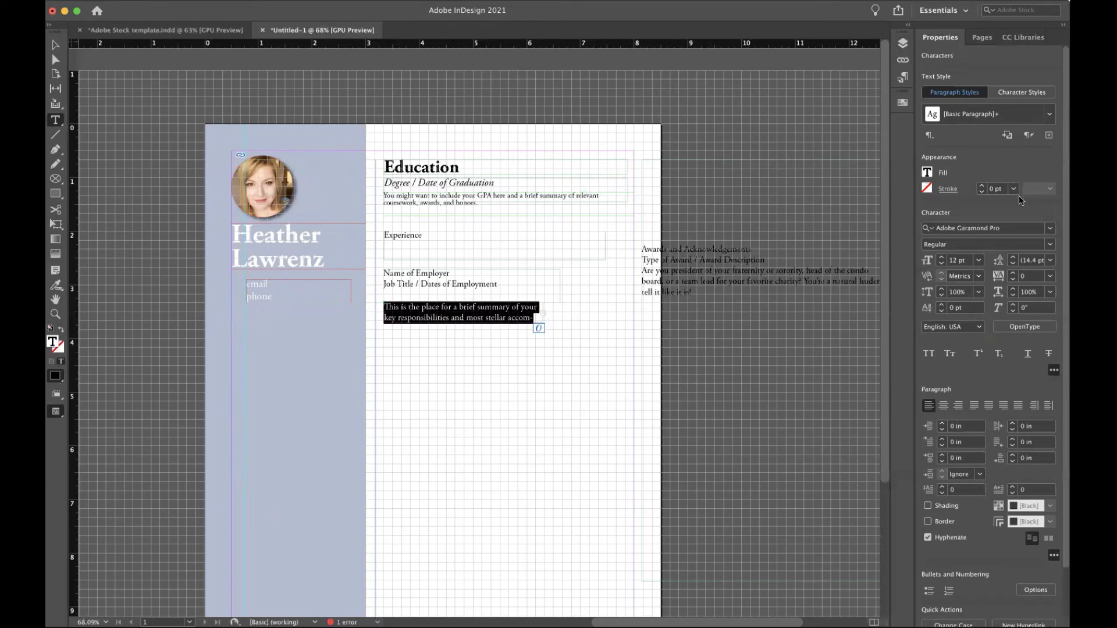
# Apply the Body style to the summary and the Subhead style to the employer and job title lines.
pyautogui.click(1050, 115)
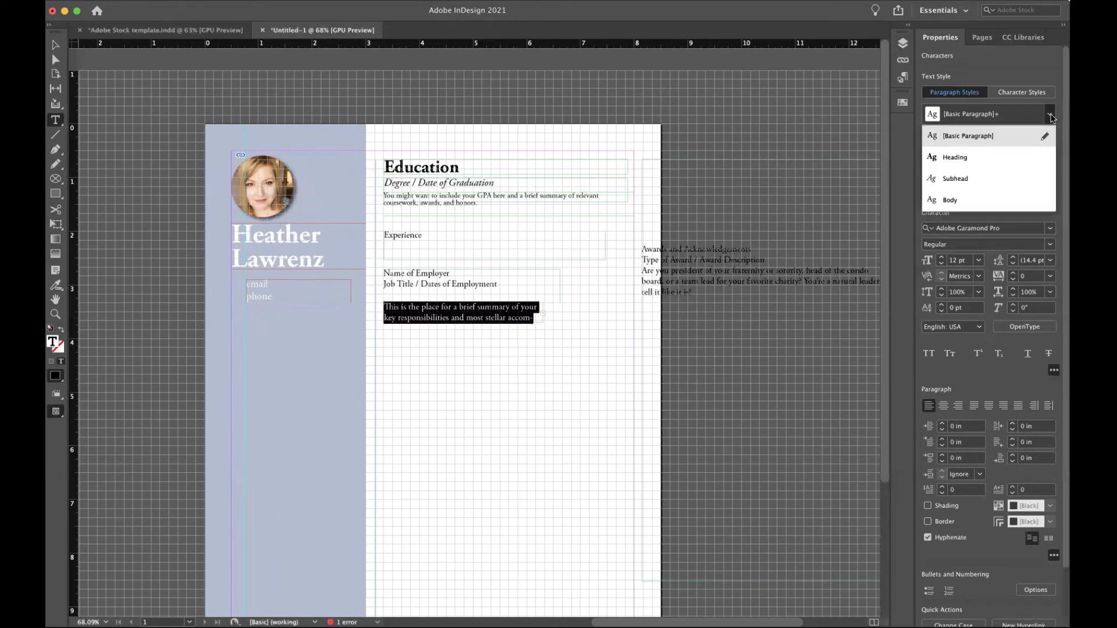
pyautogui.click(950, 200)
pyautogui.click(482, 282)
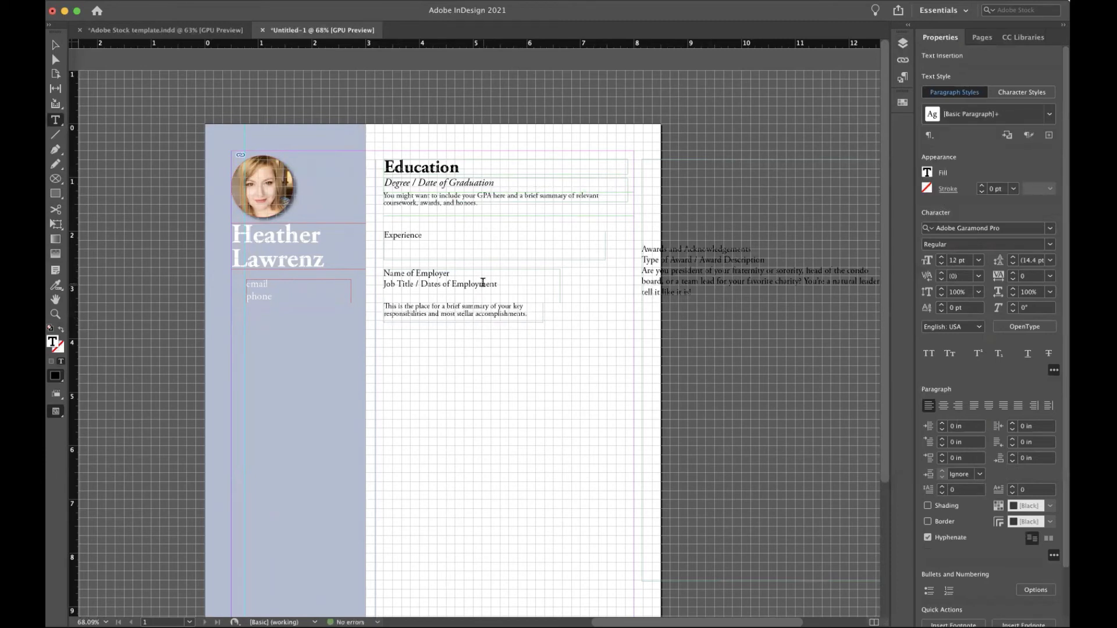
pyautogui.press('super+a')
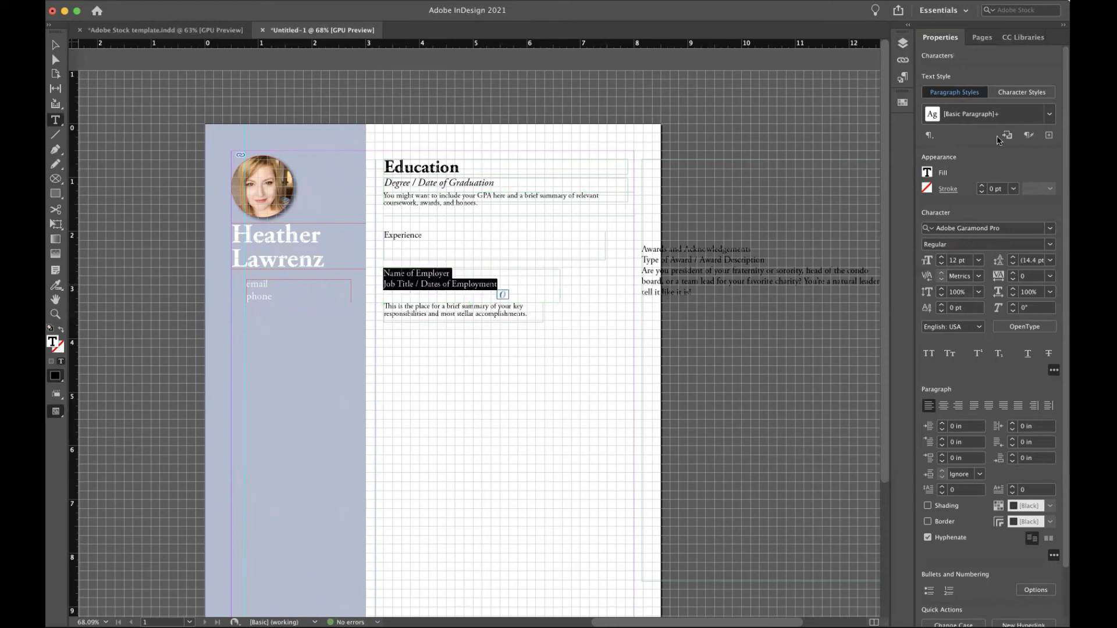
pyautogui.click(1051, 115)
pyautogui.click(950, 179)
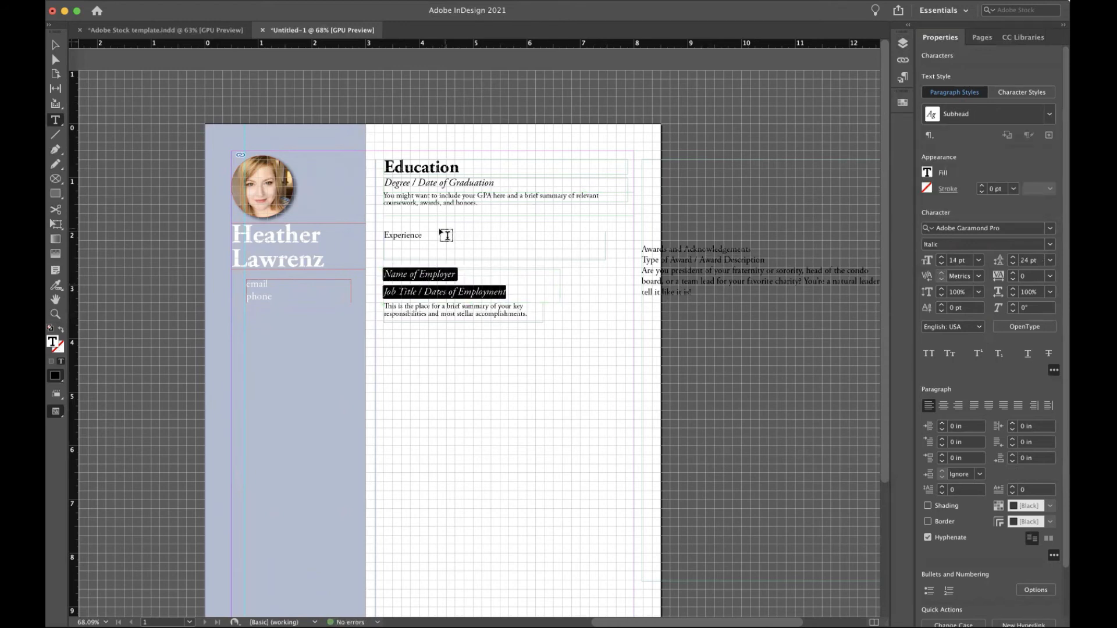
# Apply the Heading style to Experience and nudge its frame slightly up.
pyautogui.click(432, 236)
pyautogui.press('super+a')
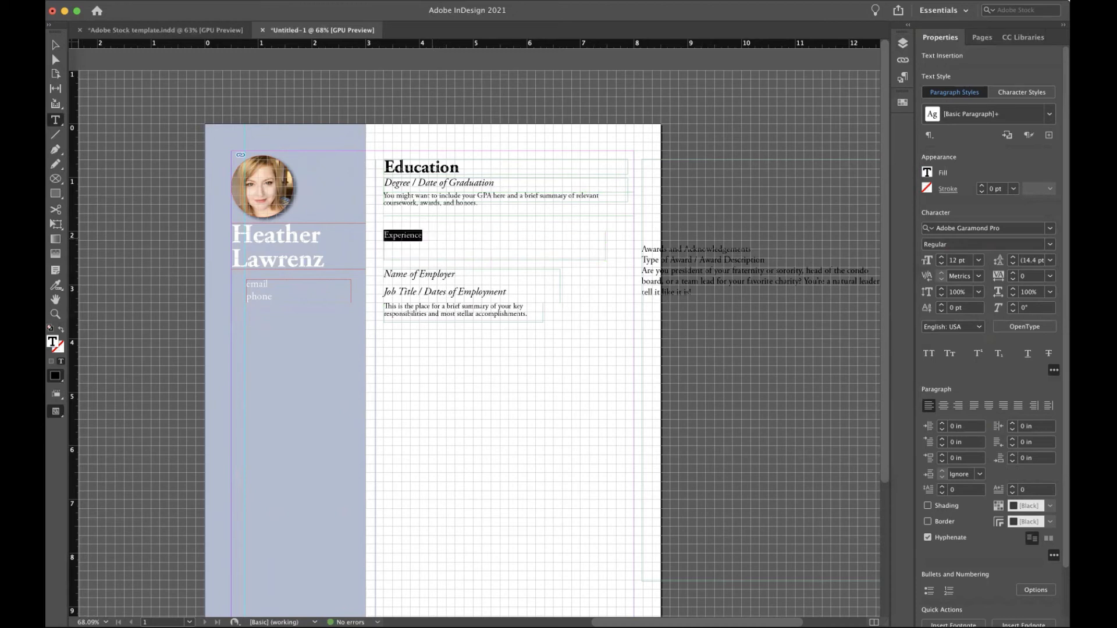
pyautogui.click(1050, 117)
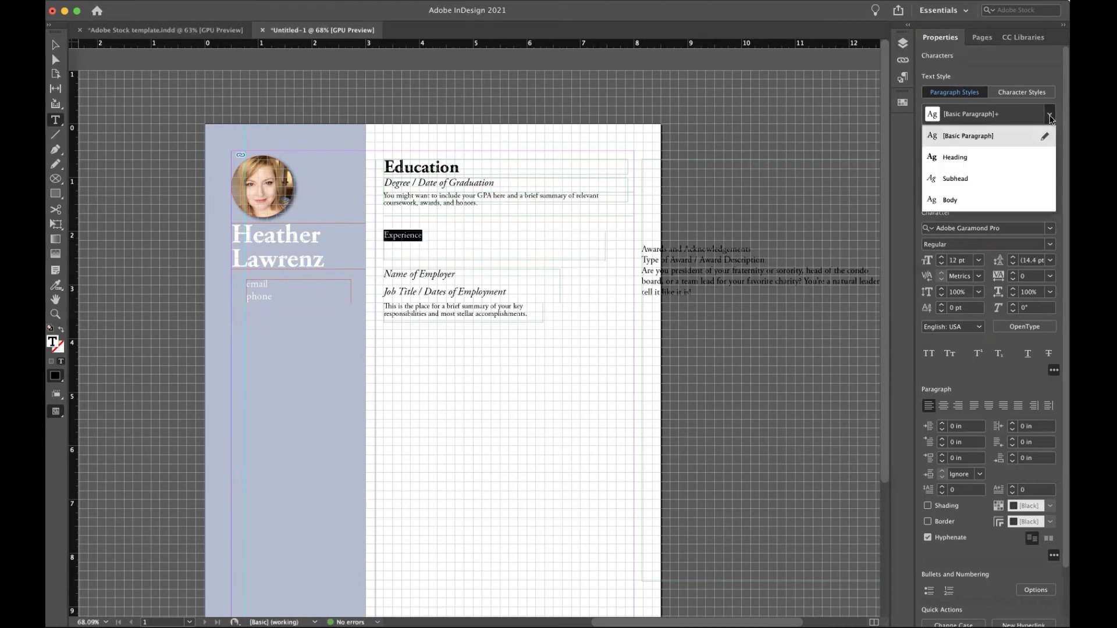
pyautogui.click(957, 154)
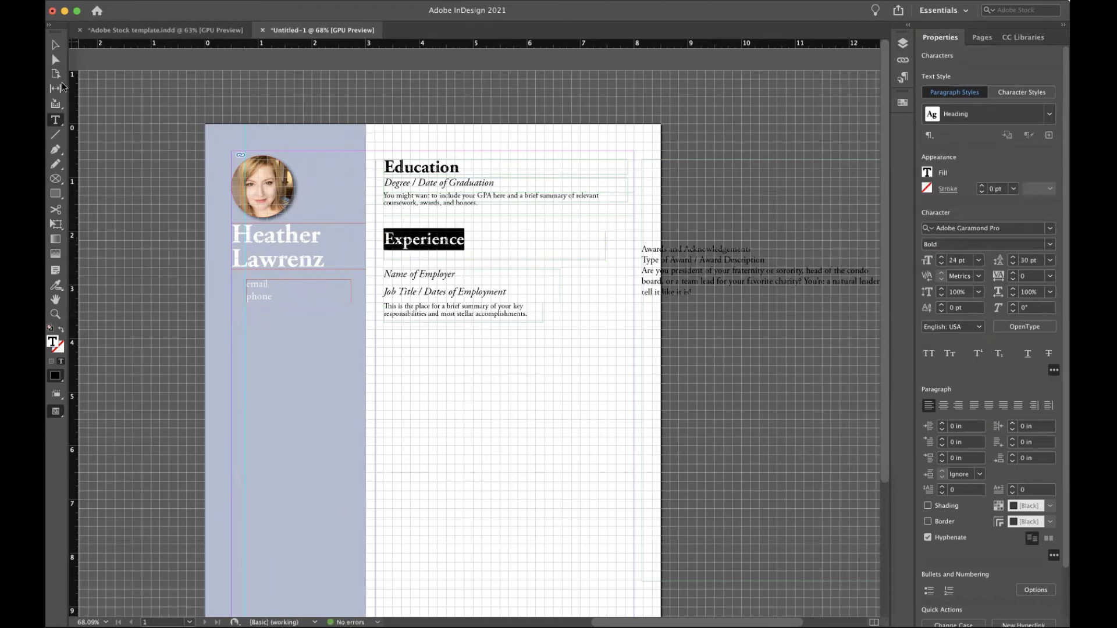
pyautogui.click(55, 44)
pyautogui.moveTo(428, 240); pyautogui.dragTo(429, 224)
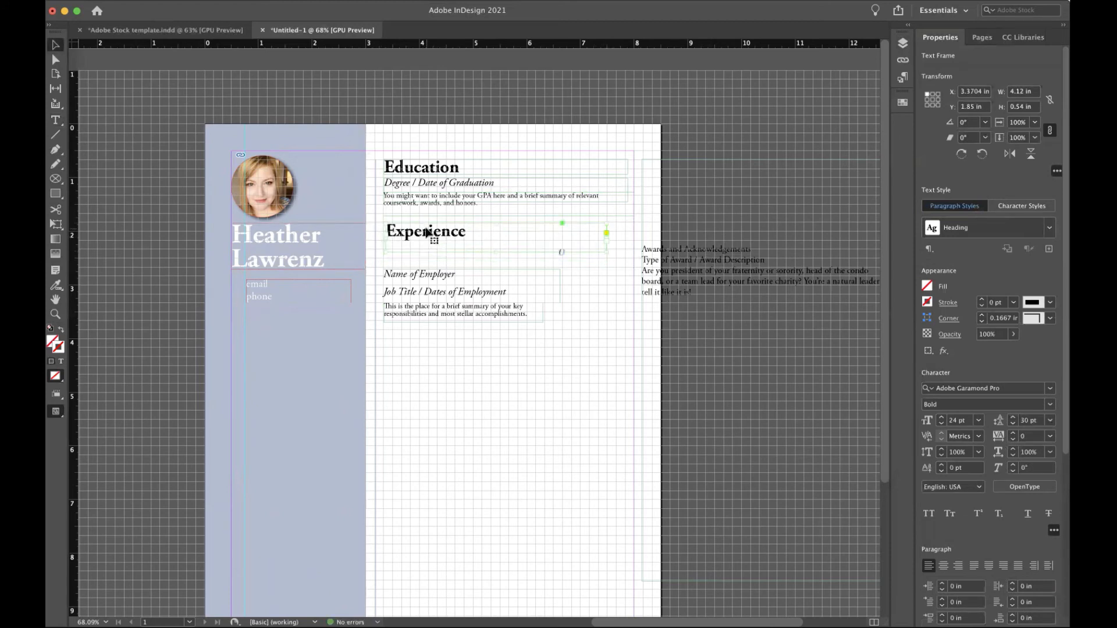
# Shorten the Experience frame and tuck the employer and job title frame directly beneath it.
pyautogui.moveTo(497, 248); pyautogui.dragTo(497, 243)
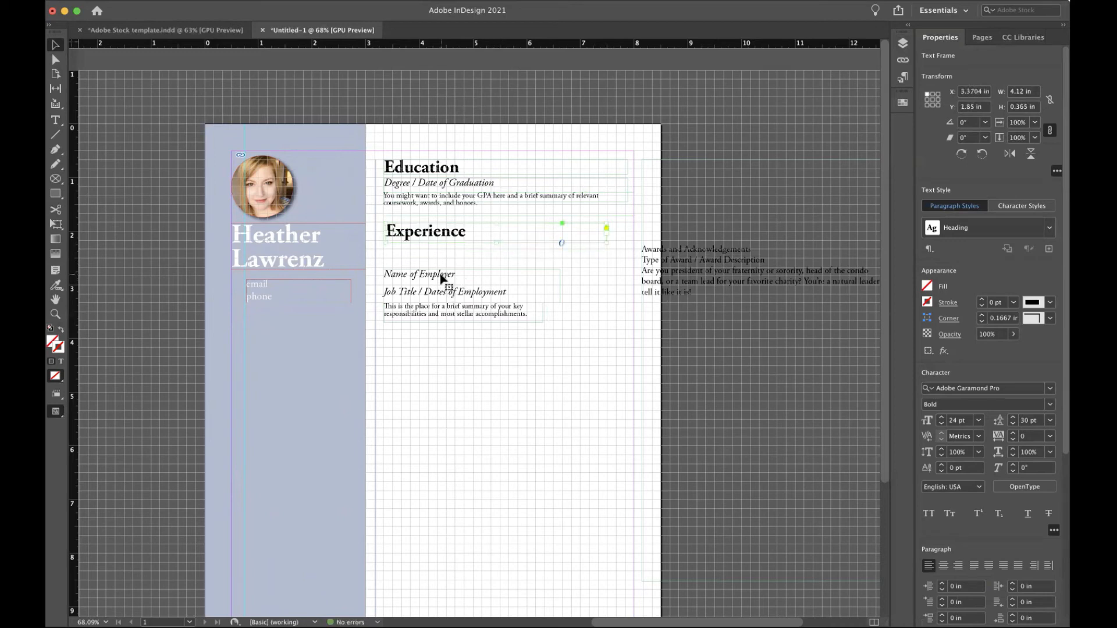
pyautogui.moveTo(446, 284); pyautogui.dragTo(442, 249)
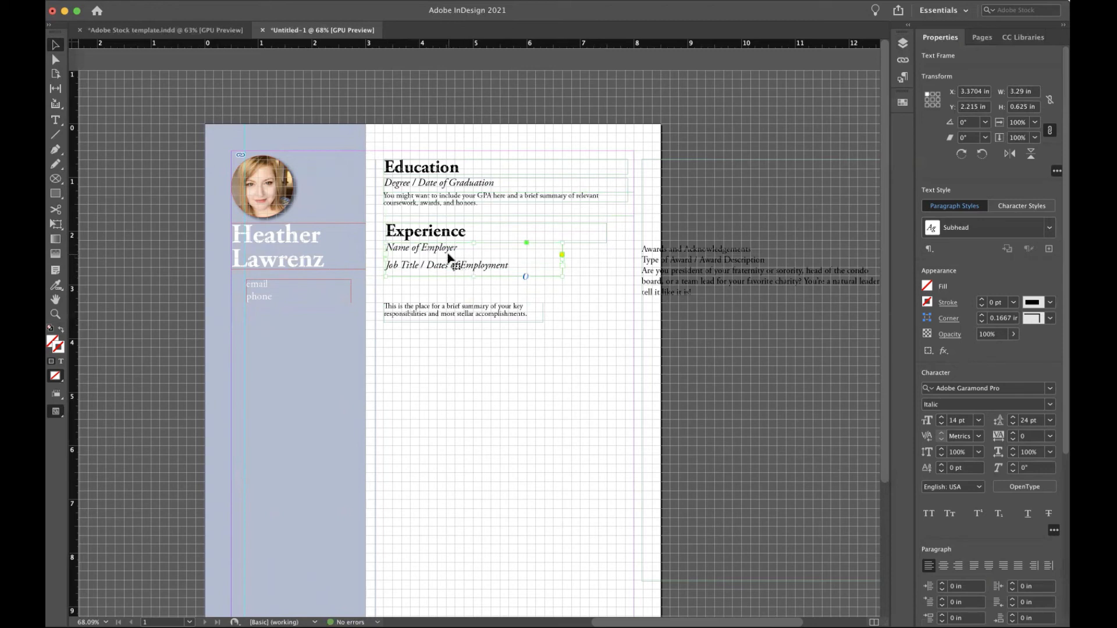
pyautogui.doubleClick(456, 249)
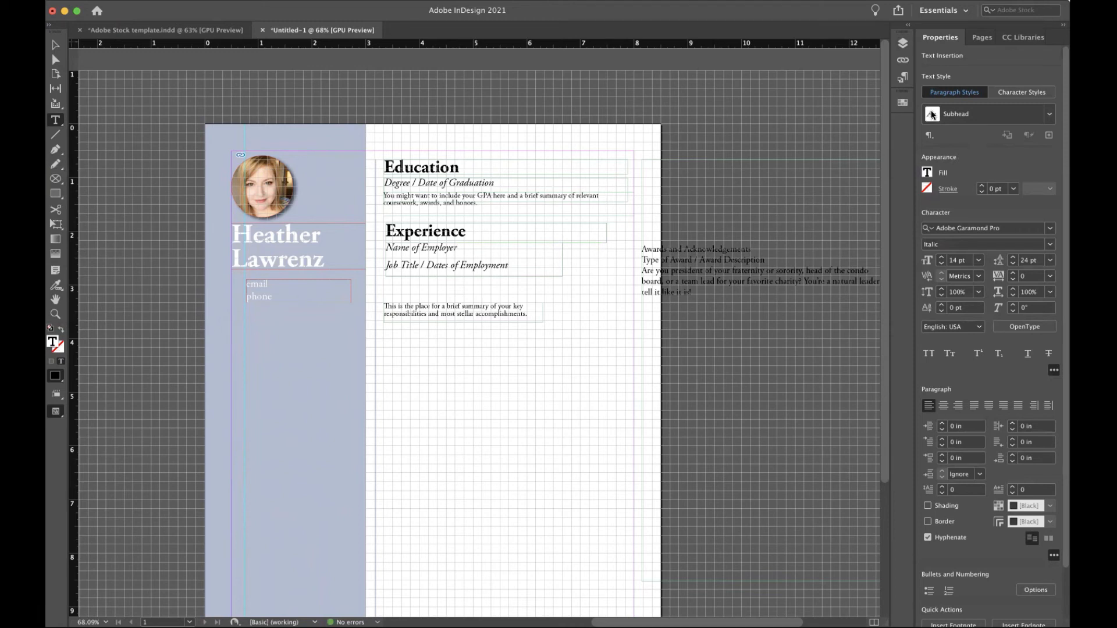
pyautogui.click(903, 79)
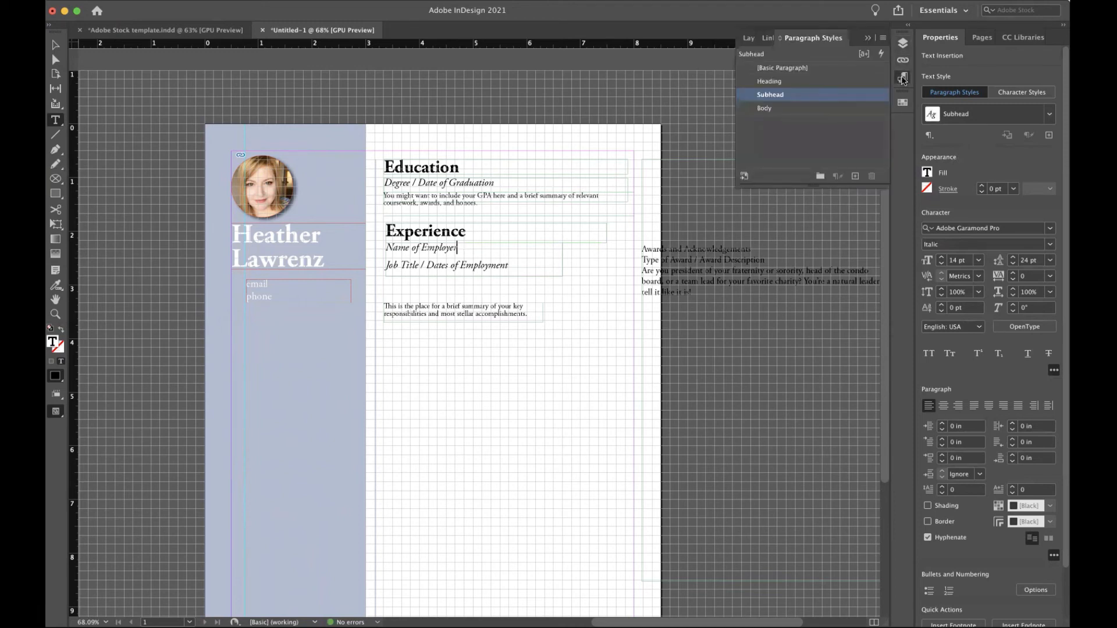
# Set the Subhead paragraph style's leading to 14 pt under Basic Character Formats.
pyautogui.doubleClick(765, 97)
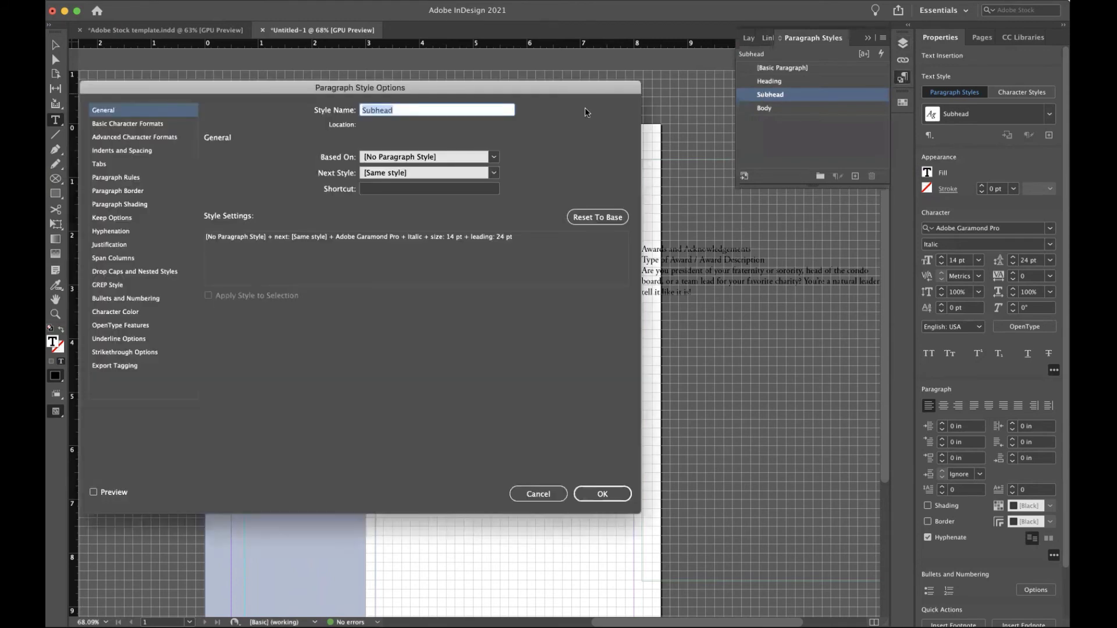
pyautogui.click(153, 125)
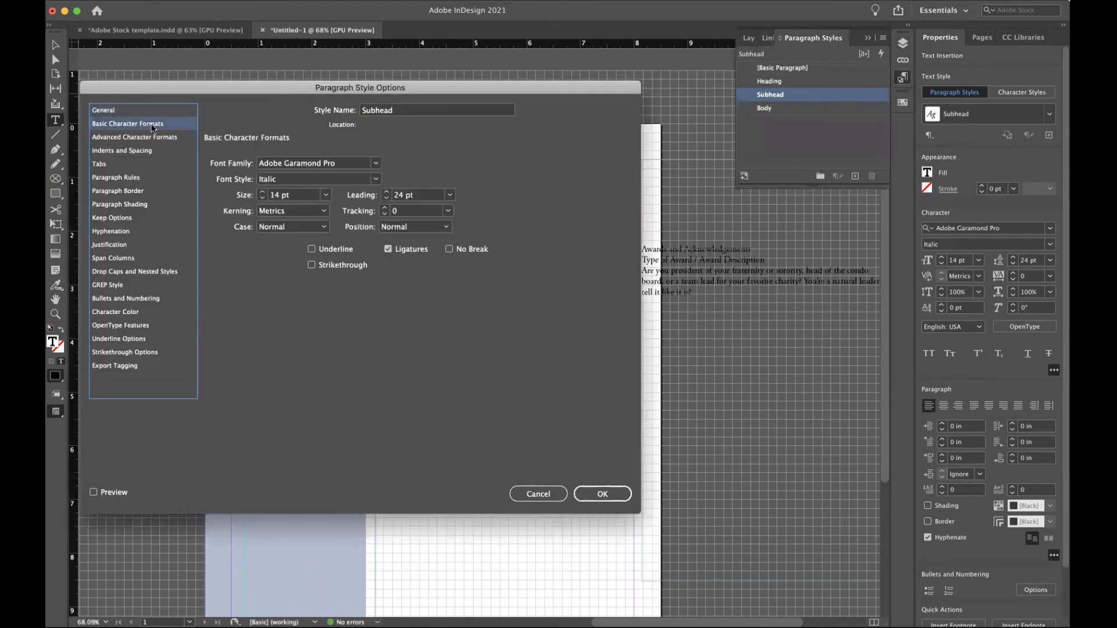
pyautogui.click(451, 196)
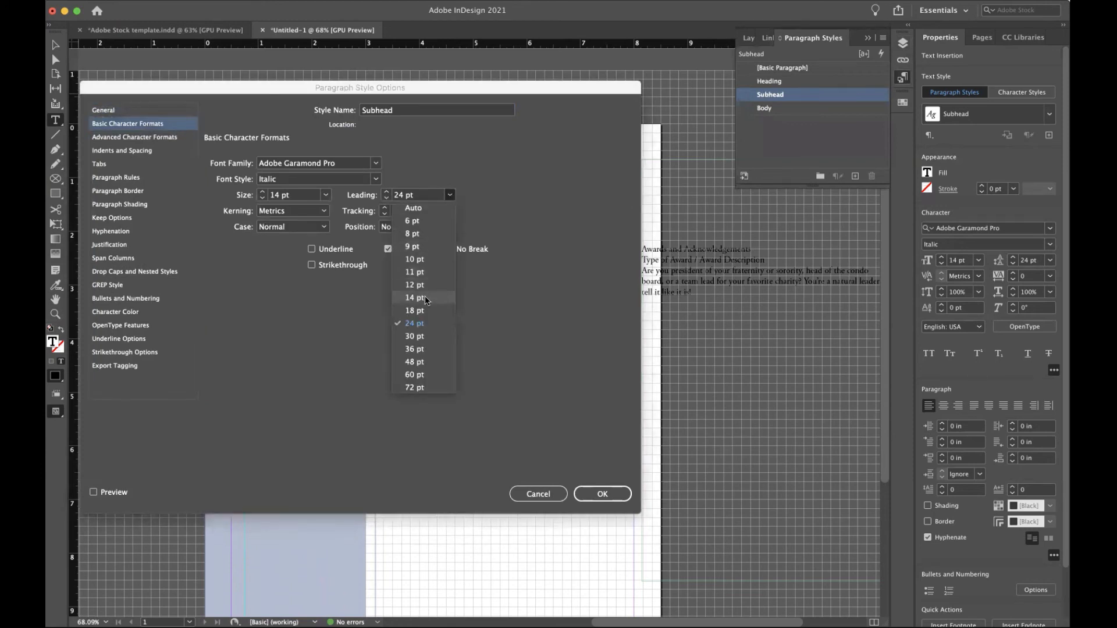
pyautogui.click(425, 297)
pyautogui.moveTo(506, 91); pyautogui.dragTo(500, 24)
pyautogui.click(595, 424)
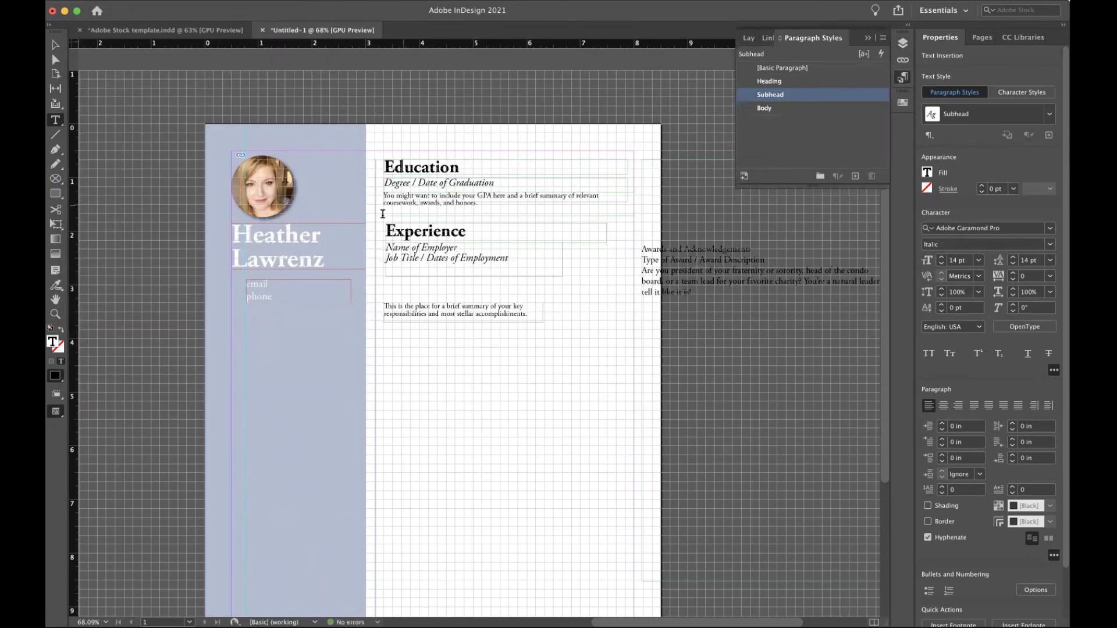
# Move the summary frame up under the job title lines and widen it to 4.5096 in.
pyautogui.click(56, 45)
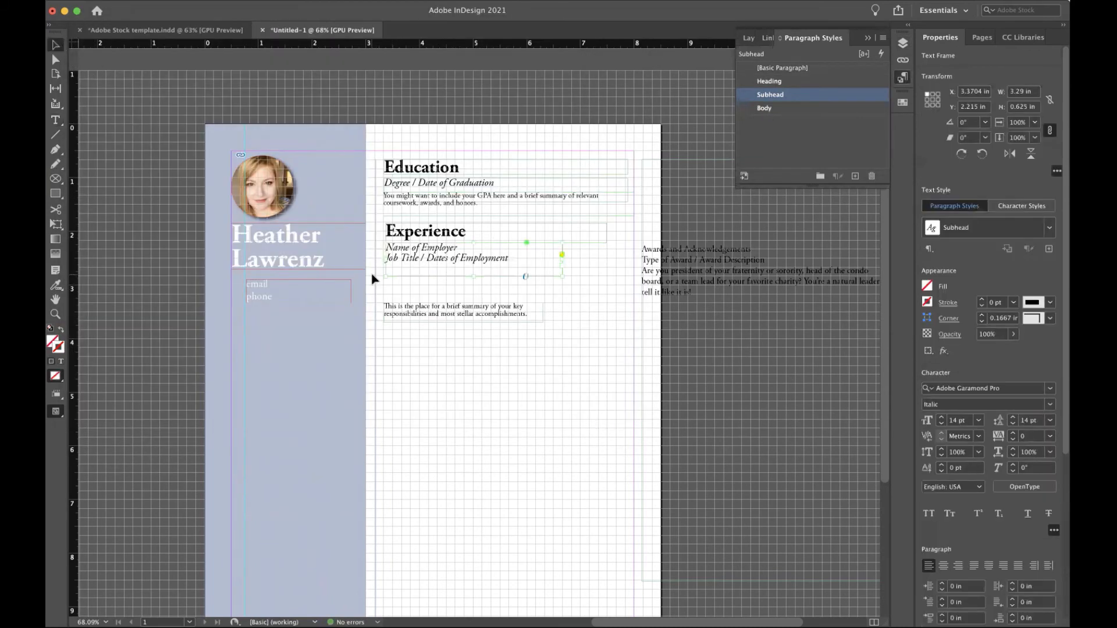
pyautogui.moveTo(439, 312); pyautogui.dragTo(440, 287)
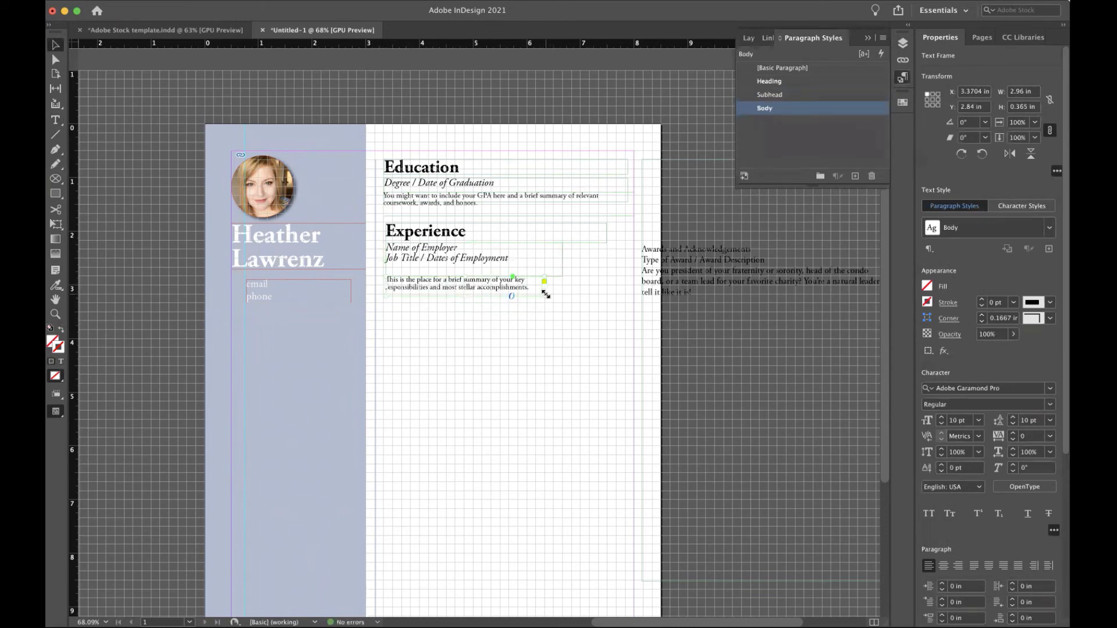
pyautogui.moveTo(544, 295); pyautogui.dragTo(628, 297)
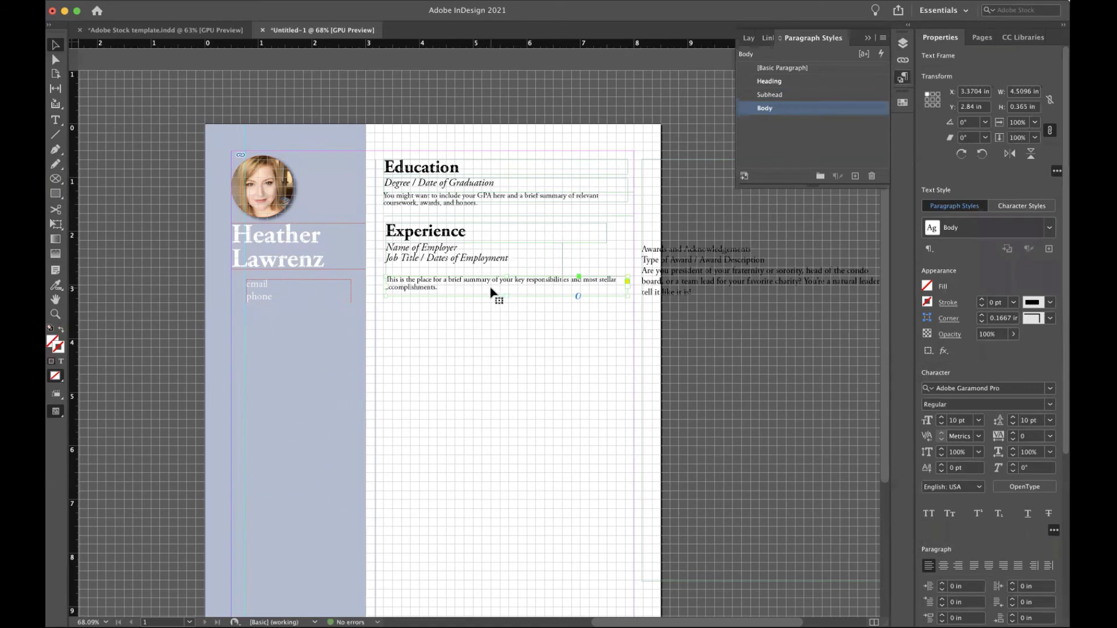
pyautogui.click(789, 151)
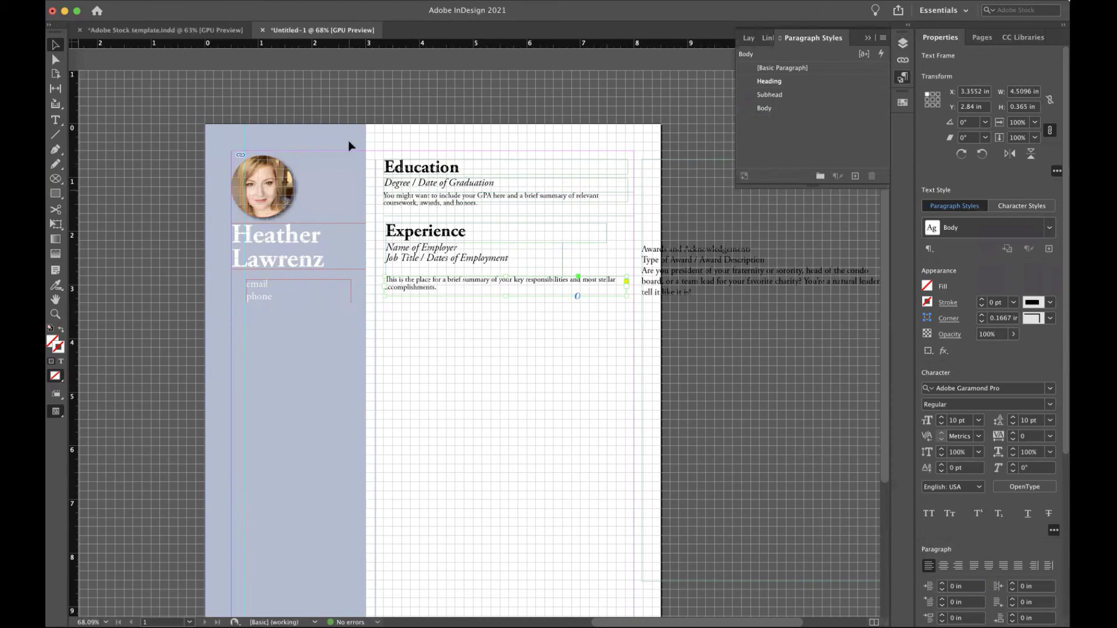
# Set the Heading paragraph style's Character Color to the blue-grey Fog swatch.
pyautogui.doubleClick(770, 81)
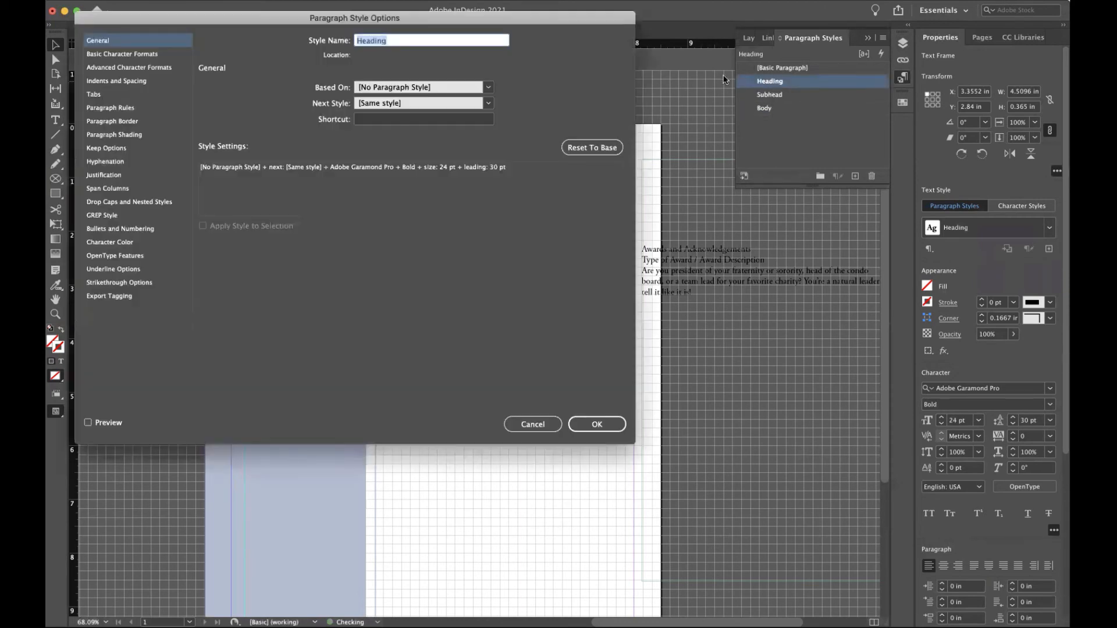
pyautogui.click(140, 54)
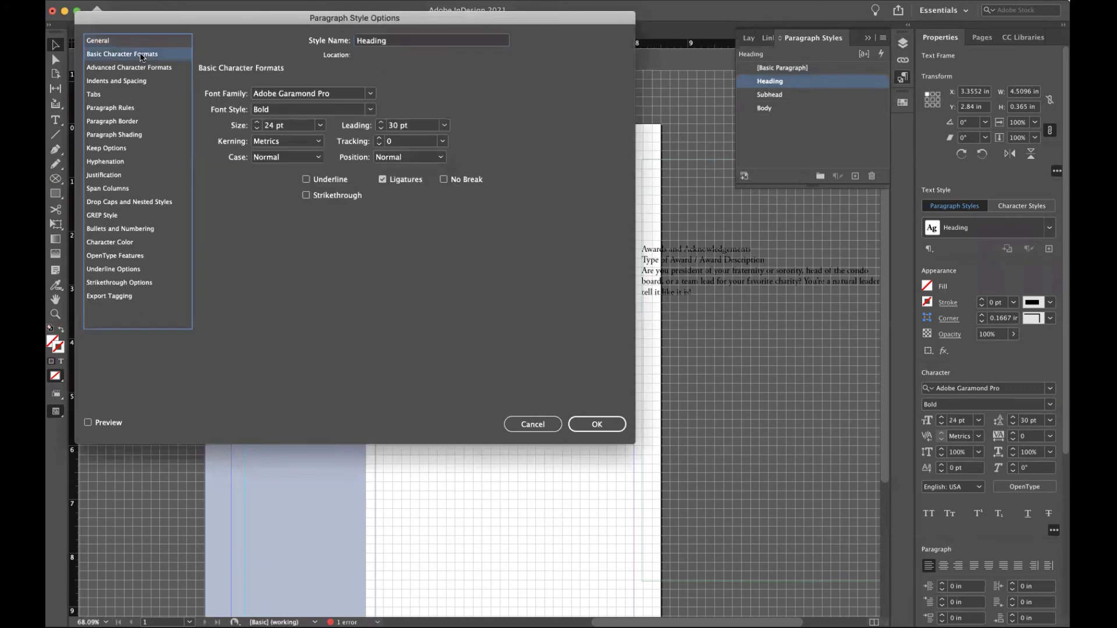
pyautogui.click(139, 68)
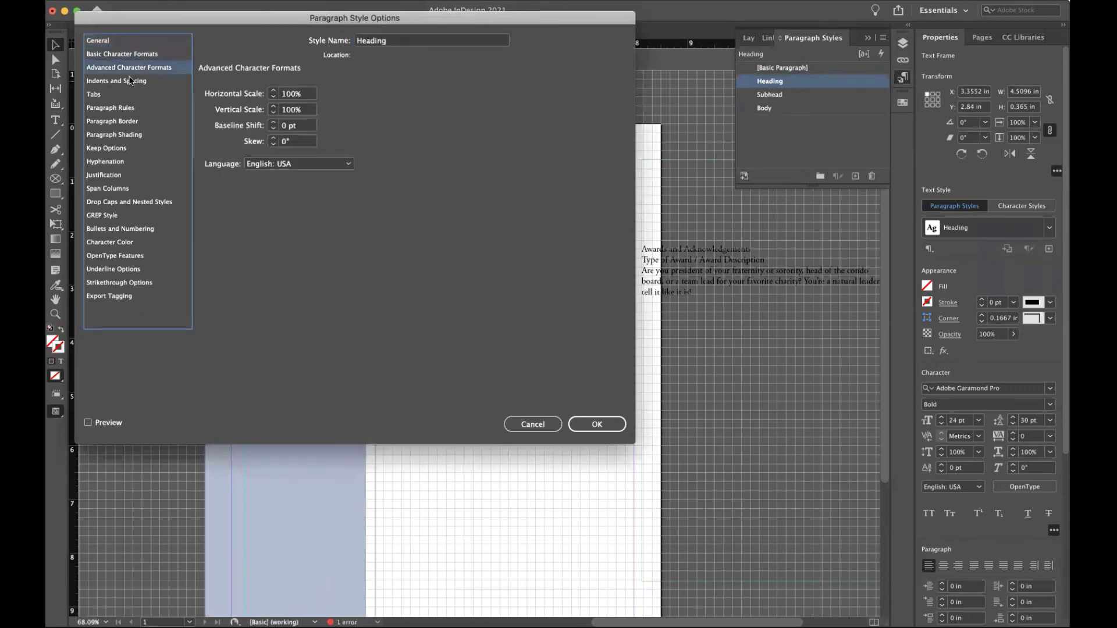
pyautogui.click(119, 243)
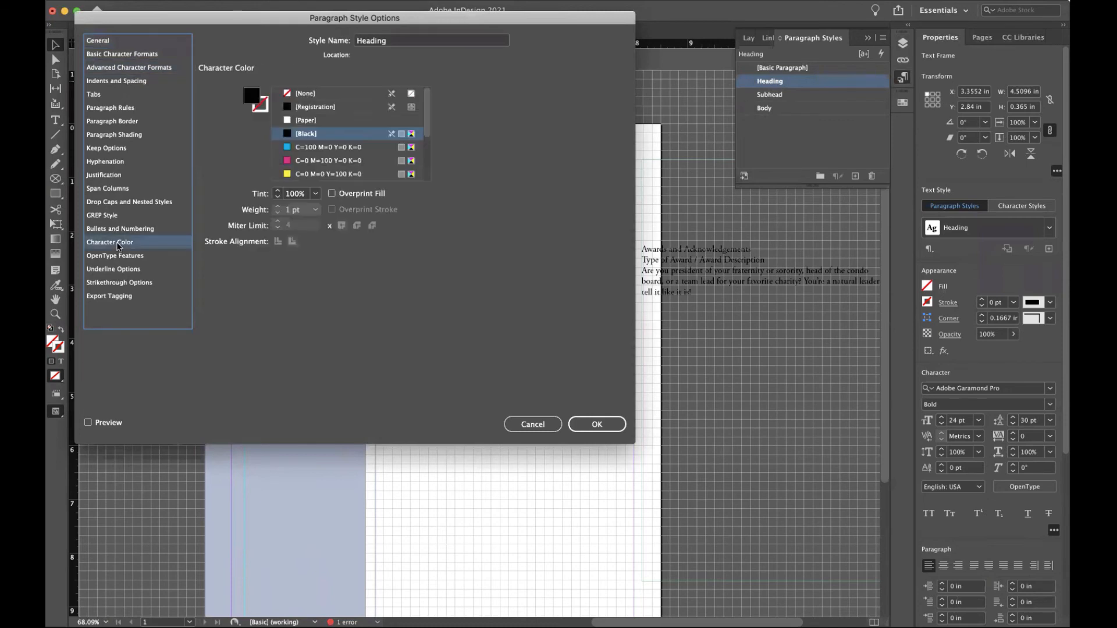
pyautogui.scroll(-3, 361, 141)
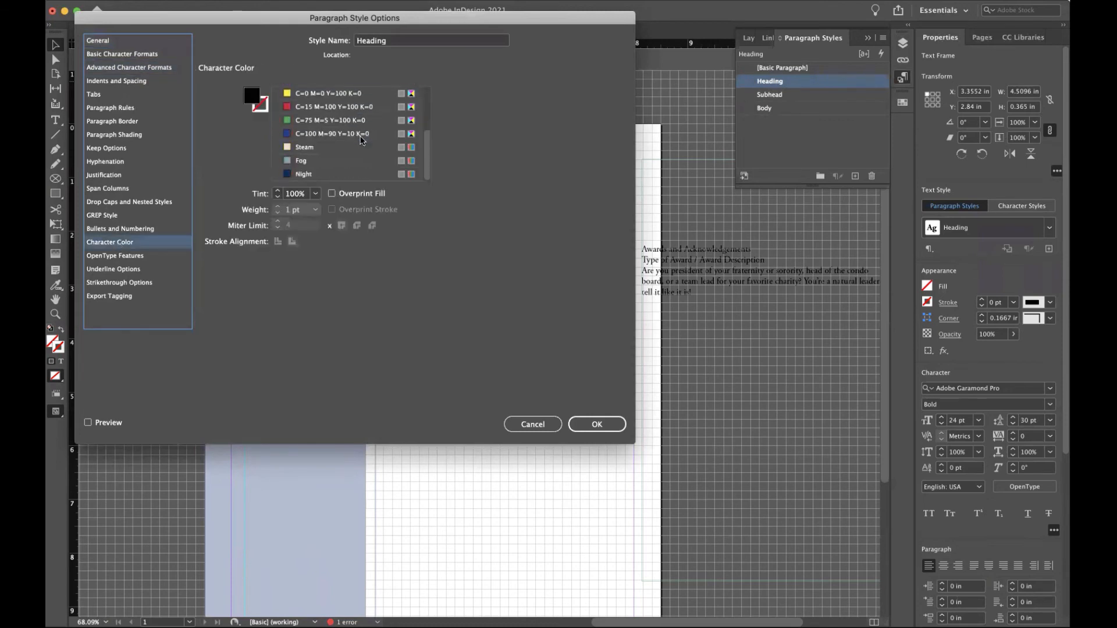
pyautogui.click(291, 147)
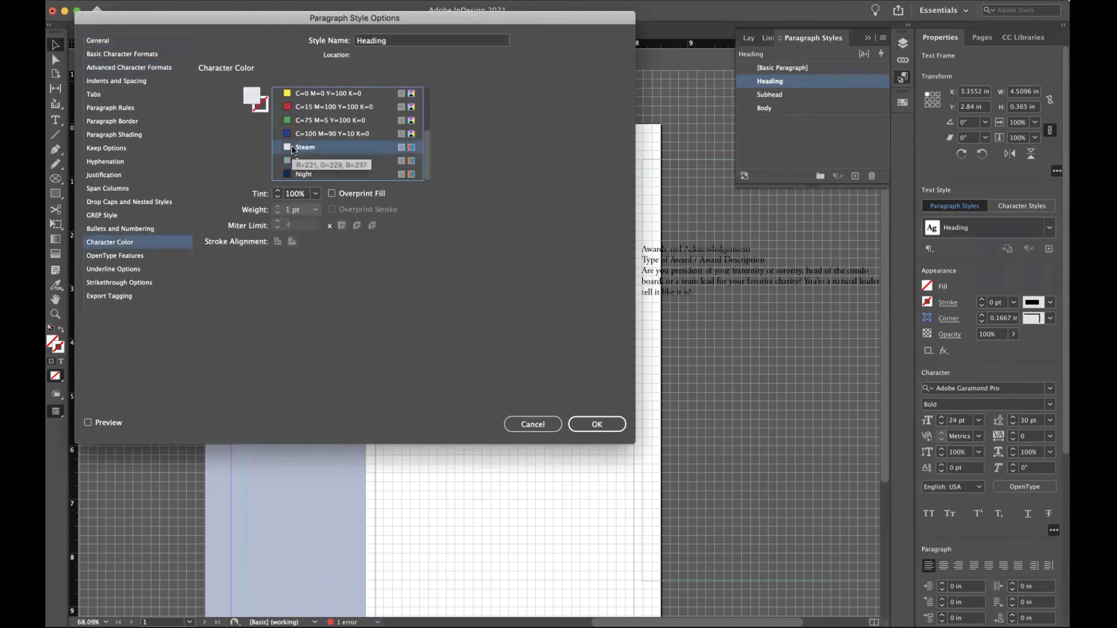
pyautogui.click(317, 160)
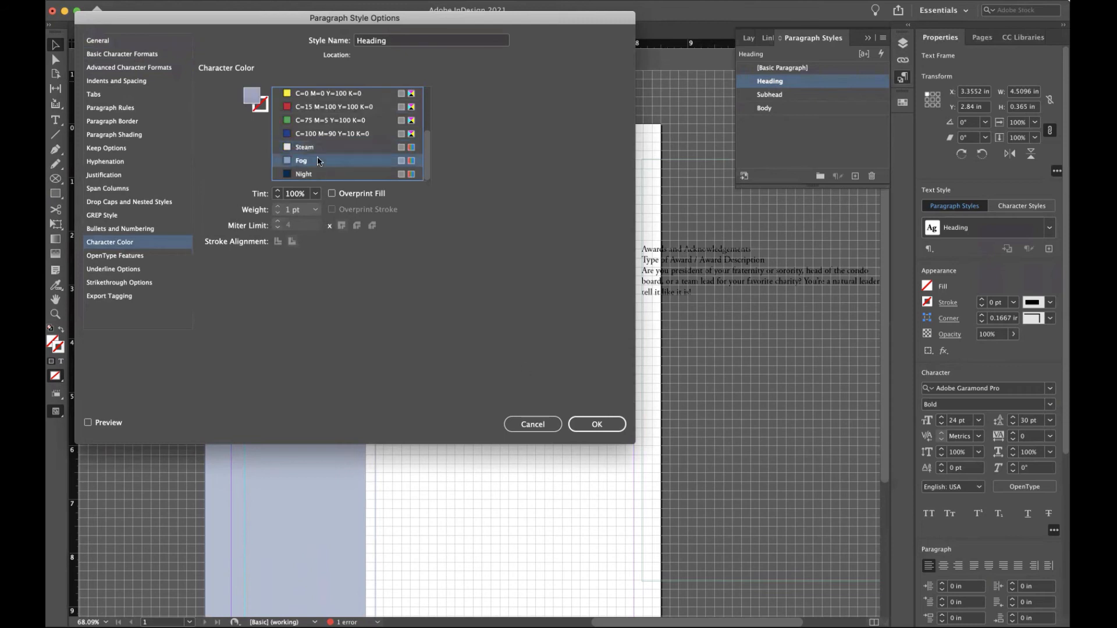
pyautogui.click(609, 423)
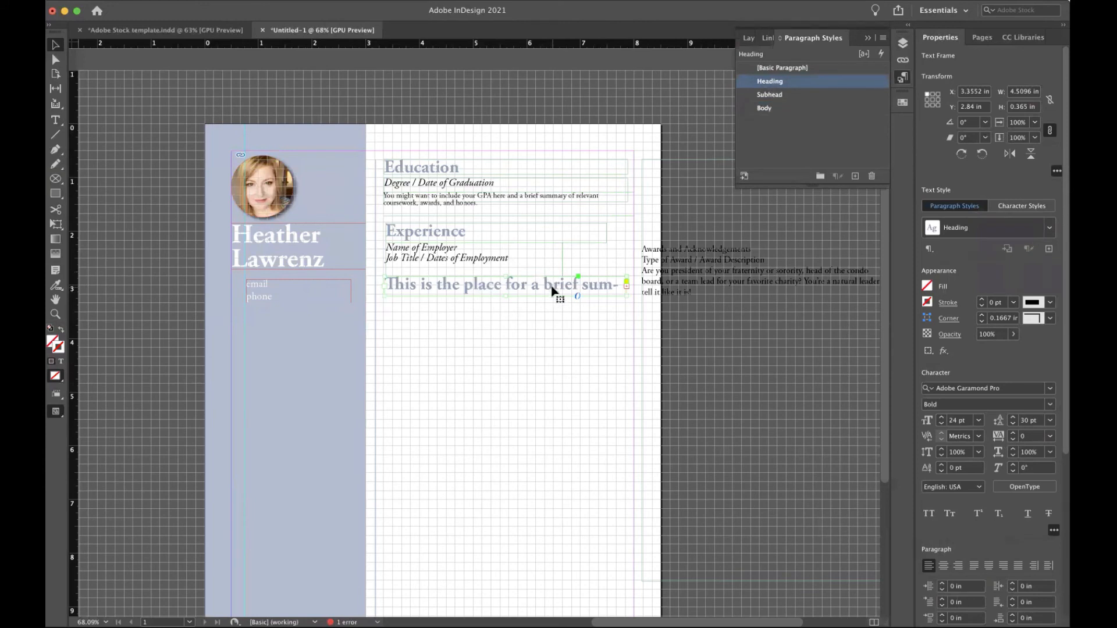
# Reapply the Body style to the Experience summary text.
pyautogui.click(527, 347)
pyautogui.doubleClick(531, 284)
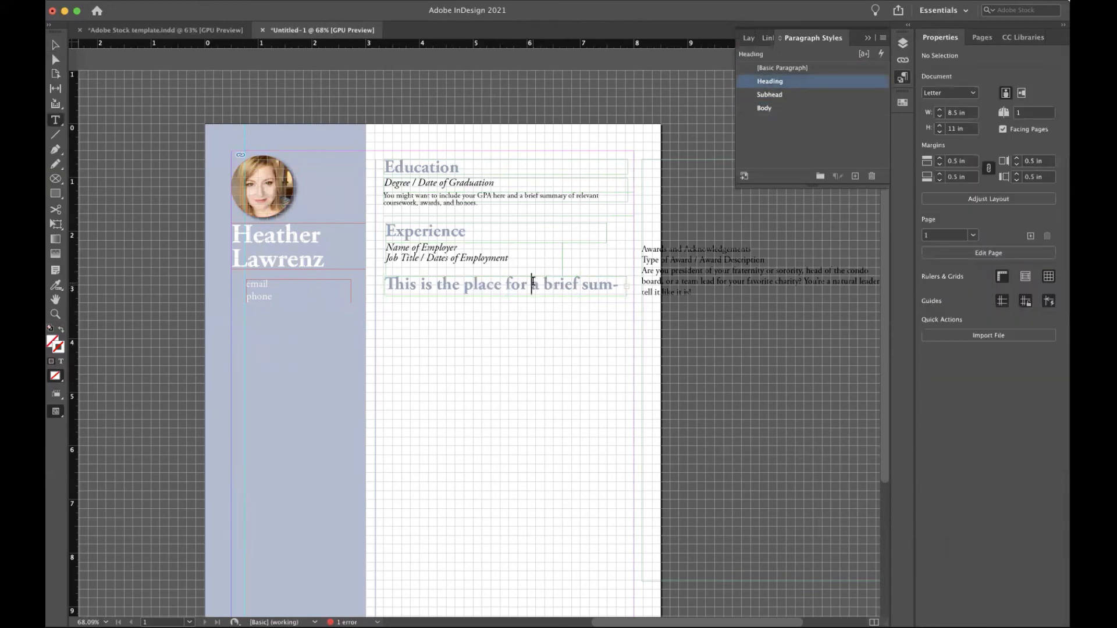
pyautogui.click(759, 109)
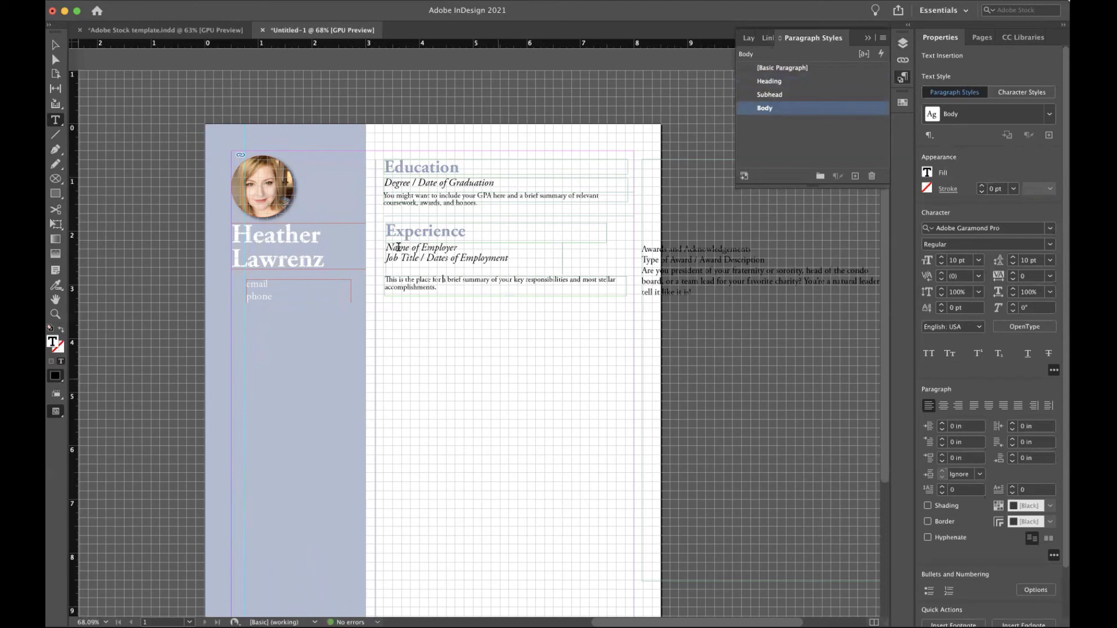
# Shift the Awards frame further right and place the cursor after 'accomplishments.' in the summary.
pyautogui.click(55, 43)
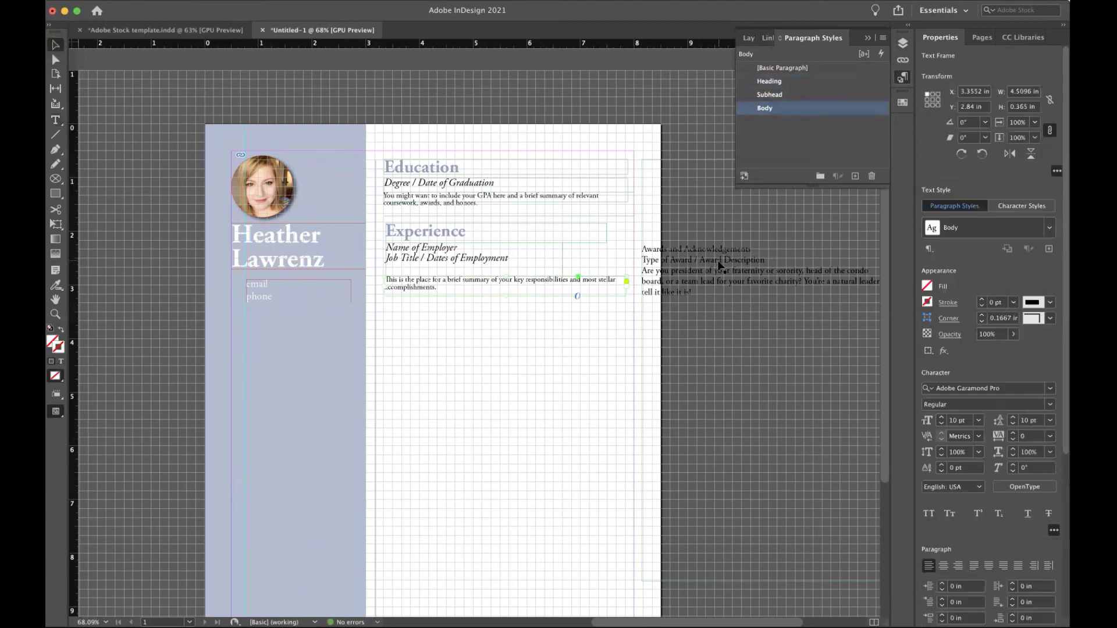
pyautogui.moveTo(717, 260); pyautogui.dragTo(747, 265)
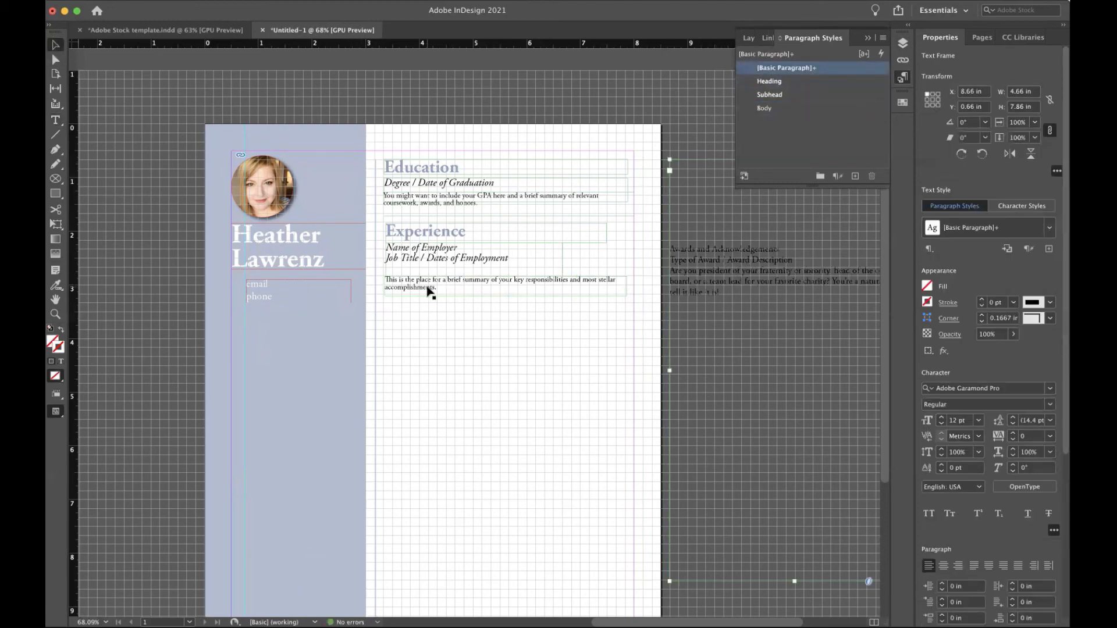
pyautogui.scroll(-3, 428, 292)
pyautogui.scroll(-2, 427, 292)
pyautogui.hscroll(-2, 428, 292)
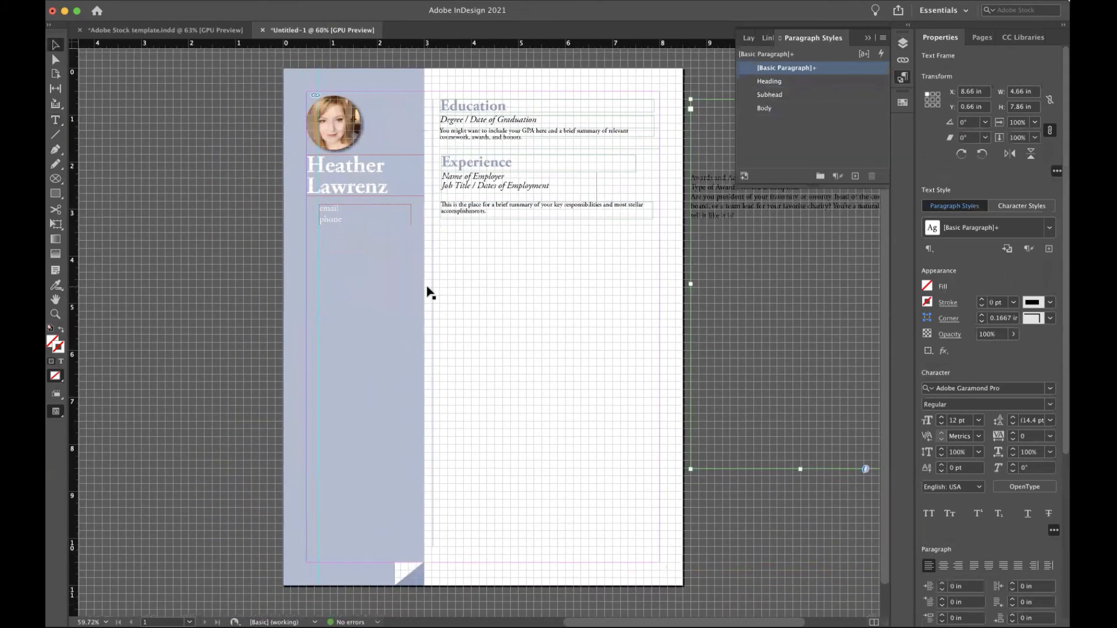
pyautogui.scroll(5, 428, 292)
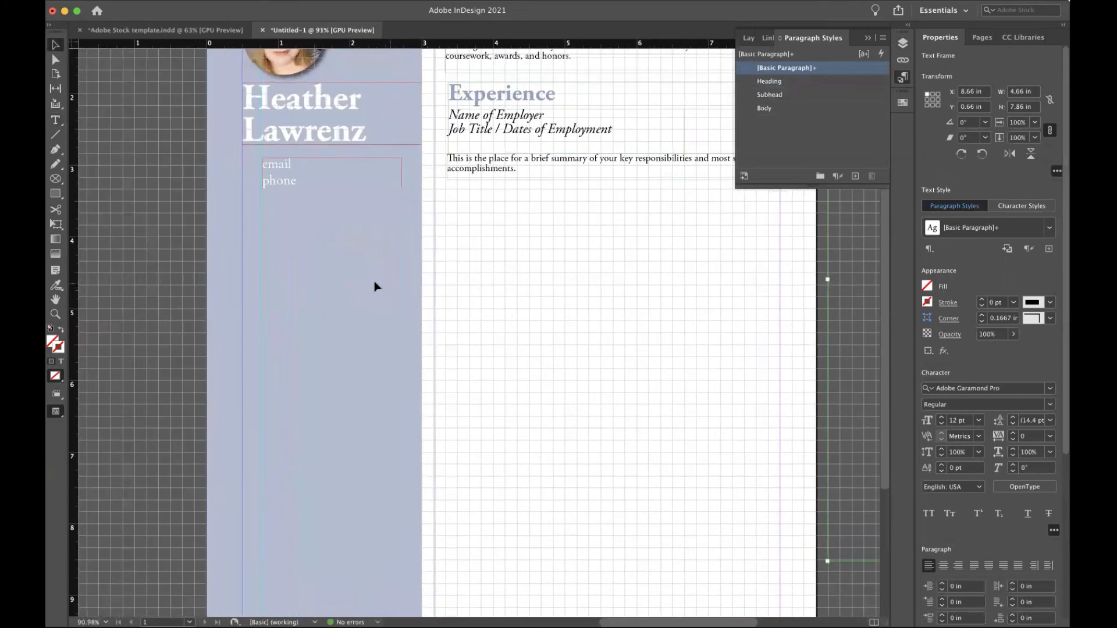
pyautogui.click(477, 180)
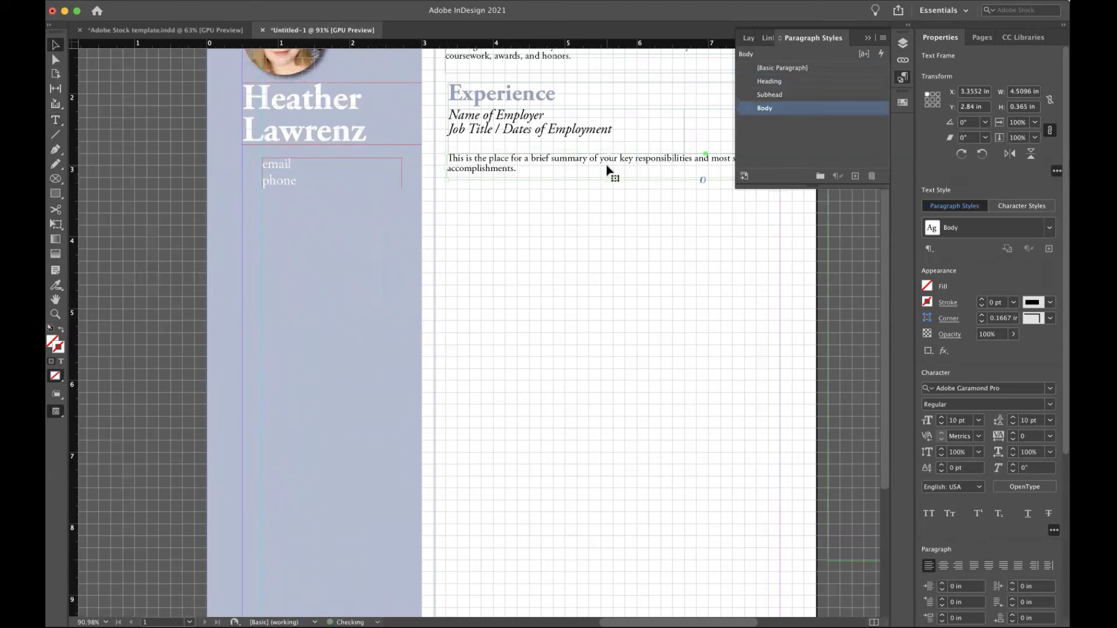
pyautogui.doubleClick(520, 168)
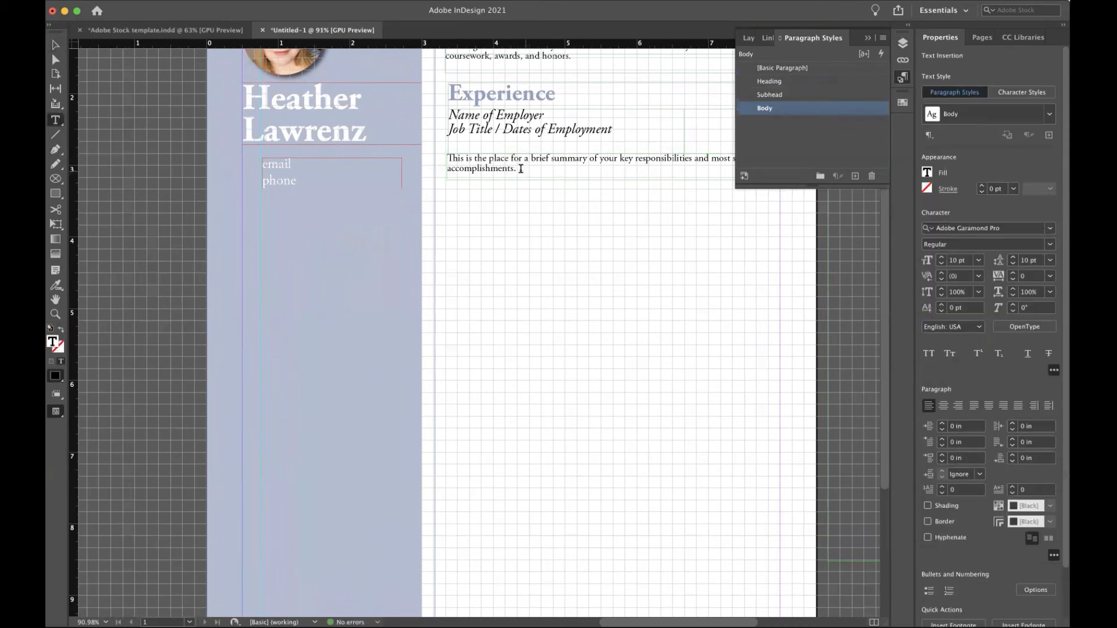
pyautogui.click(521, 169)
# Make the Experience summary frame taller to hold additional lines.
pyautogui.click(55, 45)
pyautogui.click(573, 163)
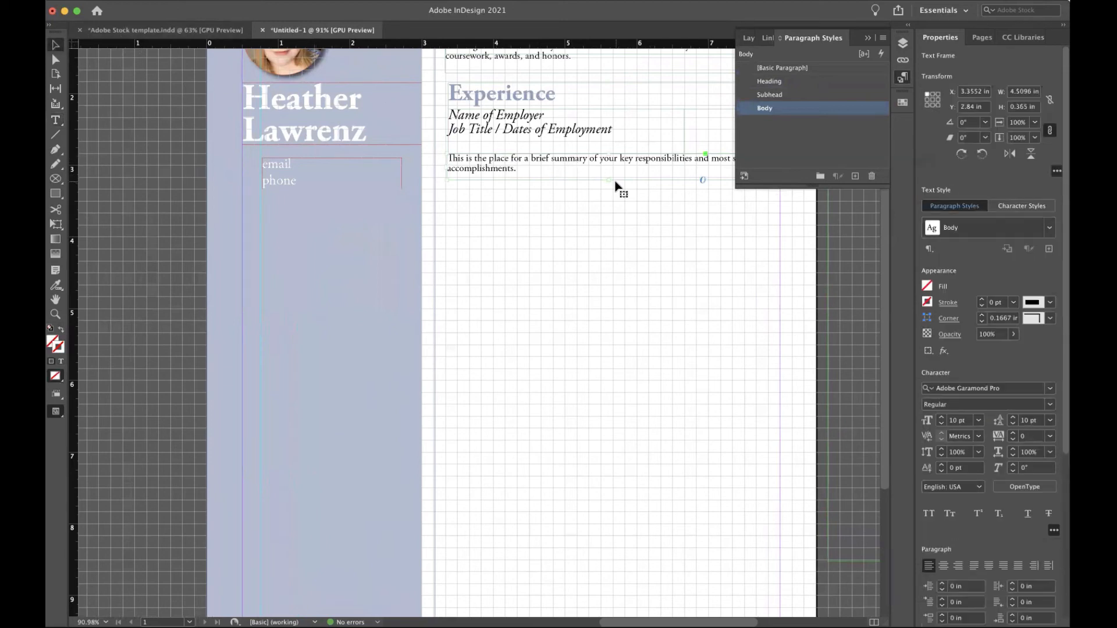
pyautogui.moveTo(607, 180); pyautogui.dragTo(608, 208)
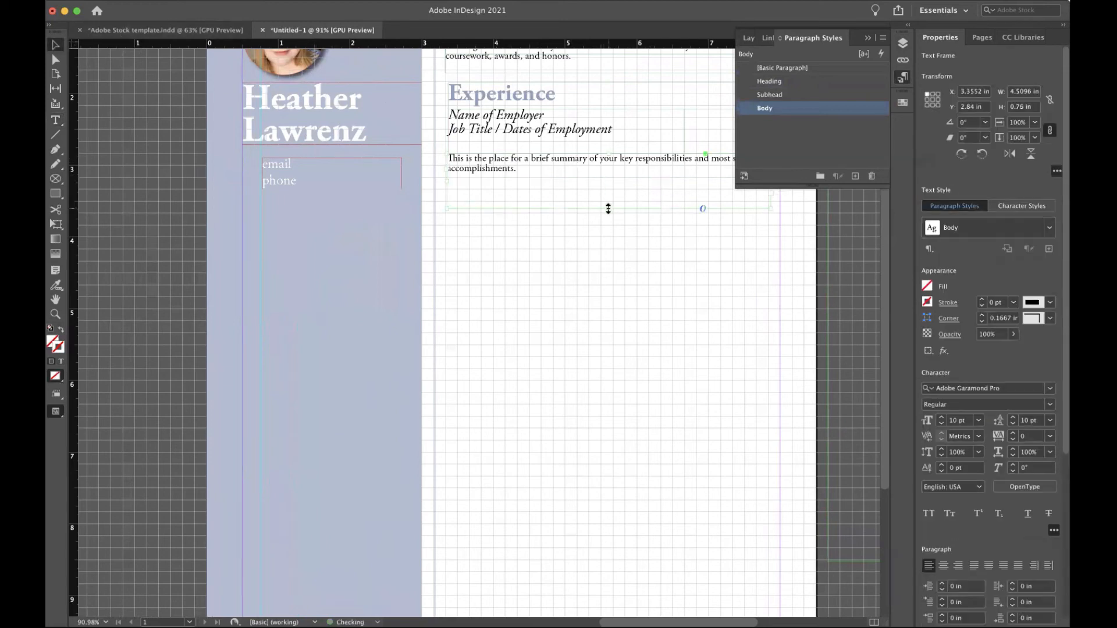
pyautogui.doubleClick(505, 181)
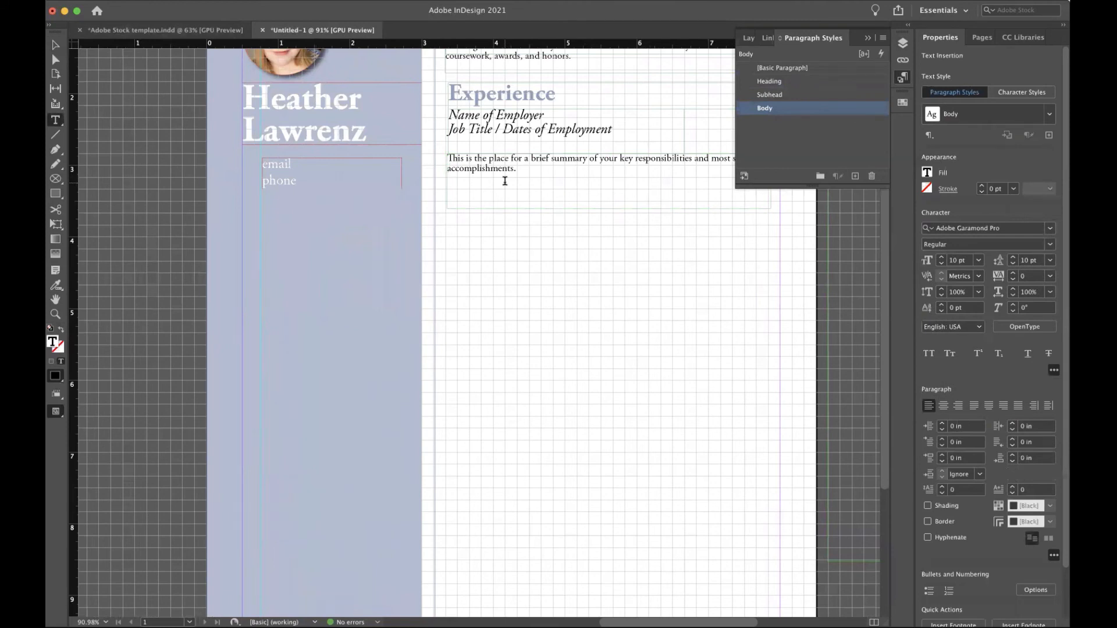
# Add the lines 'developed social campaigns' and 'ran events' and format them as a bulleted list.
pyautogui.press('Return')
pyautogui.write('developed social camp')
pyautogui.press('BackSpace')
pyautogui.press('BackSpace')
pyautogui.press('BackSpace')
pyautogui.write('vent')
pyautogui.moveTo(485, 189); pyautogui.dragTo(438, 176)
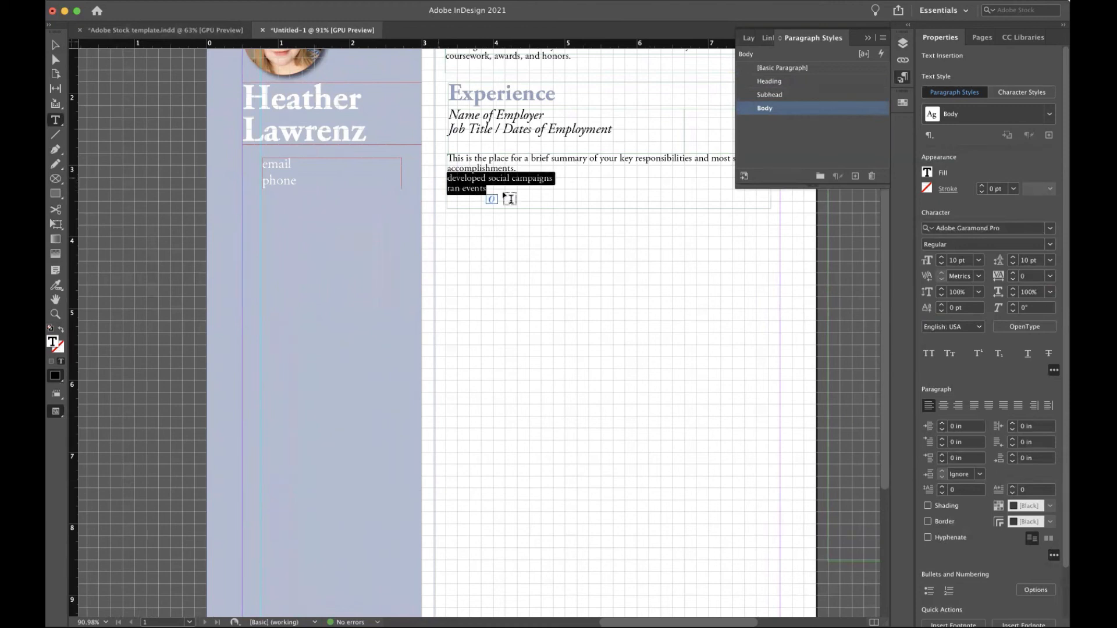
pyautogui.click(929, 591)
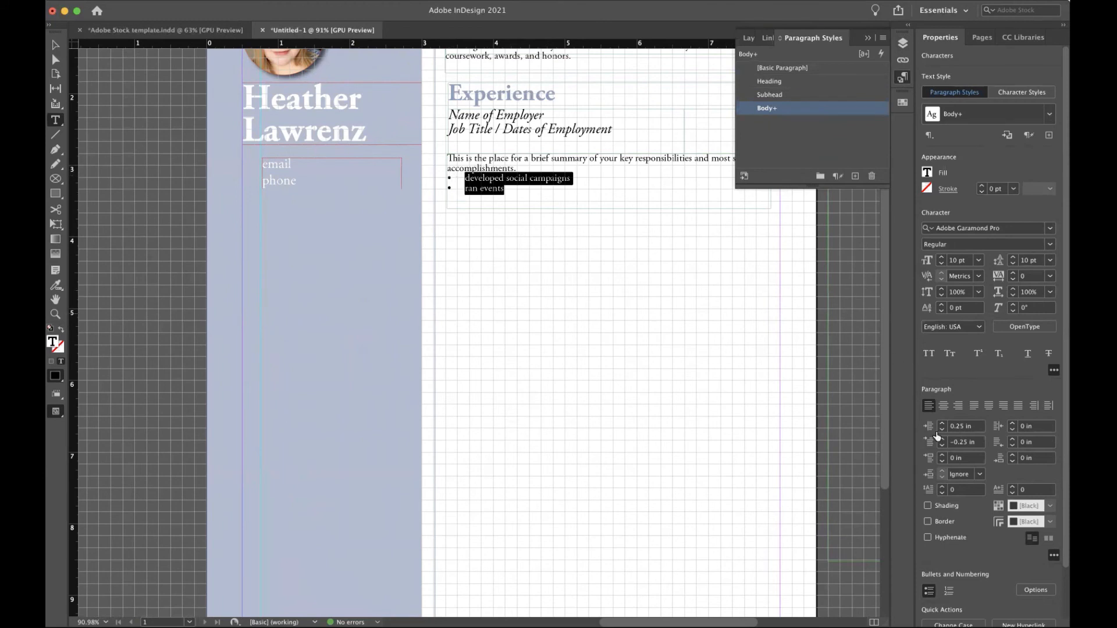
# Add the Zapf Dingbats shadowed white circle and black circle to the bullet character choices.
pyautogui.click(1036, 591)
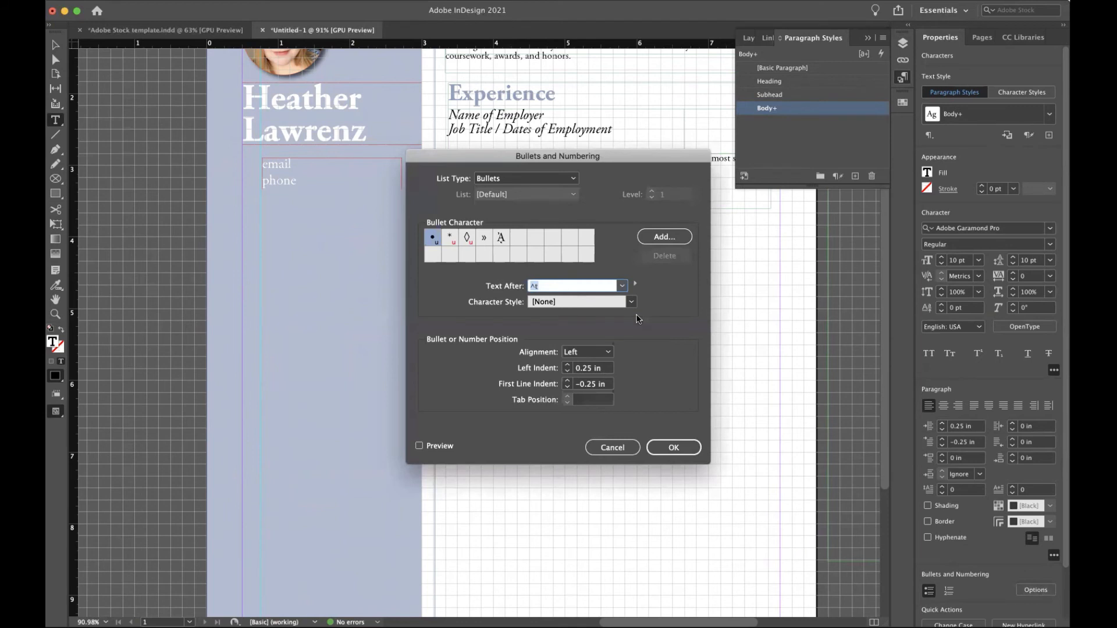
pyautogui.click(666, 238)
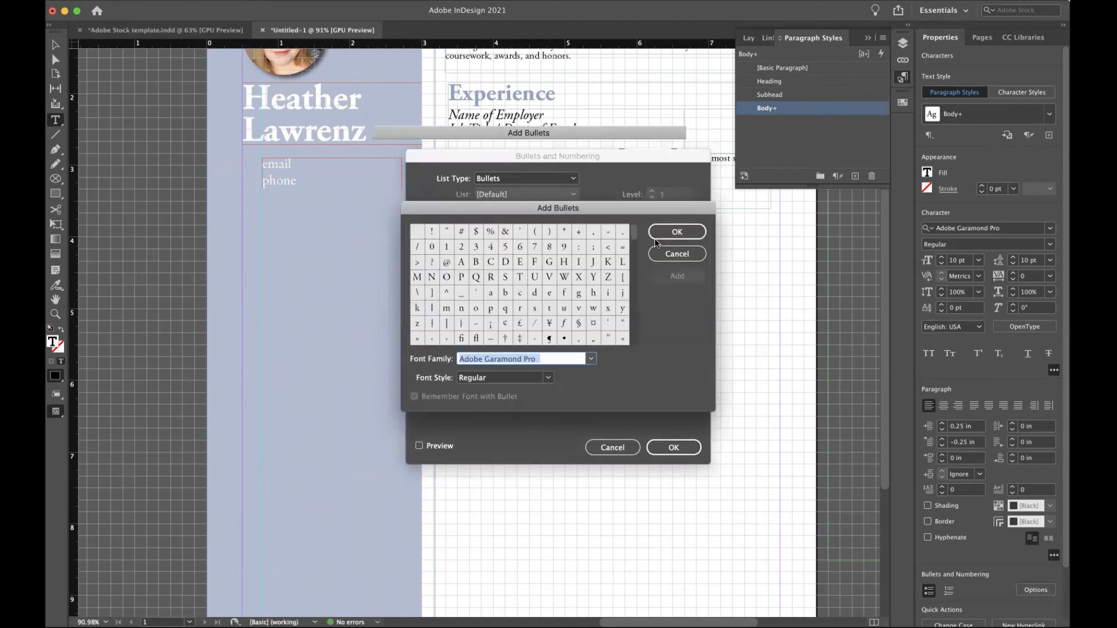
pyautogui.write('Zapf Dingbats')
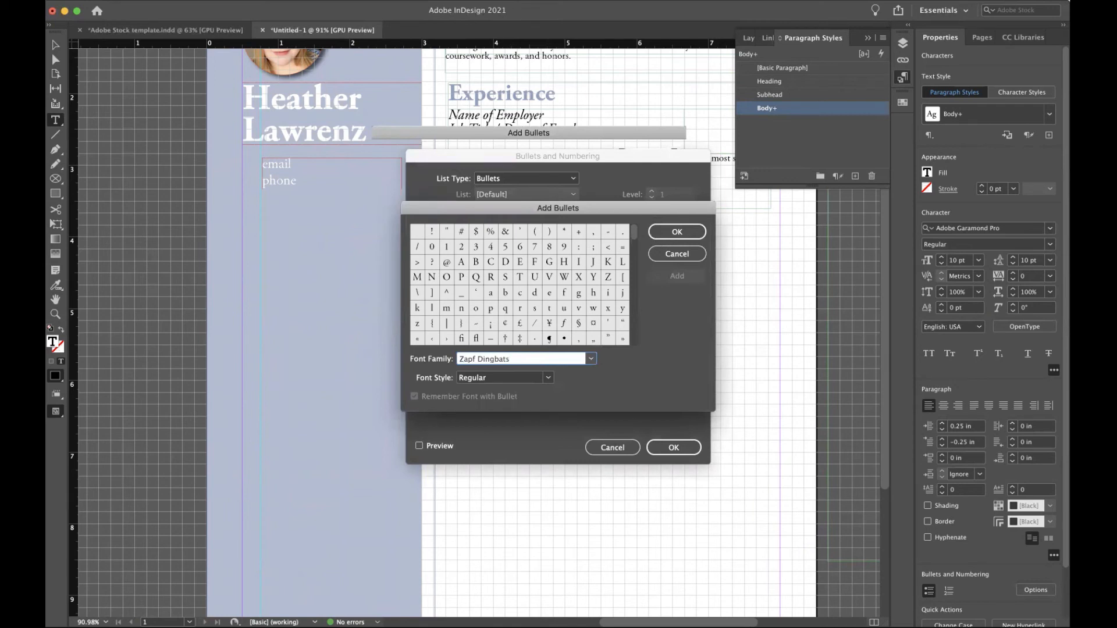
pyautogui.click(591, 359)
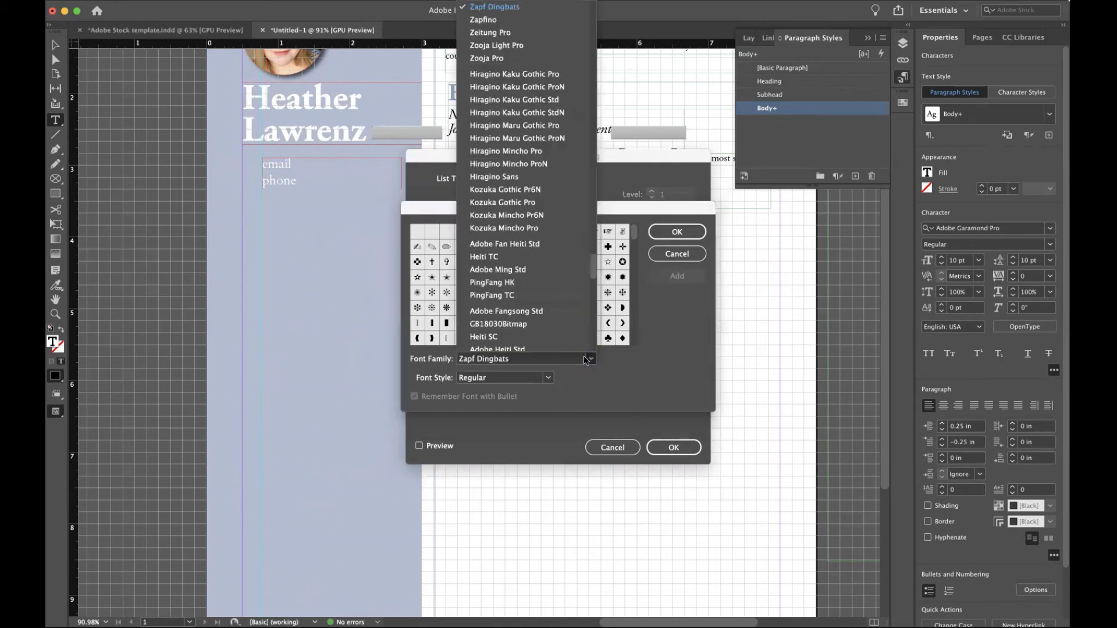
pyautogui.click(511, 361)
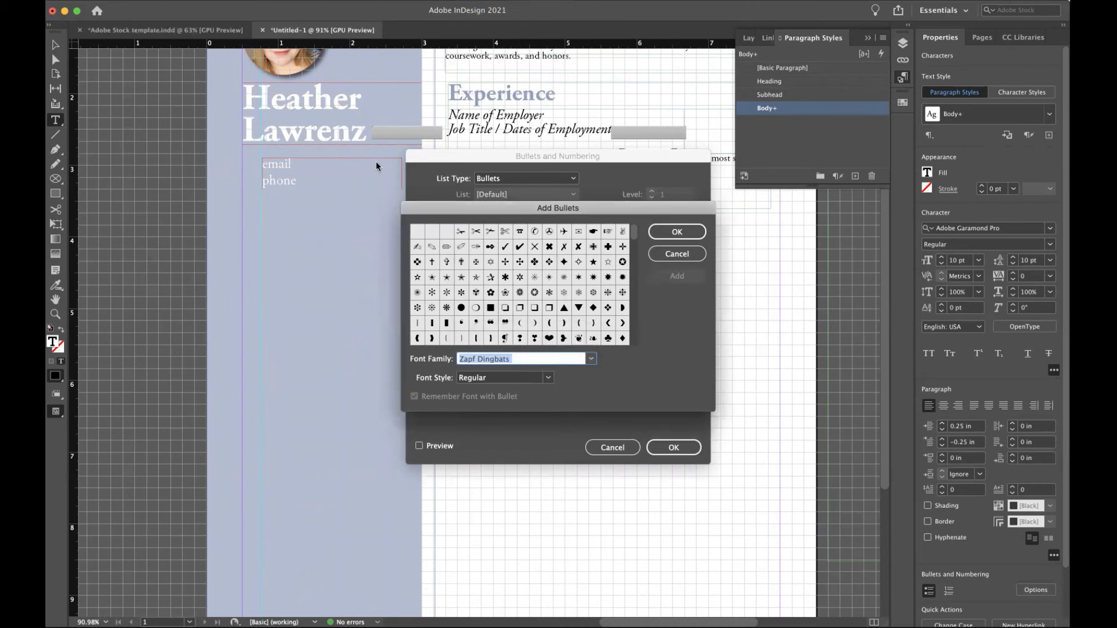
pyautogui.click(476, 308)
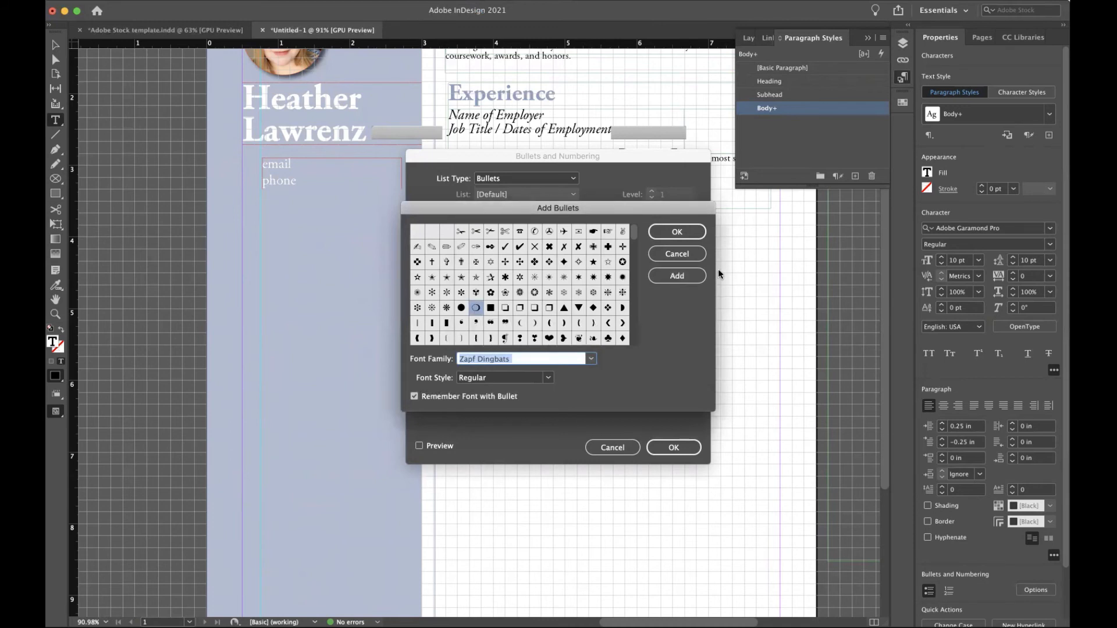
pyautogui.click(682, 276)
pyautogui.click(461, 308)
pyautogui.click(675, 276)
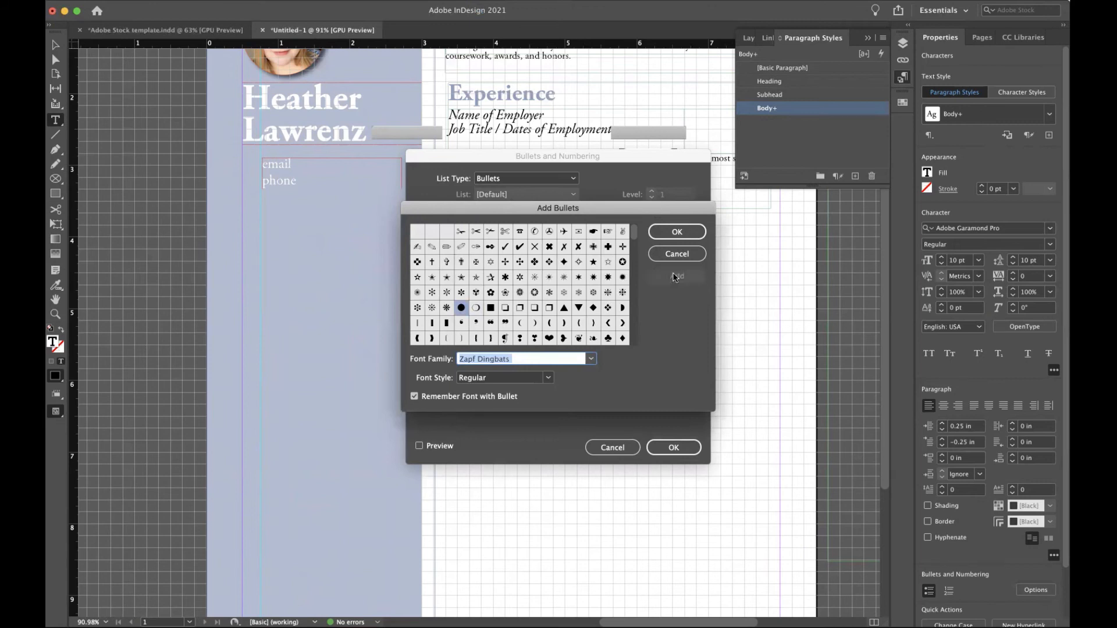
pyautogui.click(673, 230)
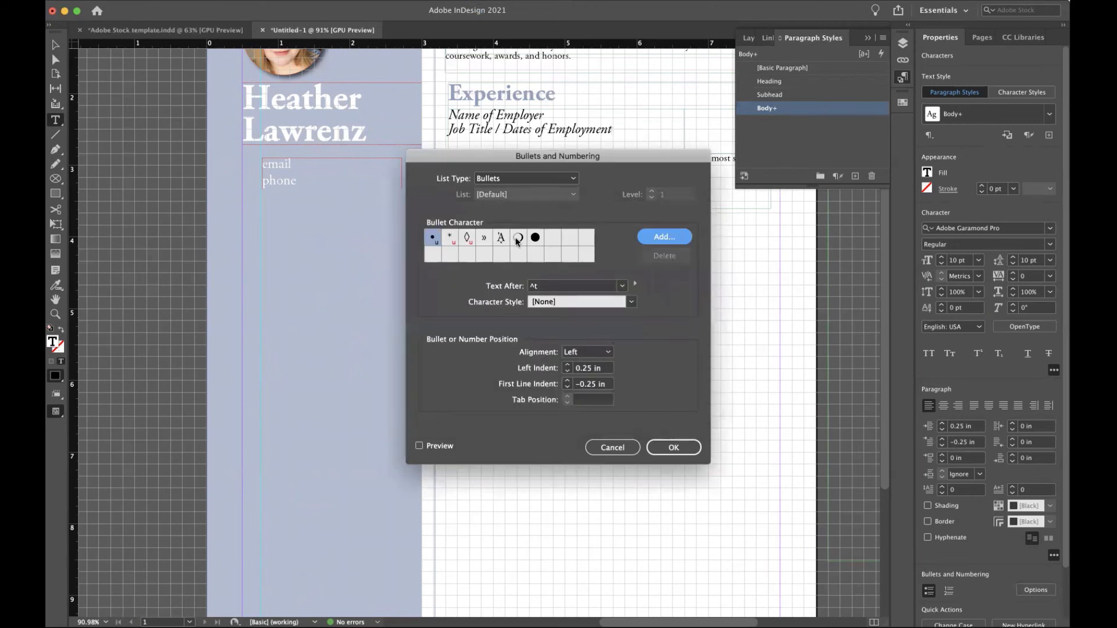
# Apply the shadowed white circle as the bullet for the two Experience lines.
pyautogui.click(521, 238)
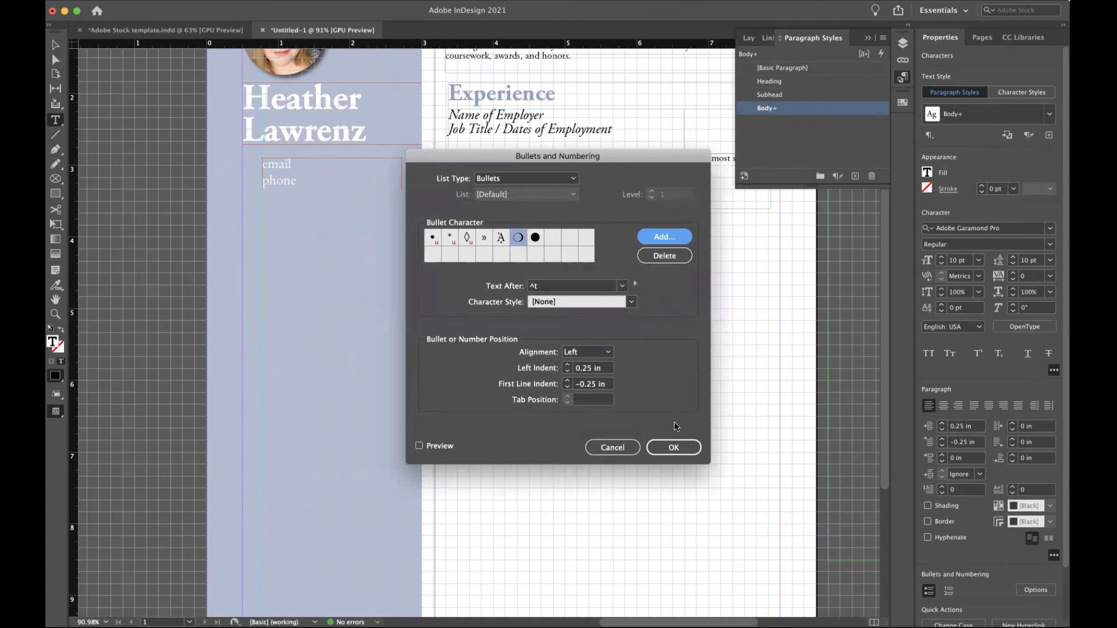
pyautogui.click(675, 448)
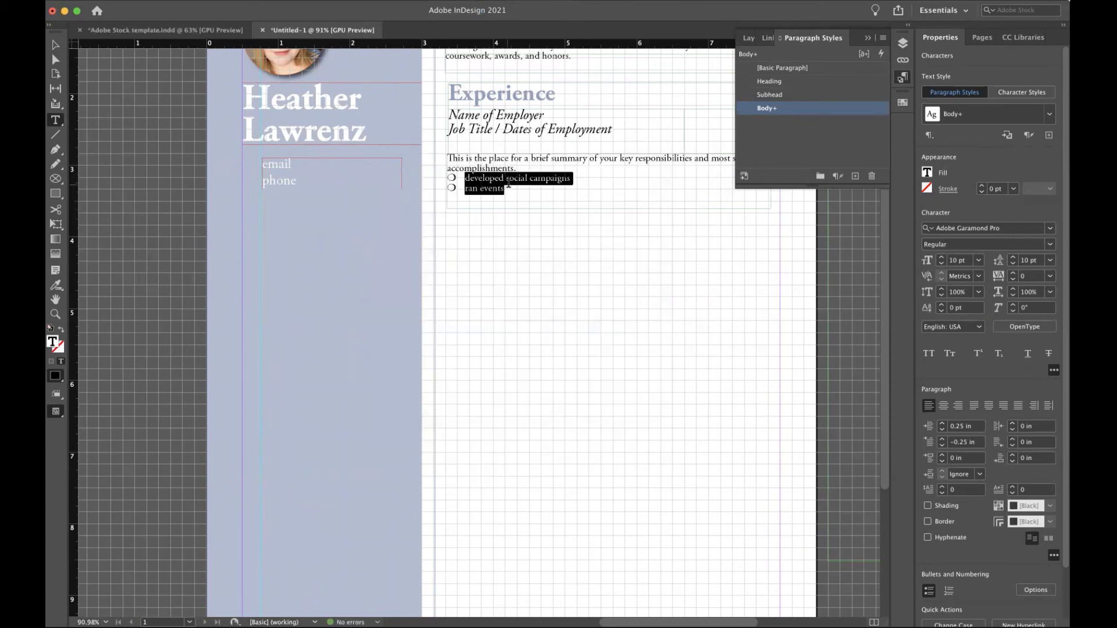
pyautogui.click(508, 184)
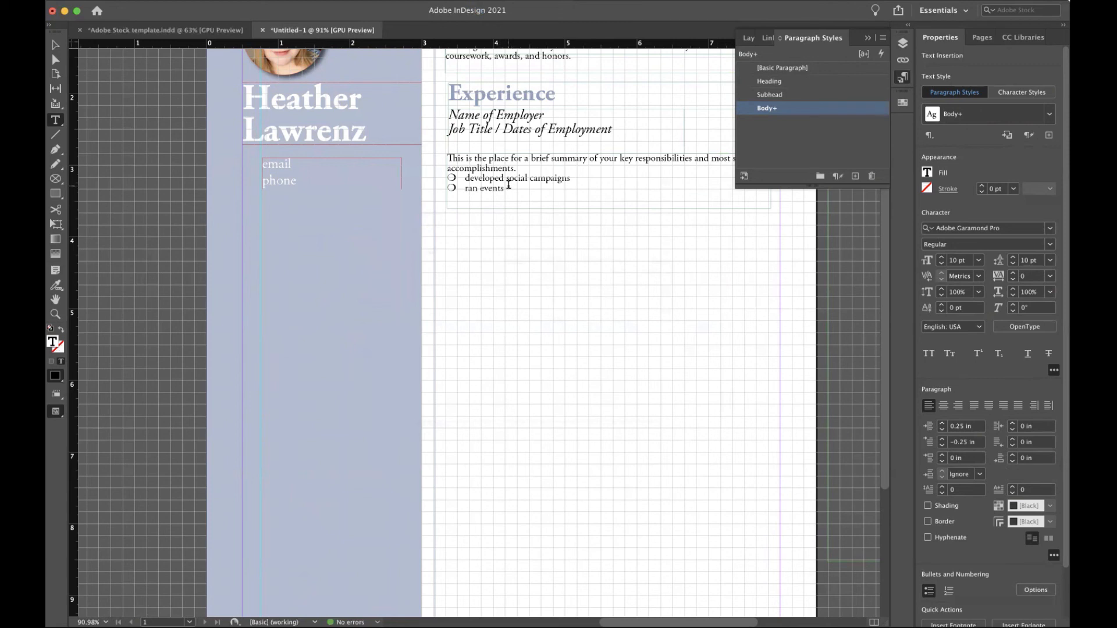
# Create a paragraph style named 'bullet' from the two bullet lines.
pyautogui.moveTo(510, 189); pyautogui.dragTo(444, 174)
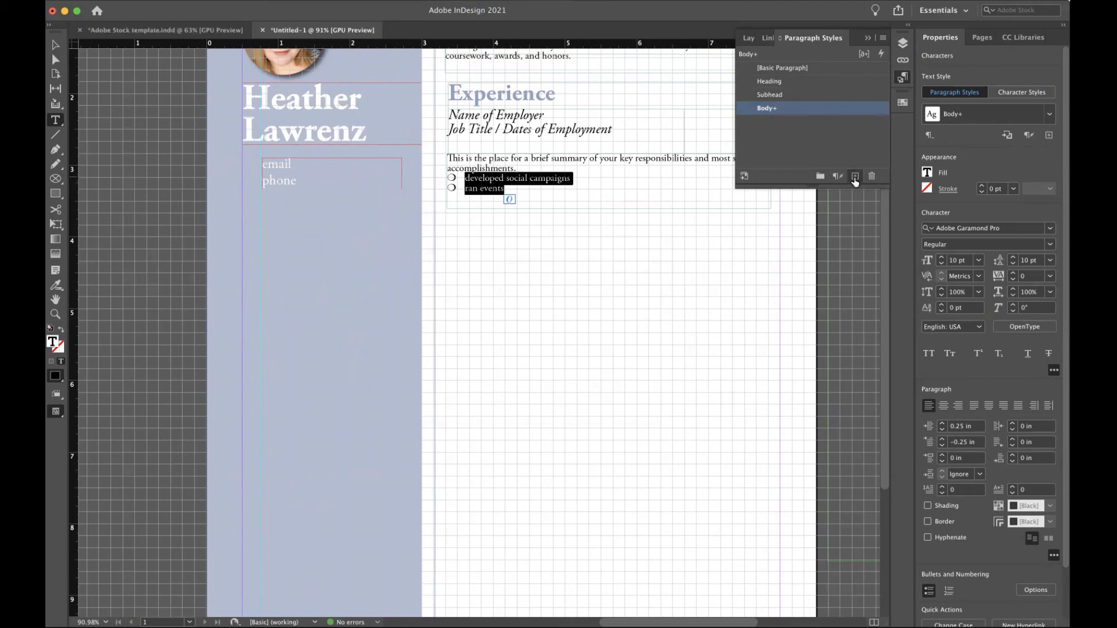
pyautogui.click(854, 179)
pyautogui.click(788, 127)
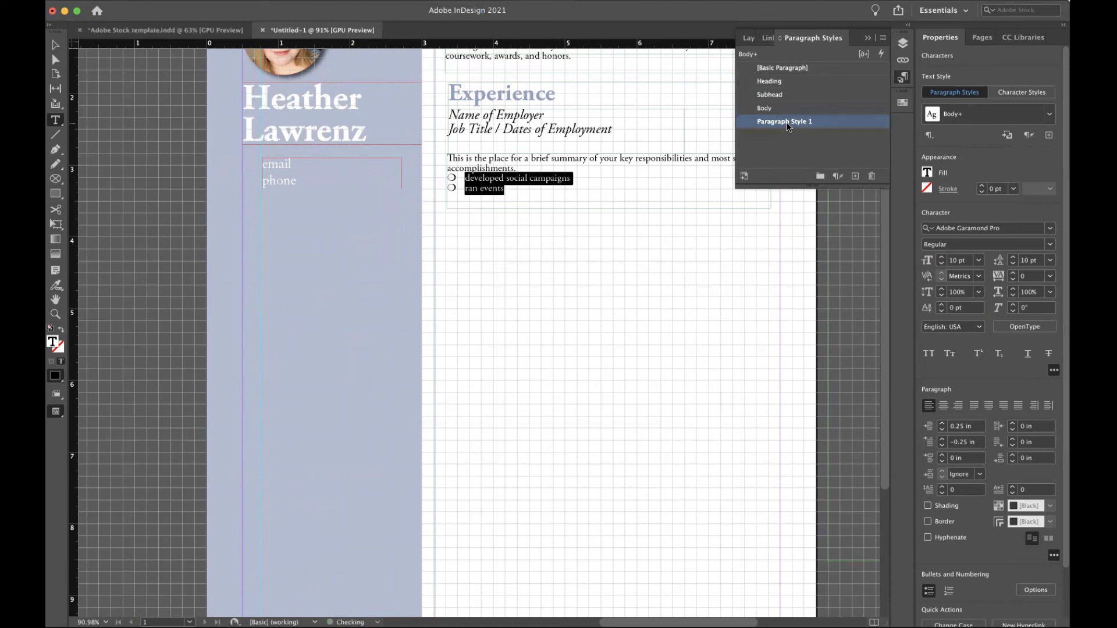
pyautogui.doubleClick(788, 126)
pyautogui.write('bullet')
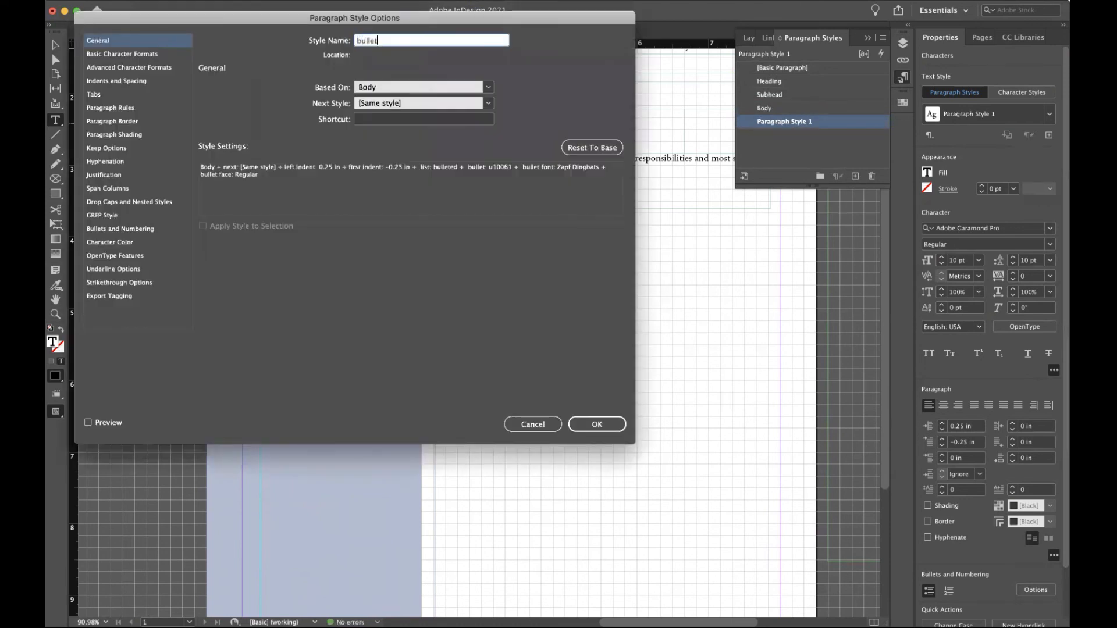
pyautogui.click(584, 429)
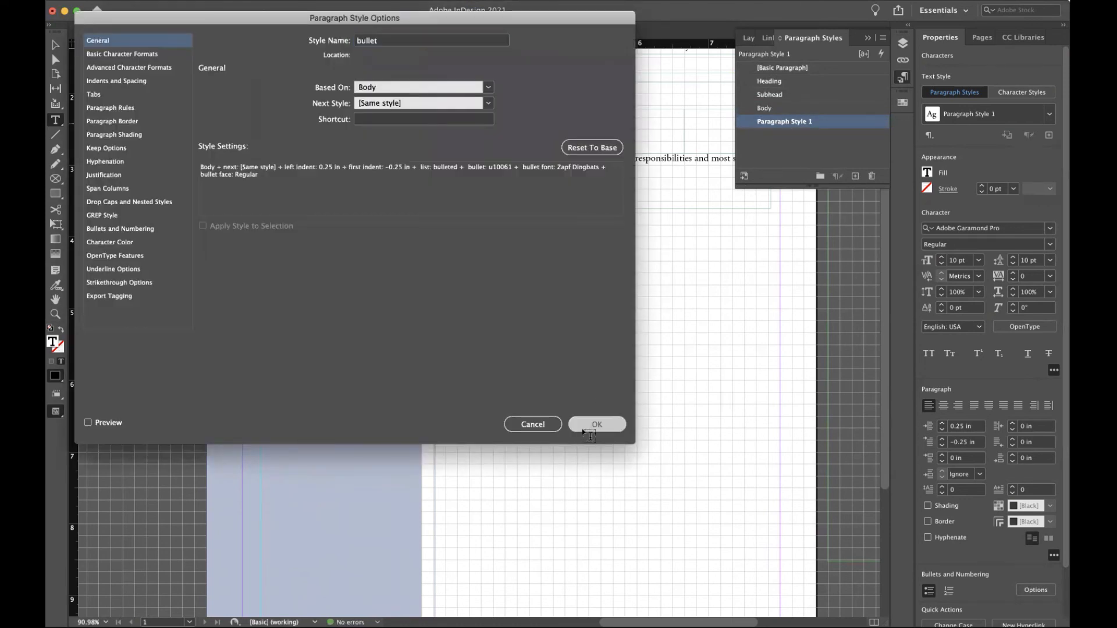
# Add a placeholder-text frame below the bullets styled 'bullet', and delete the stray frame.
pyautogui.click(471, 185)
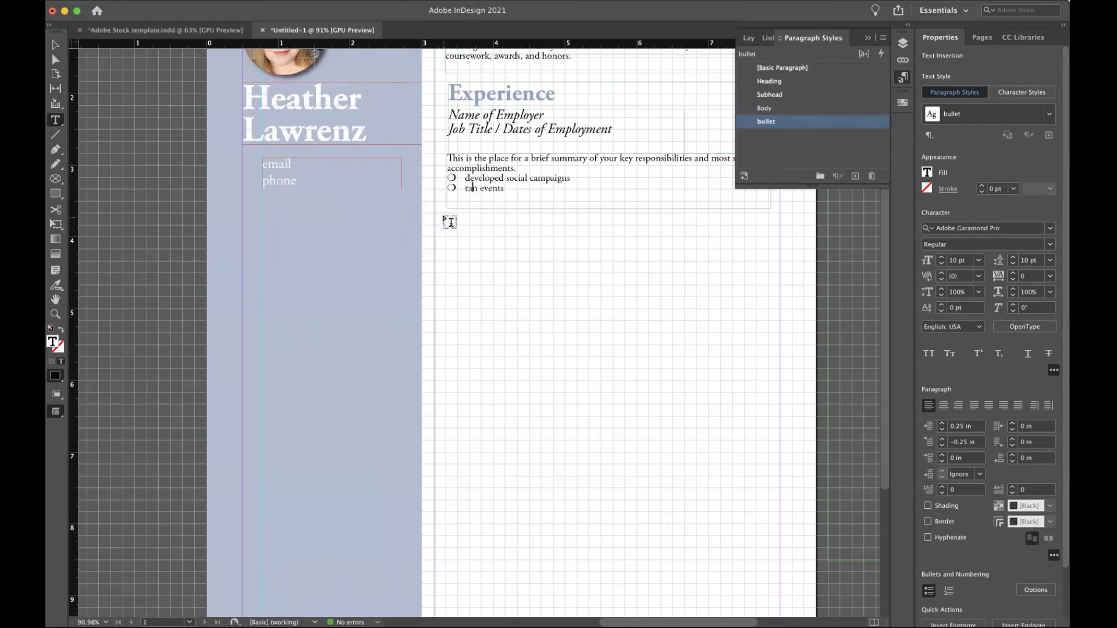
pyautogui.moveTo(445, 215); pyautogui.dragTo(629, 268)
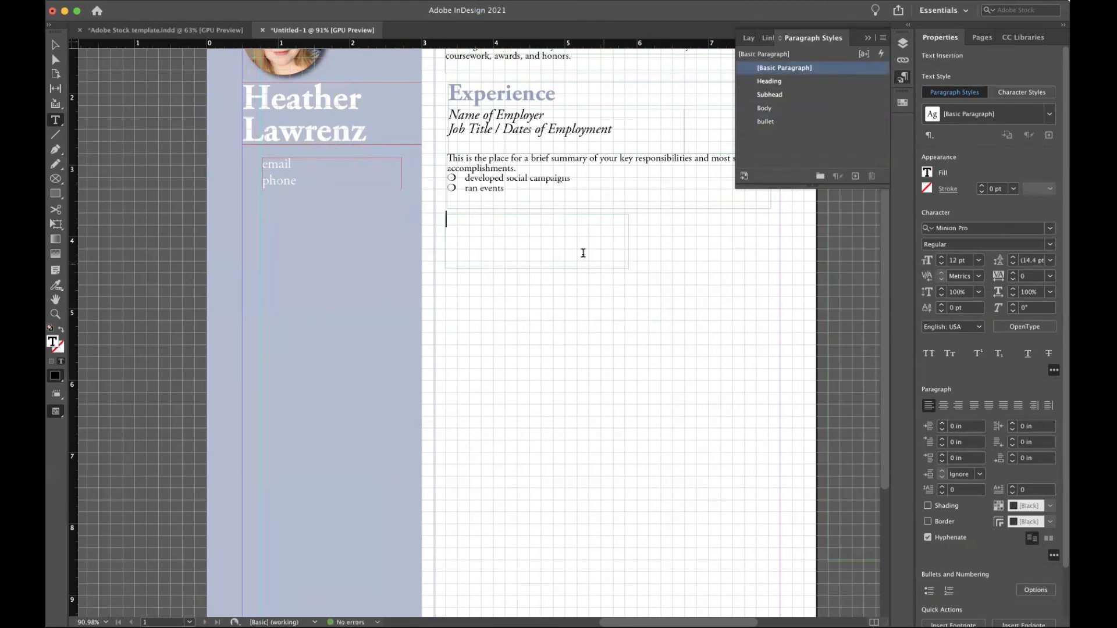
pyautogui.click(154, 0)
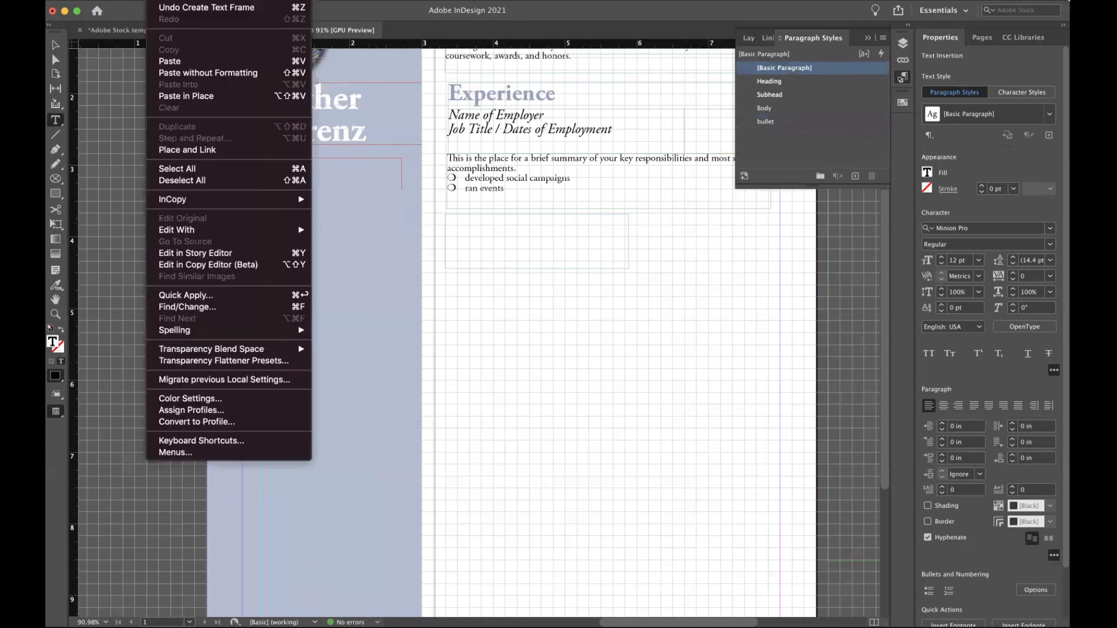
pyautogui.moveTo(222, 0)
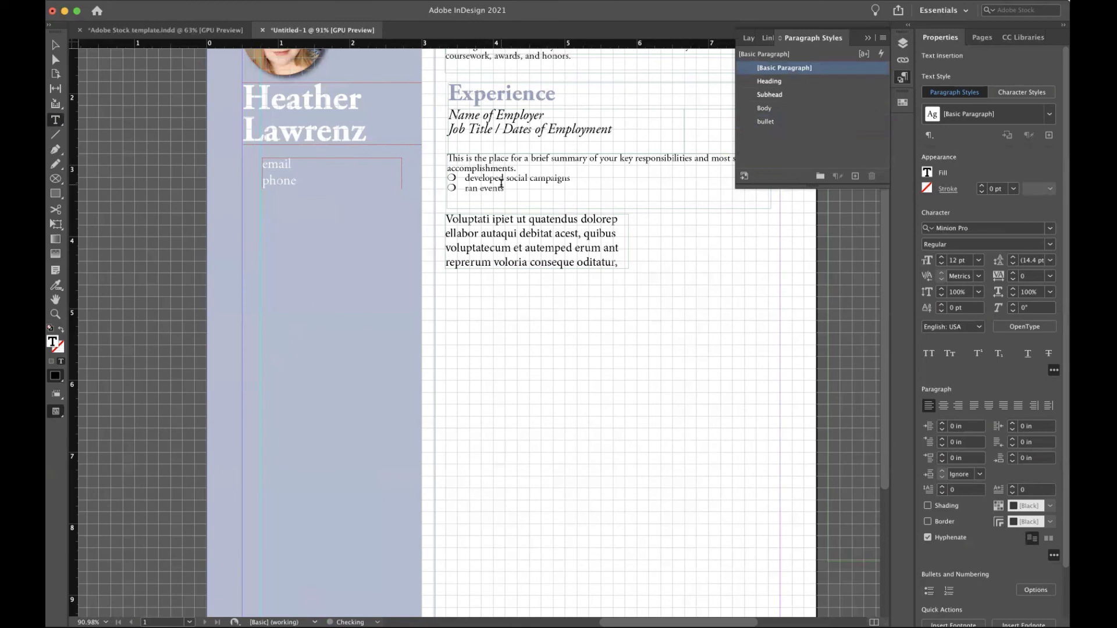
pyautogui.press('super+a')
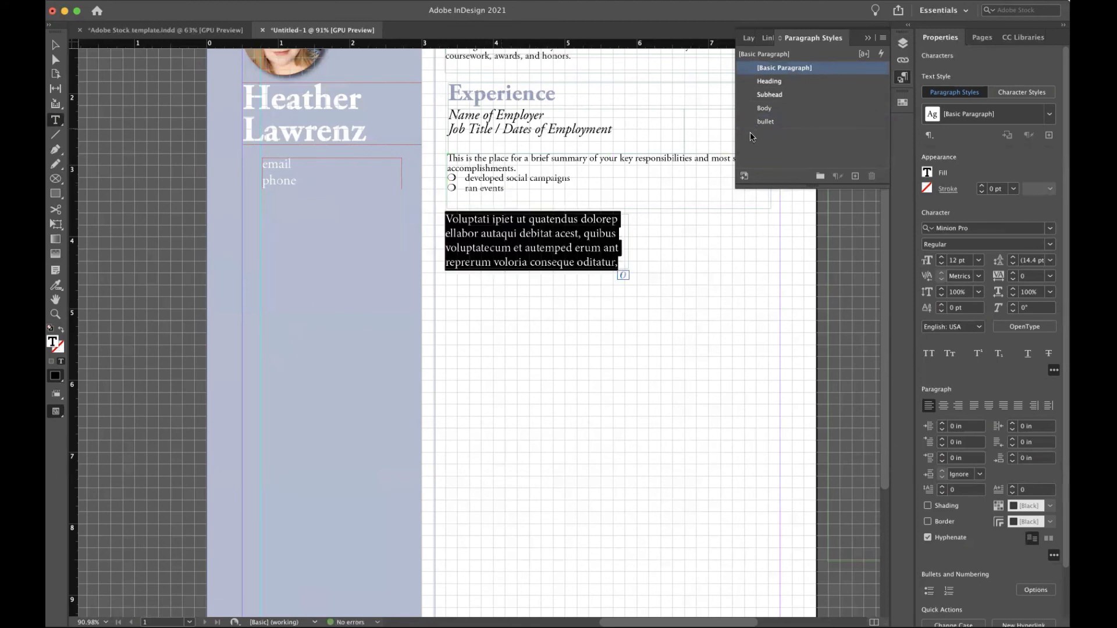
pyautogui.click(762, 122)
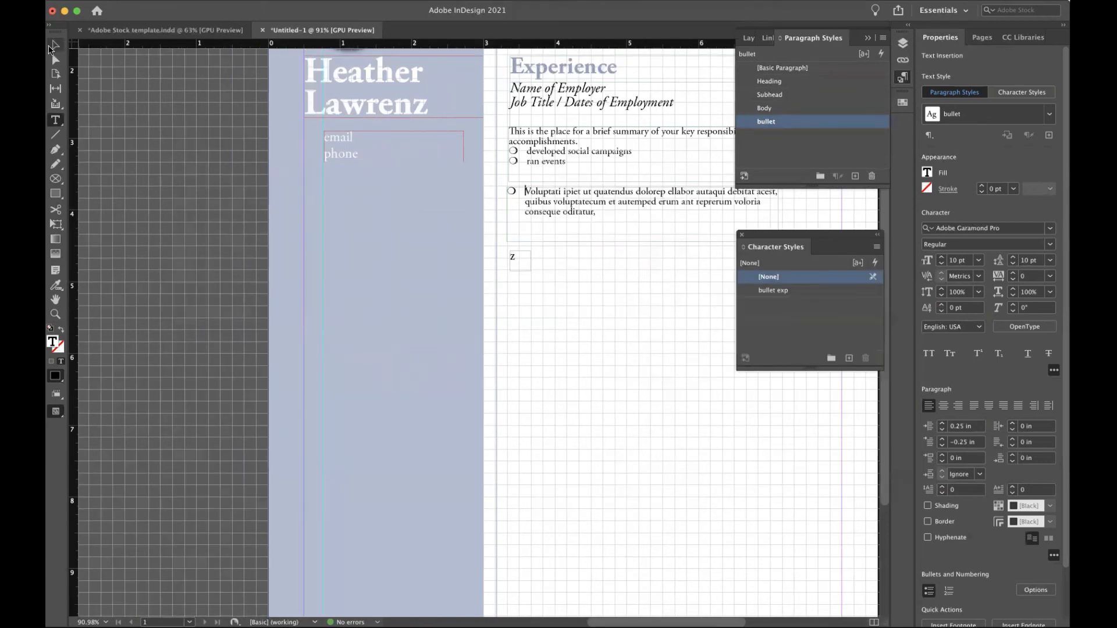
pyautogui.press('Escape')
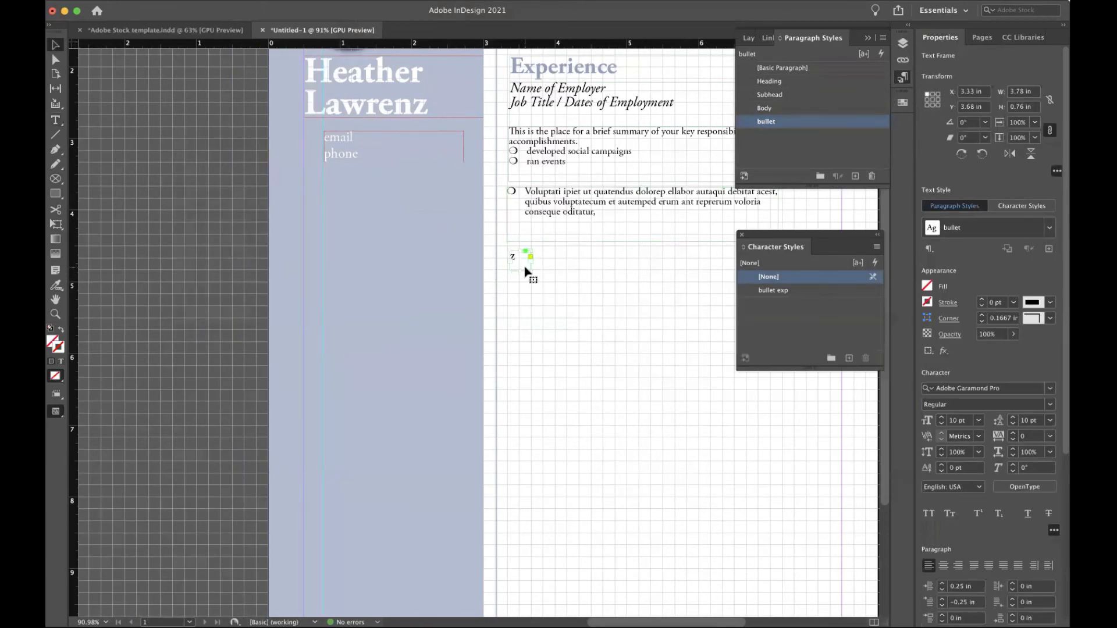
pyautogui.press('BackSpace')
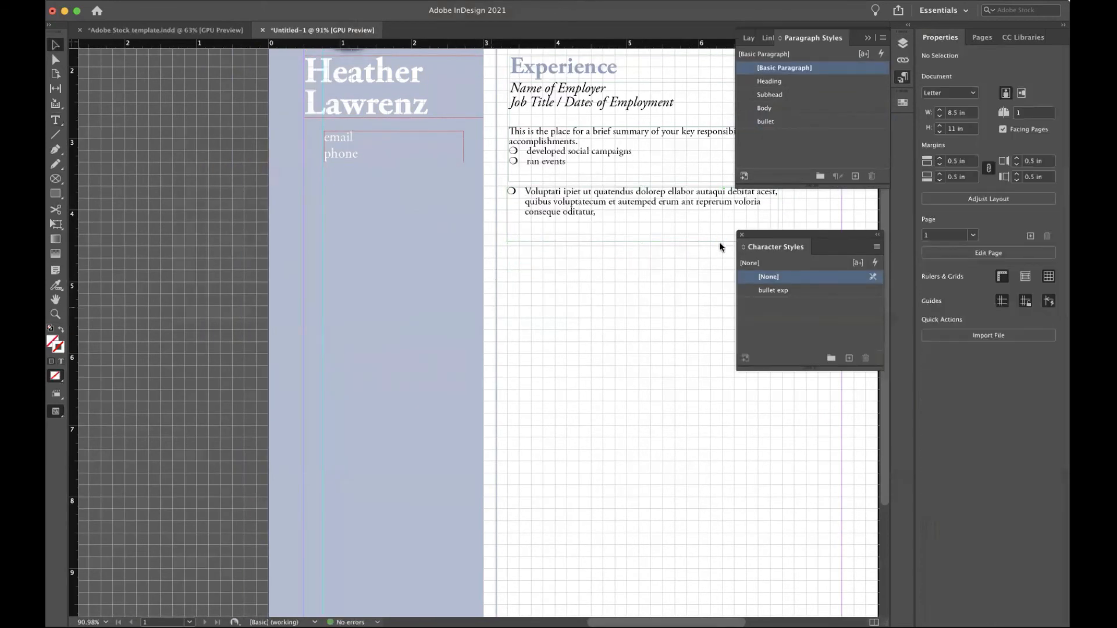
# Draw a 0.26 in circle in the tinted column and fill it with the Night swatch.
pyautogui.scroll(-4, 330, 286)
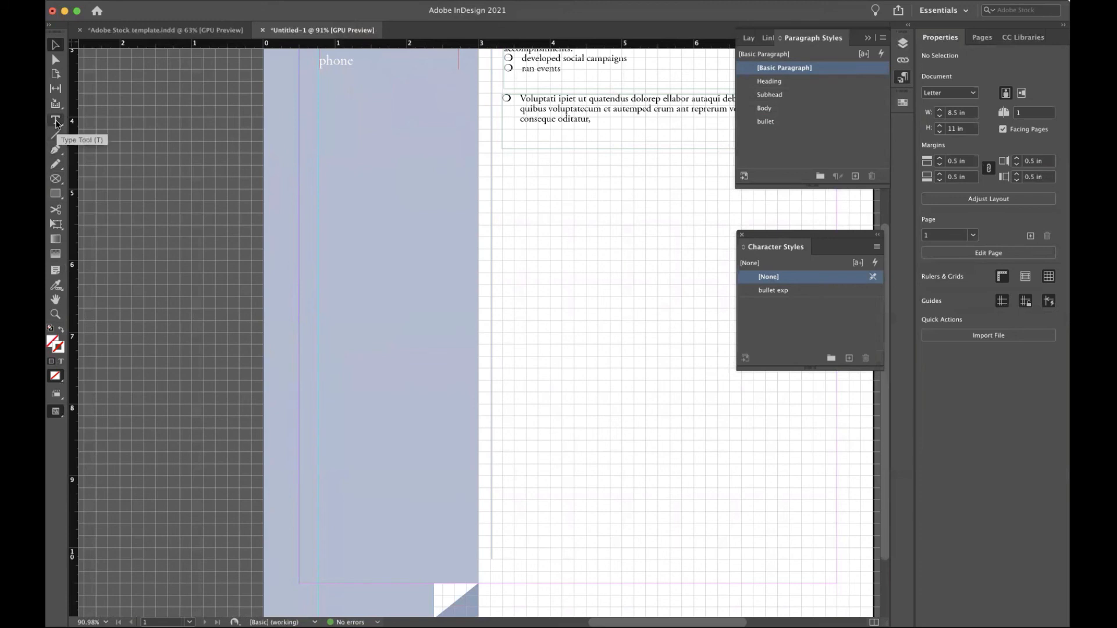
pyautogui.click(54, 194)
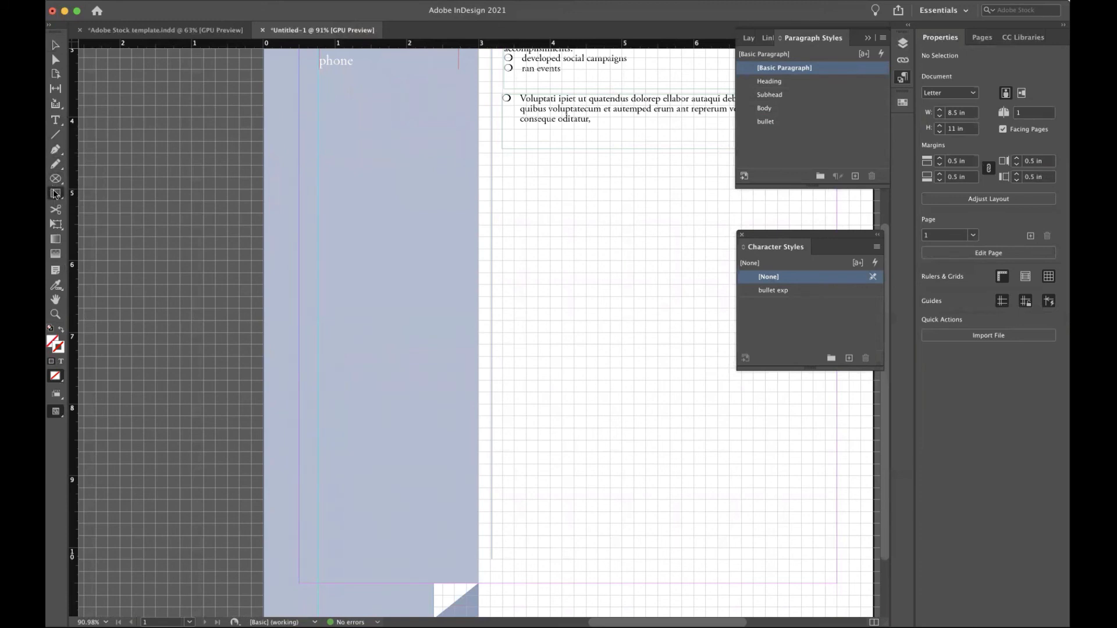
pyautogui.moveTo(54, 194); pyautogui.dragTo(97, 219)
pyautogui.moveTo(299, 249); pyautogui.dragTo(319, 267)
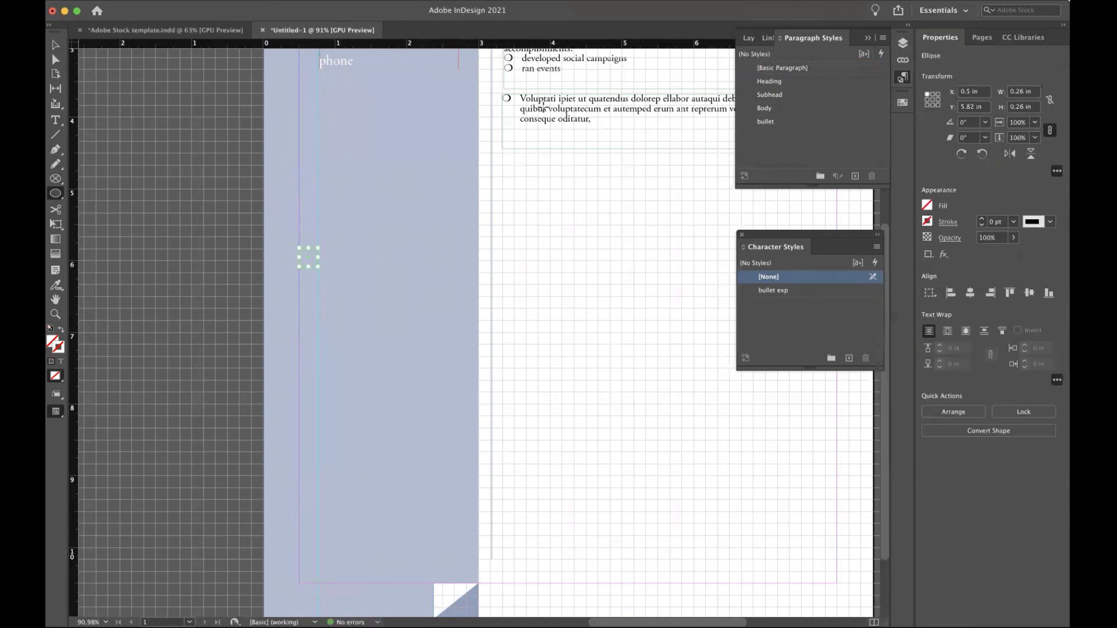
pyautogui.click(55, 45)
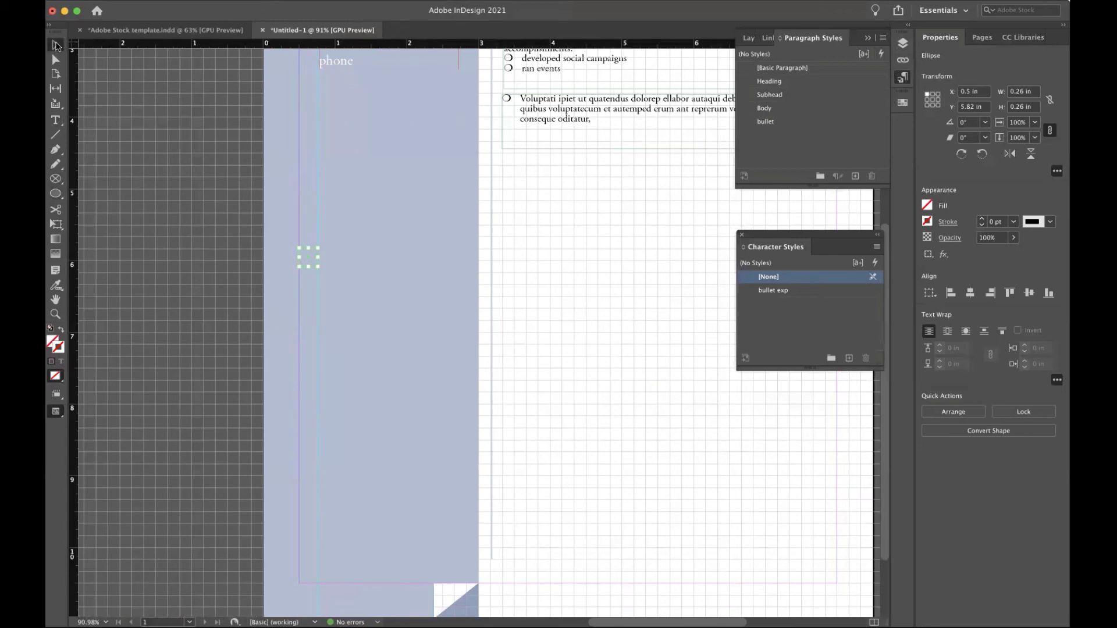
pyautogui.click(927, 206)
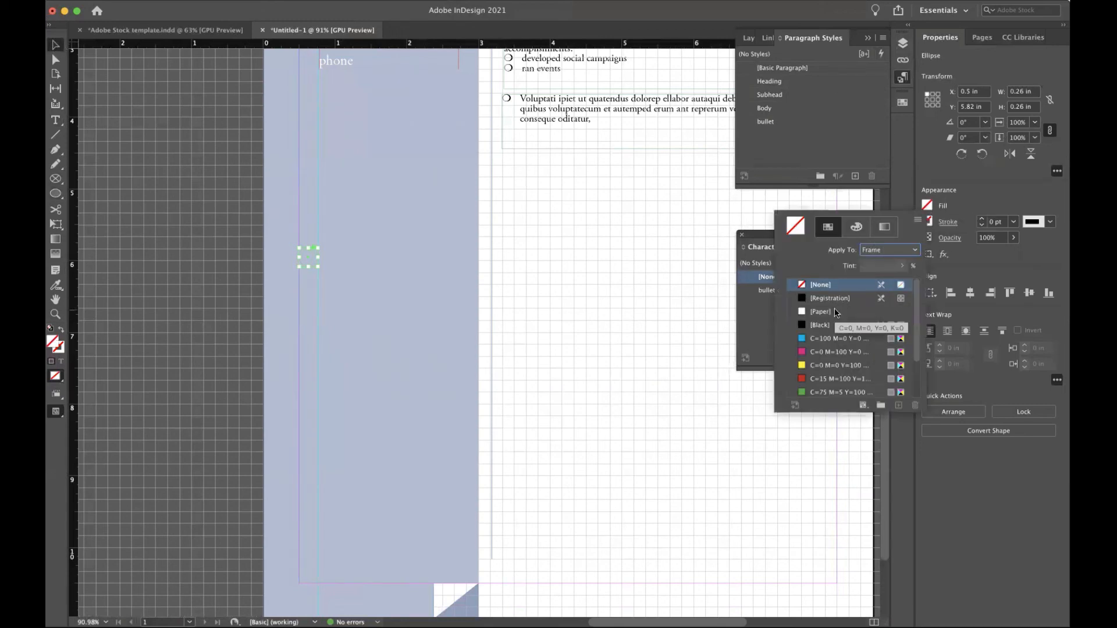
pyautogui.scroll(-2, 834, 314)
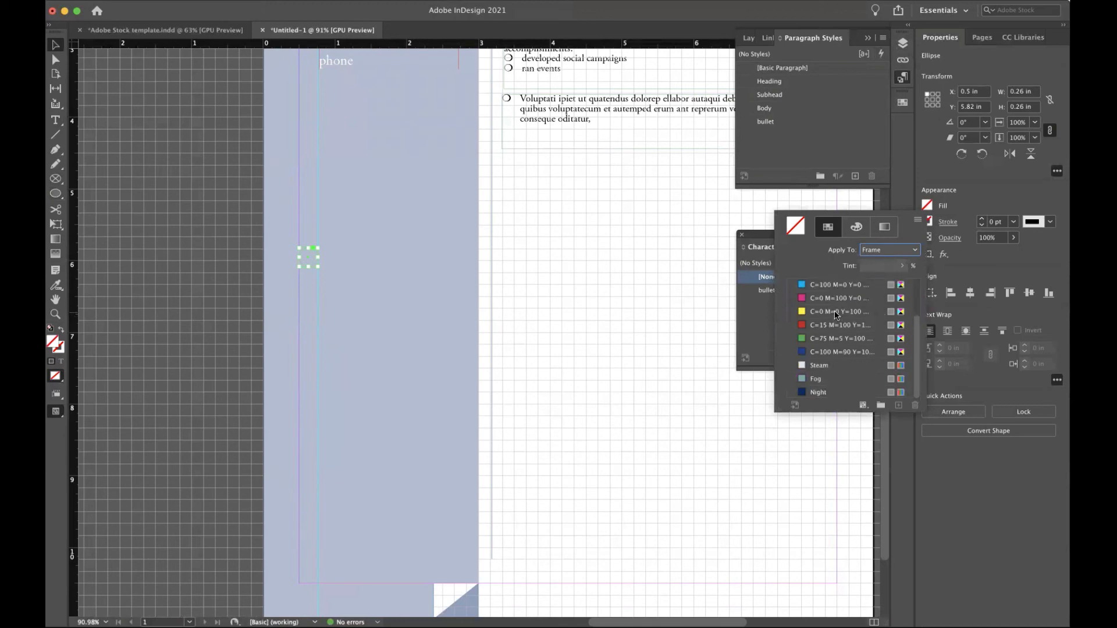
pyautogui.click(815, 394)
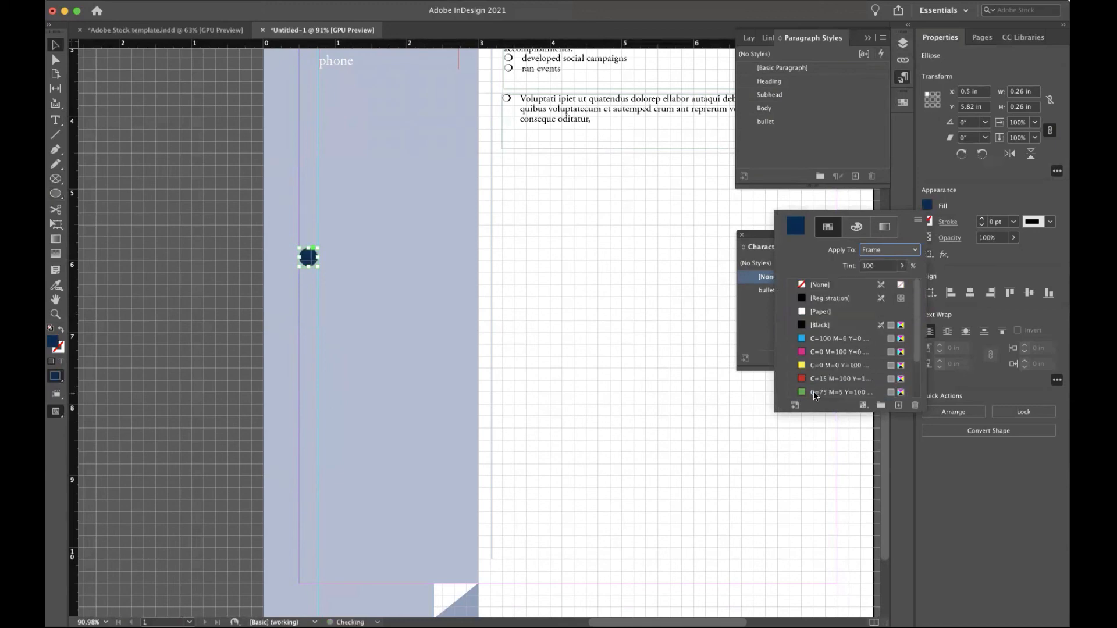
pyautogui.click(968, 197)
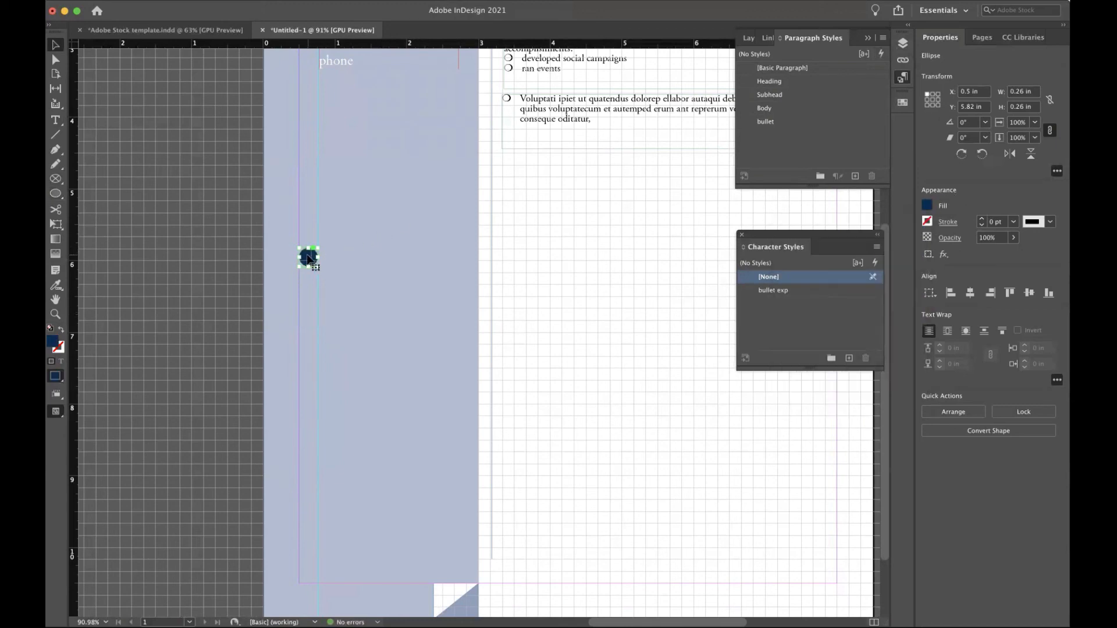
# Duplicate the navy circle into a row of five and distribute them evenly.
pyautogui.moveTo(312, 257); pyautogui.dragTo(436, 262)
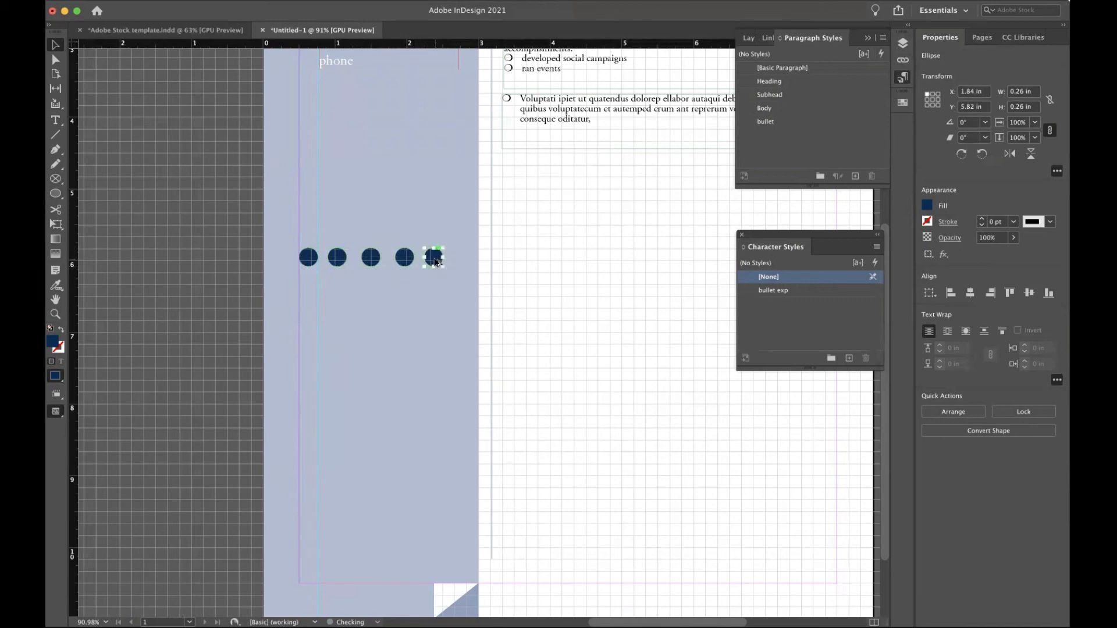
pyautogui.keyDown('shift'); pyautogui.click(403, 259); pyautogui.keyUp('shift')
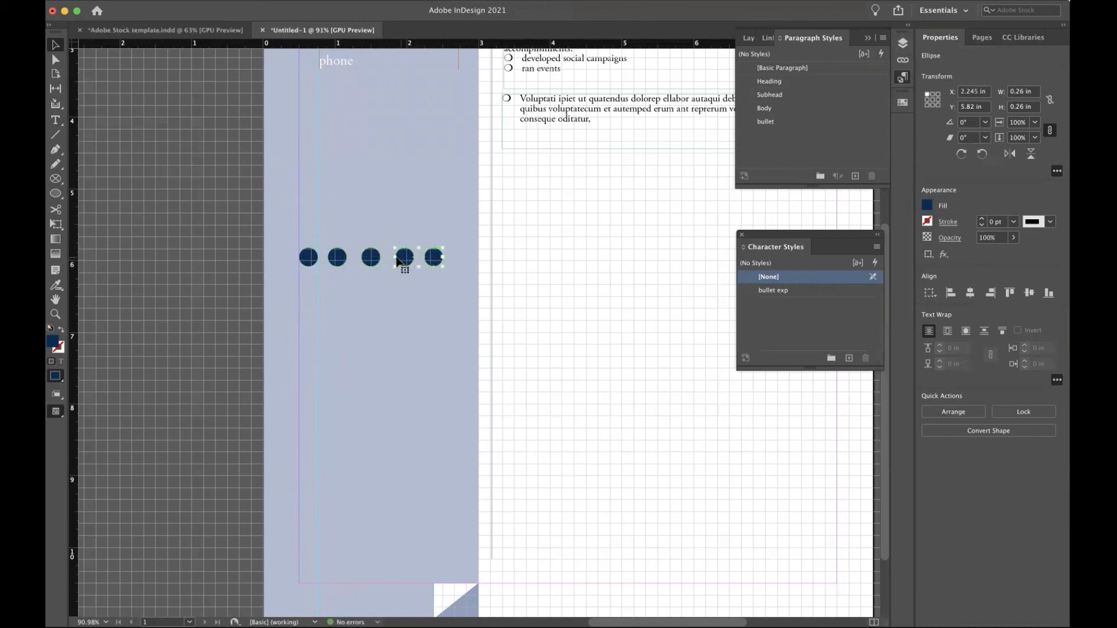
pyautogui.keyDown('shift'); pyautogui.click(337, 258); pyautogui.keyUp('shift')
pyautogui.keyDown('shift'); pyautogui.click(308, 259); pyautogui.keyUp('shift')
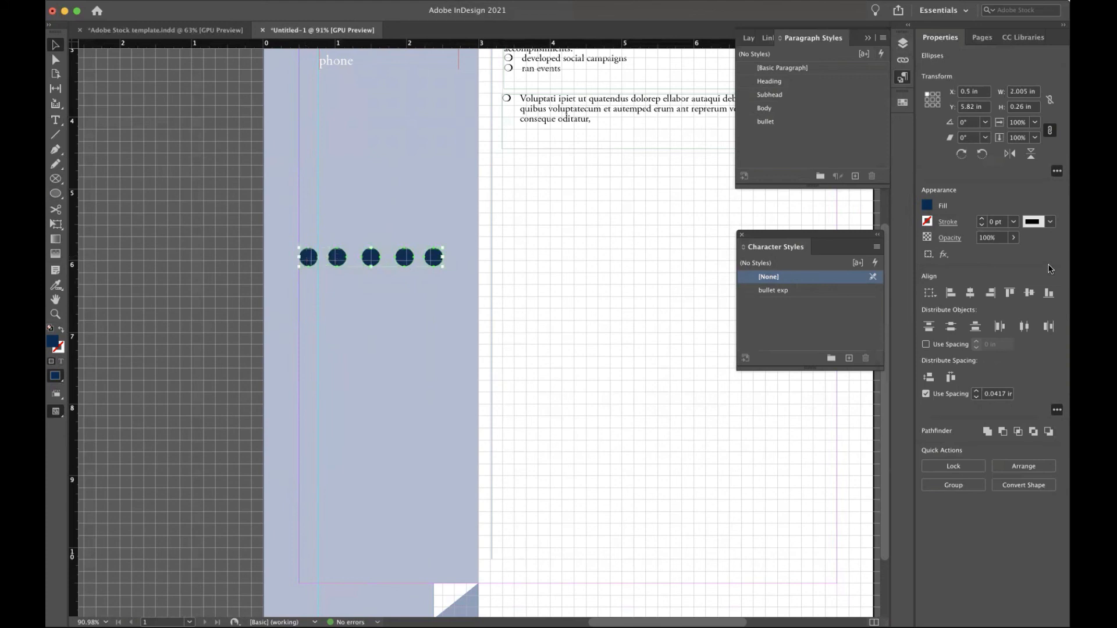
pyautogui.click(951, 377)
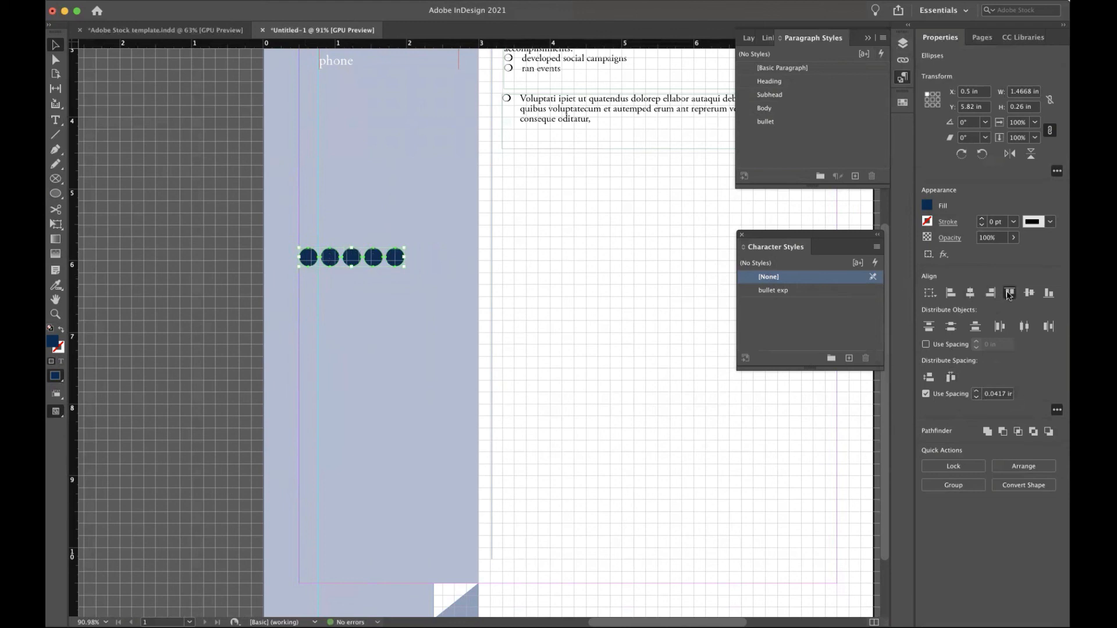
# Make the last dot an outline only and draw a thin bar below the row.
pyautogui.click(526, 241)
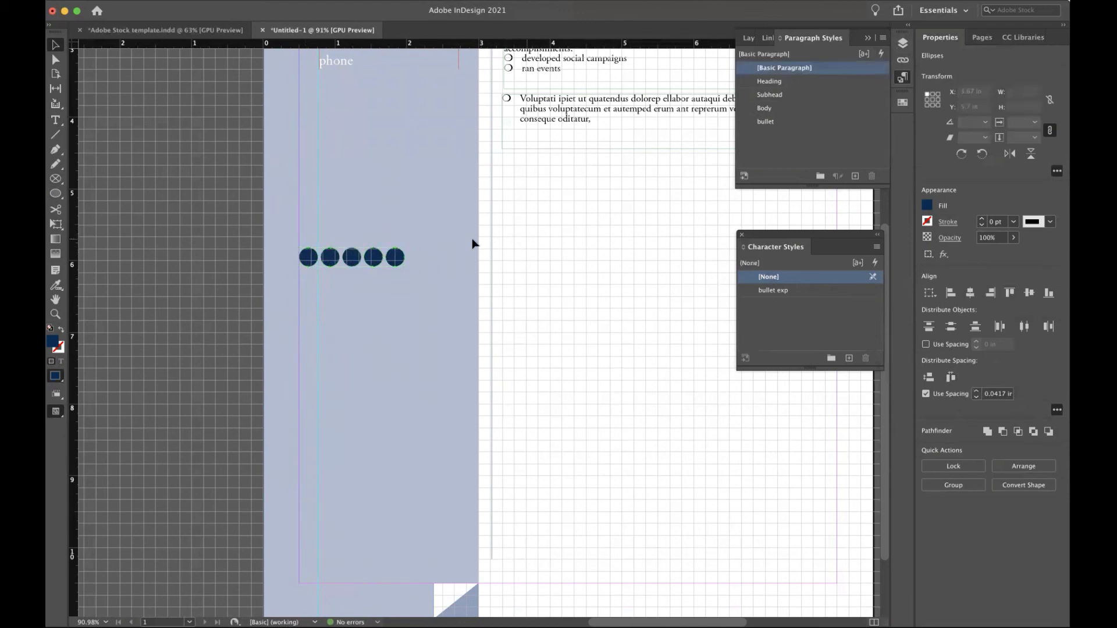
pyautogui.click(395, 258)
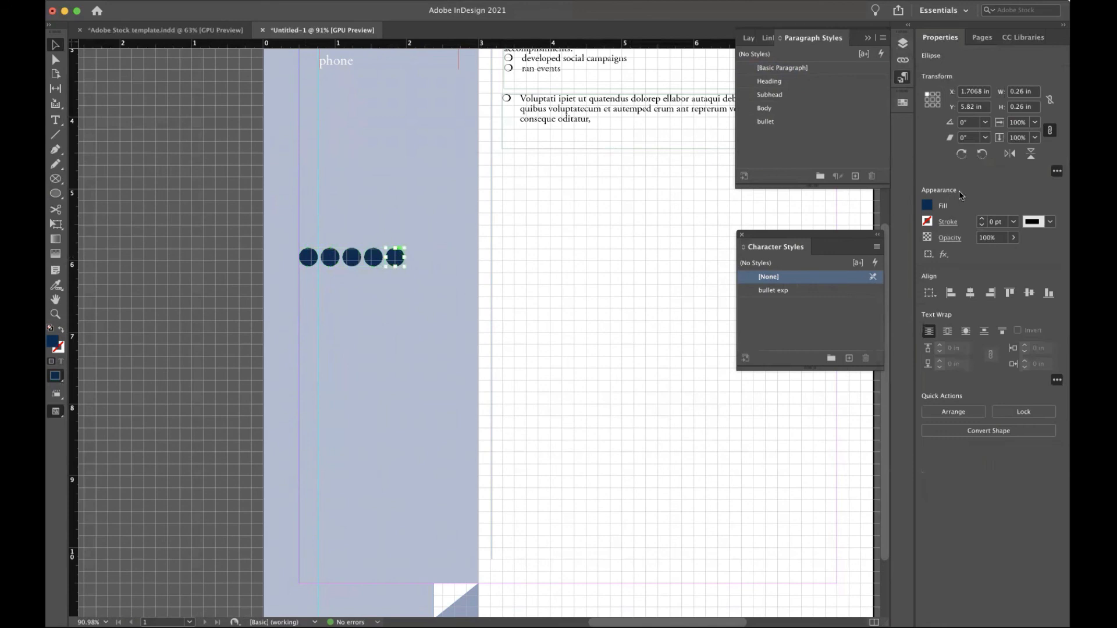
pyautogui.click(61, 330)
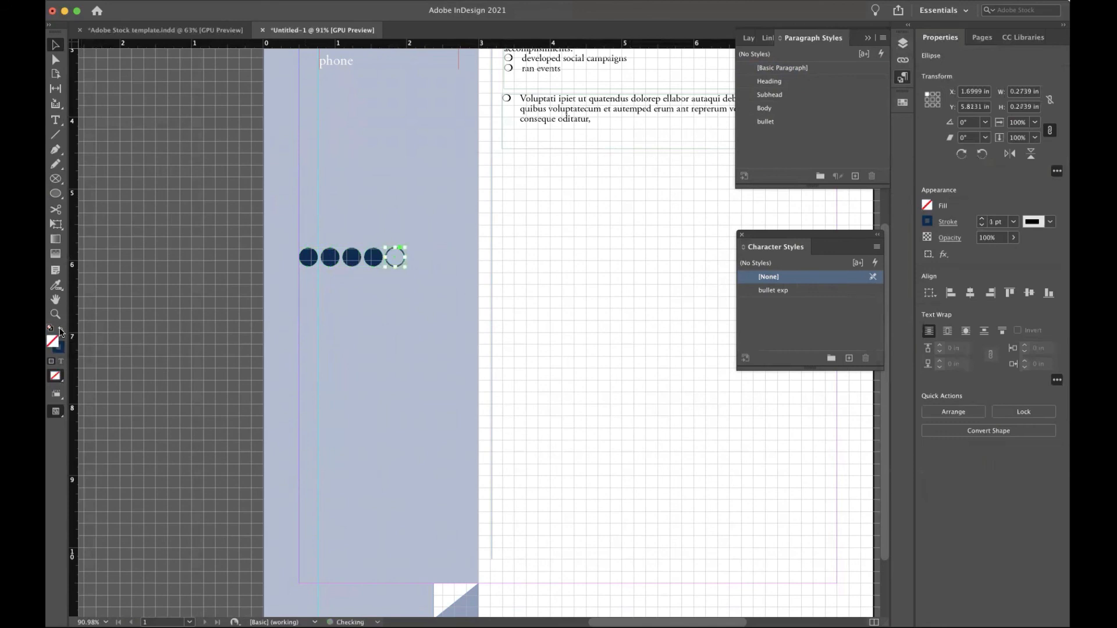
pyautogui.click(556, 253)
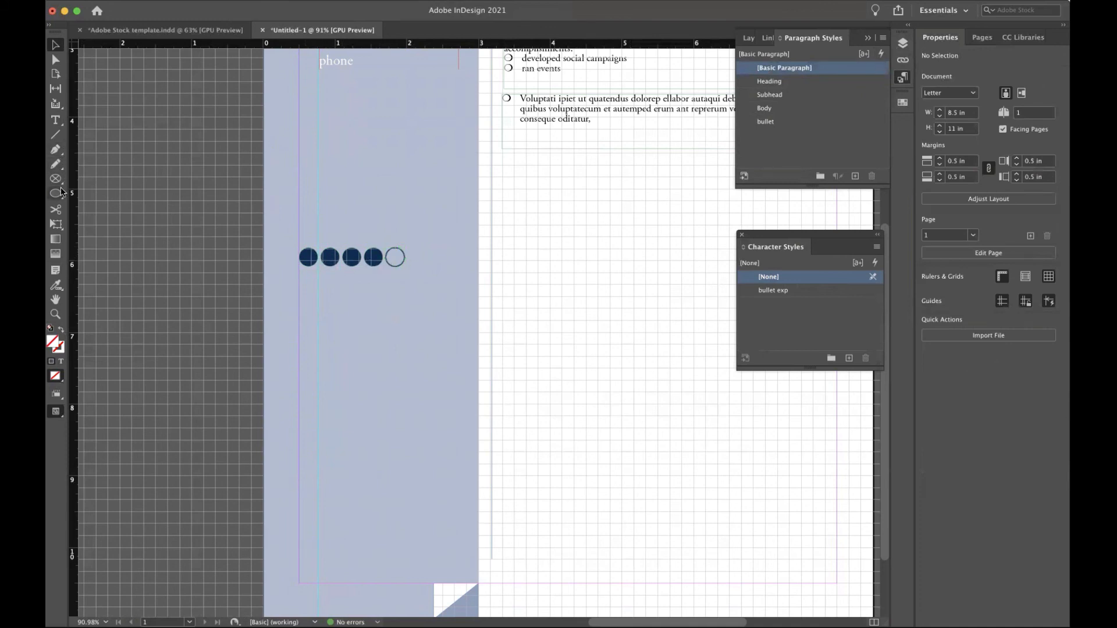
pyautogui.moveTo(61, 193); pyautogui.dragTo(87, 204)
pyautogui.moveTo(299, 279); pyautogui.dragTo(405, 295)
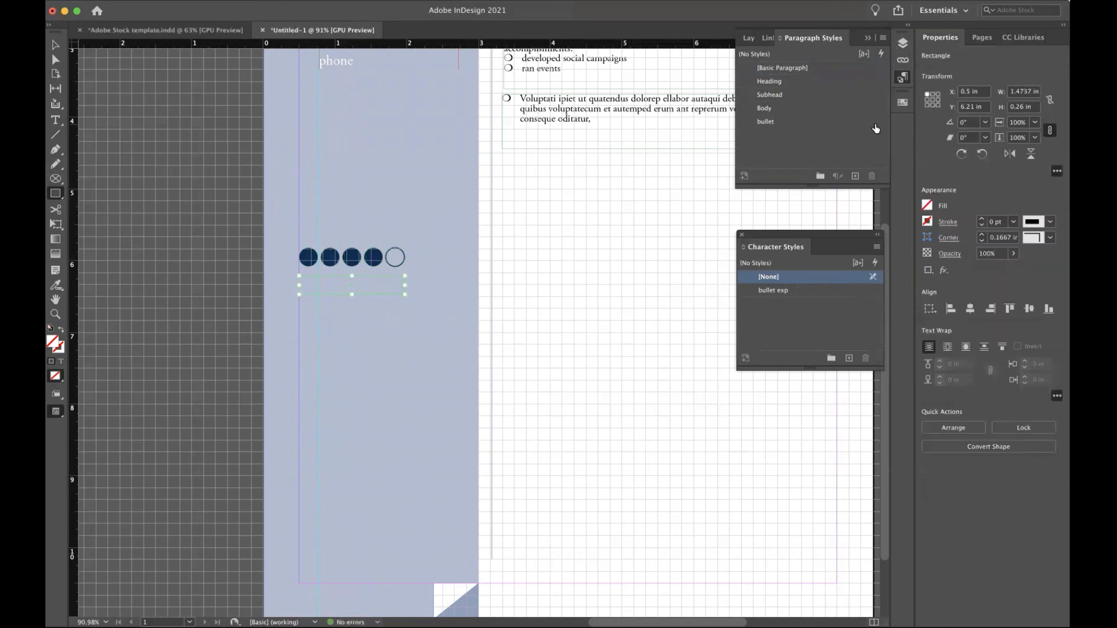
# Fill the skill bar with the Night navy swatch.
pyautogui.click(927, 207)
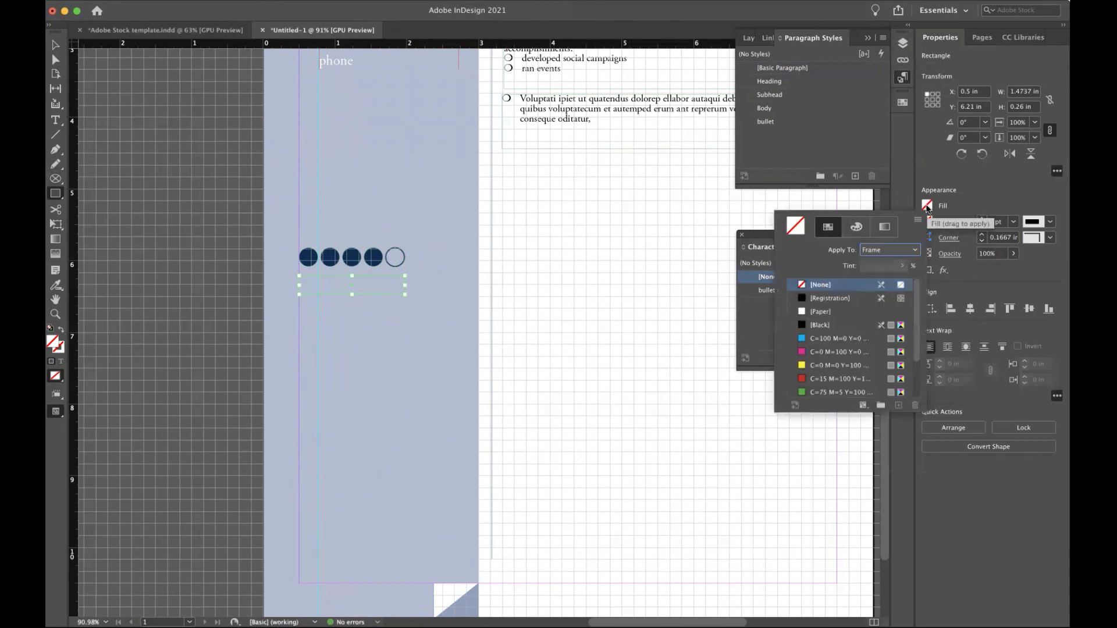
pyautogui.scroll(-3, 840, 314)
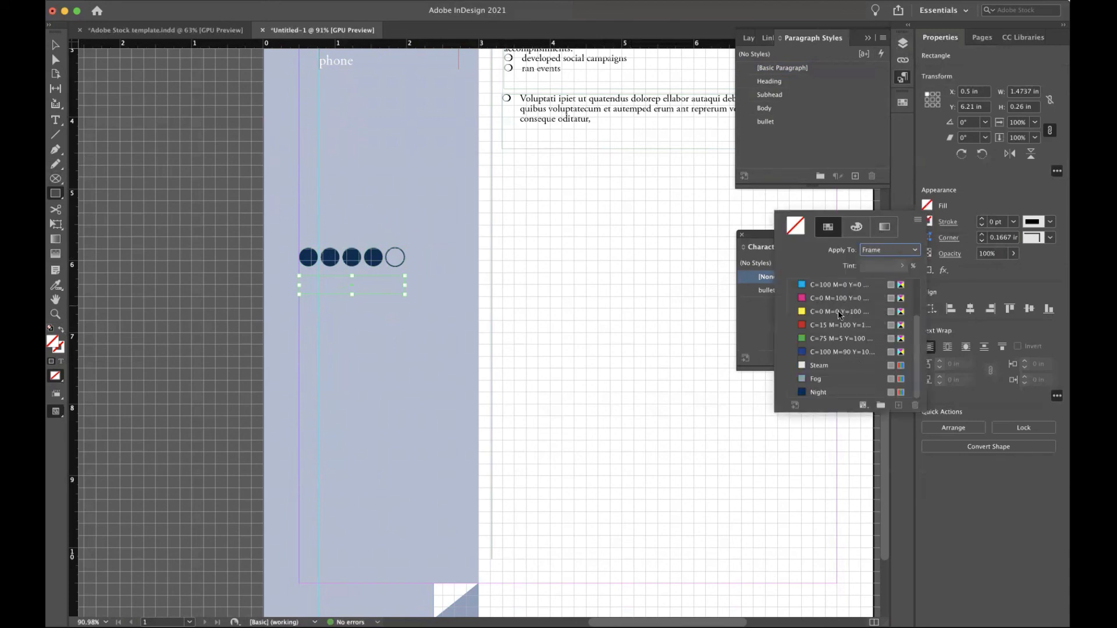
pyautogui.click(817, 392)
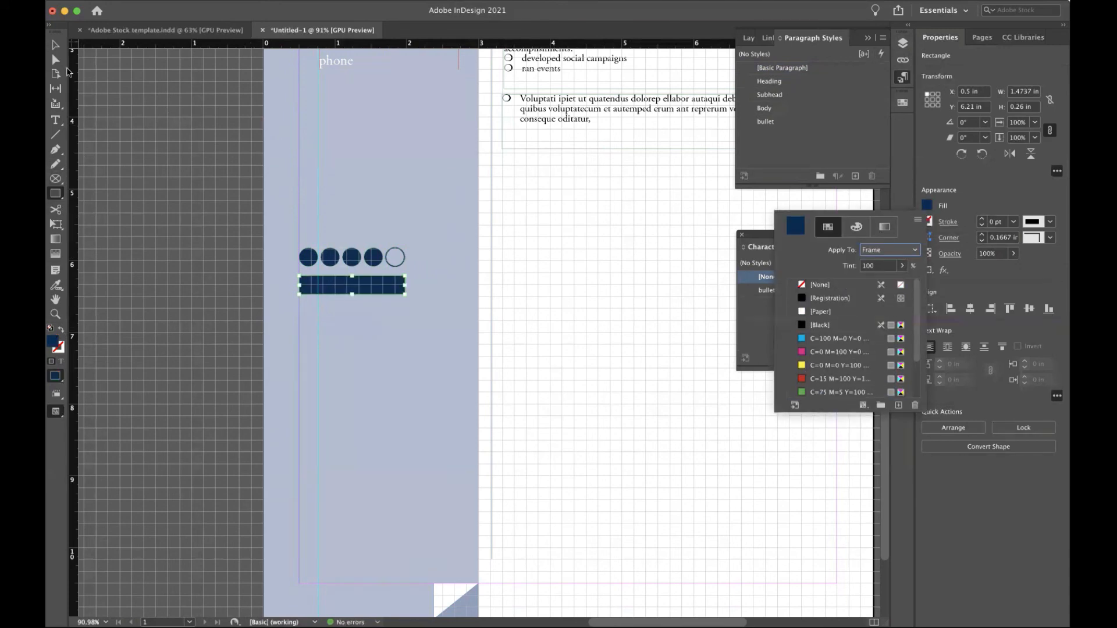
pyautogui.click(56, 44)
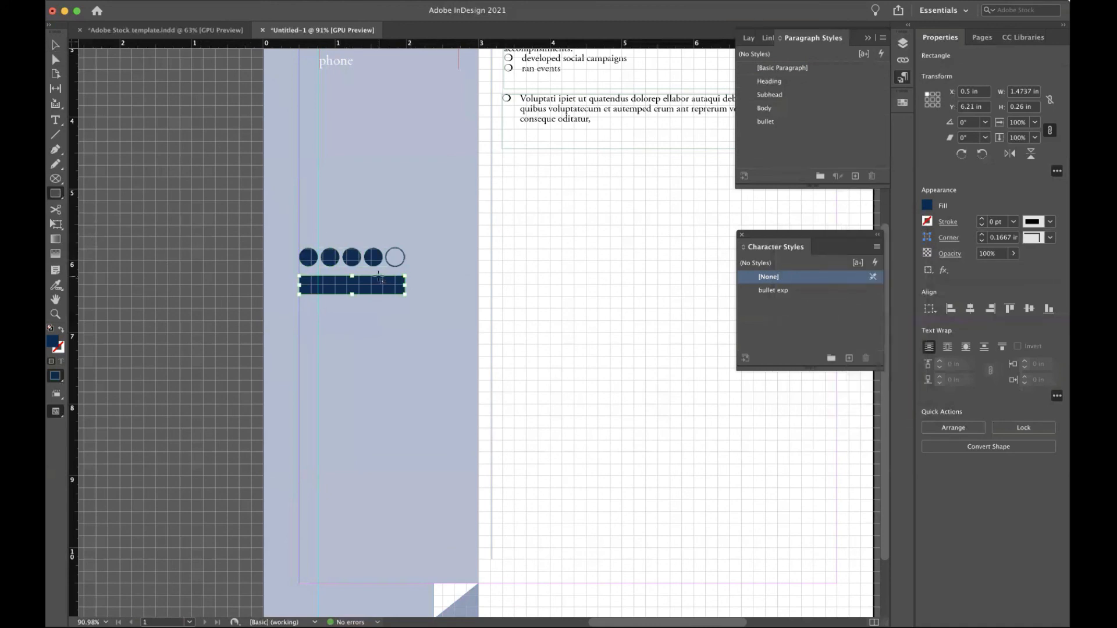
# Draw a small Paper-filled rectangle over the bar's right end.
pyautogui.moveTo(383, 277); pyautogui.dragTo(405, 295)
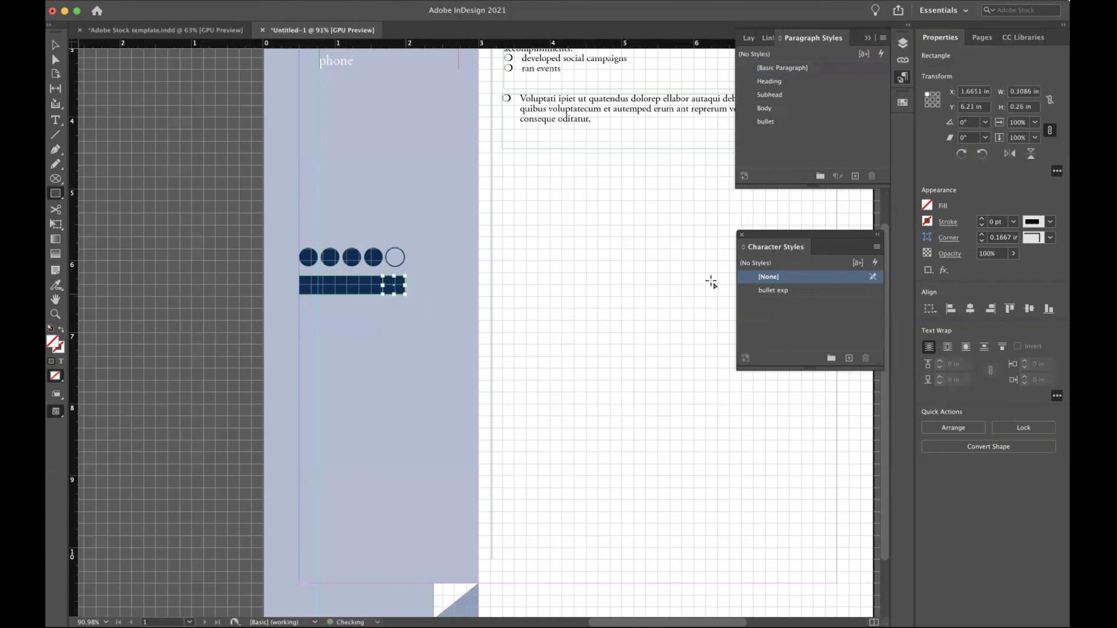
pyautogui.click(928, 205)
pyautogui.click(801, 311)
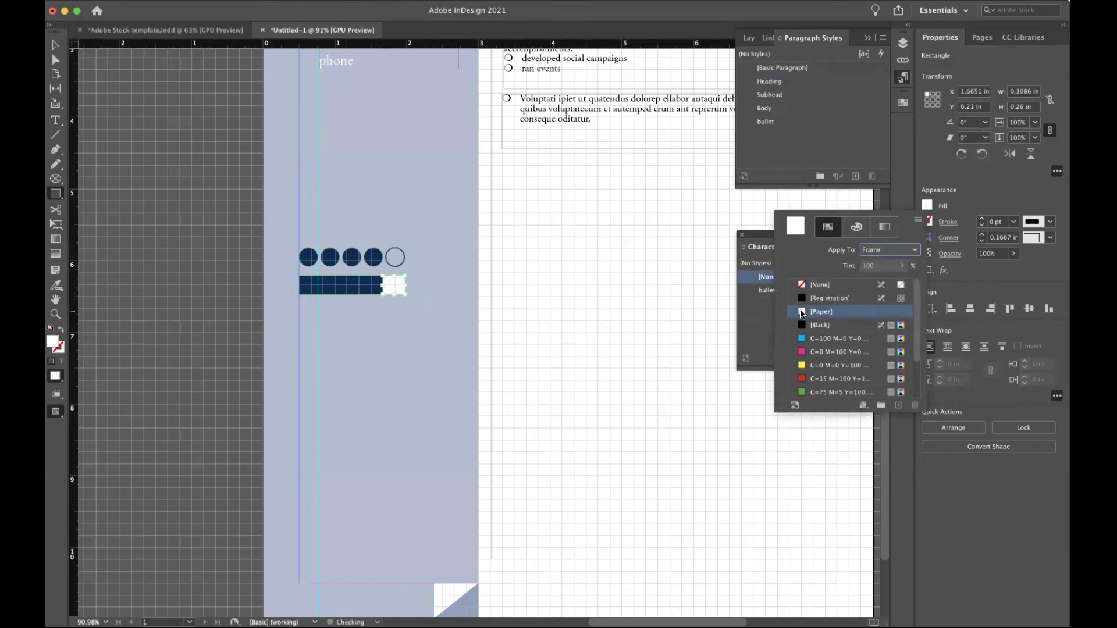
pyautogui.click(584, 187)
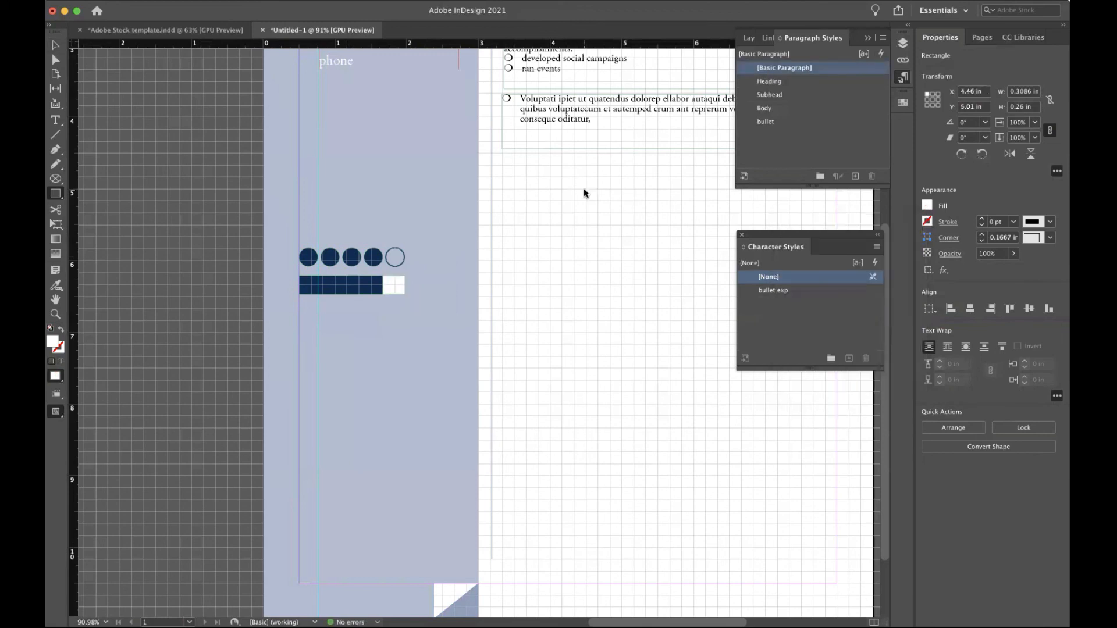
pyautogui.click(628, 319)
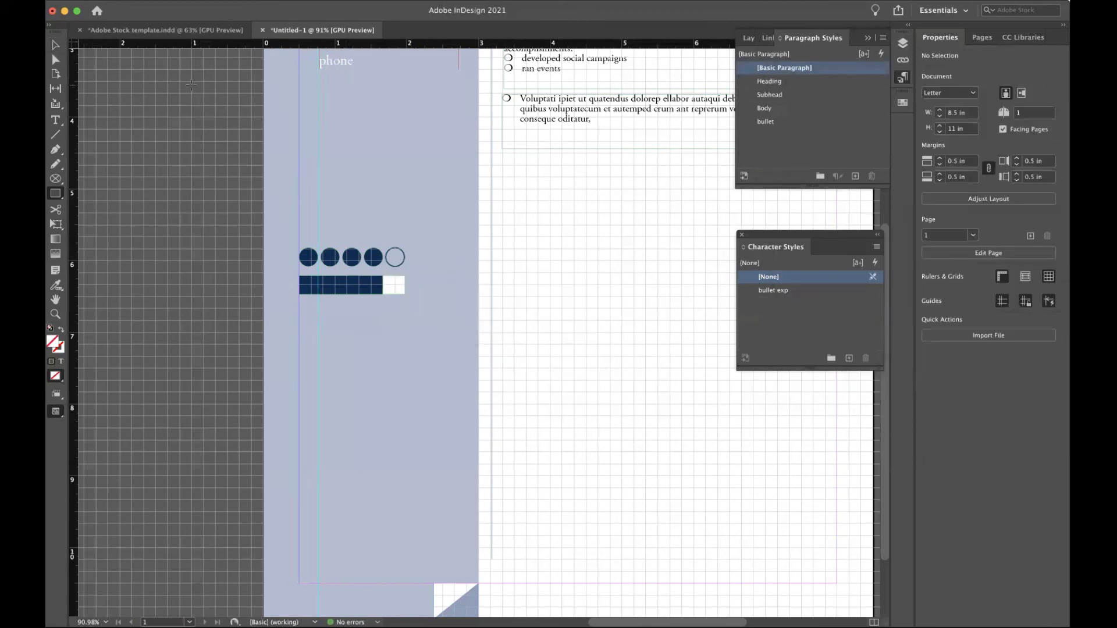
pyautogui.click(54, 45)
pyautogui.click(392, 286)
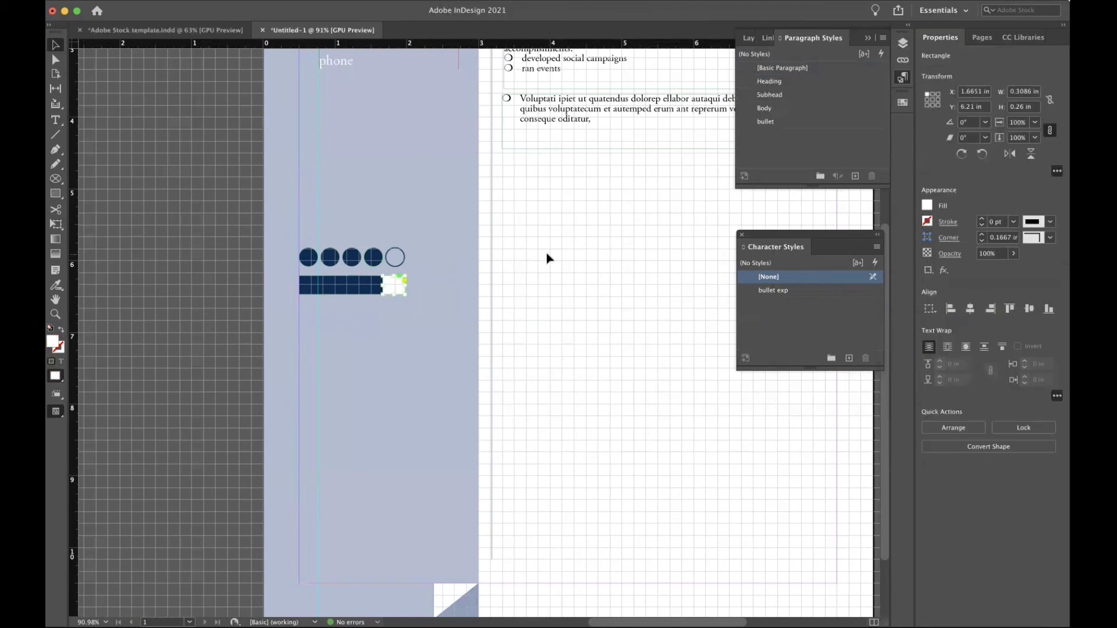
# Give the end cell a Night navy outline with a white Paper fill.
pyautogui.click(928, 205)
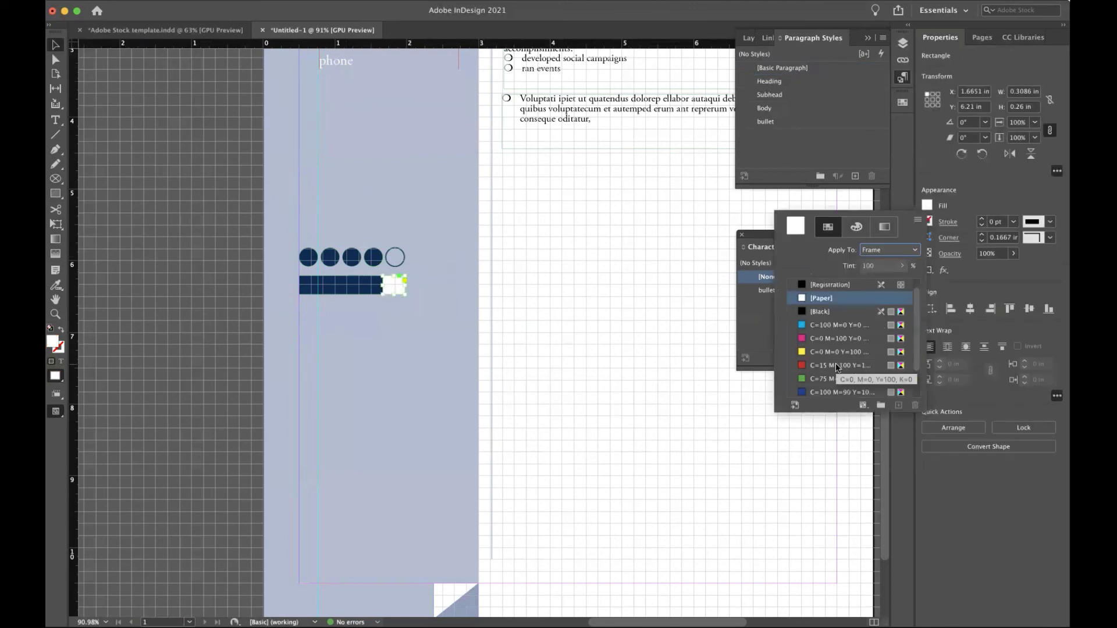
pyautogui.scroll(-3, 836, 366)
pyautogui.click(817, 379)
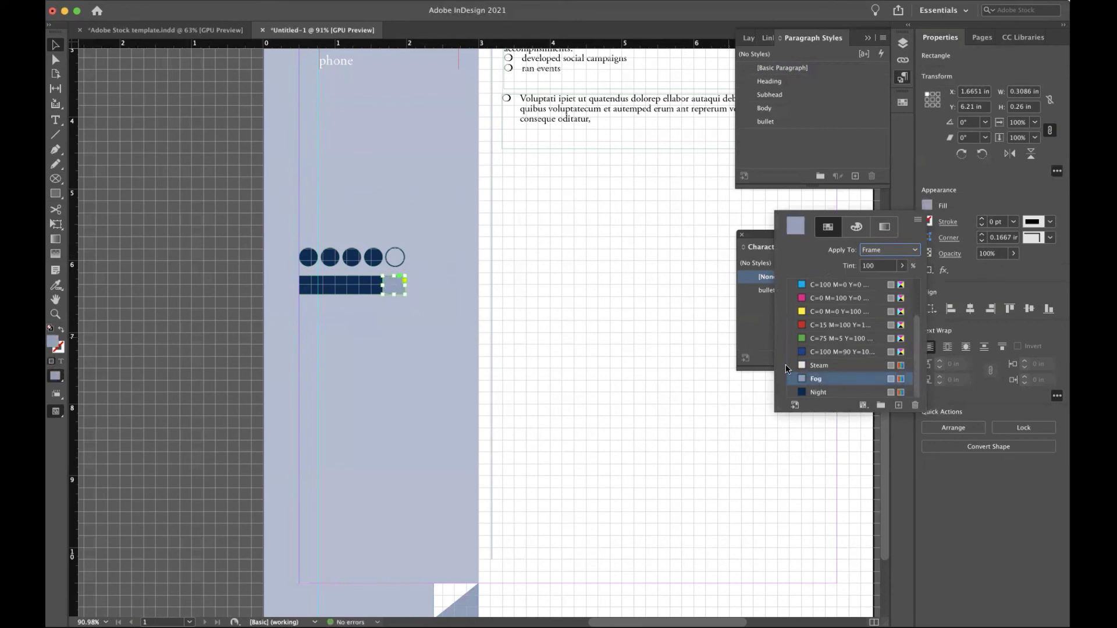
pyautogui.click(830, 392)
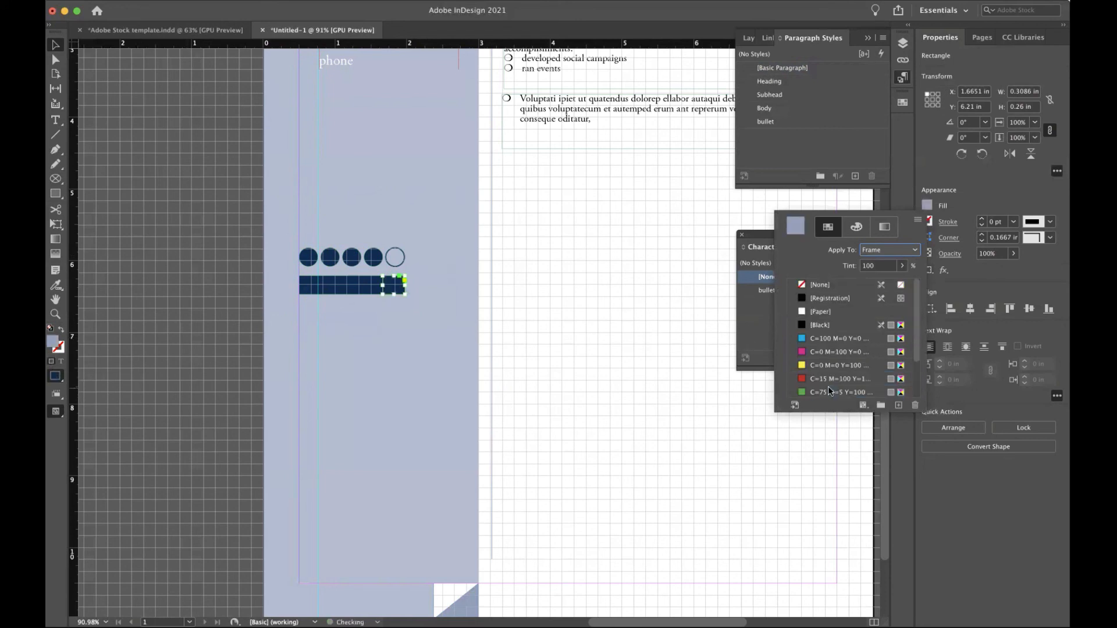
pyautogui.click(61, 329)
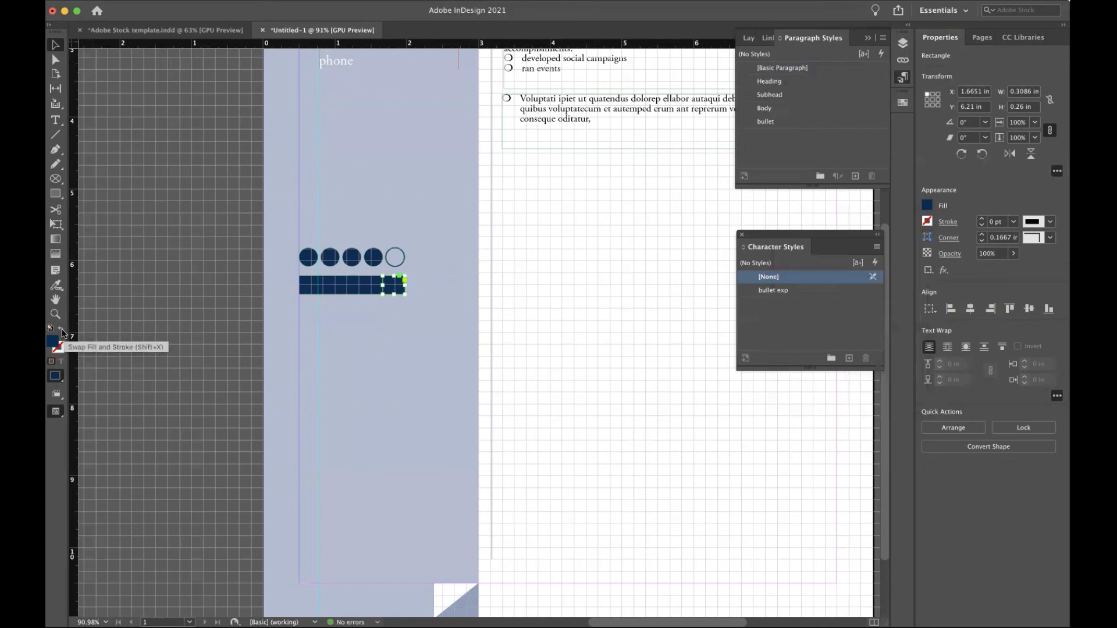
pyautogui.click(61, 328)
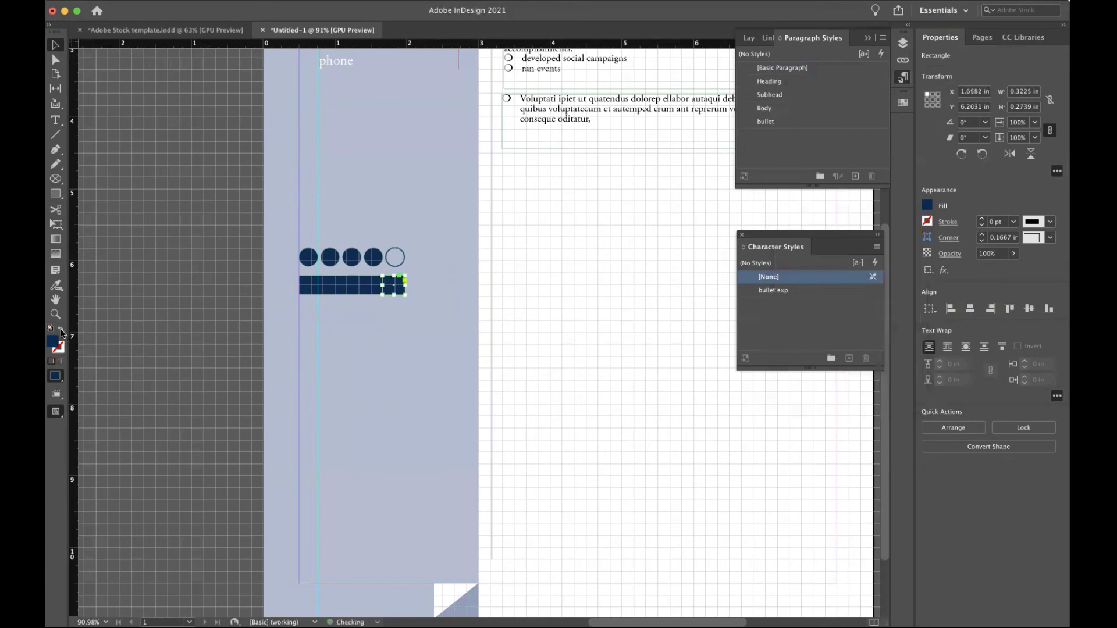
pyautogui.click(926, 205)
pyautogui.click(826, 312)
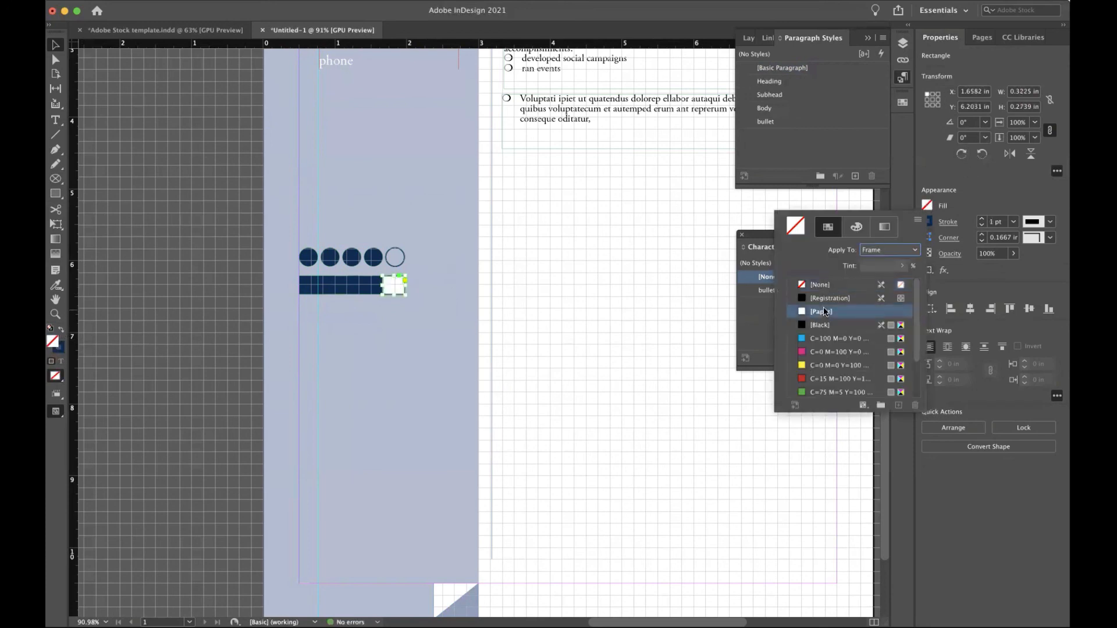
pyautogui.click(600, 215)
pyautogui.click(600, 219)
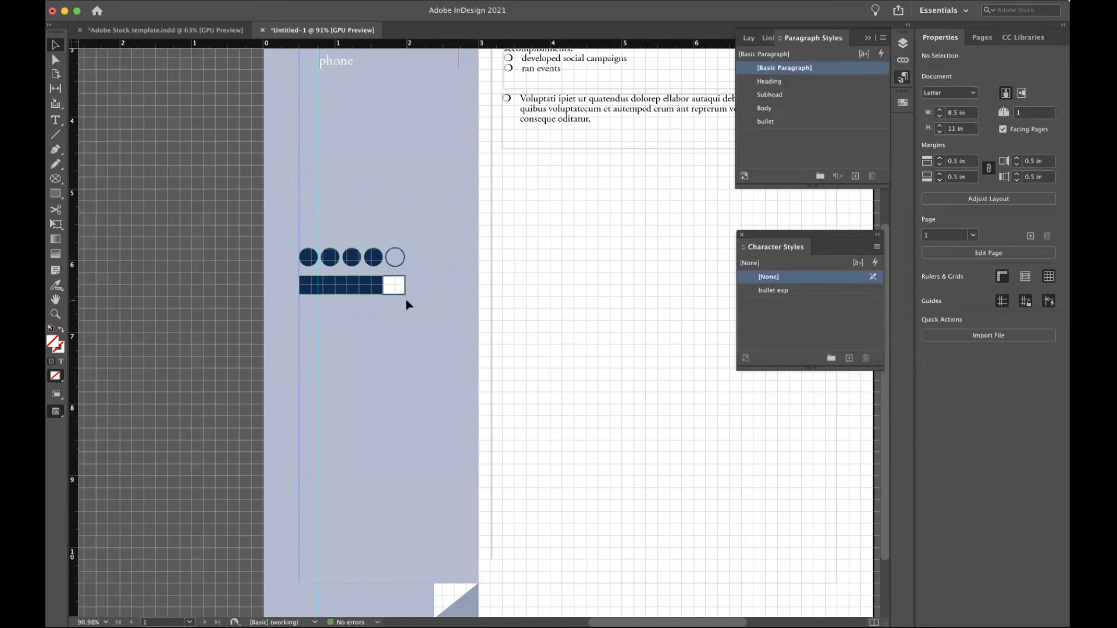
# Start a High Quality Print PDF export named 'resume' on the Desktop.
pyautogui.press('super+0')
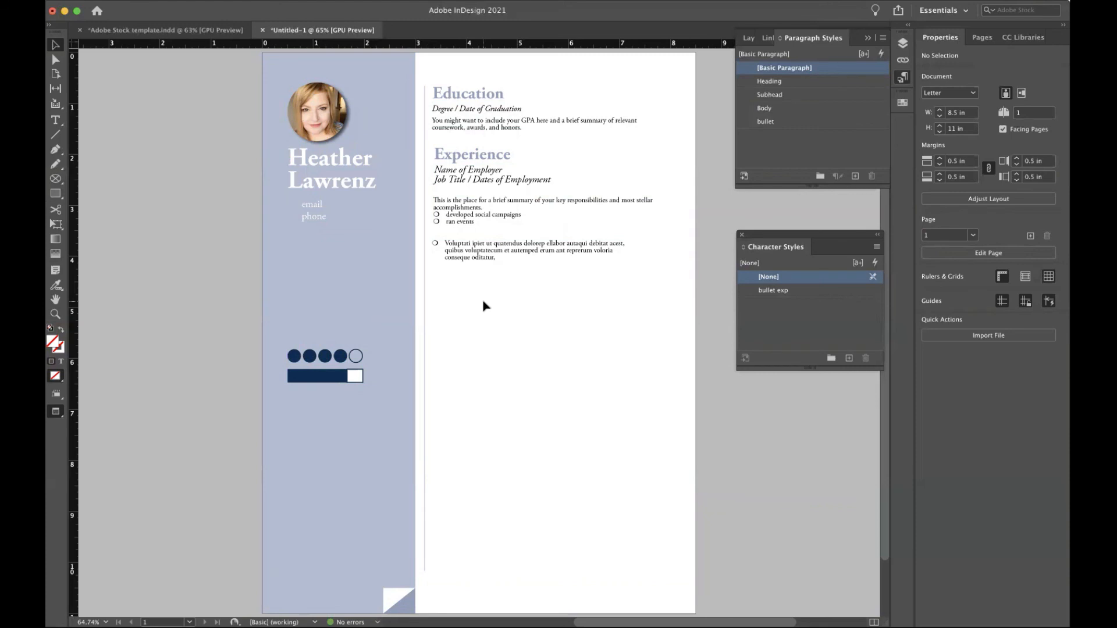
pyautogui.click(137, 1)
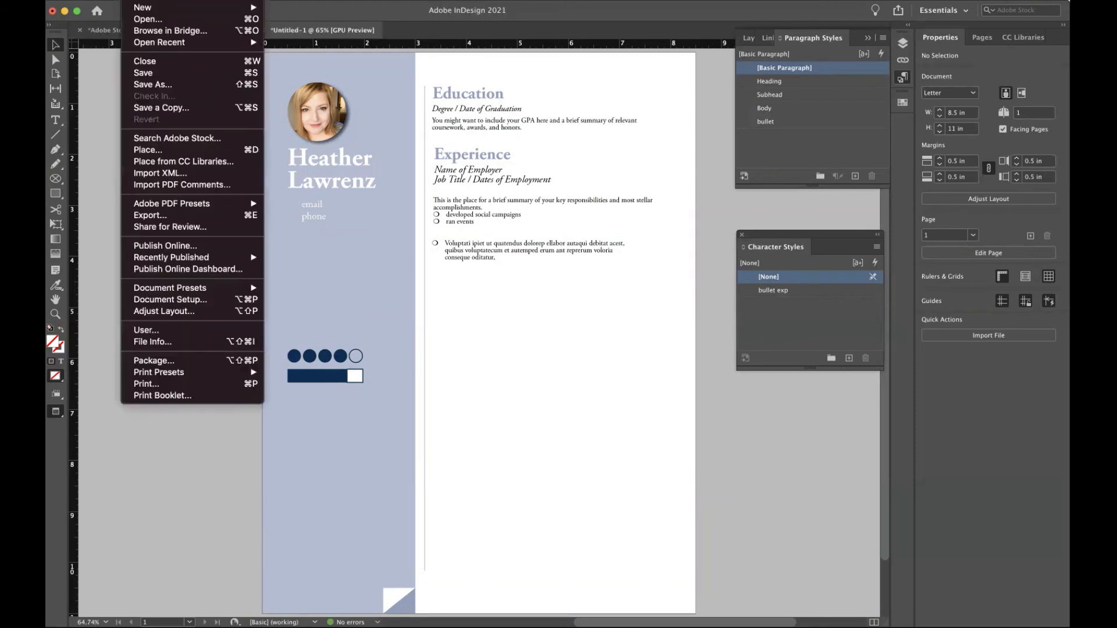
pyautogui.moveTo(136, 209)
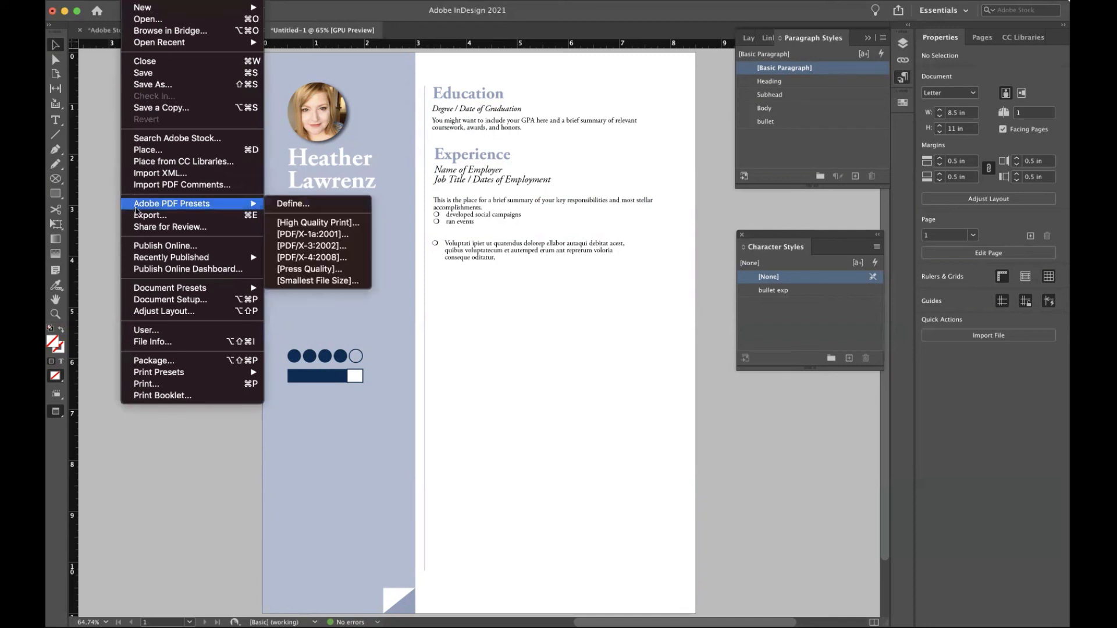
pyautogui.click(316, 223)
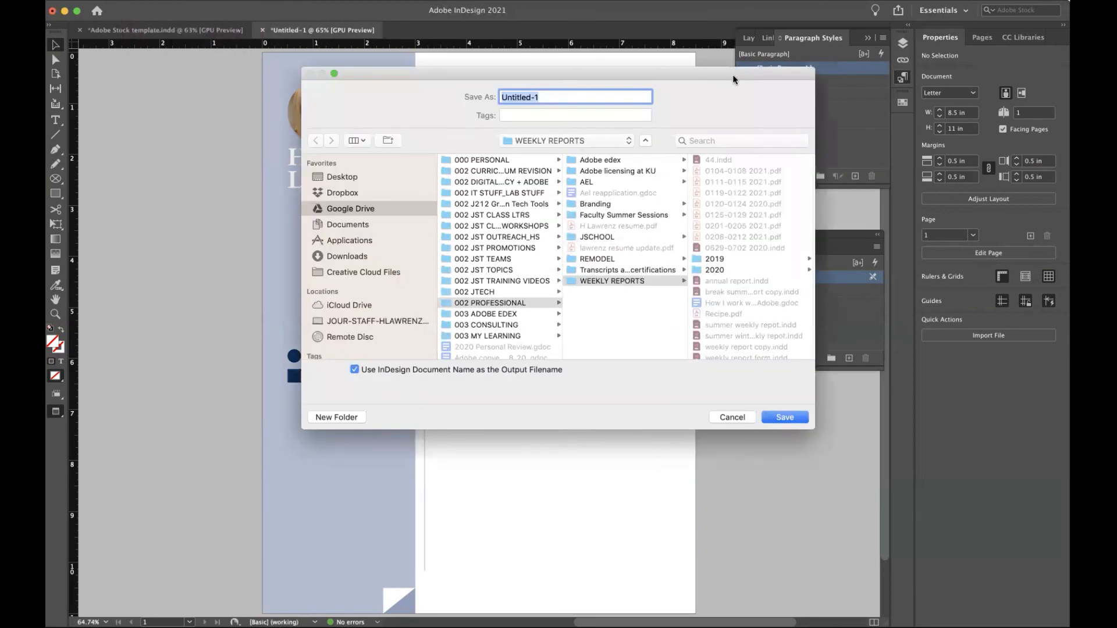
pyautogui.moveTo(732, 79); pyautogui.dragTo(572, 82)
pyautogui.click(200, 181)
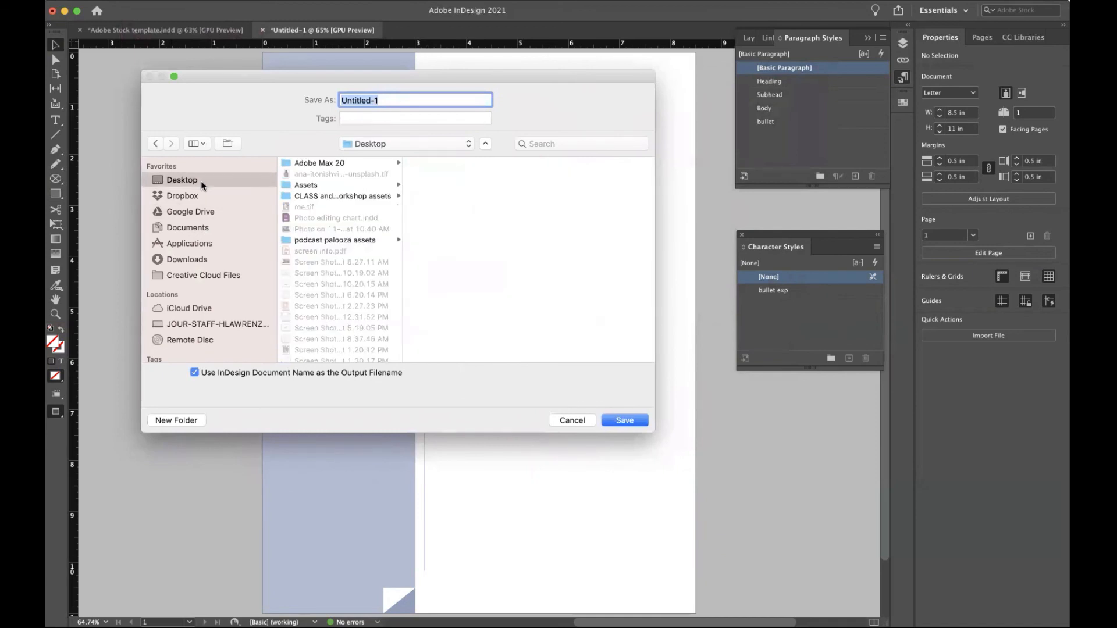
pyautogui.write('resume')
pyautogui.click(626, 424)
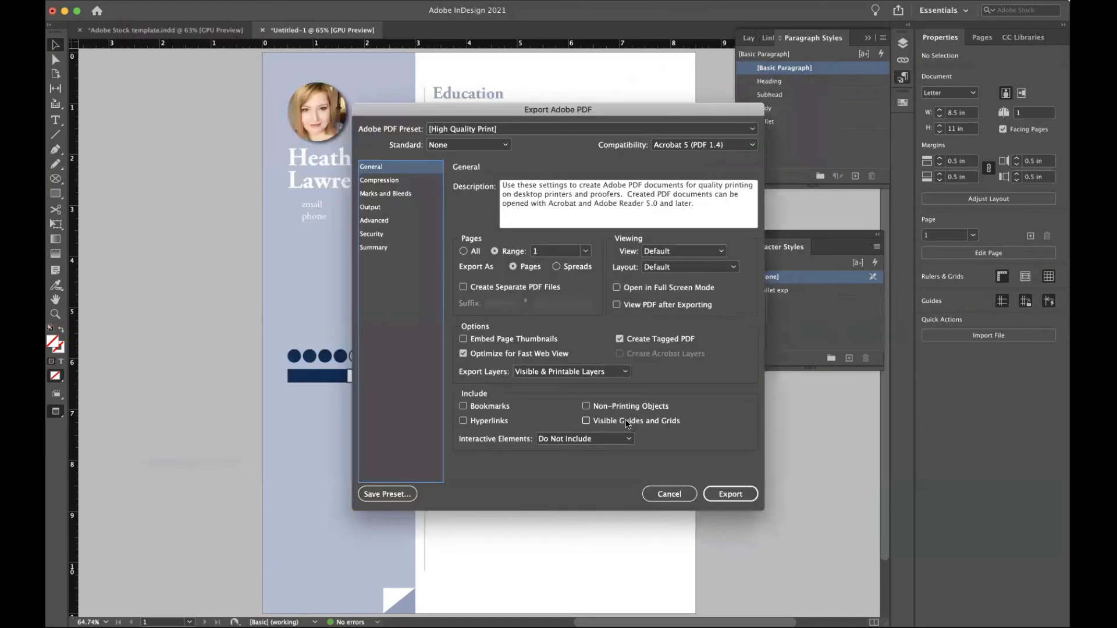
# Review the Output, Advanced, Security and Compression settings, then export the PDF.
pyautogui.moveTo(639, 109); pyautogui.dragTo(480, 93)
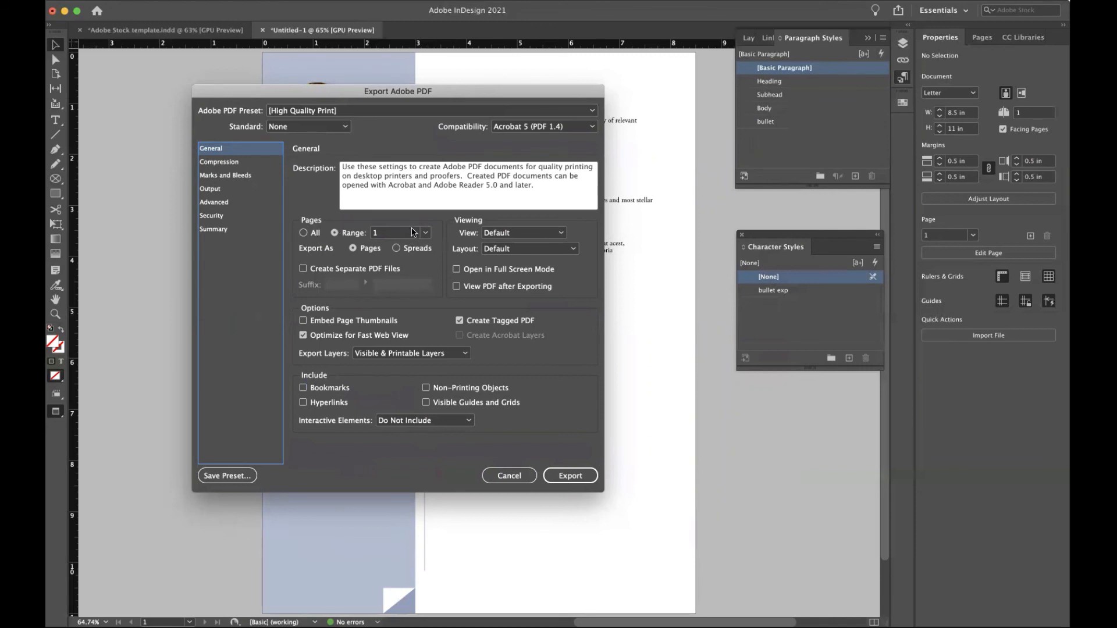
pyautogui.click(221, 190)
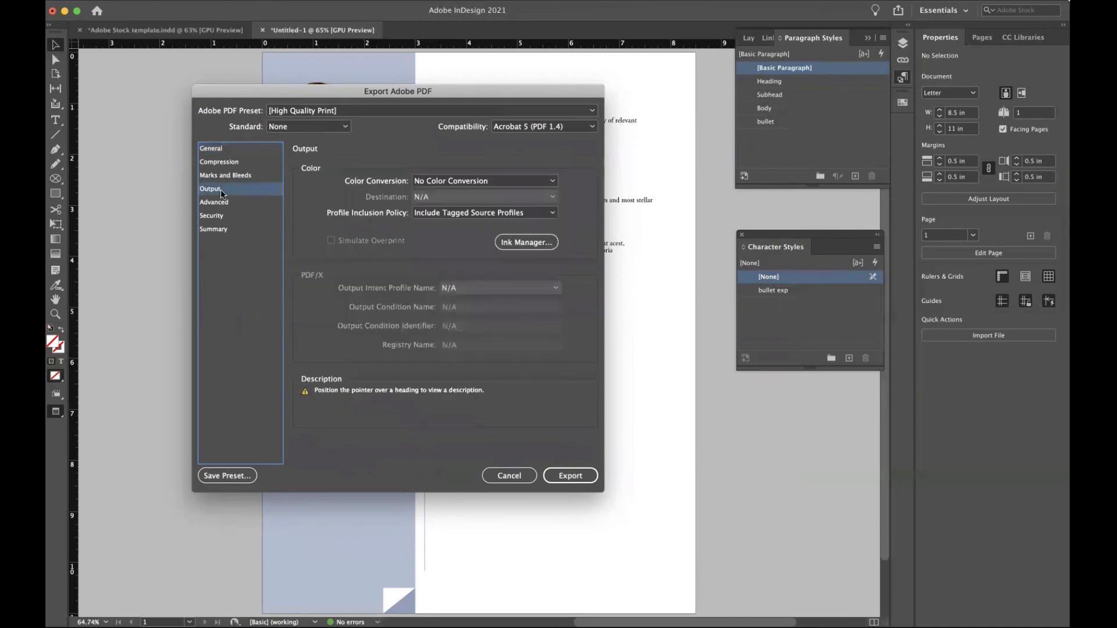
pyautogui.click(221, 203)
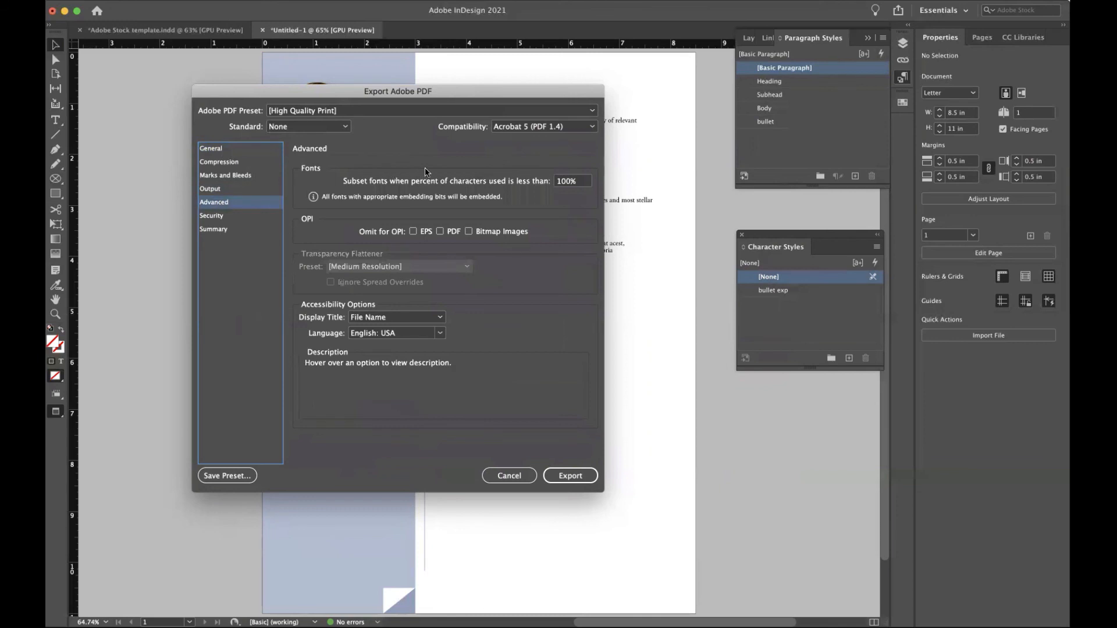
pyautogui.click(211, 216)
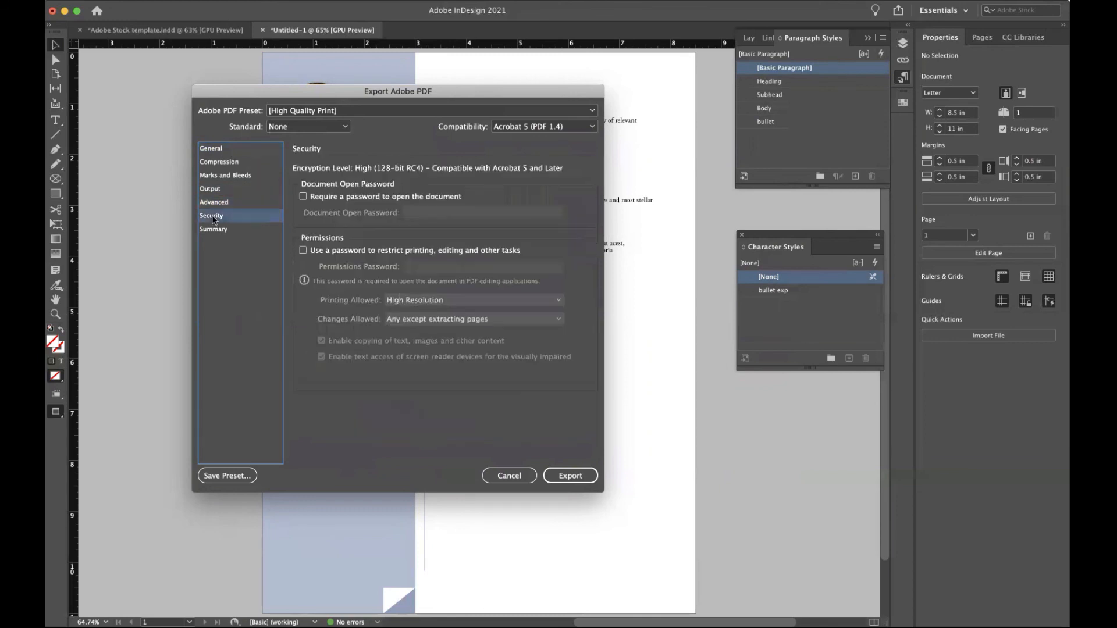
pyautogui.click(222, 162)
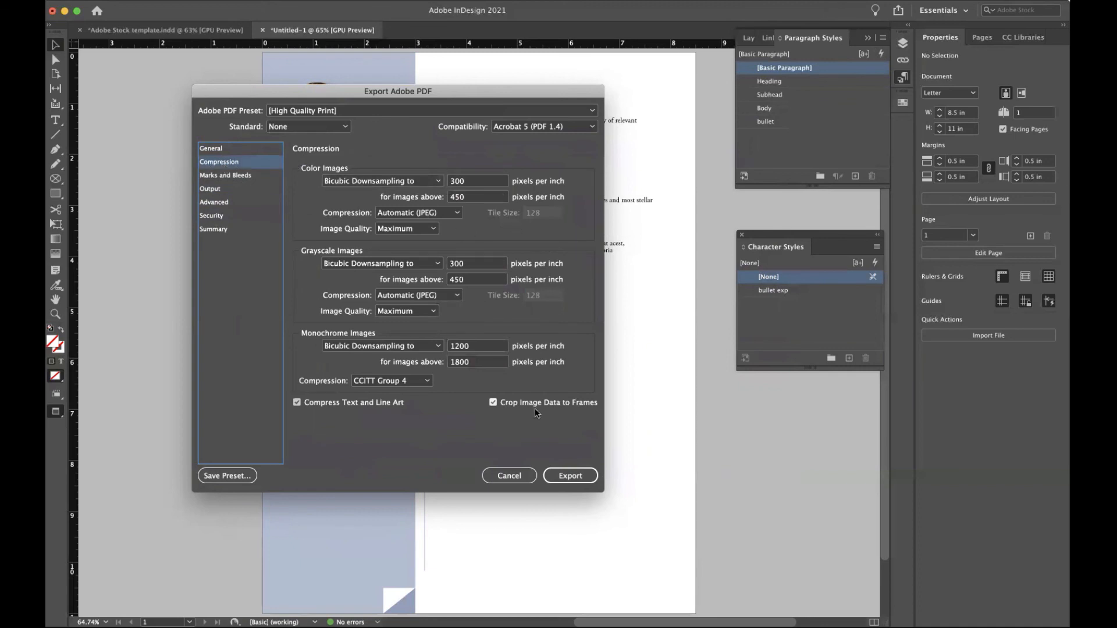
pyautogui.click(565, 478)
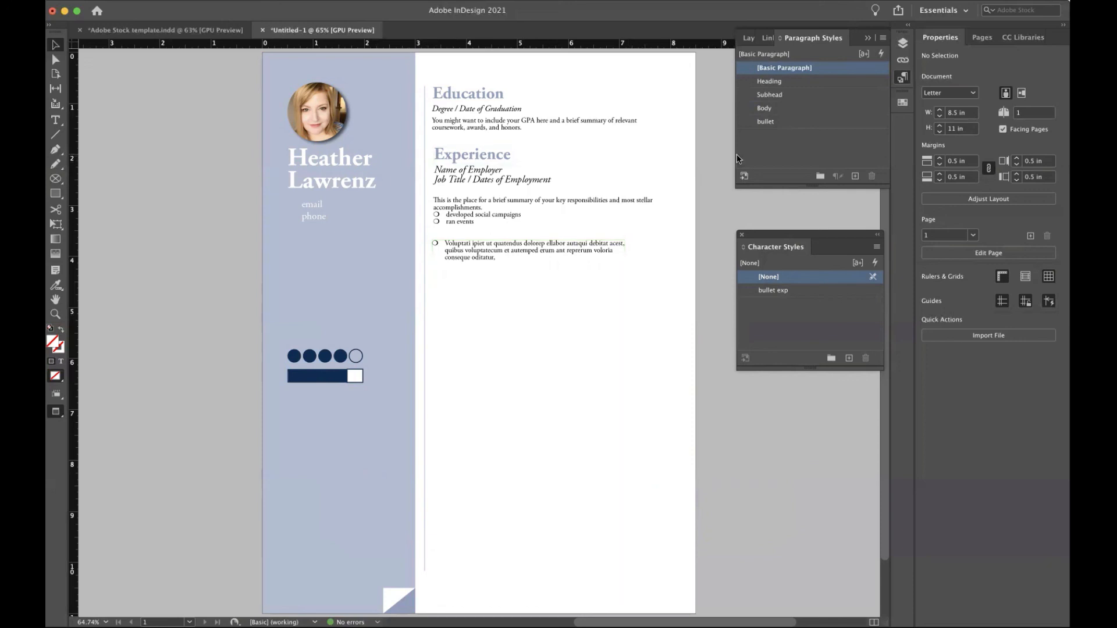
# Share the résumé for review titled 'Resume' with link access set to Public.
pyautogui.click(900, 11)
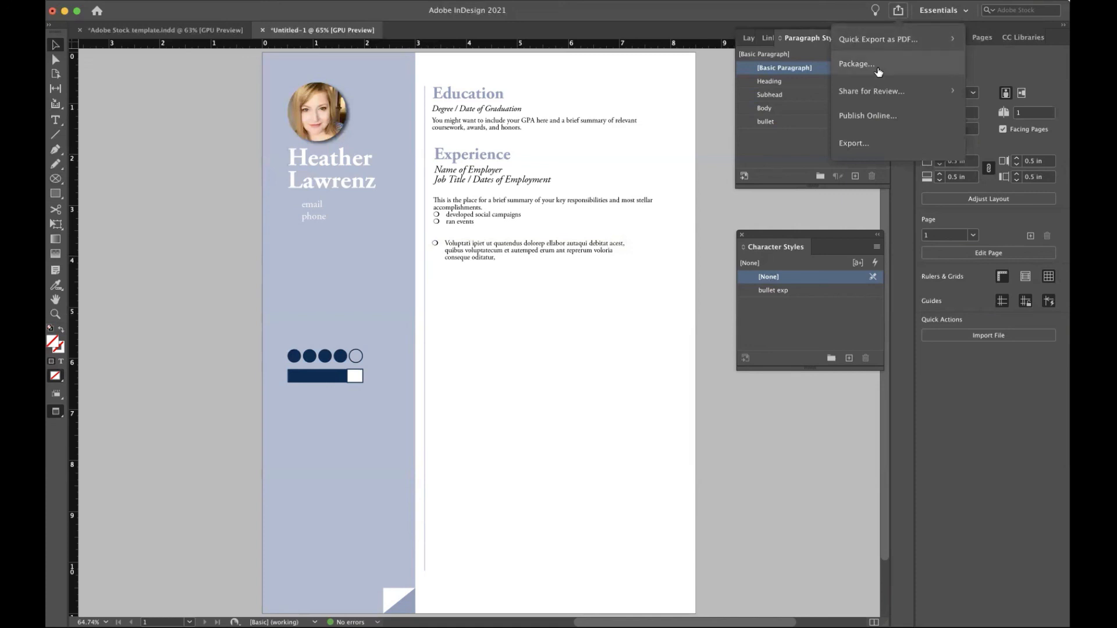
pyautogui.click(859, 97)
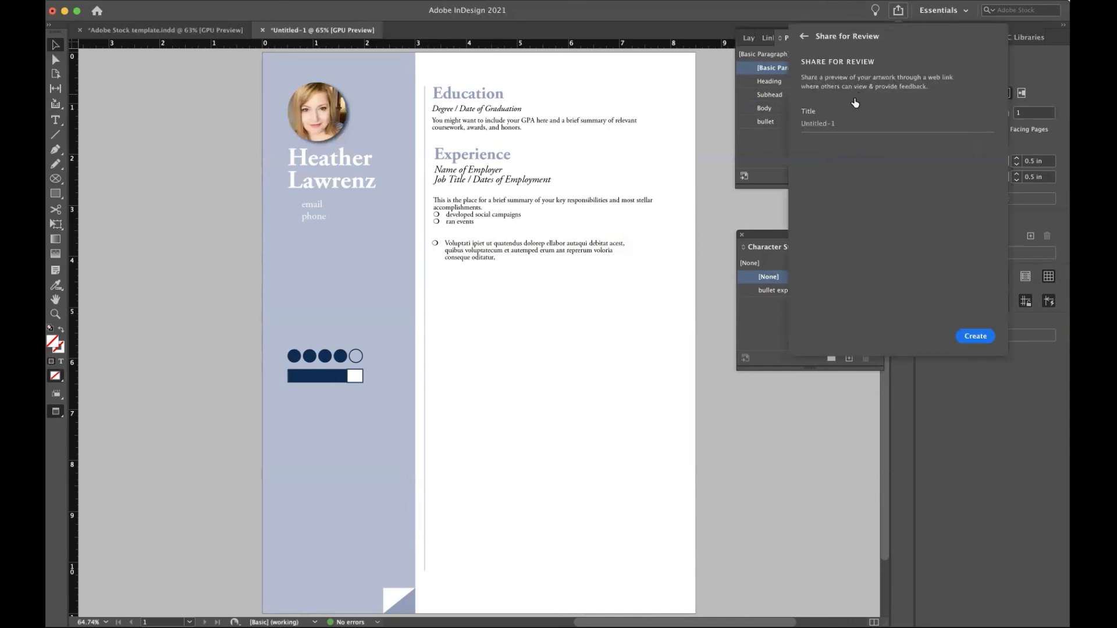
pyautogui.tripleClick(842, 128)
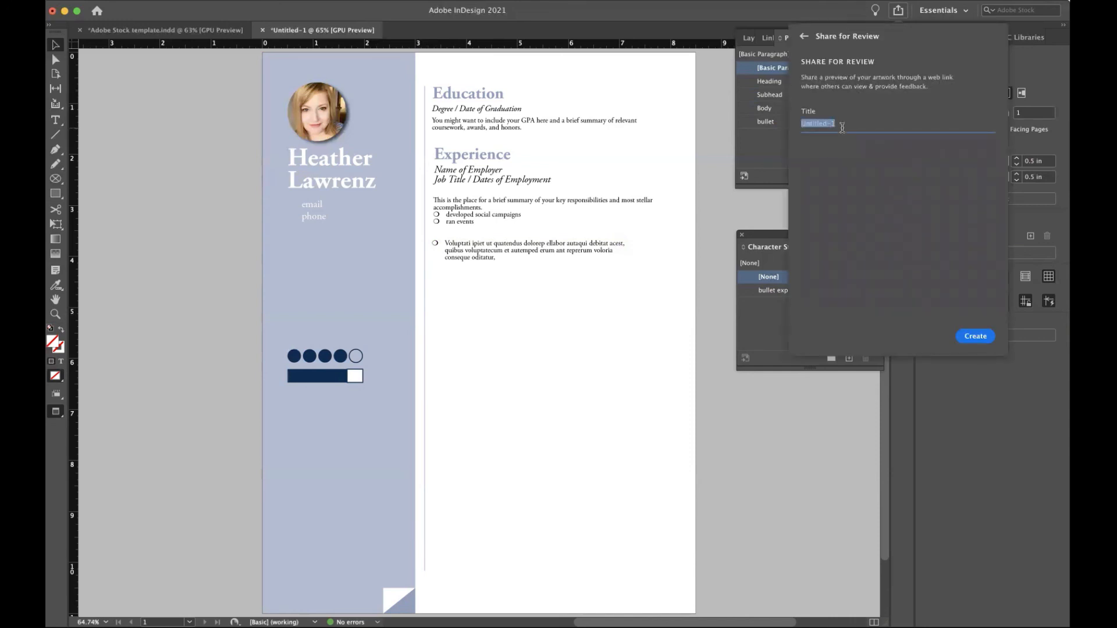
pyautogui.write('Resume')
pyautogui.click(973, 333)
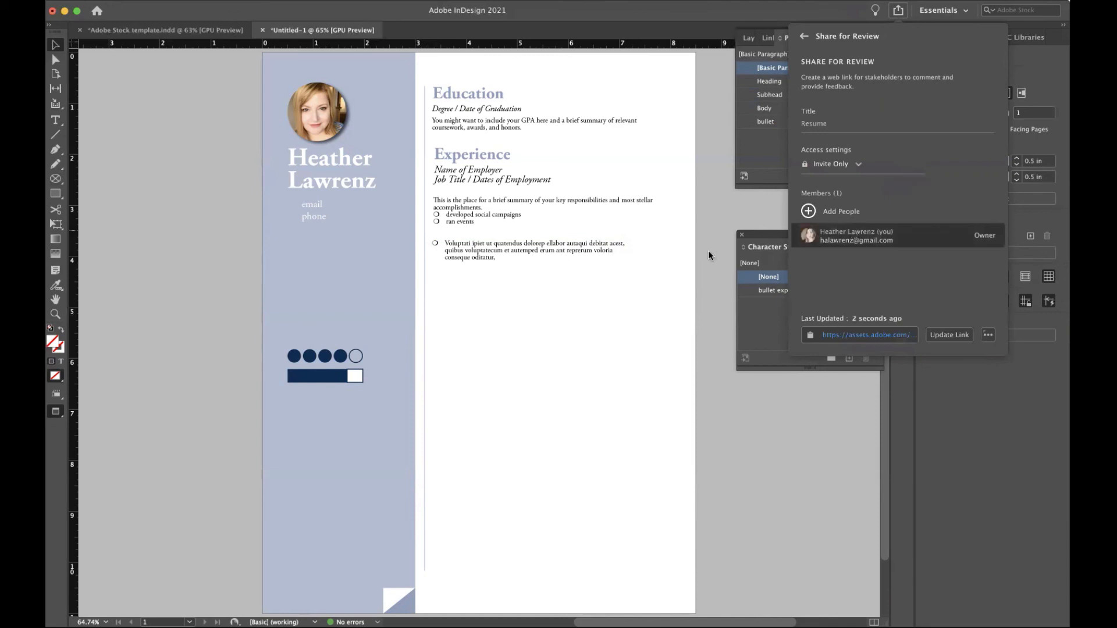
pyautogui.click(850, 168)
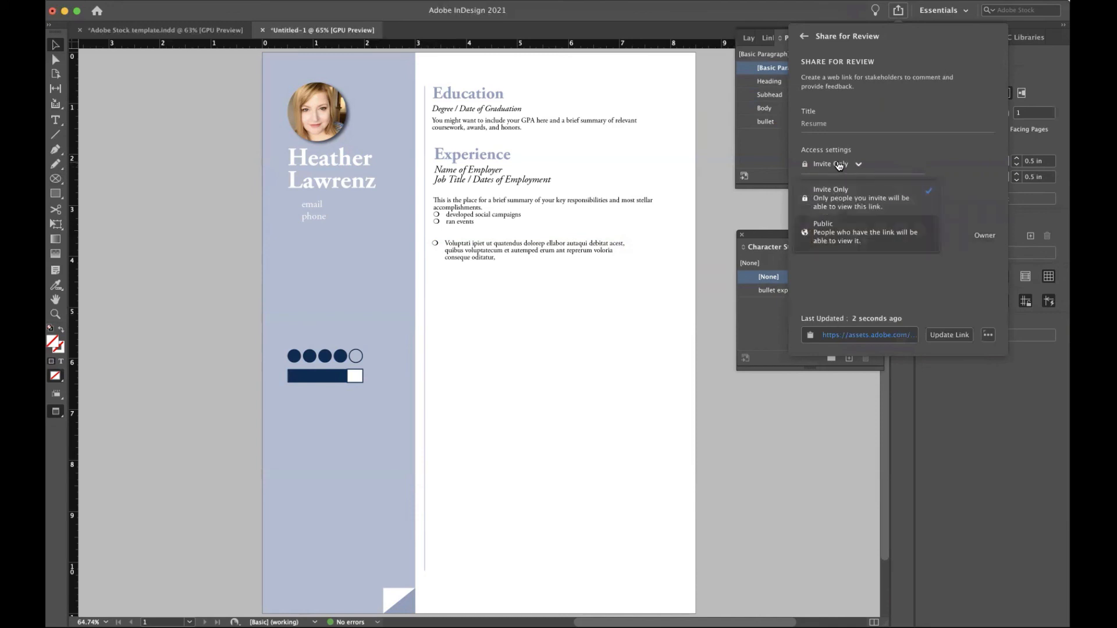
pyautogui.click(828, 232)
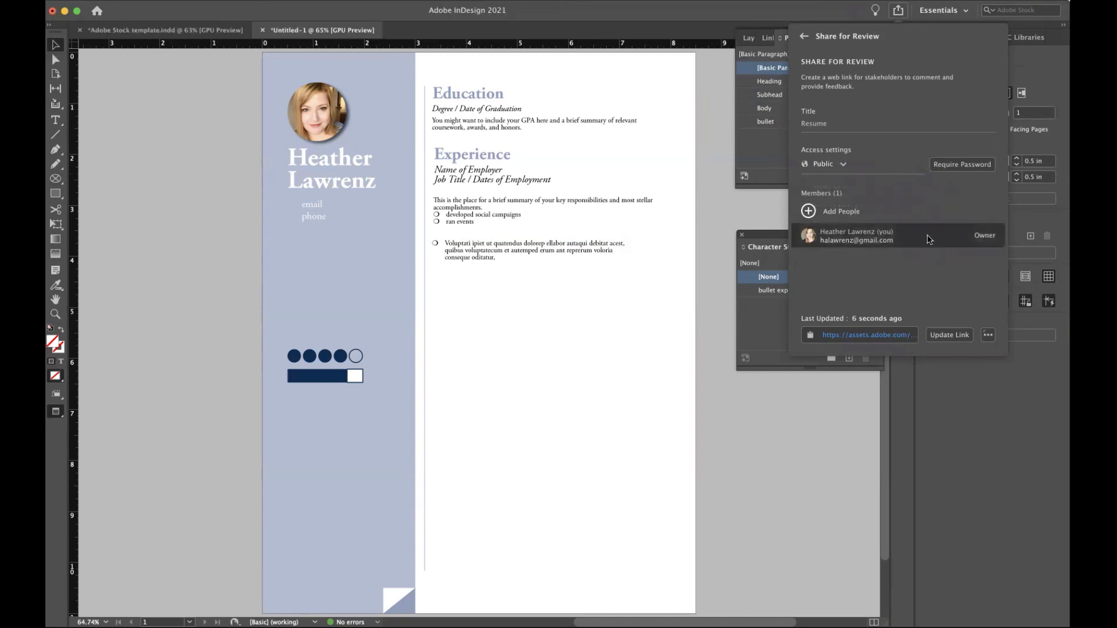
pyautogui.click(846, 335)
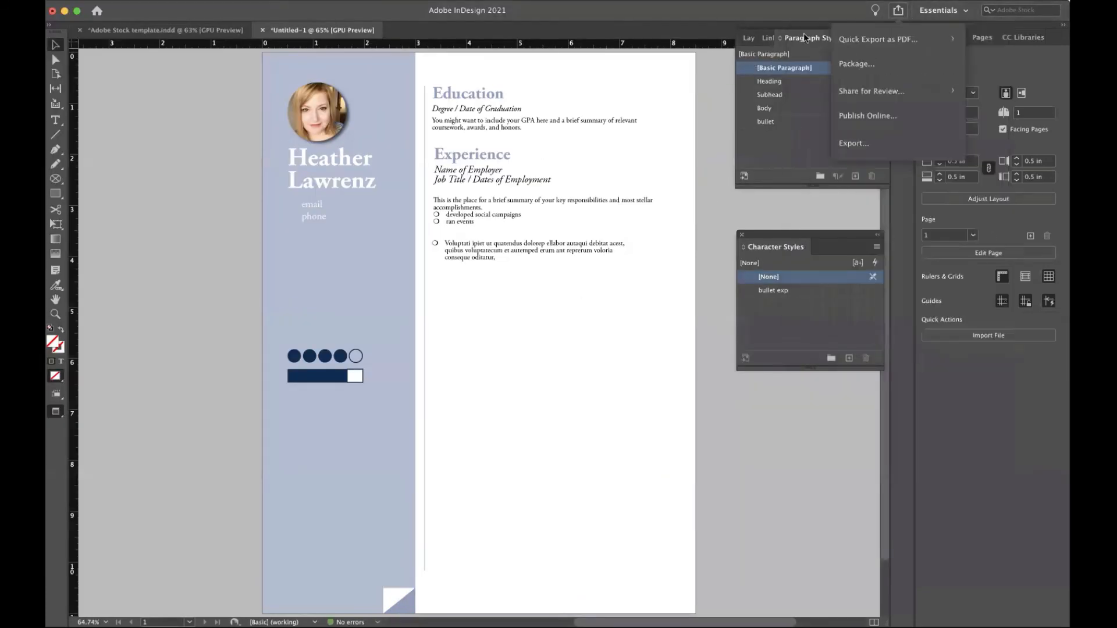
# Publish the résumé with Publish Online, view the published document, then close the dialog.
pyautogui.click(857, 119)
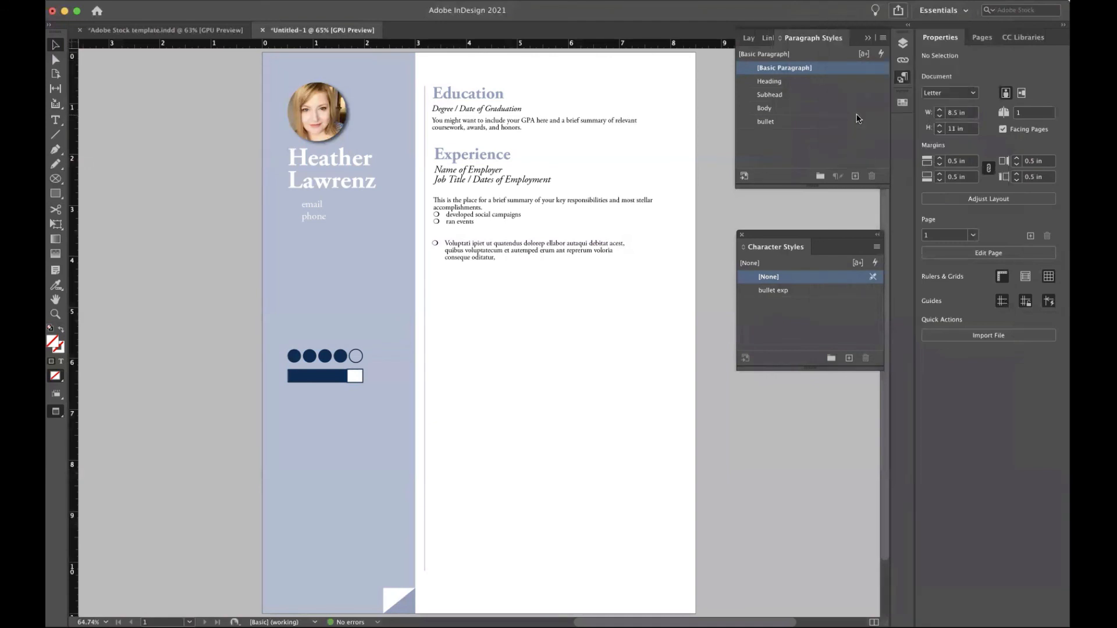
pyautogui.click(898, 10)
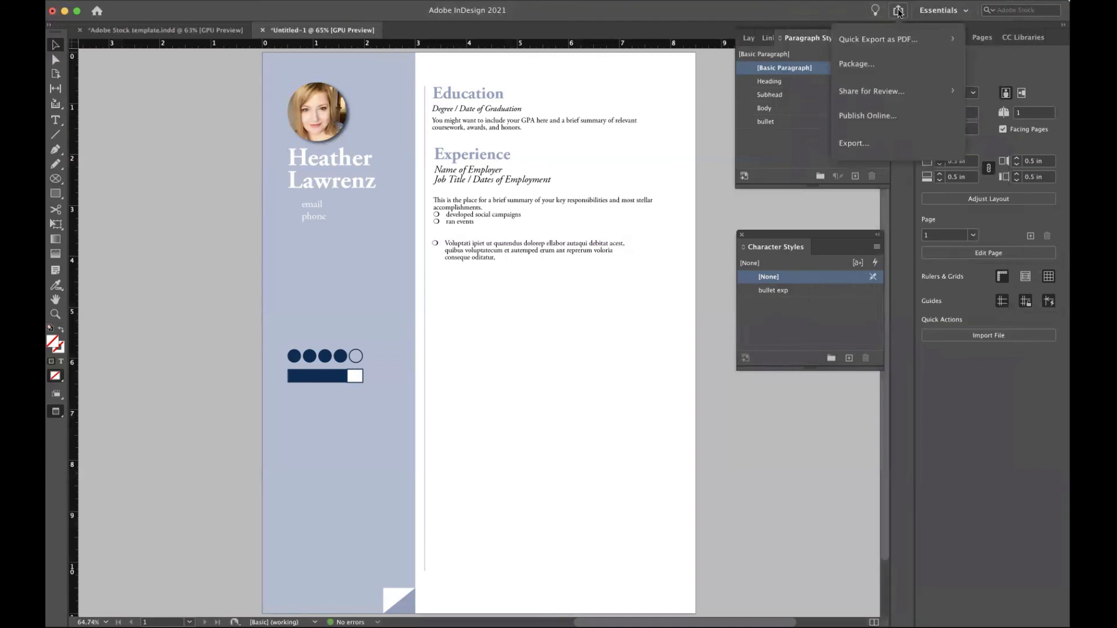
pyautogui.click(871, 116)
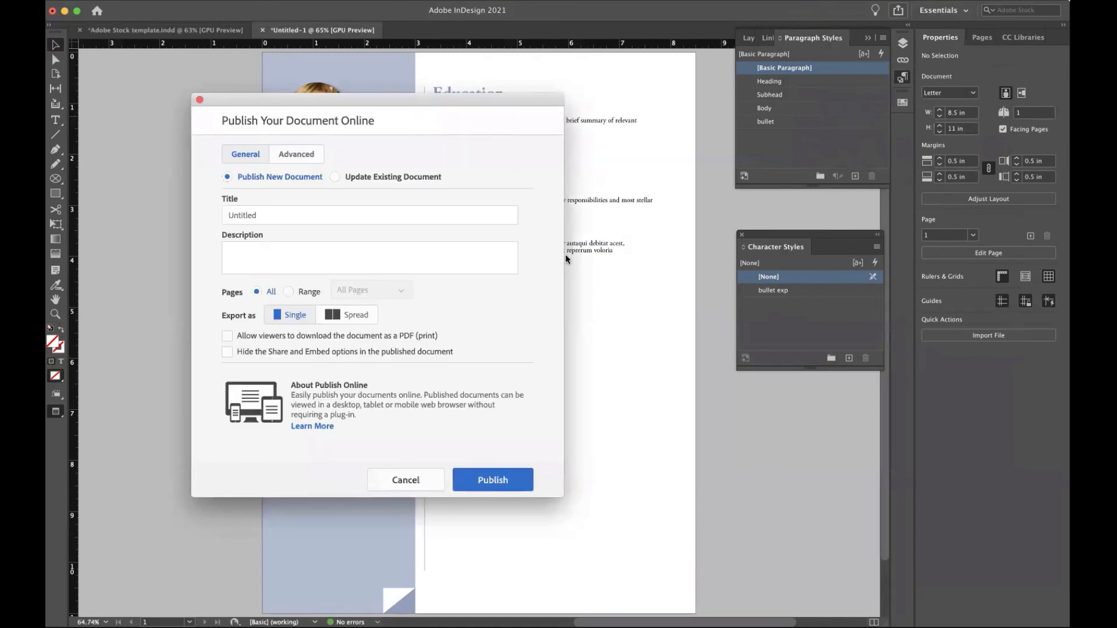
pyautogui.click(501, 483)
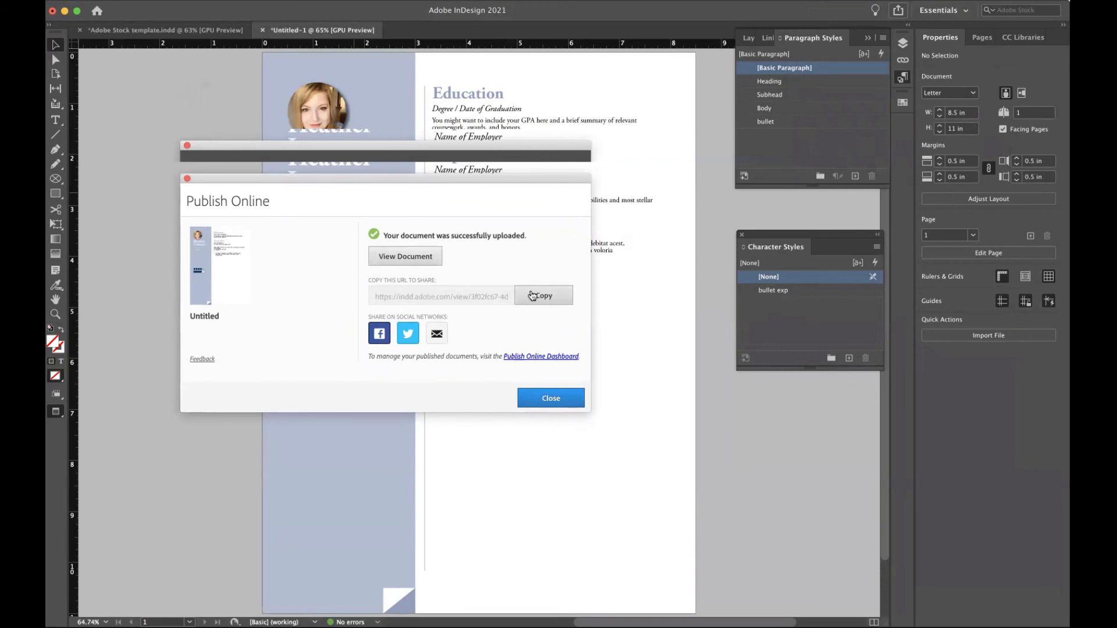
pyautogui.click(428, 257)
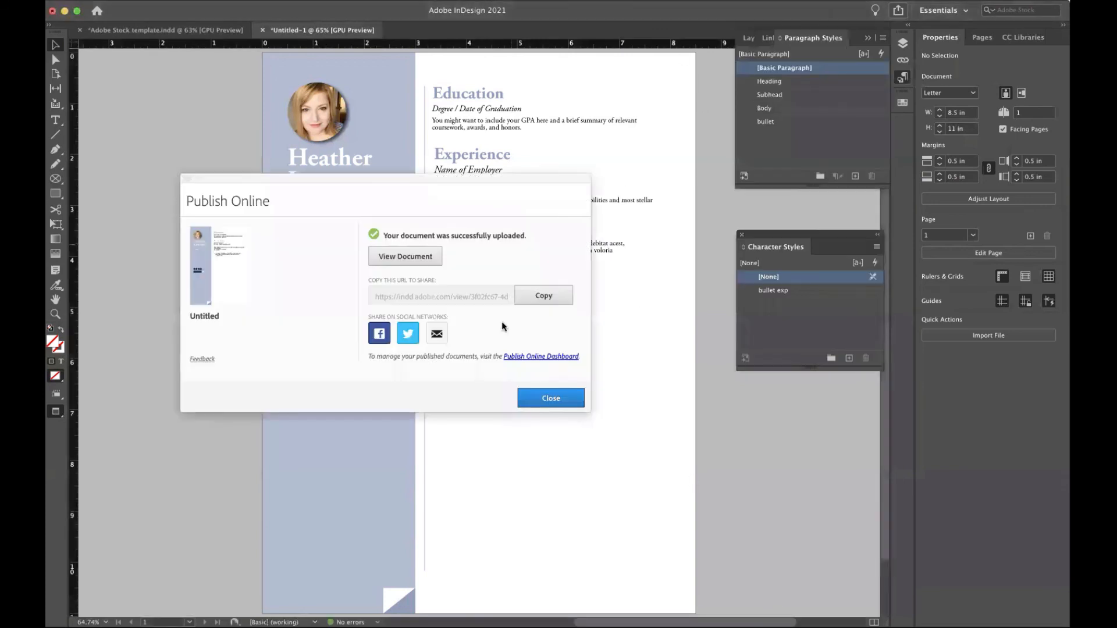
pyautogui.click(535, 403)
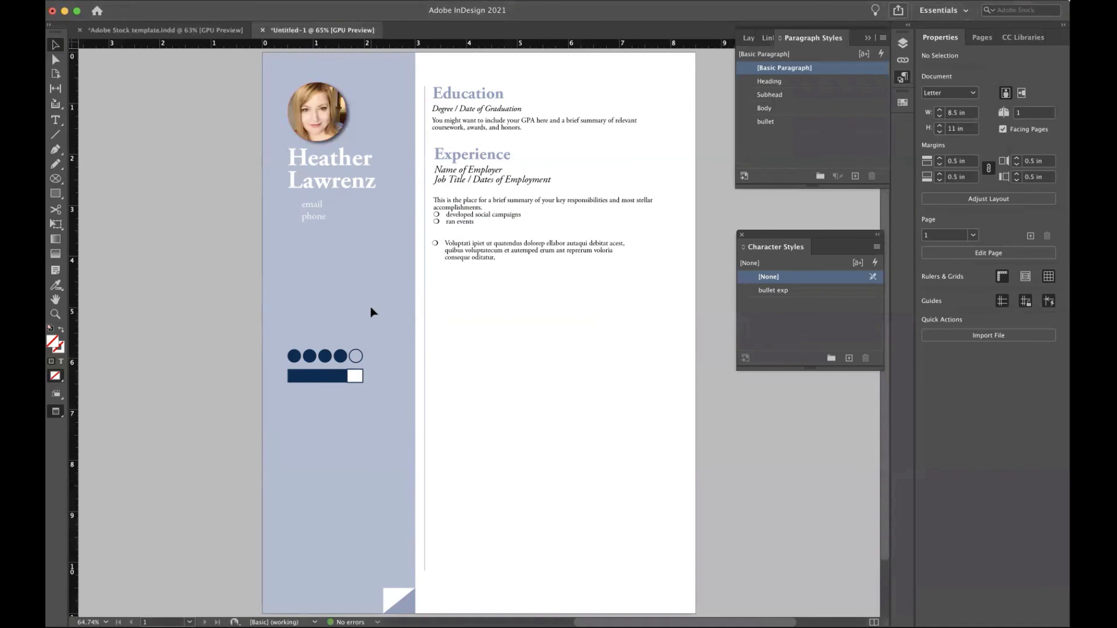